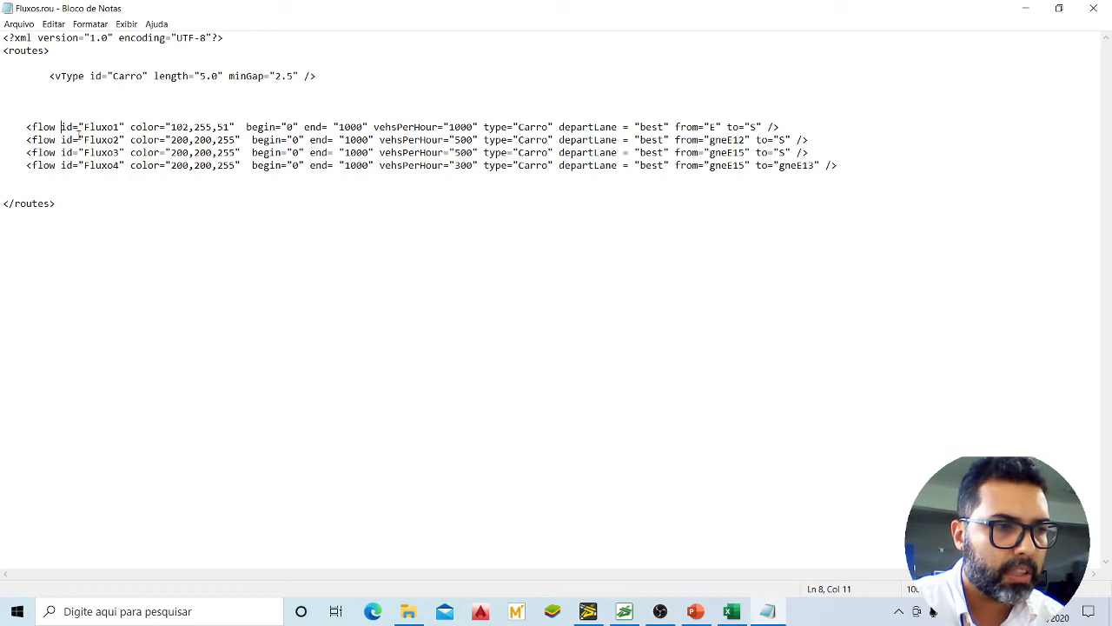
Examine the id and color attributes of the first flow definition, Fluxo1, in the routes file
left_click_drag(84, 128, 119, 127)
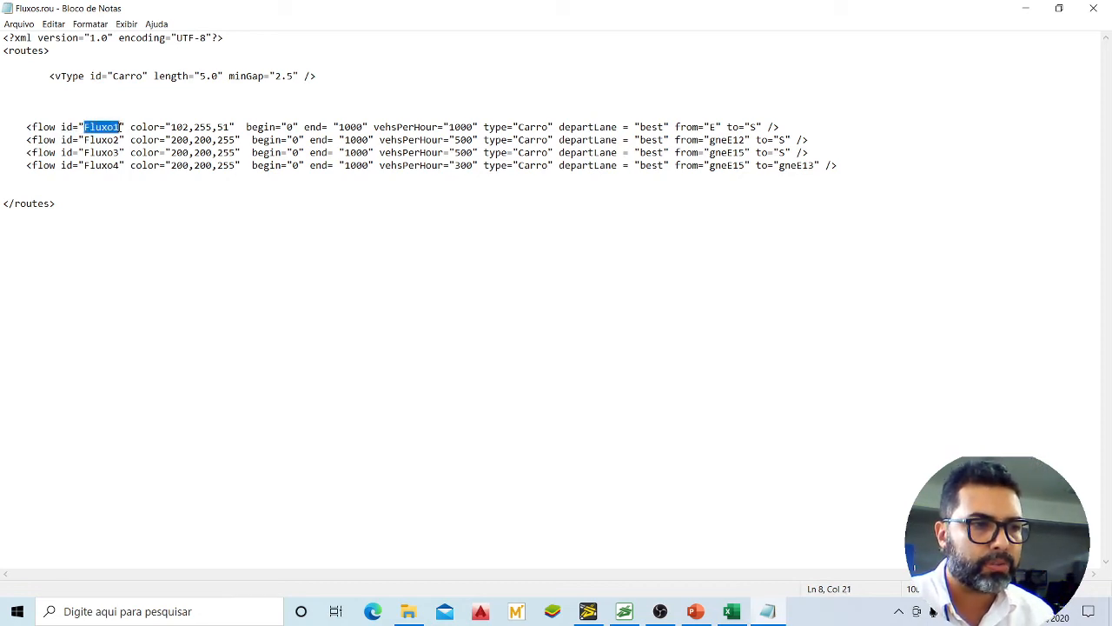
left_click(150, 128)
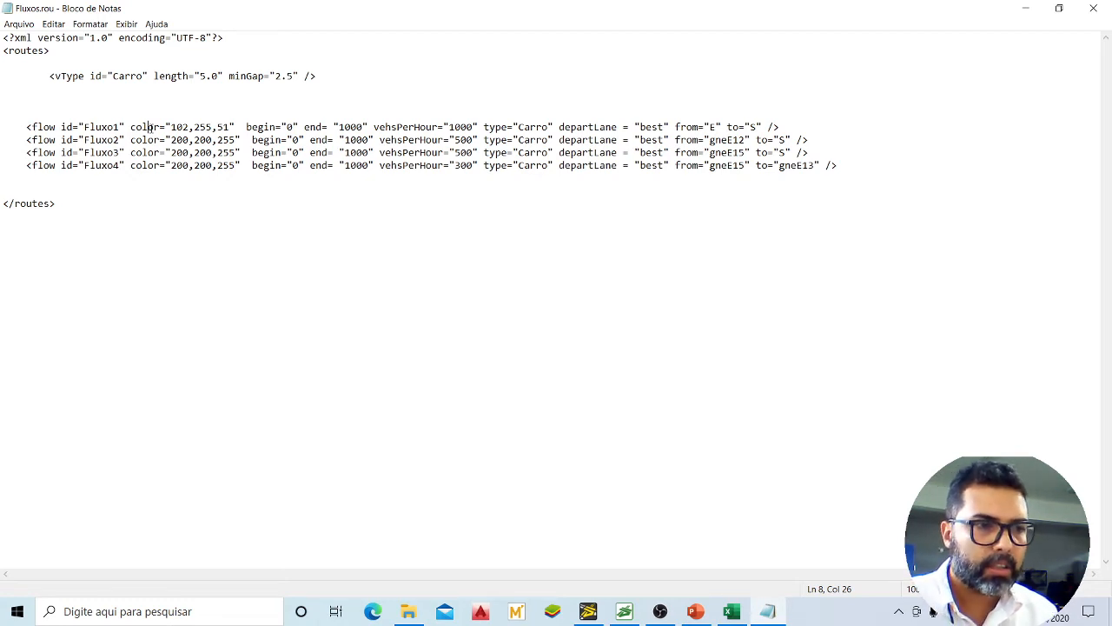
left_click(176, 126)
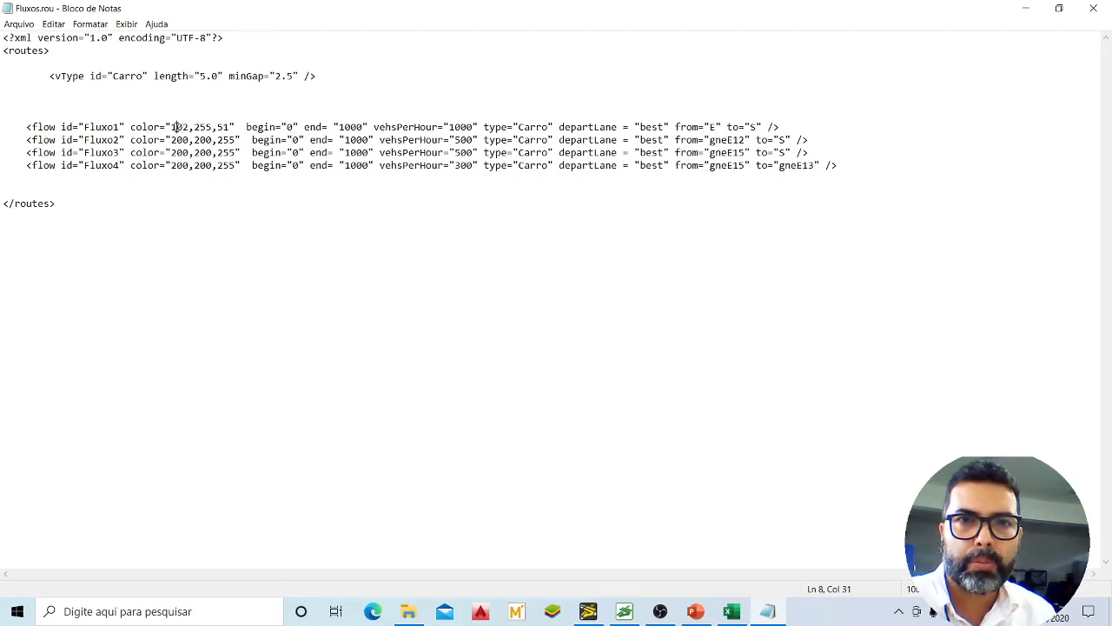
key("shift+Right")
key("shift+Right")
key("shift+Right")
key("shift+Right")
key("shift+Right")
key("shift+Right")
key("shift+Right")
key("shift+Right")
key("shift+Right")
key("shift+Left")
left_click(171, 127)
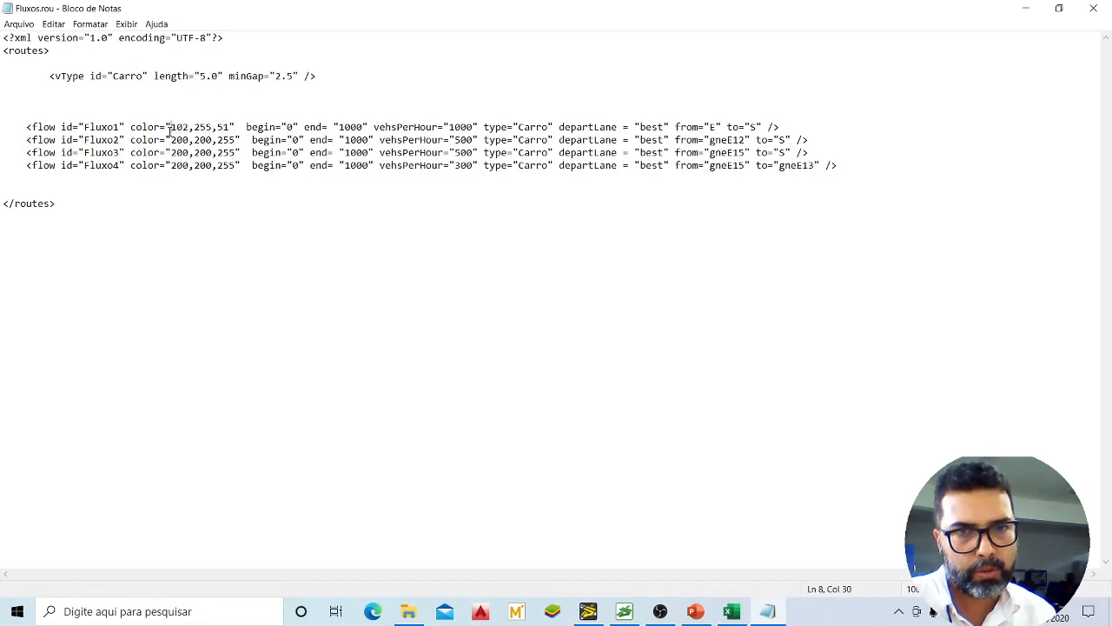
left_click(196, 119)
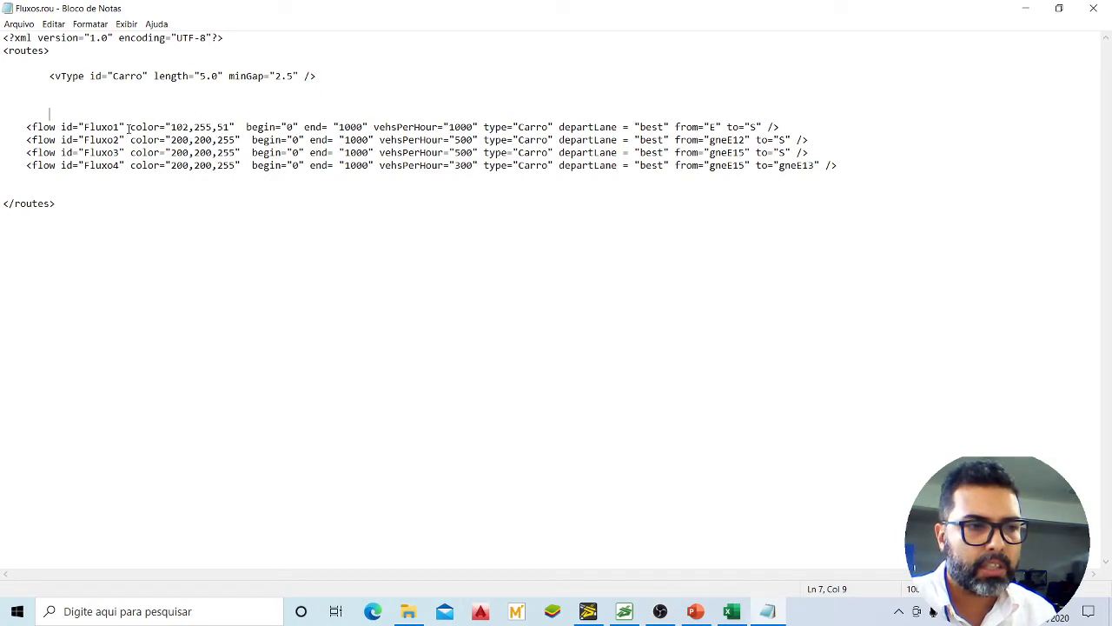
left_click_drag(130, 128, 236, 128)
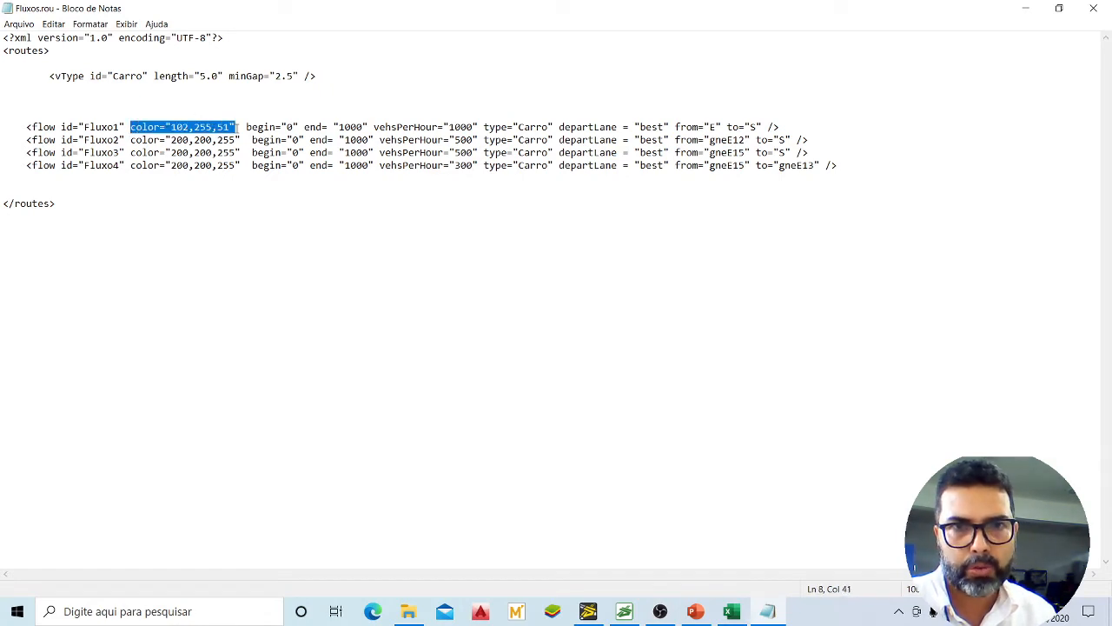
left_click(193, 127)
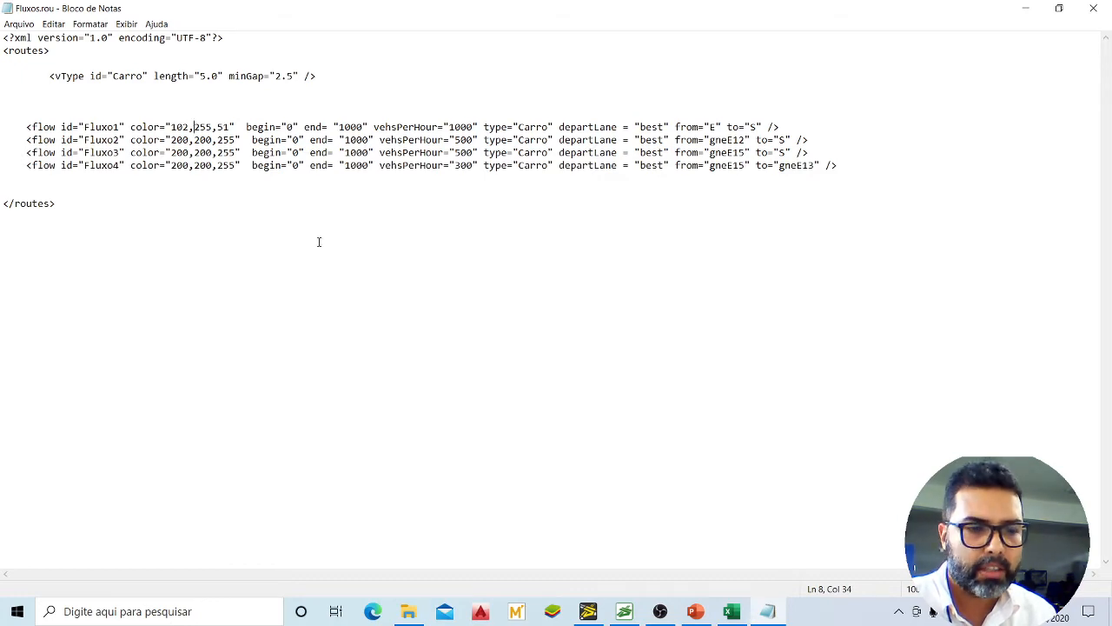
Switch to PowerPoint, present slide 11 on RGB colours and open its W3Schools color picker link, dismissing the translation offer
left_click(695, 611)
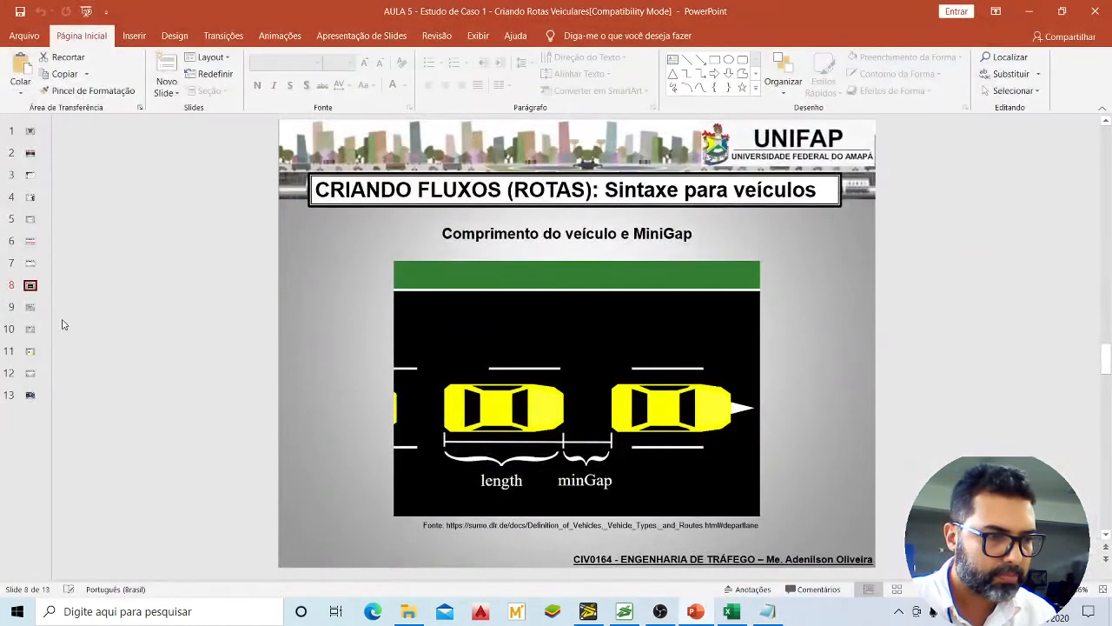
left_click(30, 357)
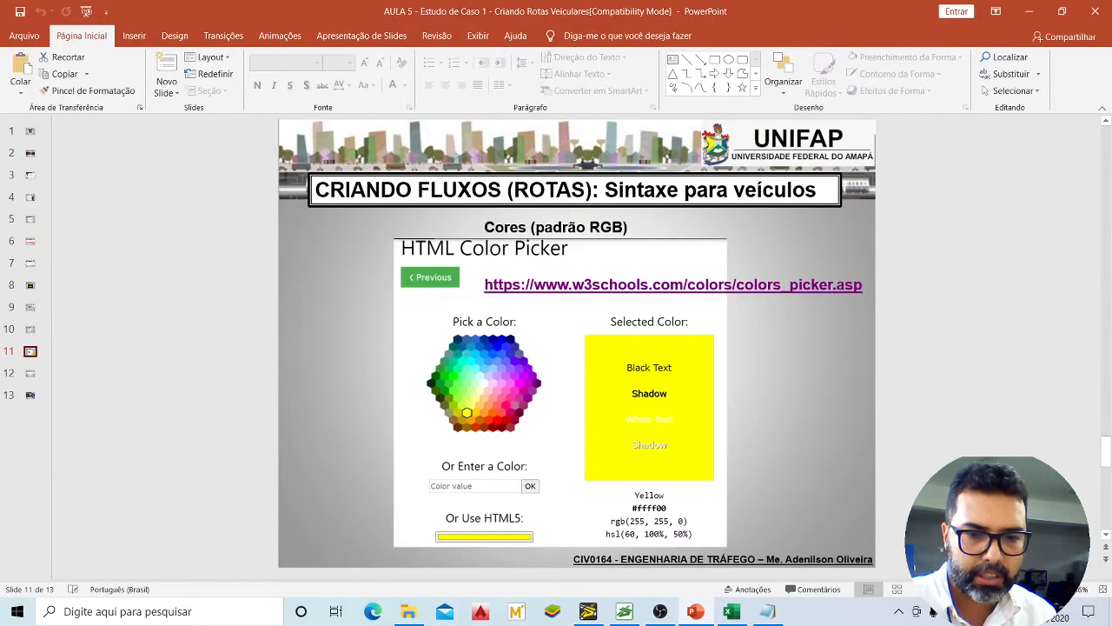
key("shift+F5")
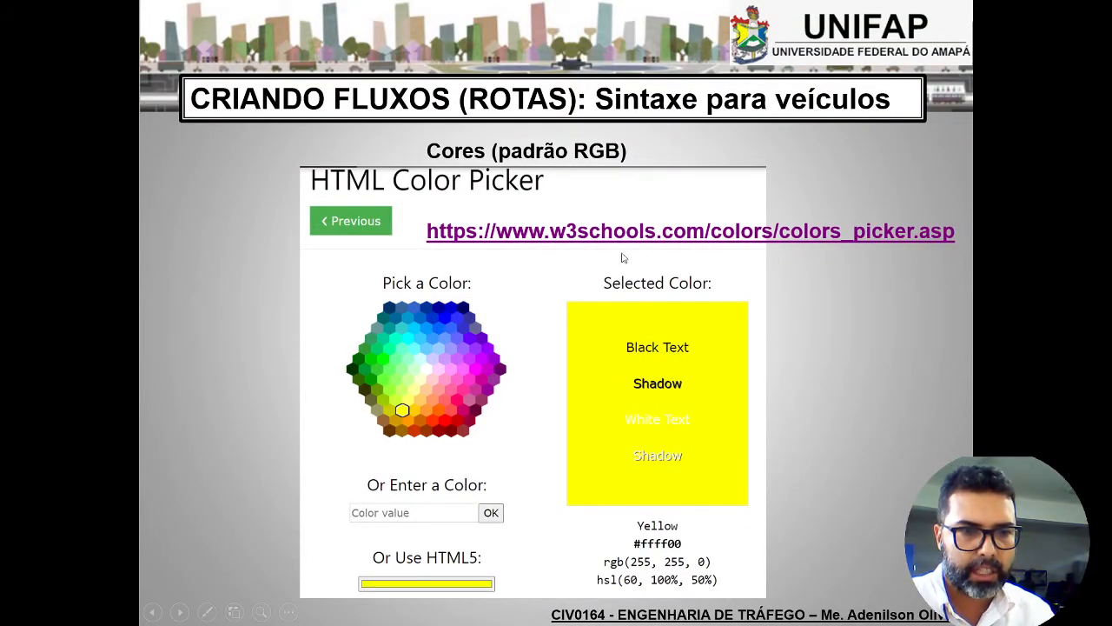
left_click(643, 232)
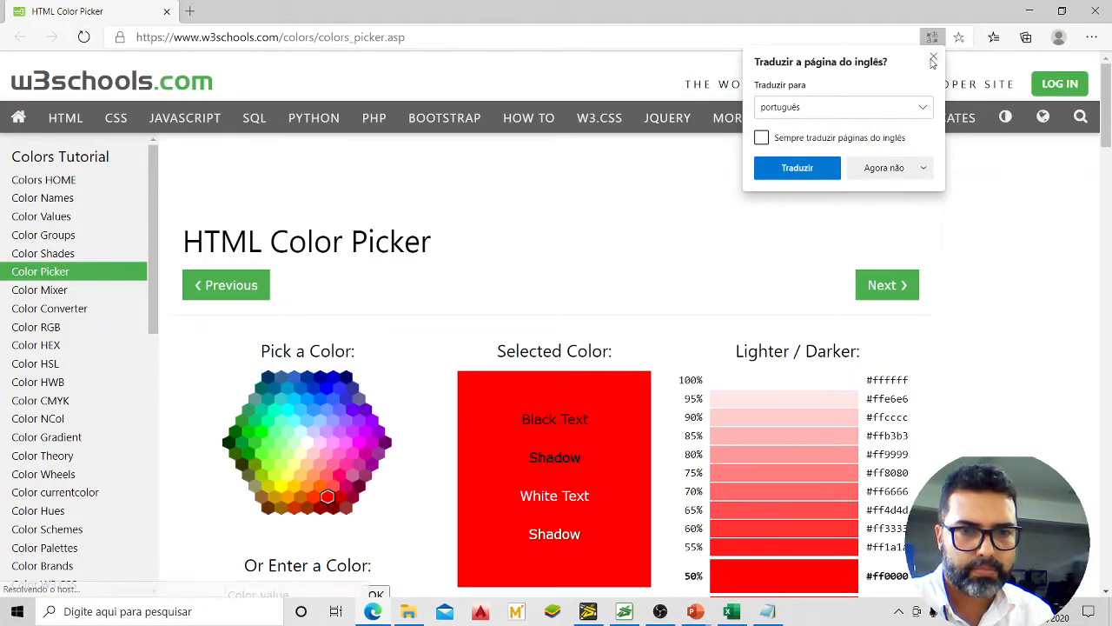
left_click(933, 58)
Try a few colours in the HTML Color Picker, ending on light green #ccff99, and examine its three RGB components
left_click(328, 409)
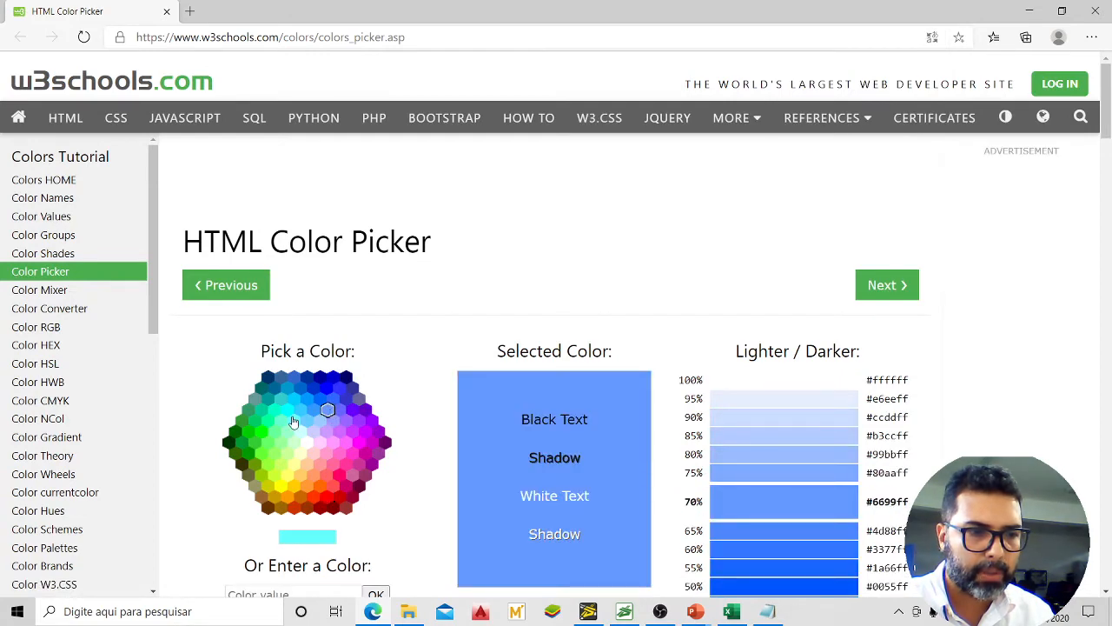
left_click(294, 422)
left_click(288, 453)
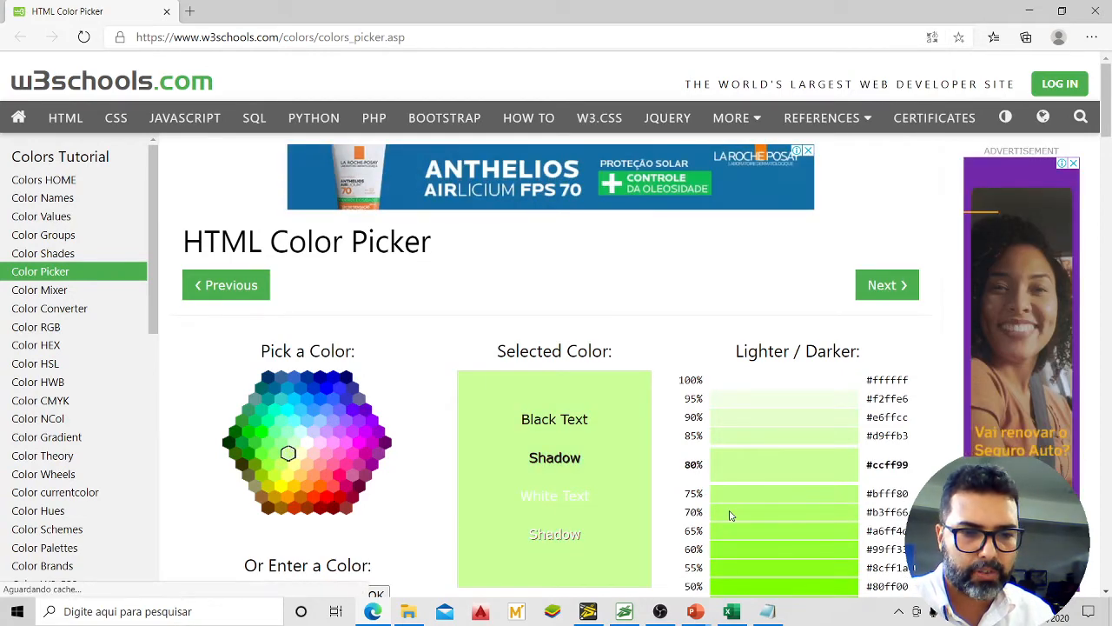
scroll(706, 482, "down", 1)
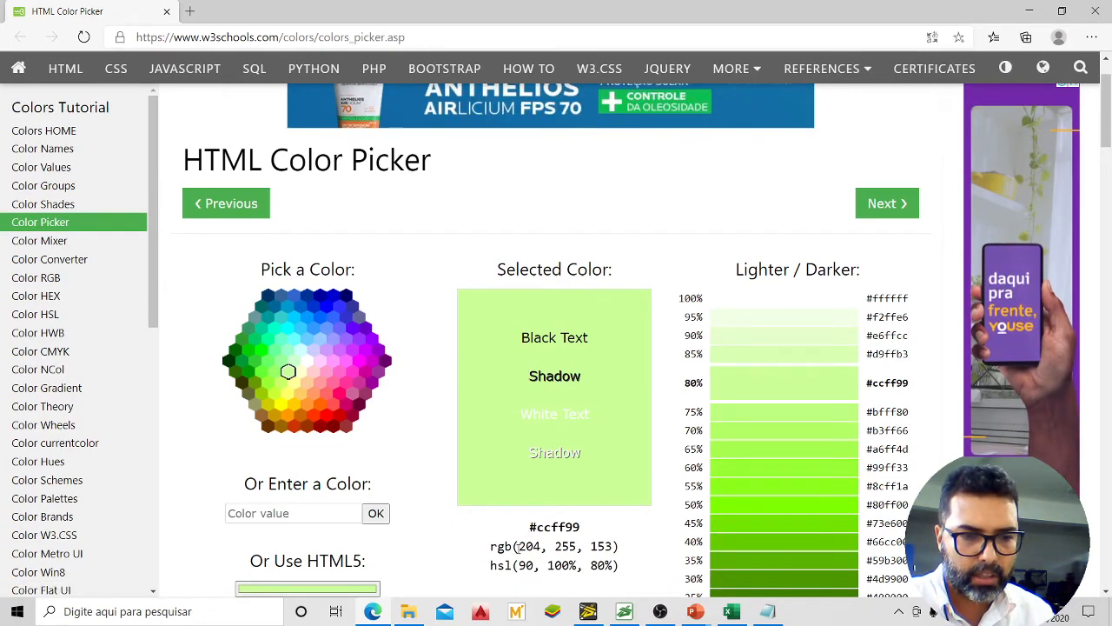
double_click(528, 546)
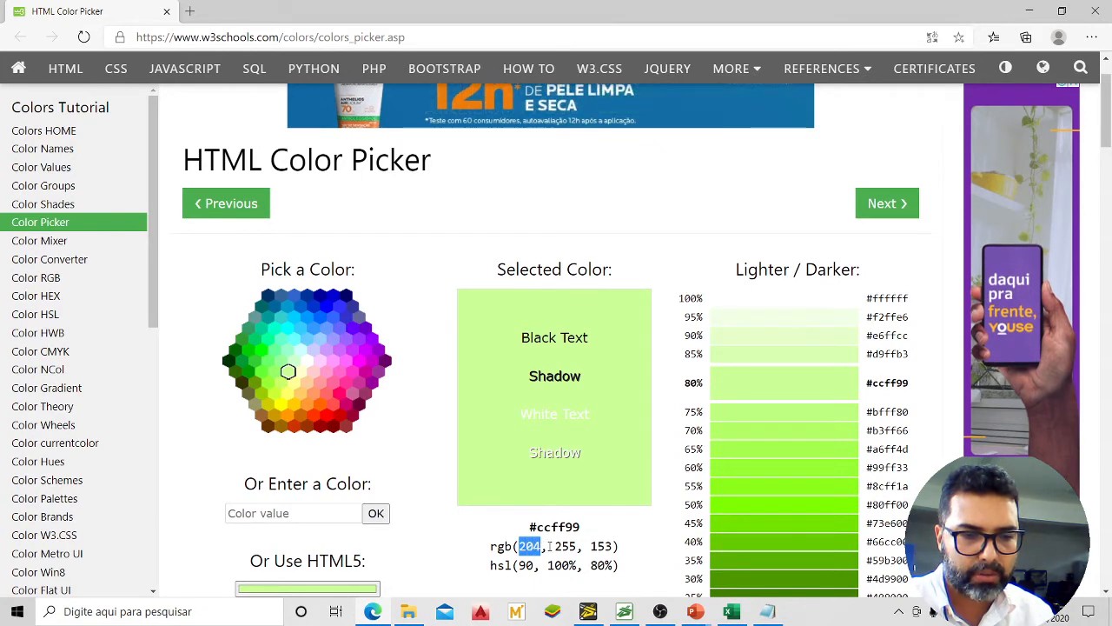
double_click(567, 546)
double_click(601, 546)
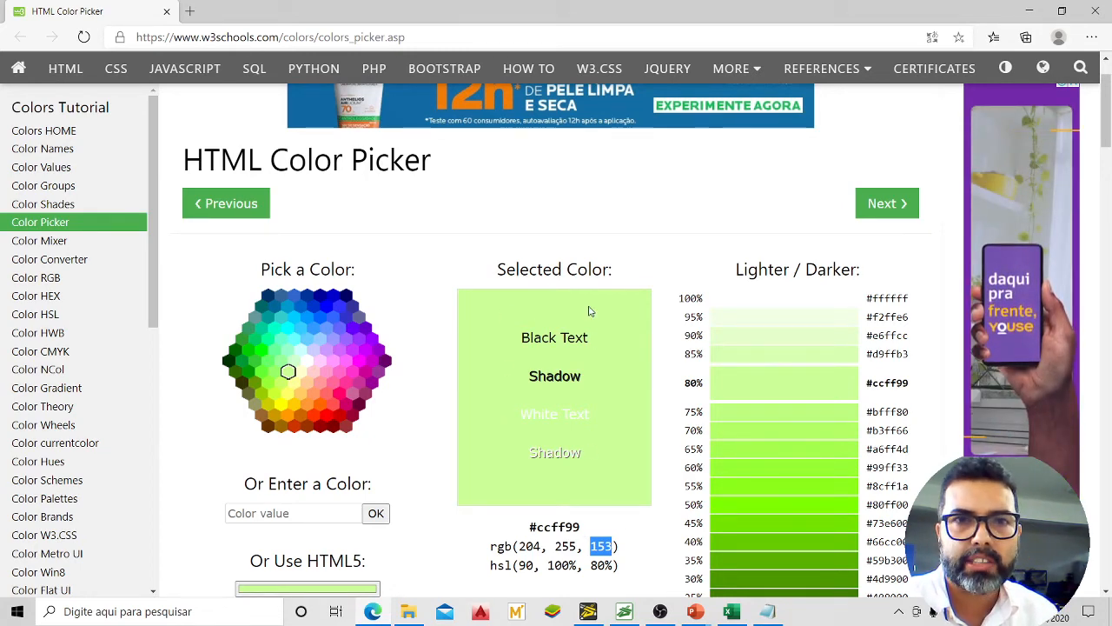
Switch to Notepad and review how the RGB value is written in the color attribute of Fluxo1
left_click(768, 611)
left_click_drag(171, 127, 230, 128)
left_click_drag(131, 128, 237, 126)
left_click(213, 128)
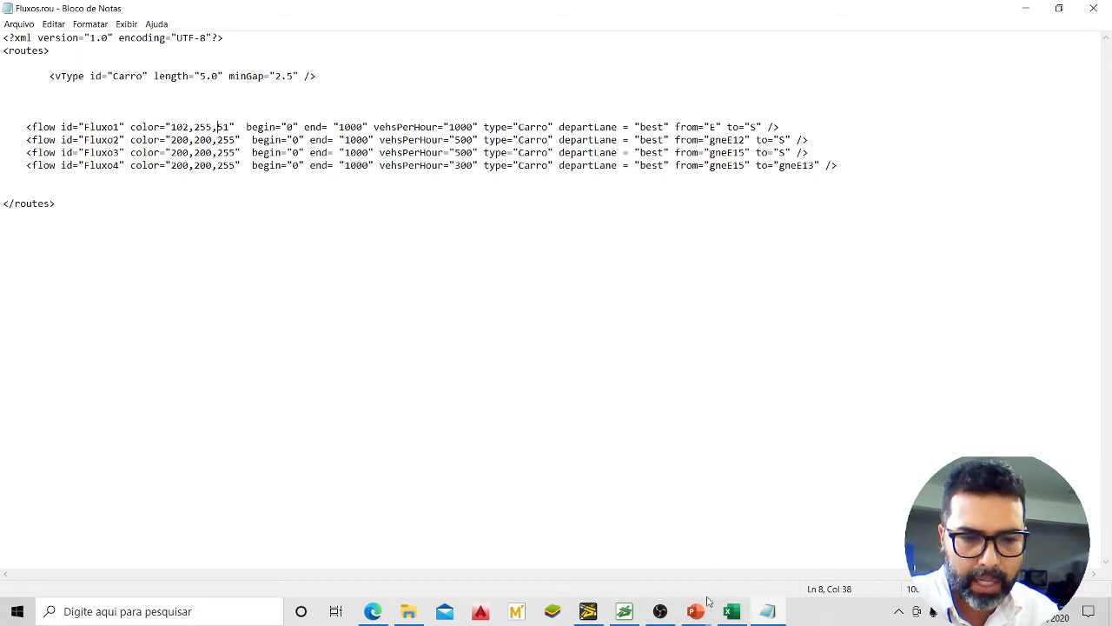
Switch to the browser, pick yellow #ffff00 in the color picker, read its RGB components and return to Notepad
left_click(373, 612)
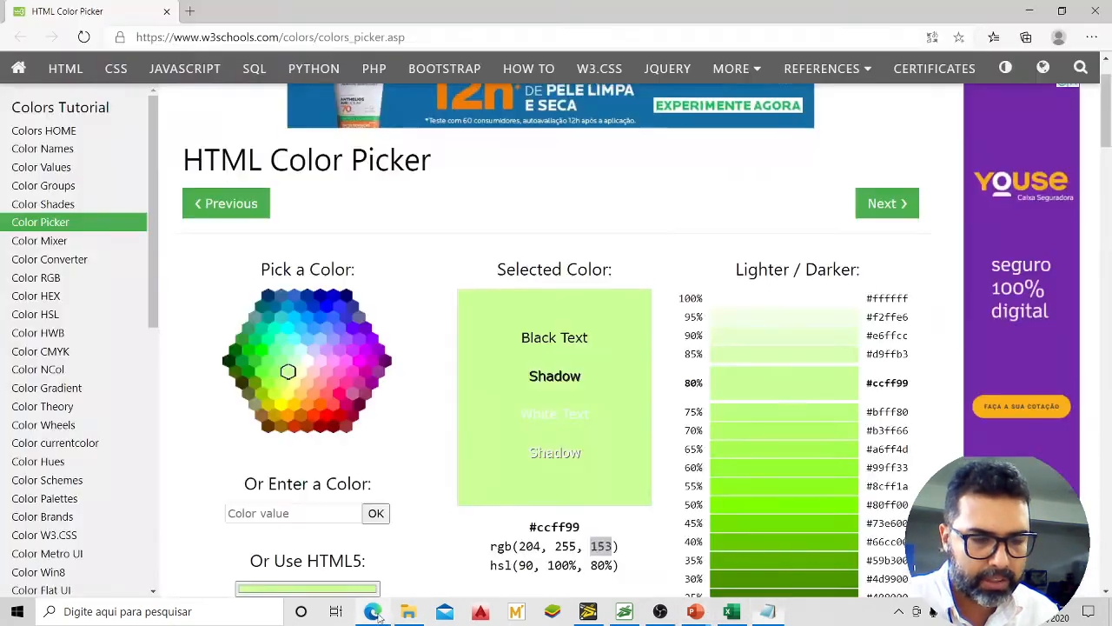
left_click(282, 406)
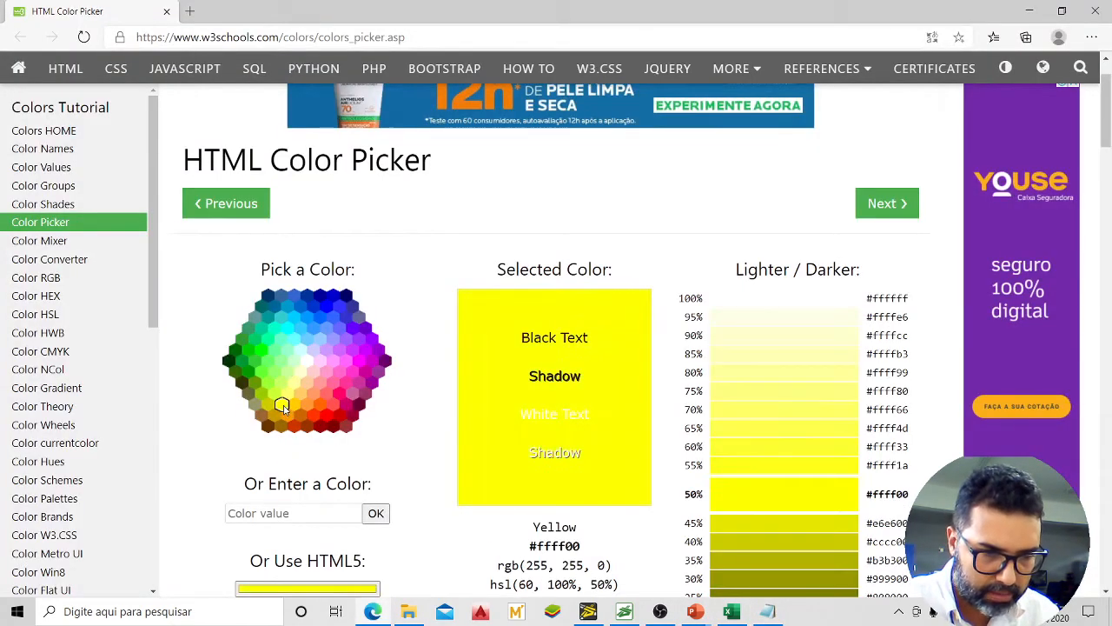
left_click_drag(526, 565, 586, 566)
left_click(603, 566)
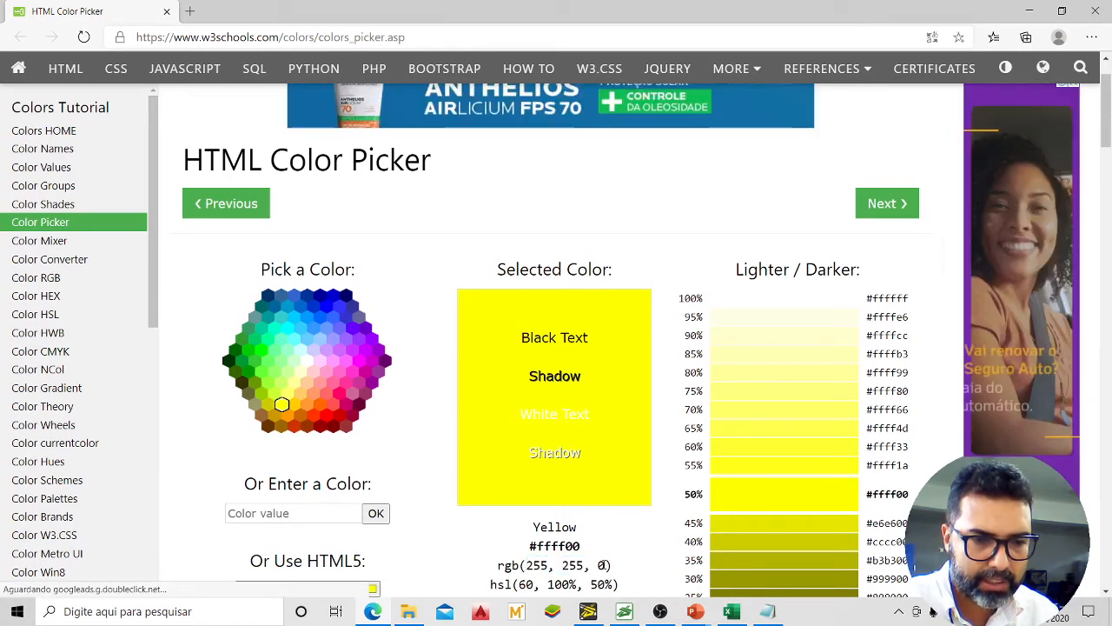
left_click_drag(497, 566, 527, 566)
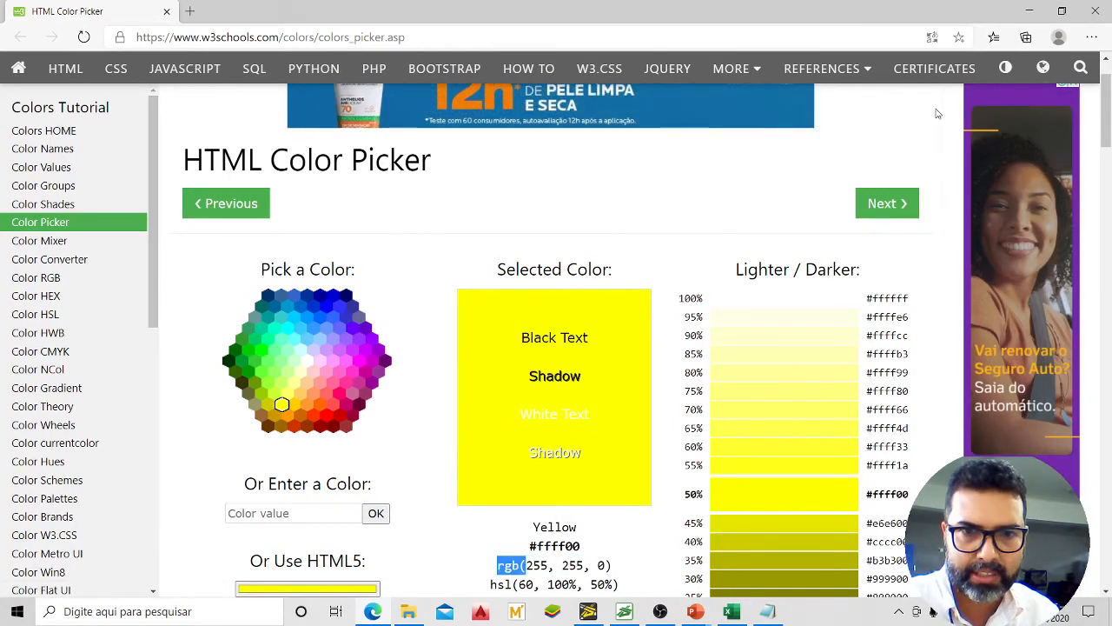
left_click(1029, 11)
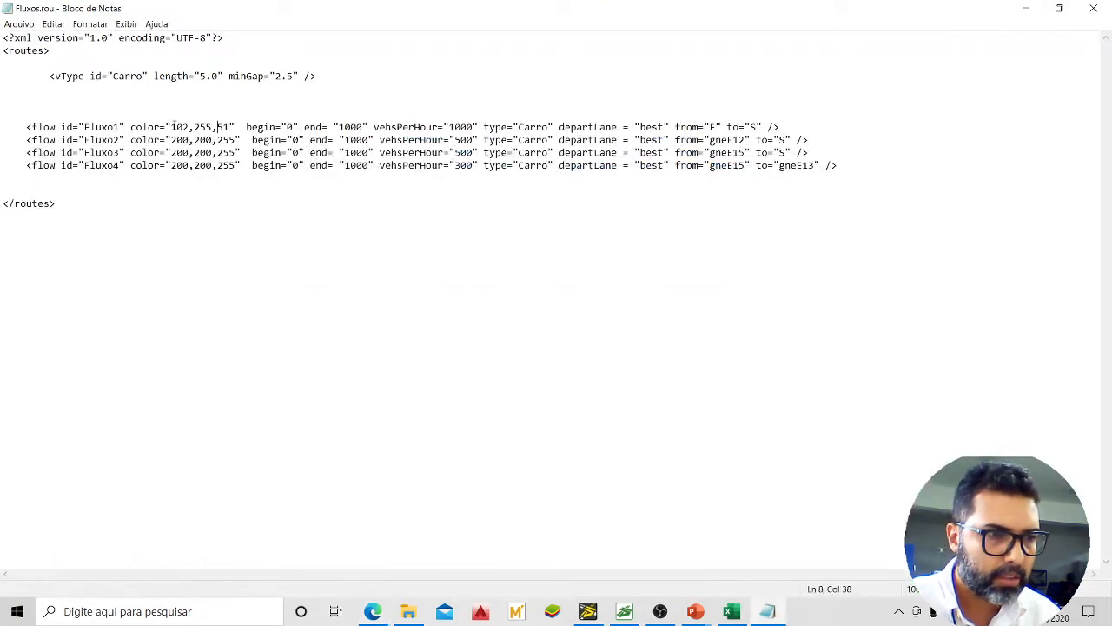
Set the color attribute of the Fluxo1 flow to 255,255,0
left_click_drag(171, 127, 190, 128)
type("255")
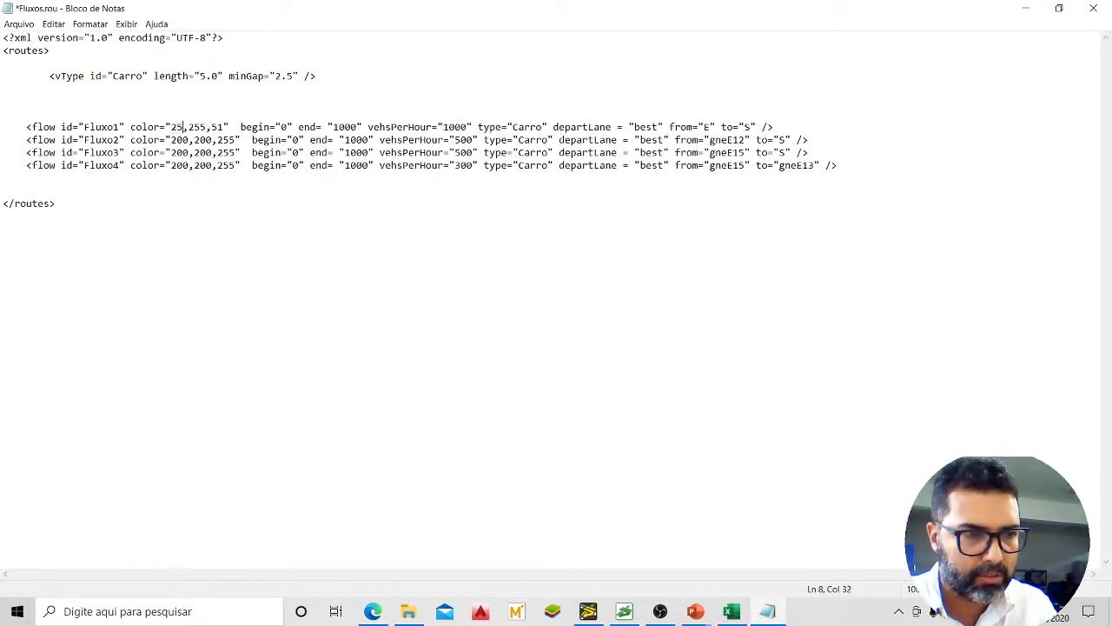
left_click_drag(217, 128, 229, 128)
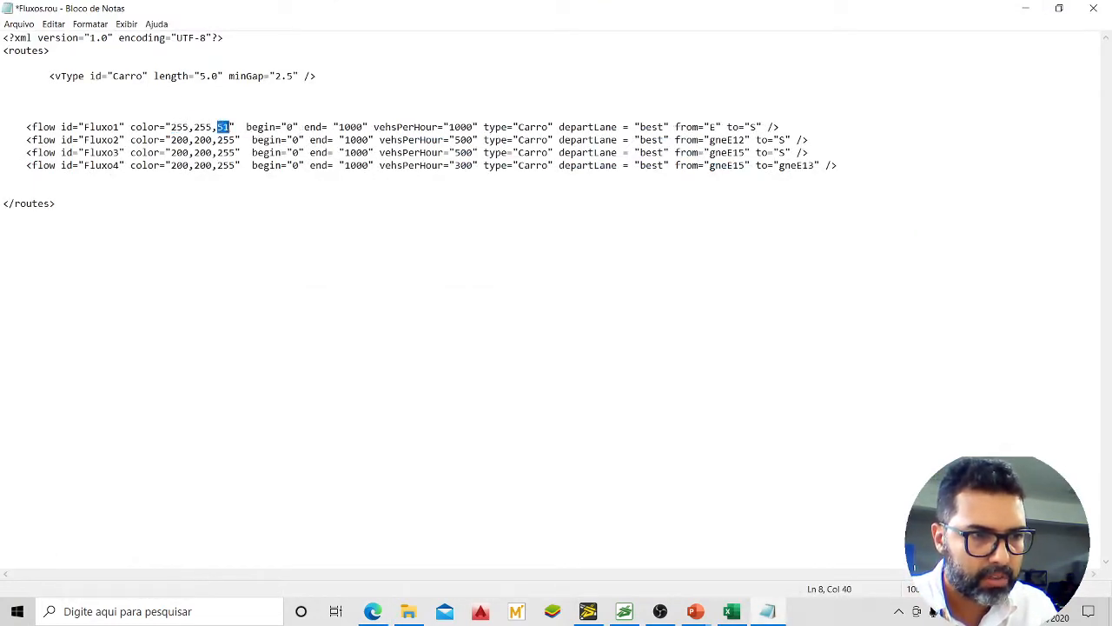
type("0")
left_click(276, 110)
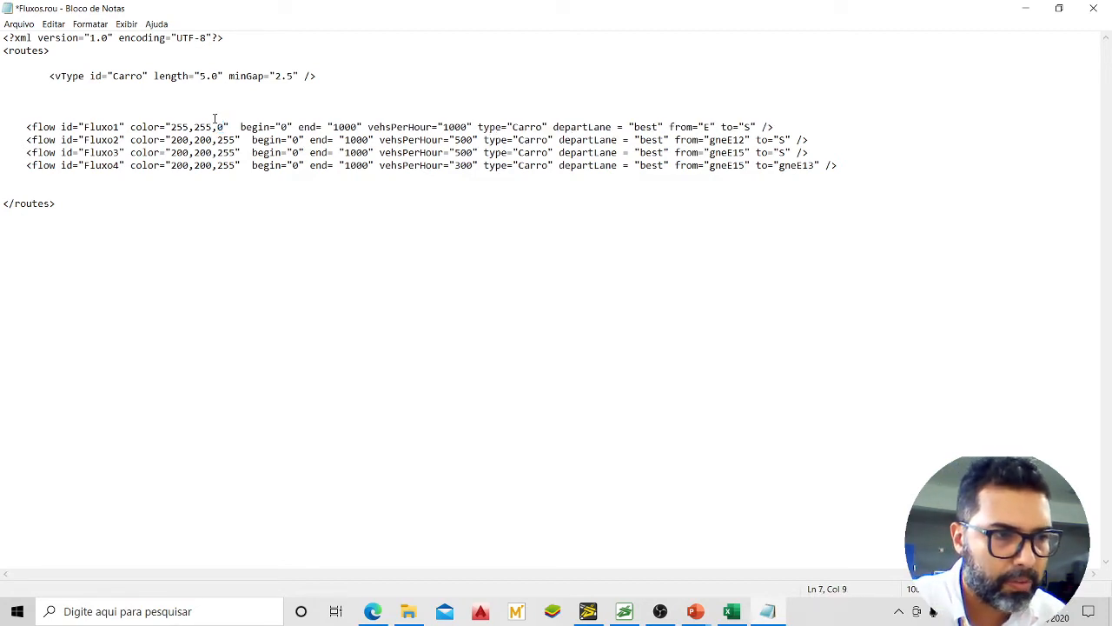
Examine the begin and end attributes of Fluxo1, along with its id, color and the Carro vehicle type definition
left_click(281, 127)
left_click_drag(240, 127, 287, 127)
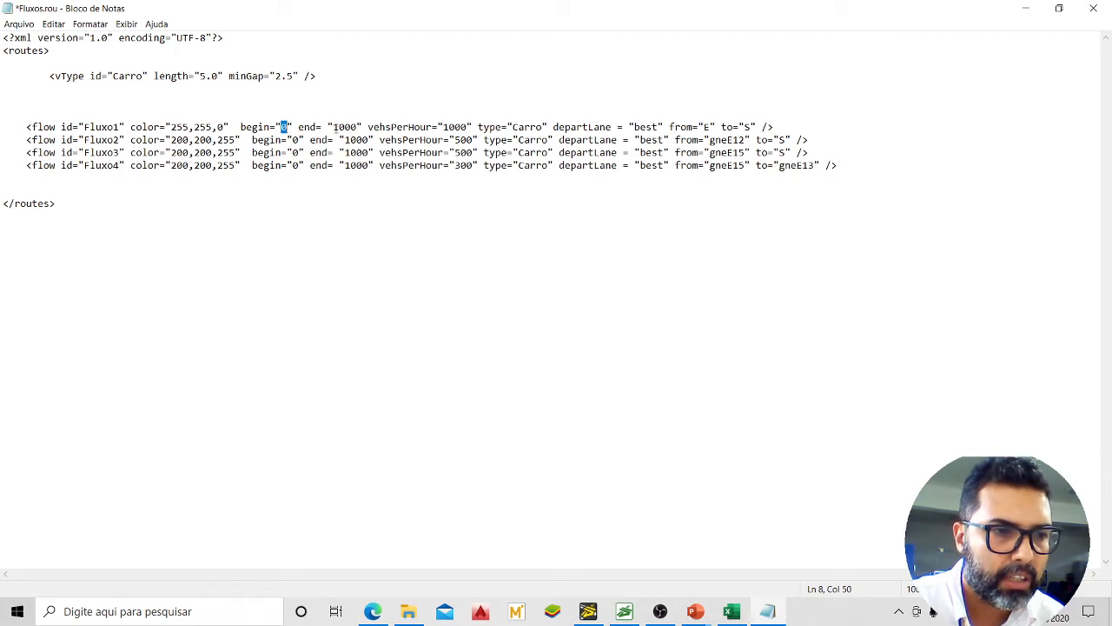
left_click_drag(333, 128, 358, 127)
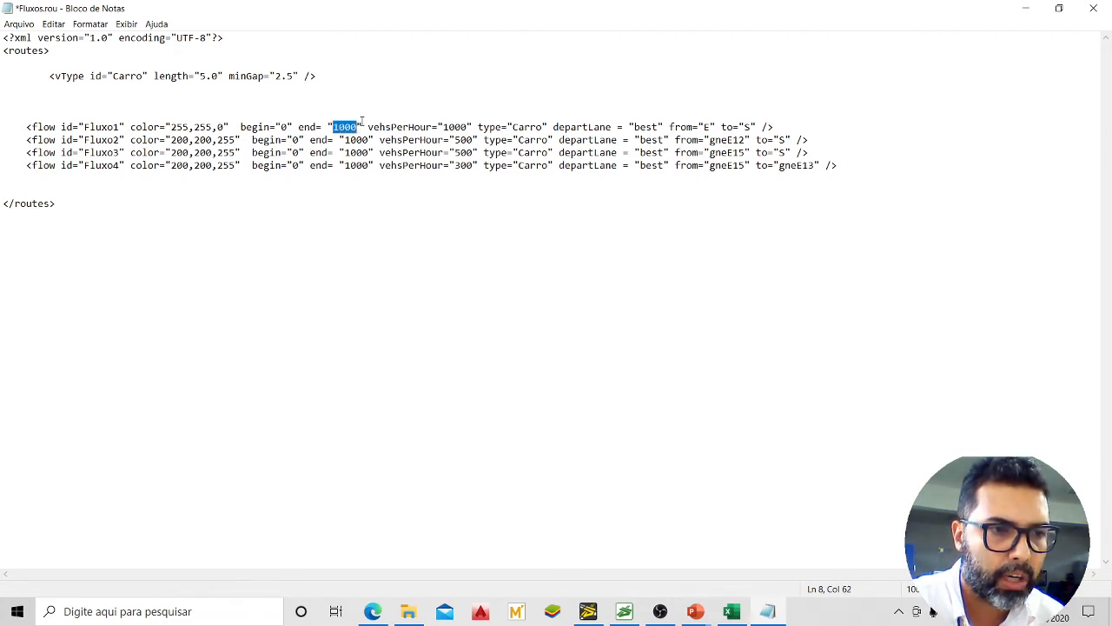
left_click(266, 129)
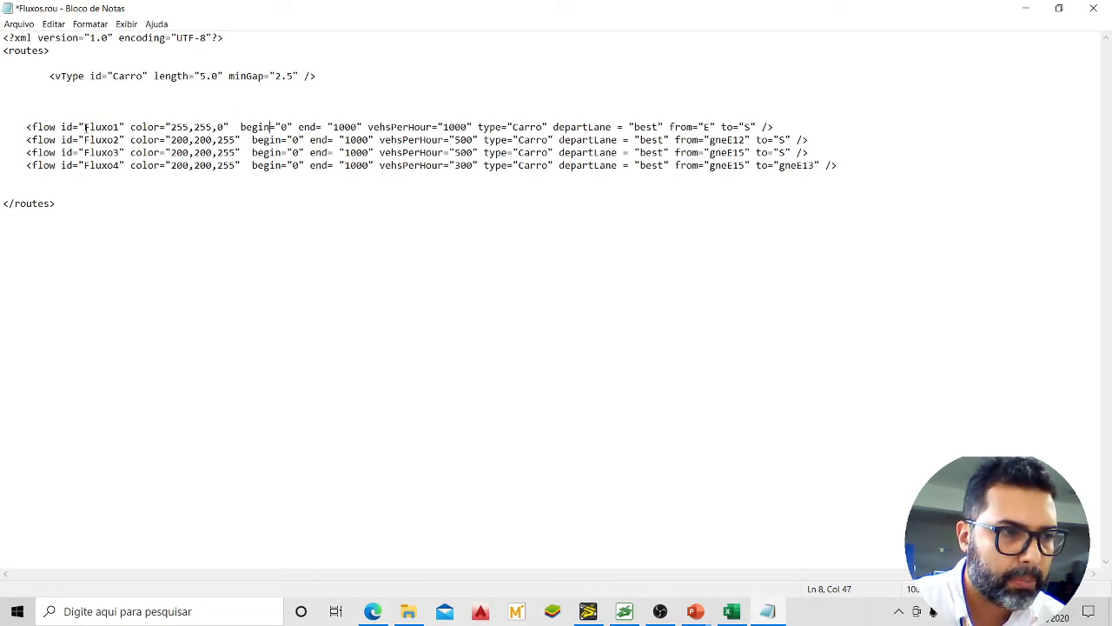
left_click(114, 127)
left_click(171, 127)
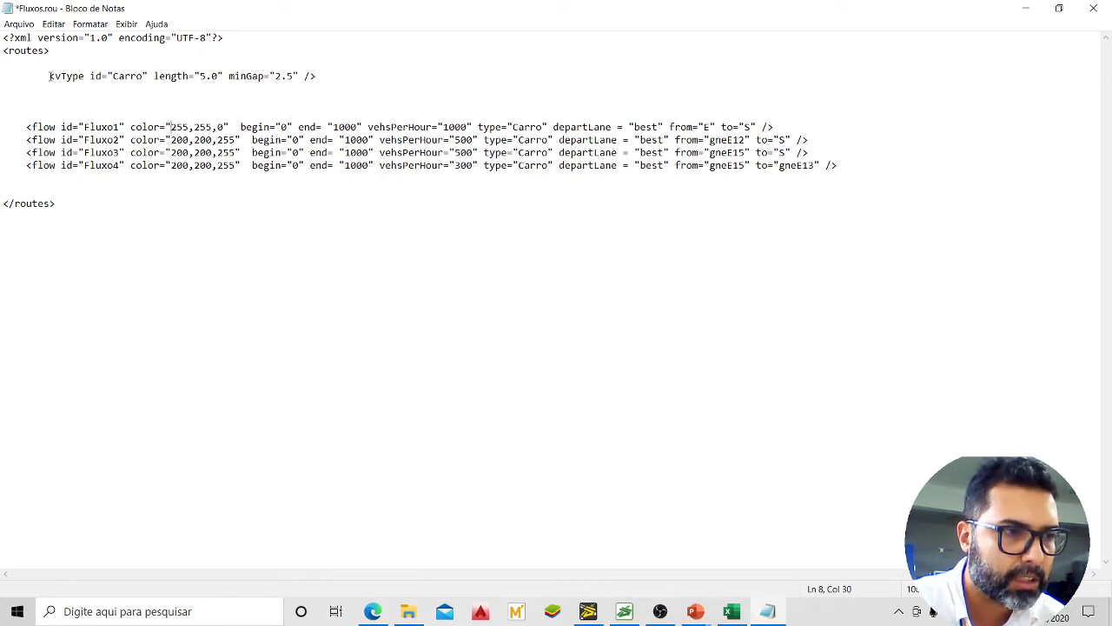
left_click_drag(50, 75, 149, 77)
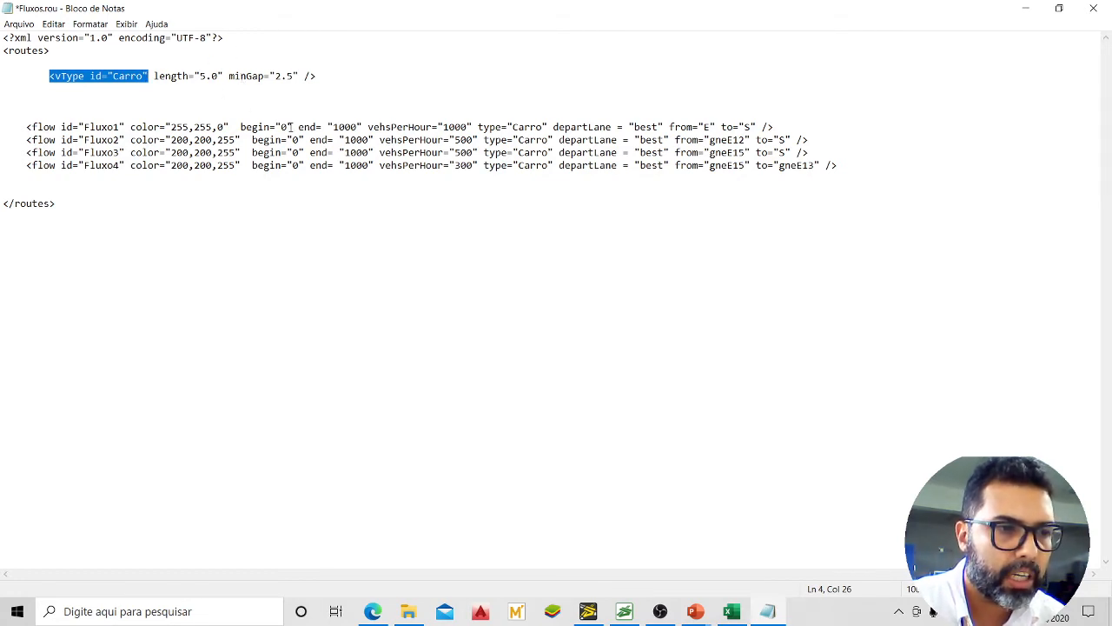
left_click_drag(290, 127, 280, 126)
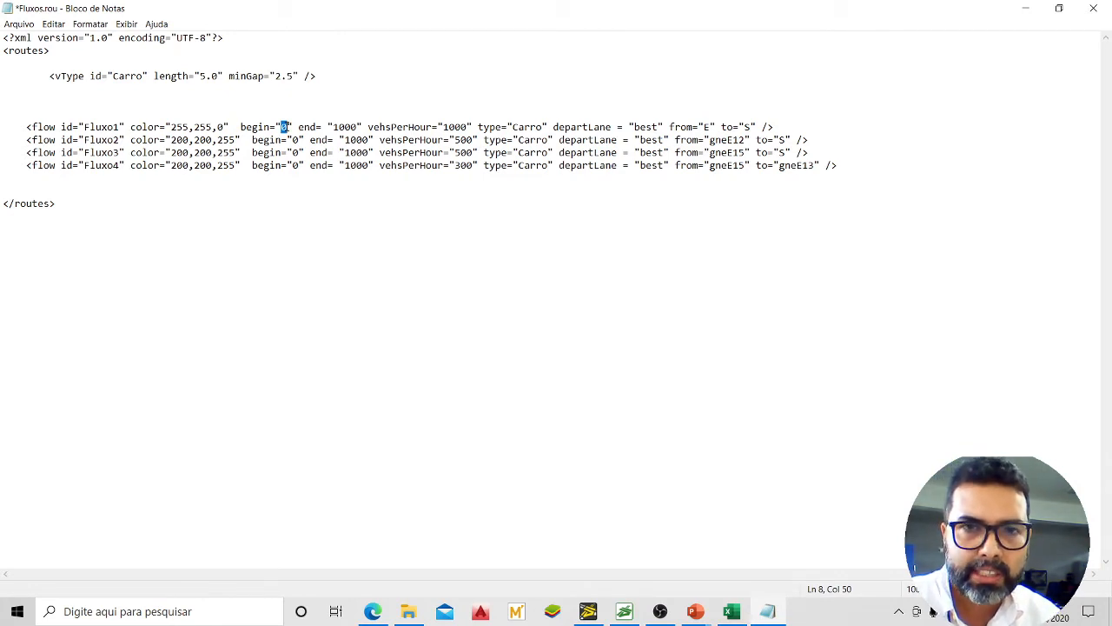
left_click(271, 127)
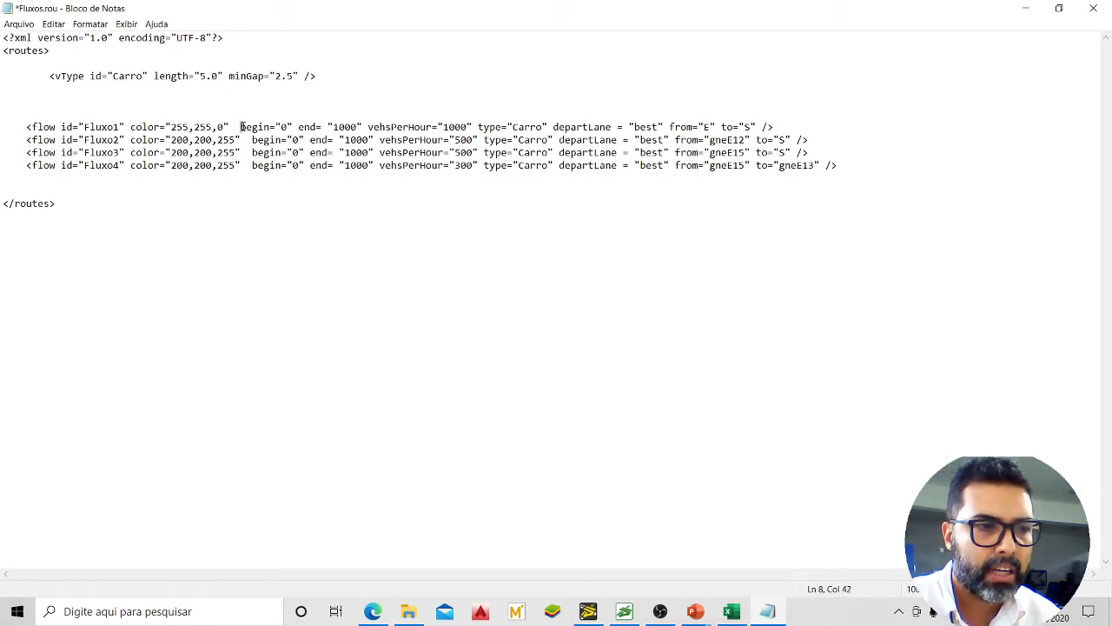
left_click_drag(240, 127, 294, 127)
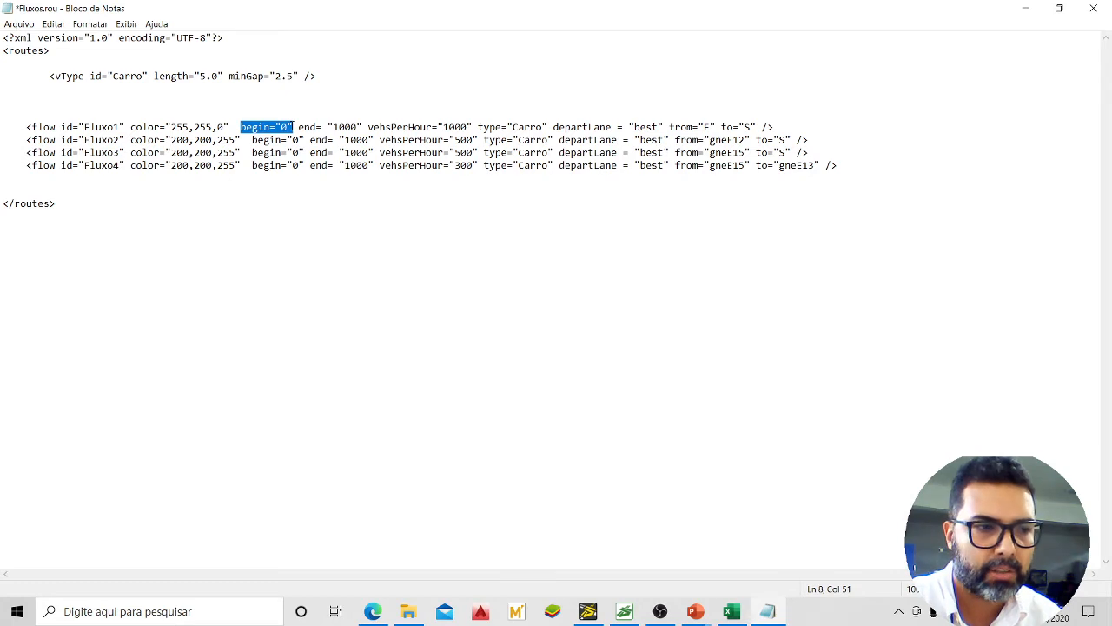
left_click(289, 127)
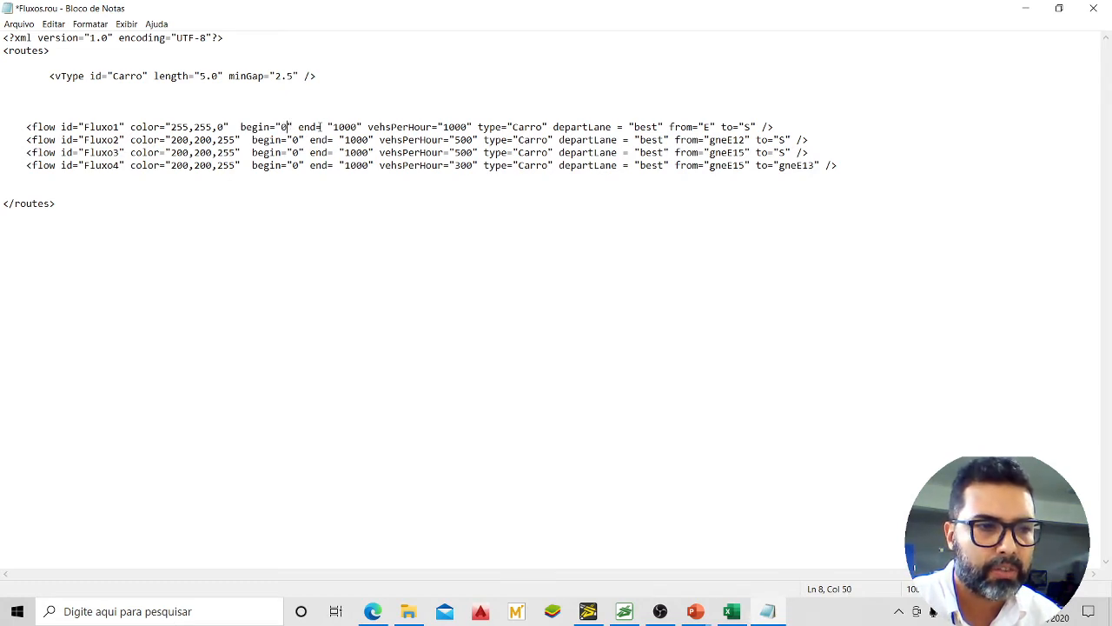
left_click_drag(334, 126, 361, 127)
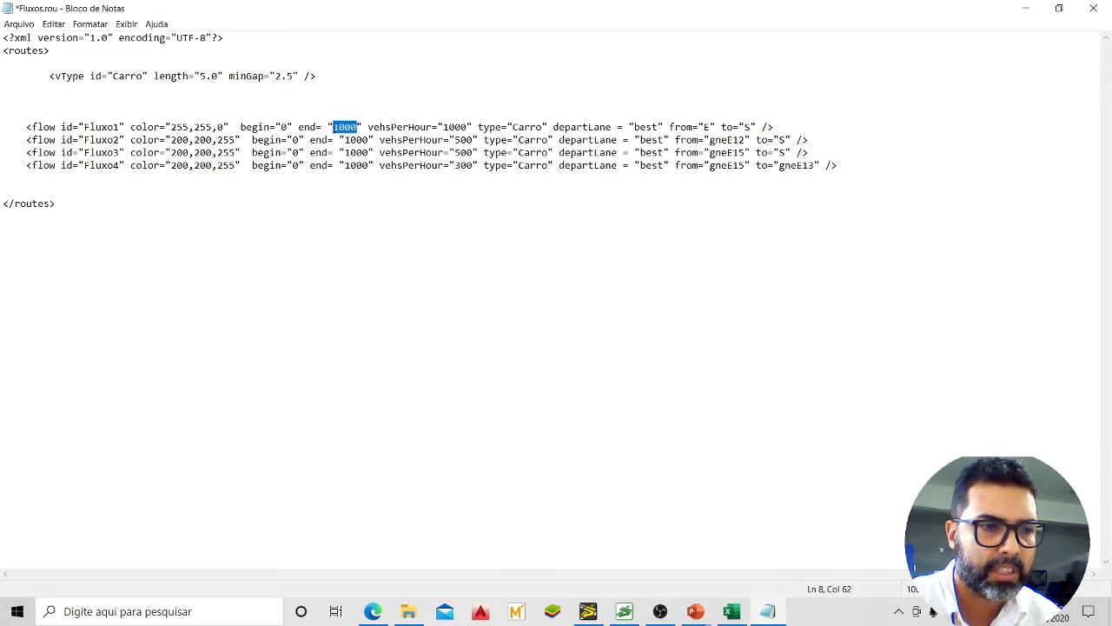
Examine the end and vehsPerHour attributes in the Fluxo1 flow definition
left_click(334, 127)
double_click(335, 127)
left_click(345, 127)
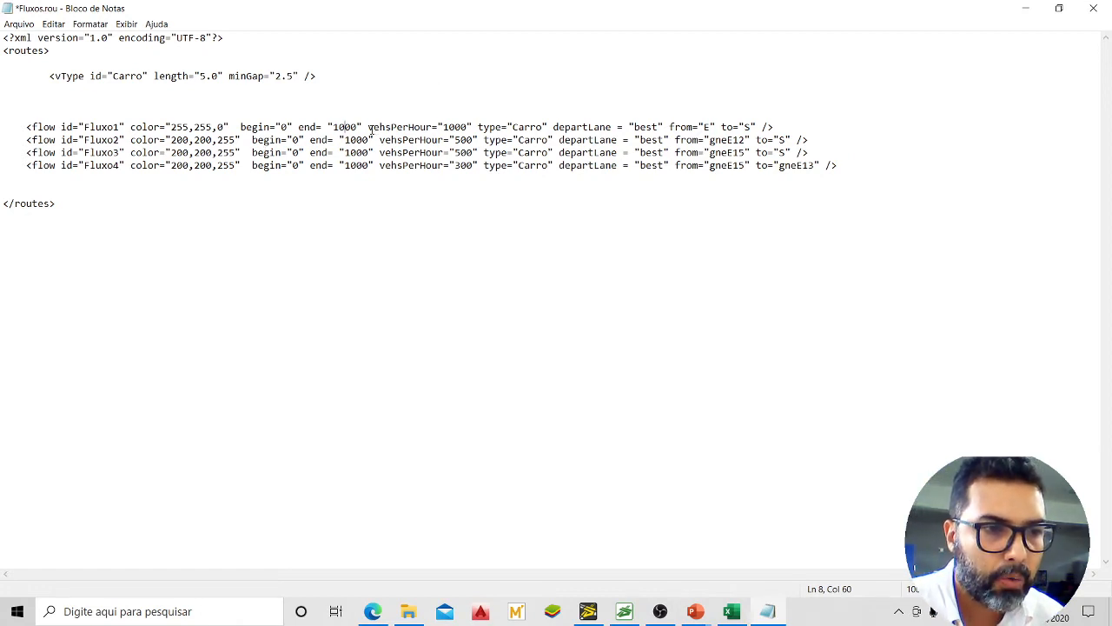
left_click_drag(368, 127, 474, 127)
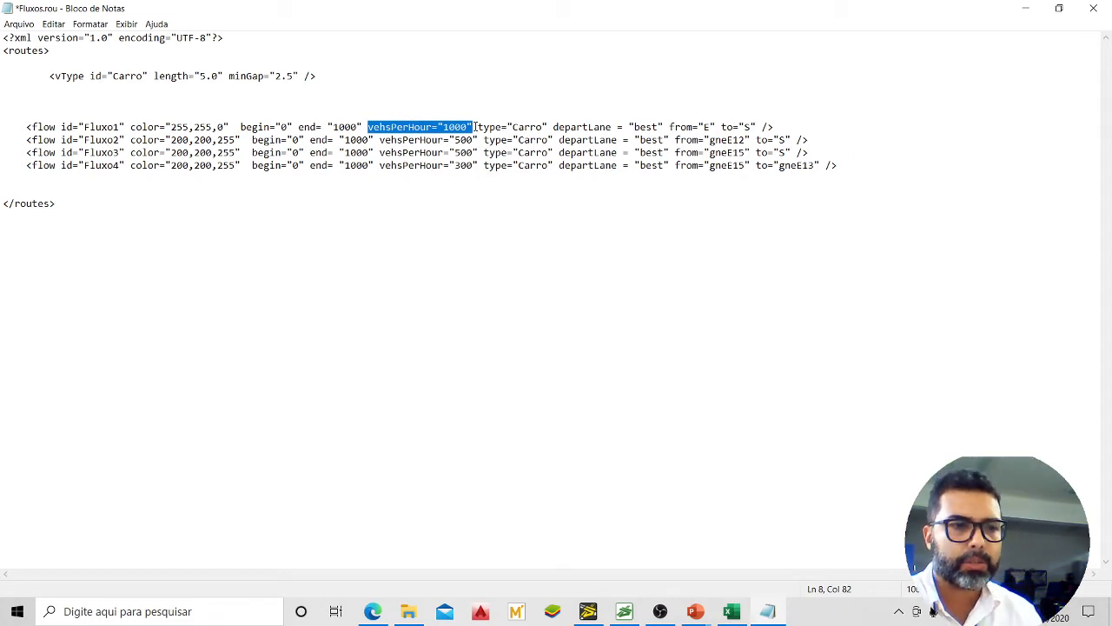
left_click(391, 126)
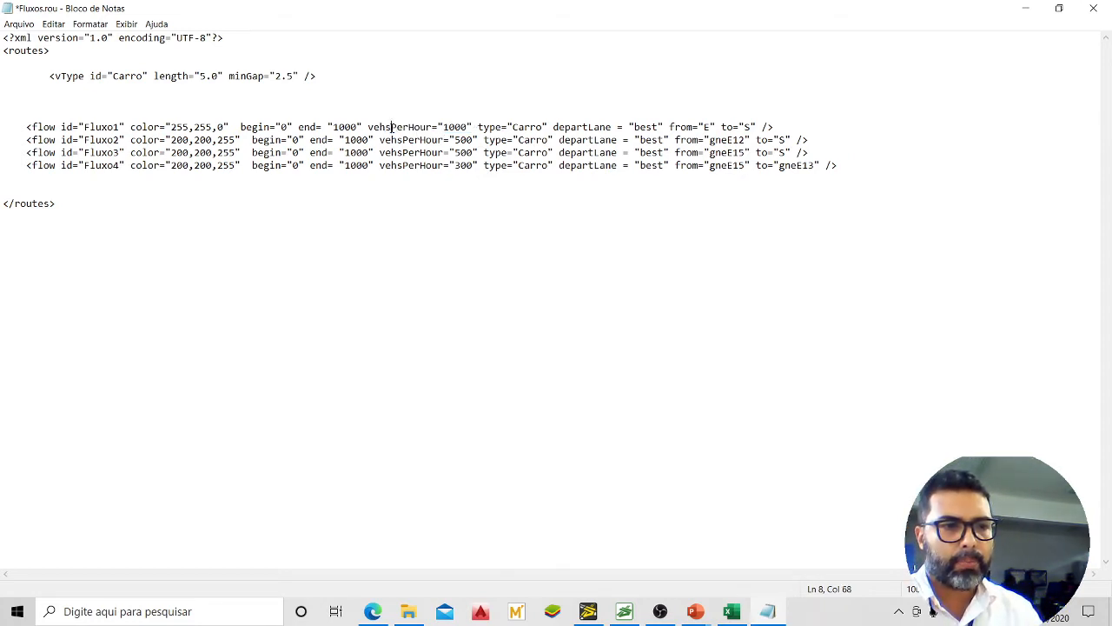
left_click_drag(369, 127, 434, 127)
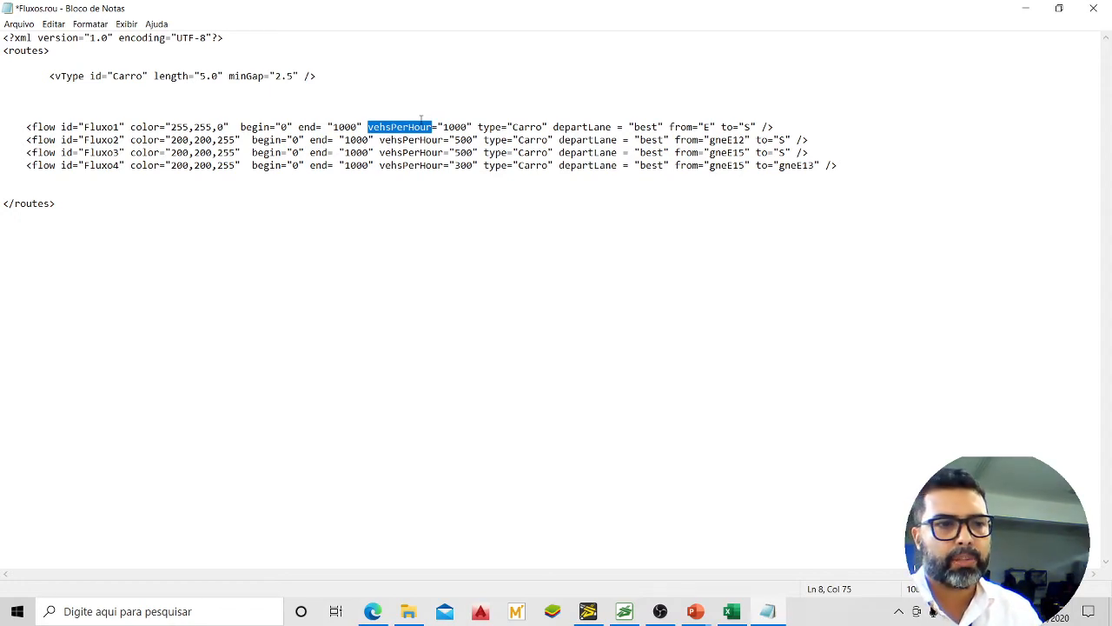
left_click(365, 127)
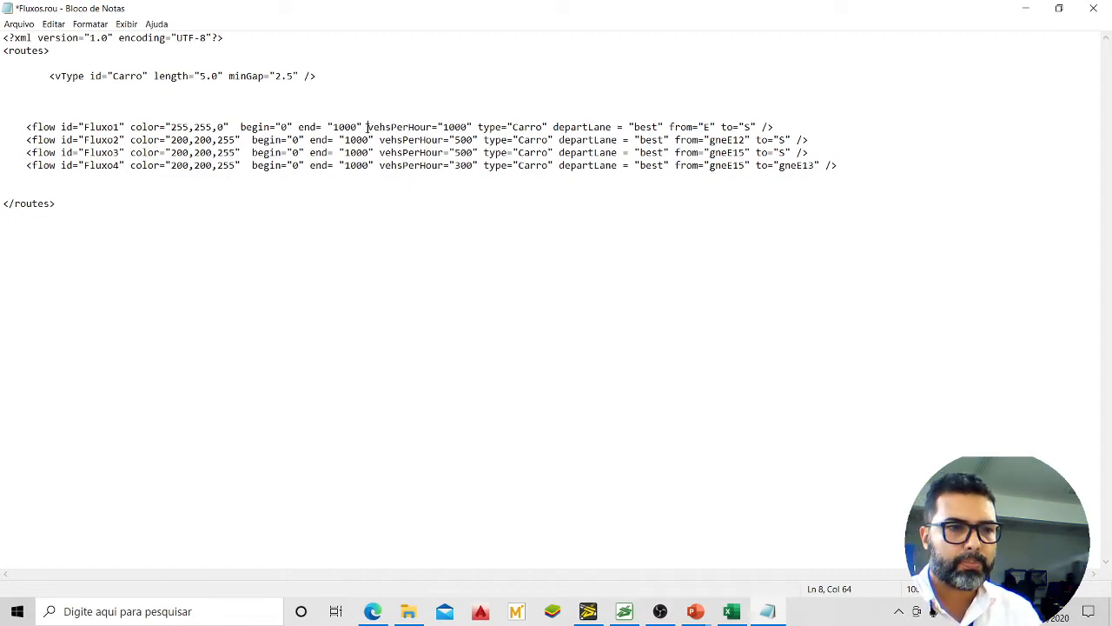
mouse_move(366, 127)
left_mouse_down()
mouse_move(473, 127)
mouse_move(368, 127)
left_mouse_up()
left_click(433, 127)
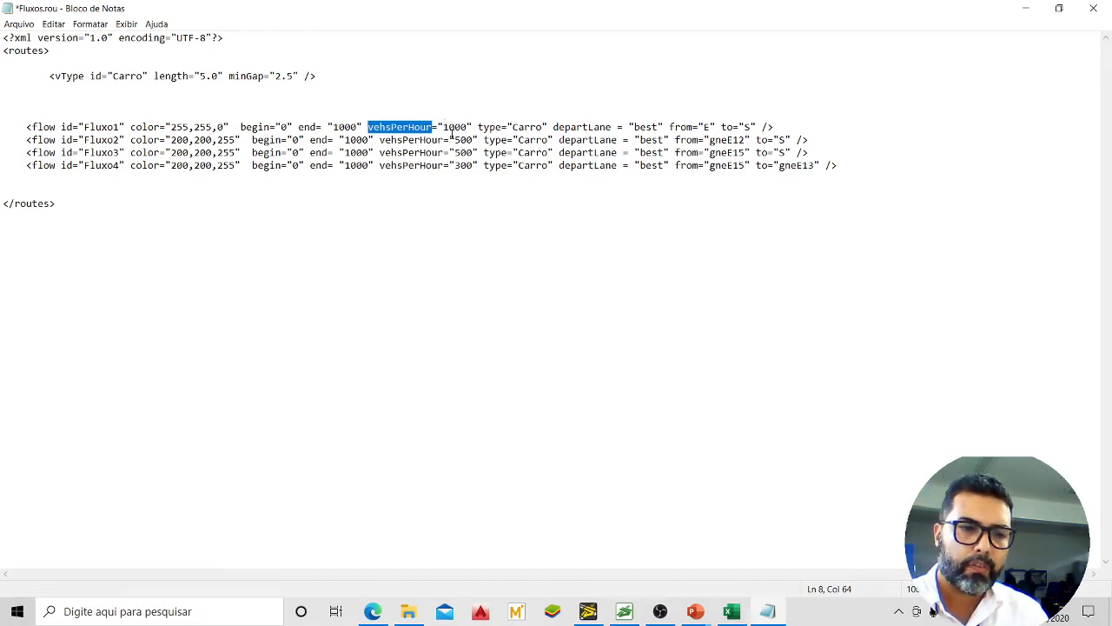
Compare the vehsPerHour value of Fluxo1 with its end time, along with the from and to edges it applies to
left_click_drag(444, 127, 469, 128)
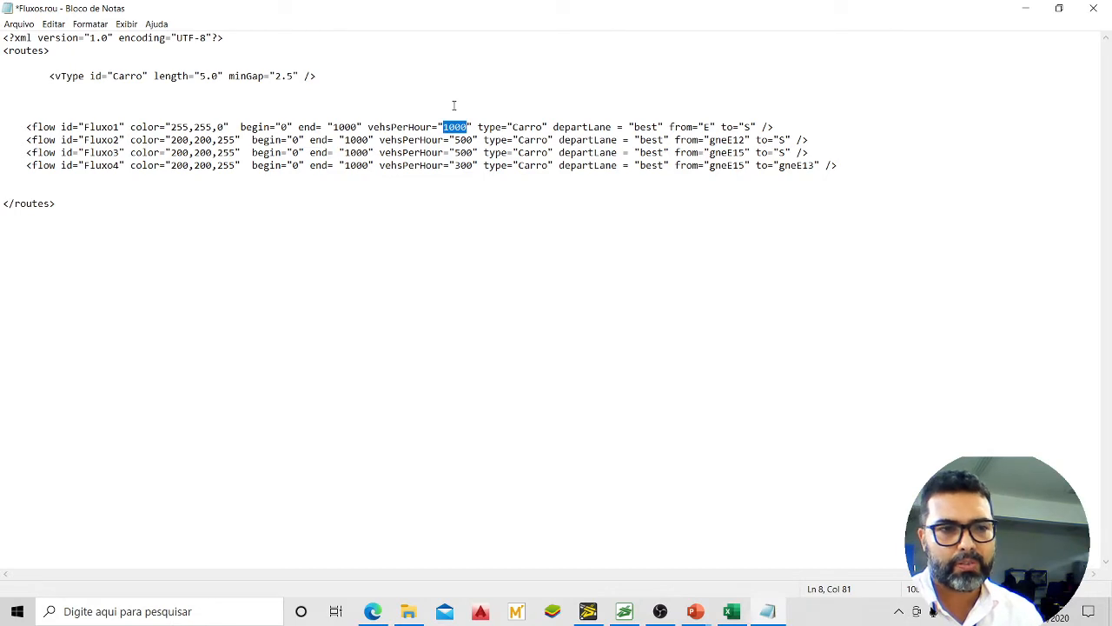
left_click_drag(443, 127, 470, 128)
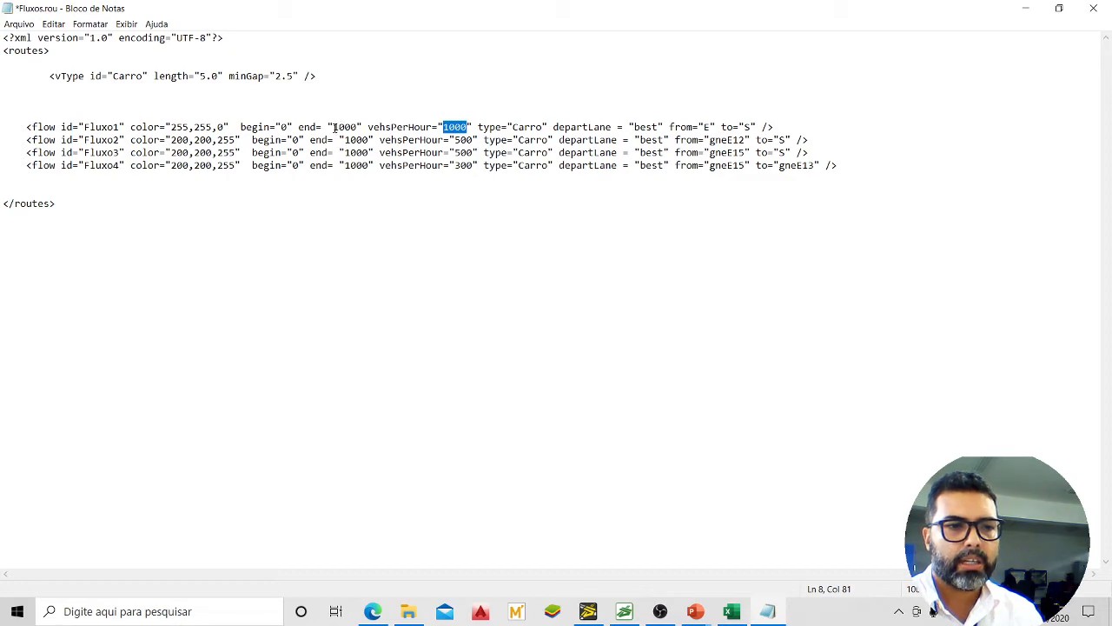
left_click_drag(334, 127, 358, 127)
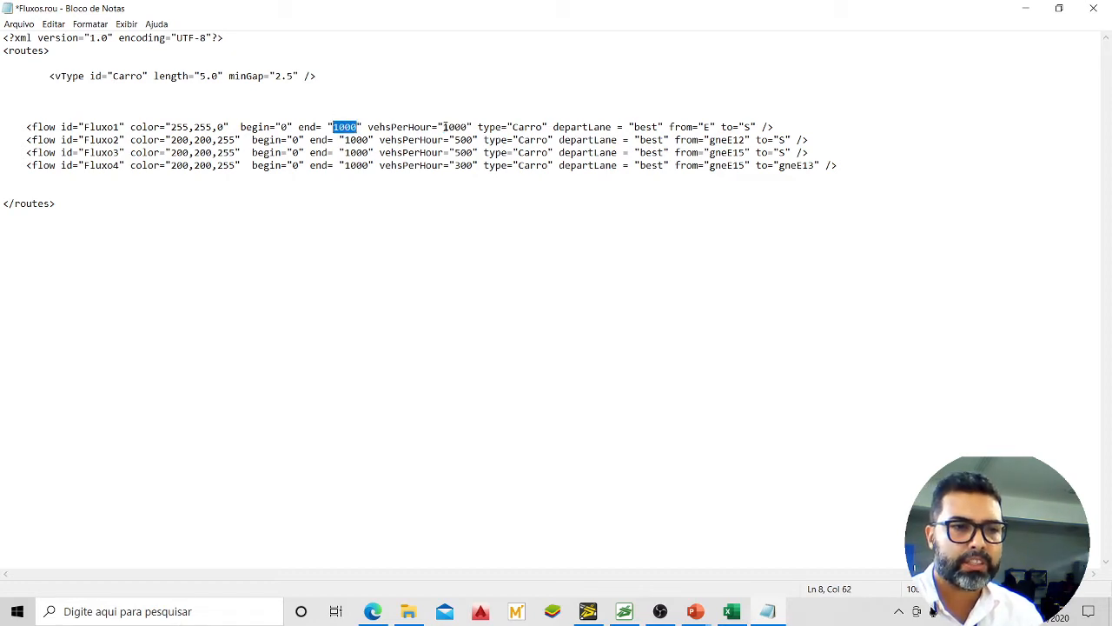
left_click_drag(444, 127, 471, 128)
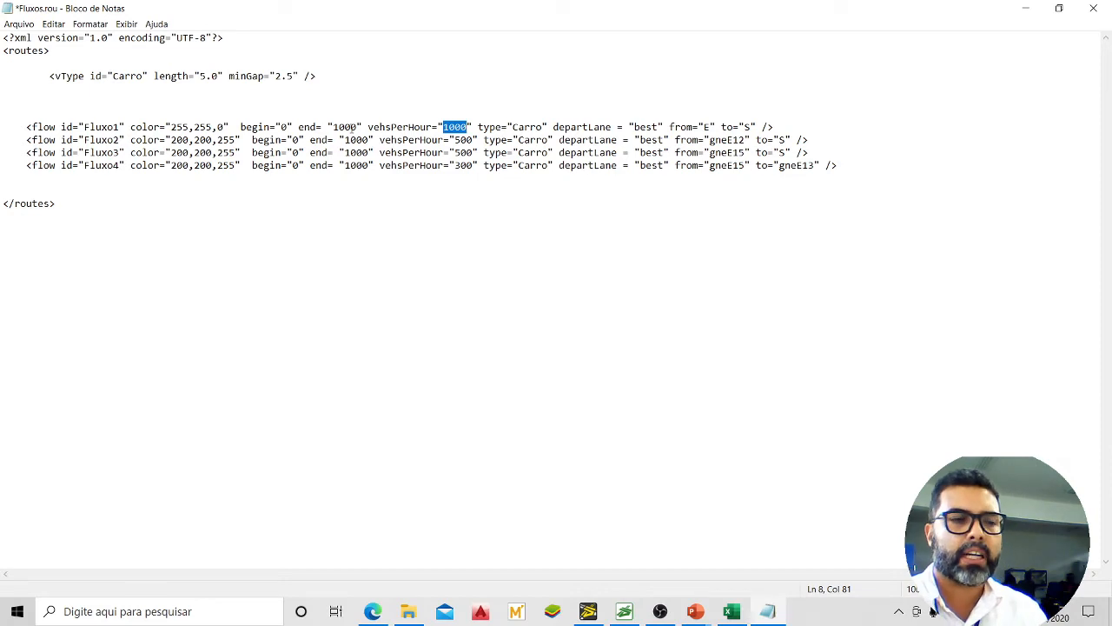
left_click(502, 118)
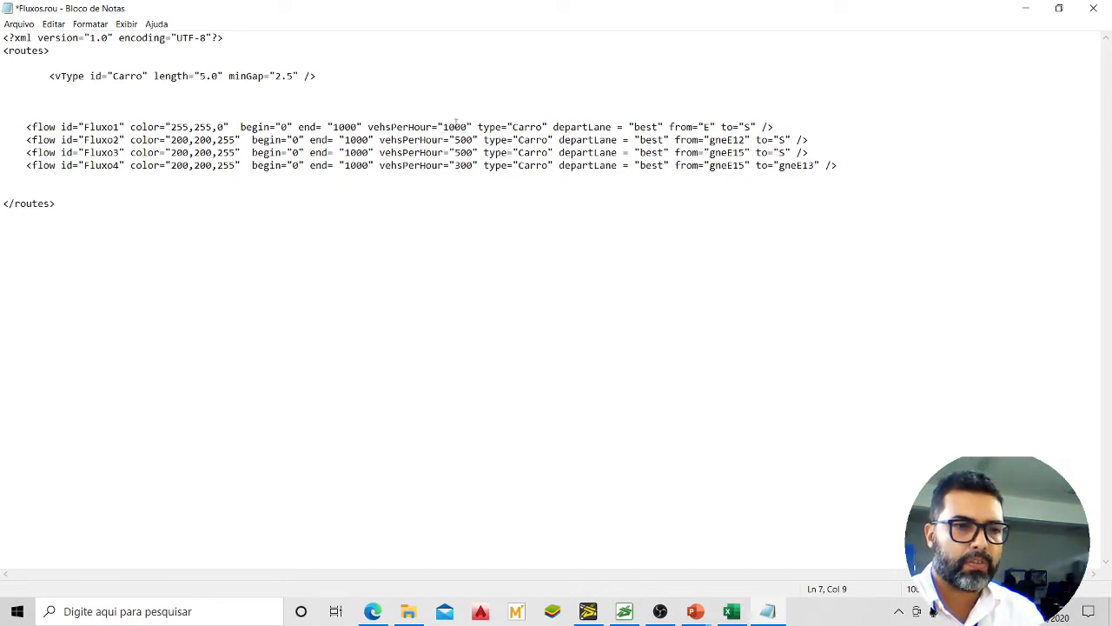
left_click_drag(449, 127, 461, 127)
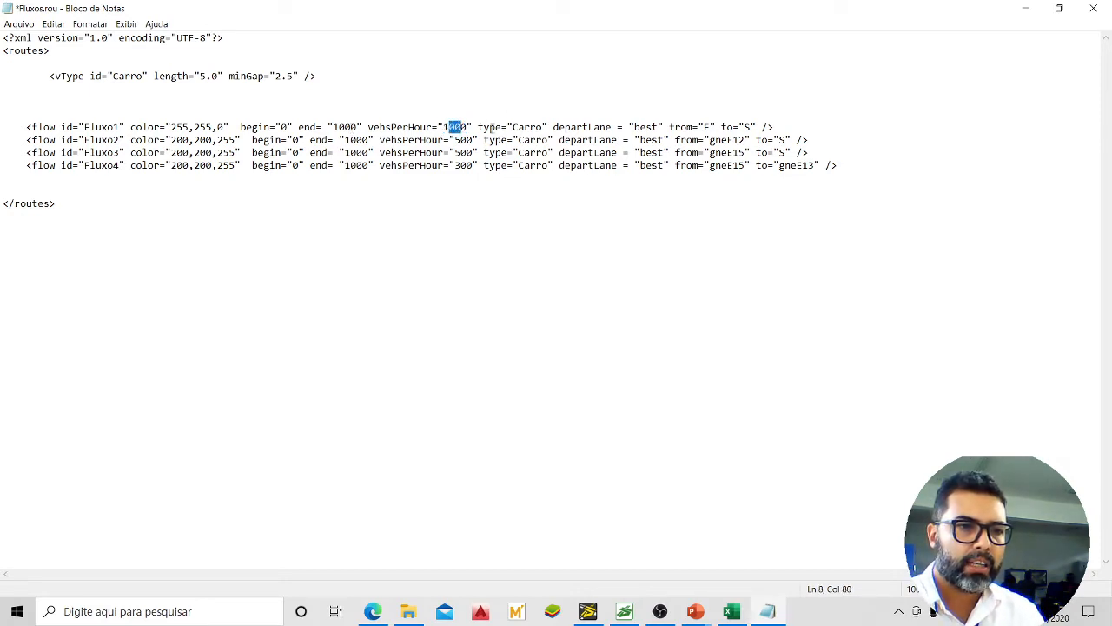
left_click_drag(704, 127, 753, 127)
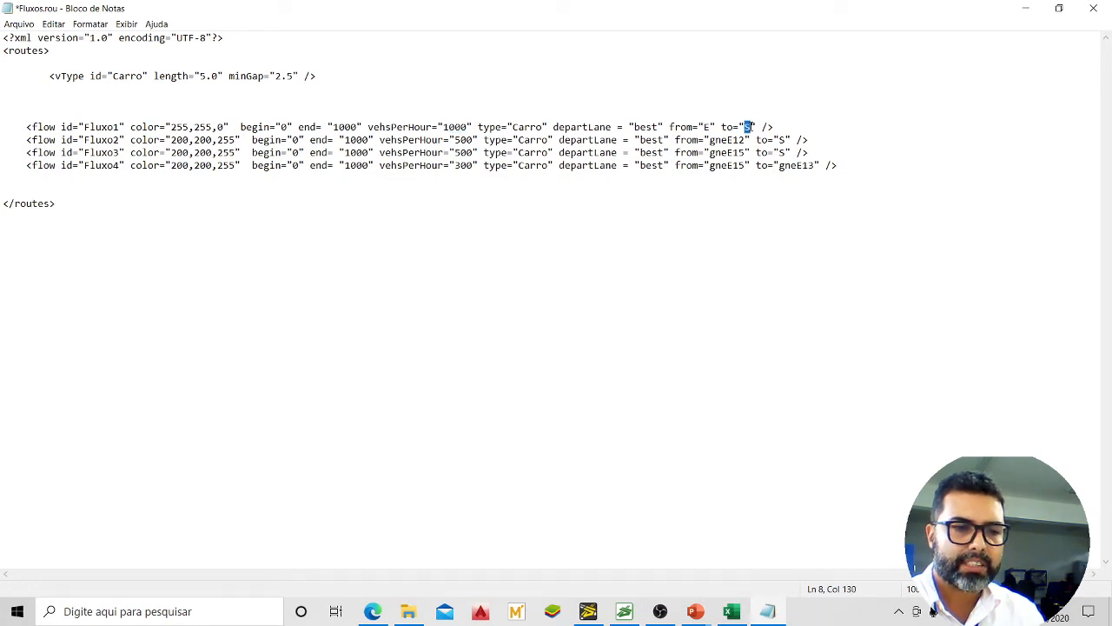
Examine the type and departLane attributes of the Fluxo1 flow
left_click(492, 127)
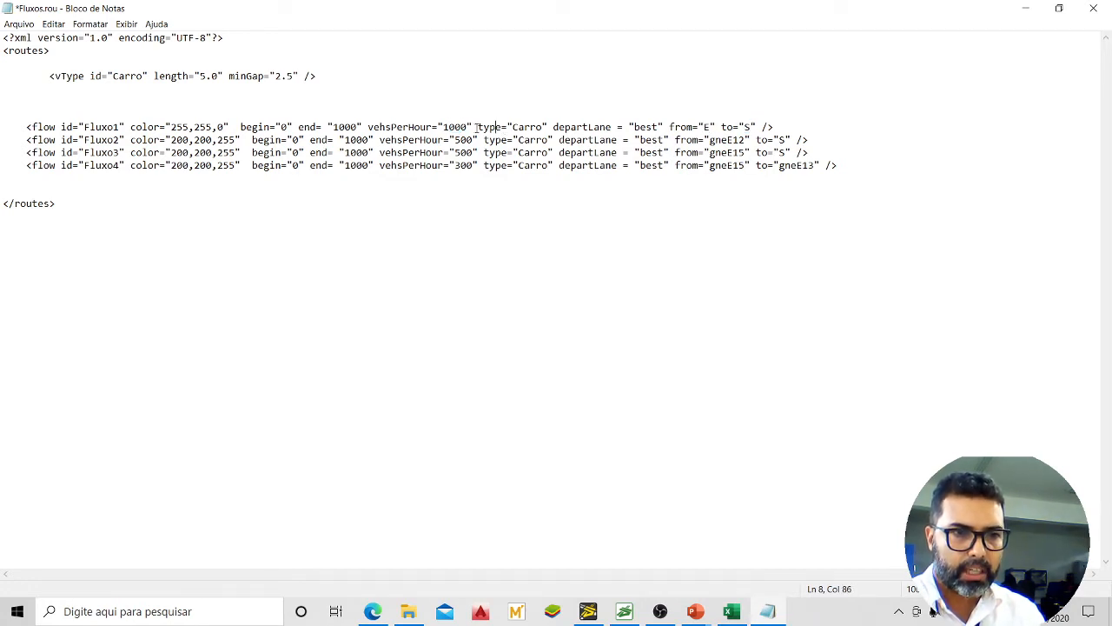
left_click_drag(477, 127, 550, 127)
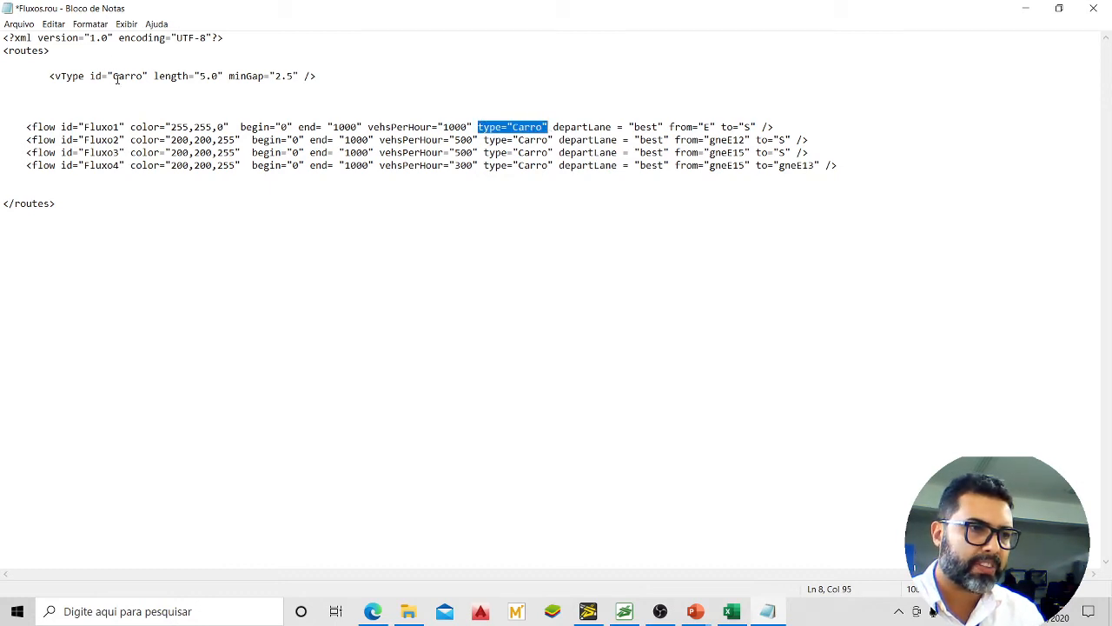
left_click(525, 127)
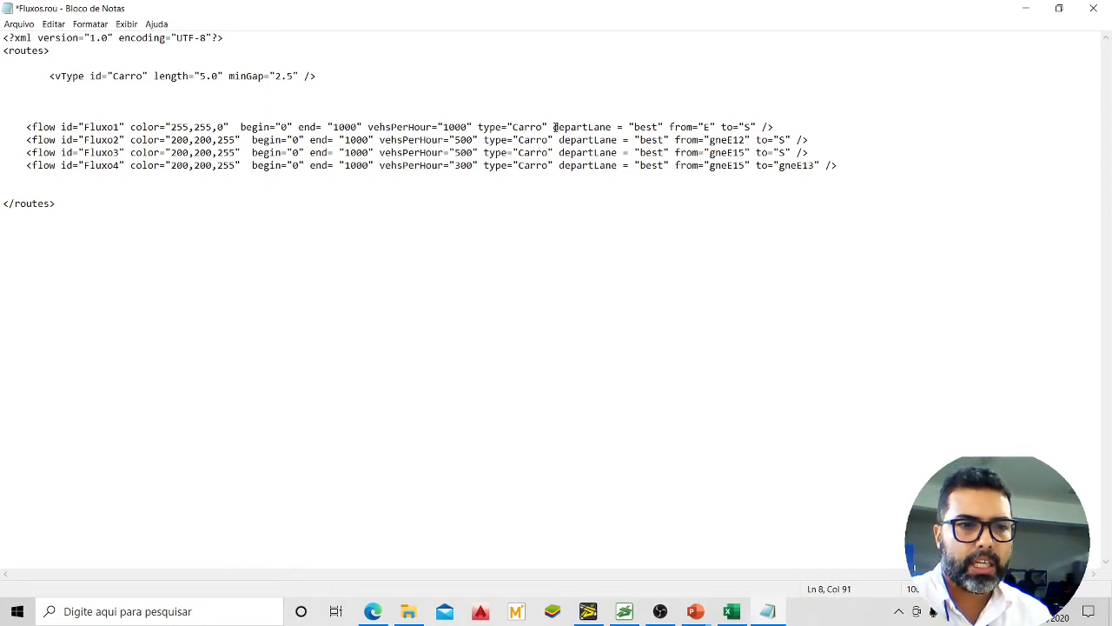
left_click_drag(553, 127, 661, 127)
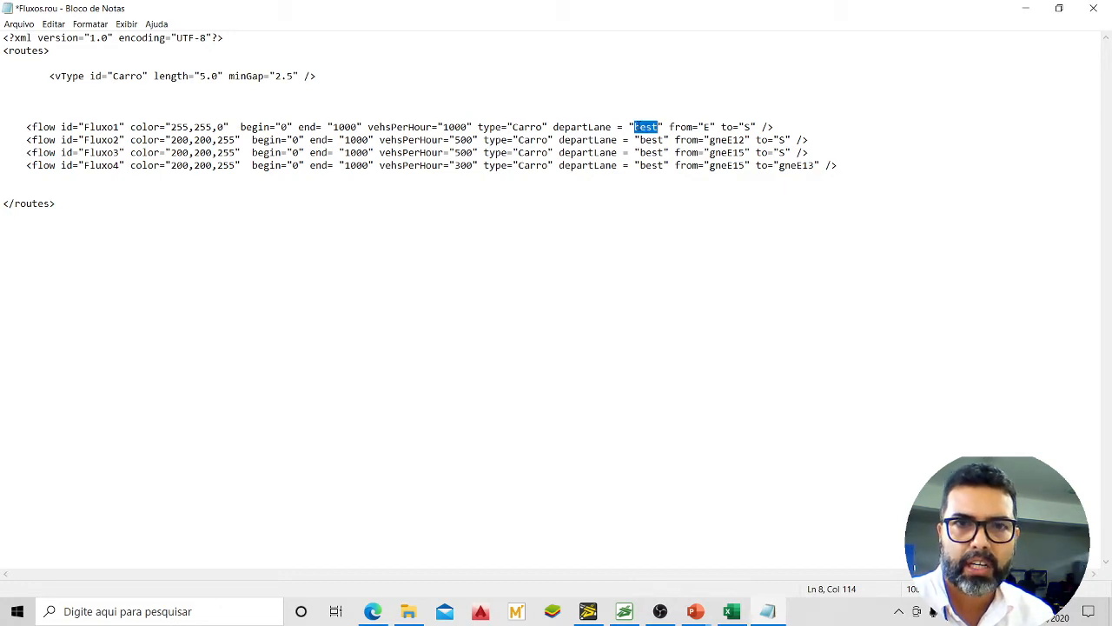
left_click_drag(554, 128, 613, 128)
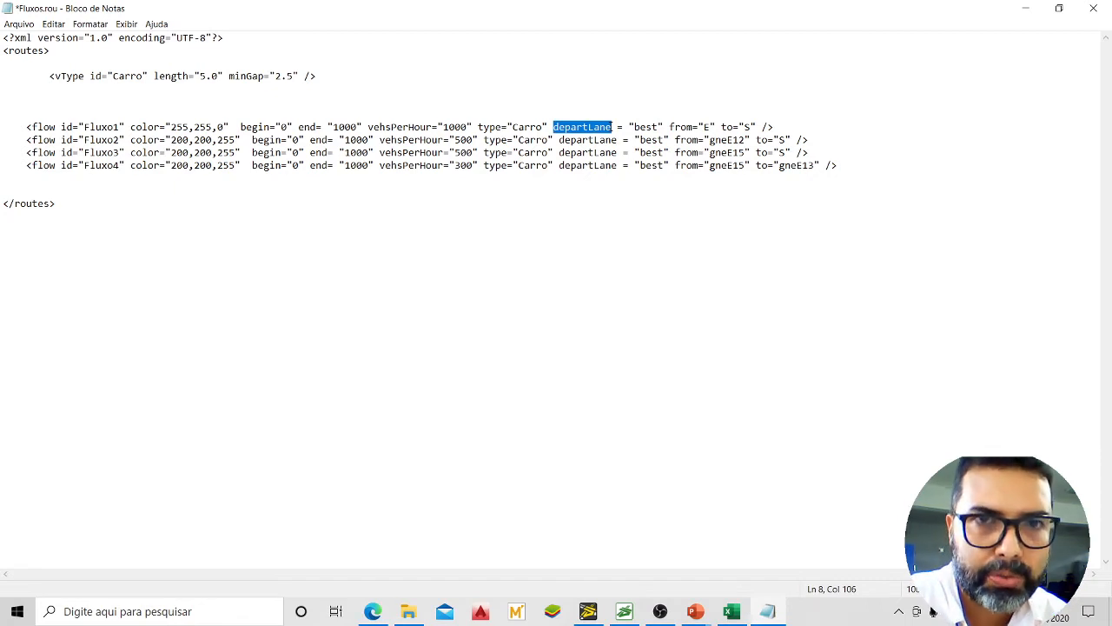
left_click(618, 127)
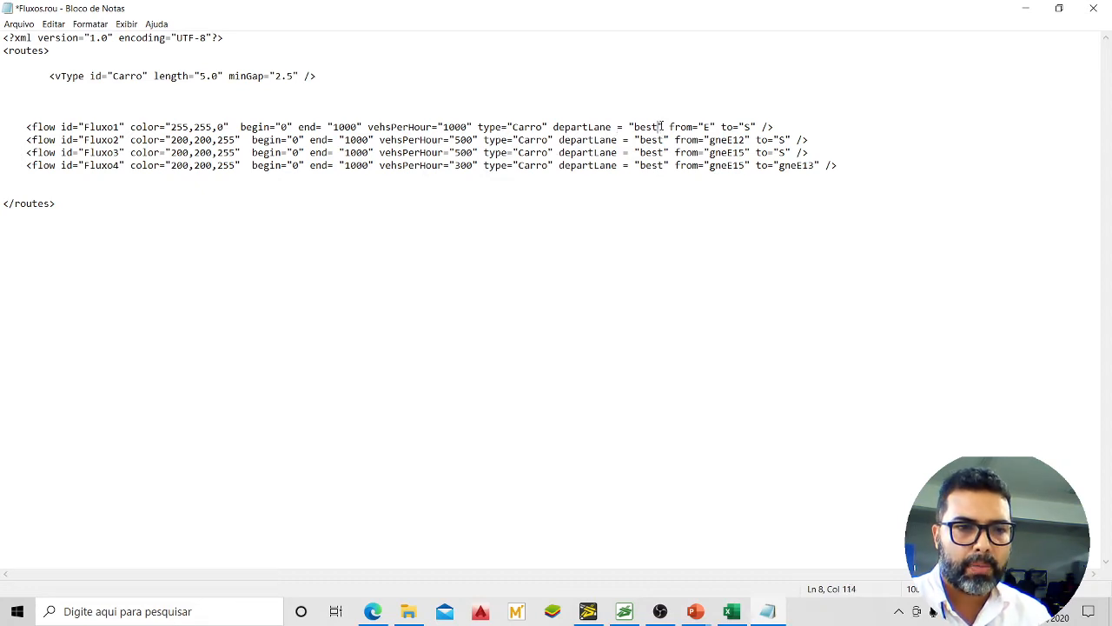
left_click_drag(664, 128, 553, 127)
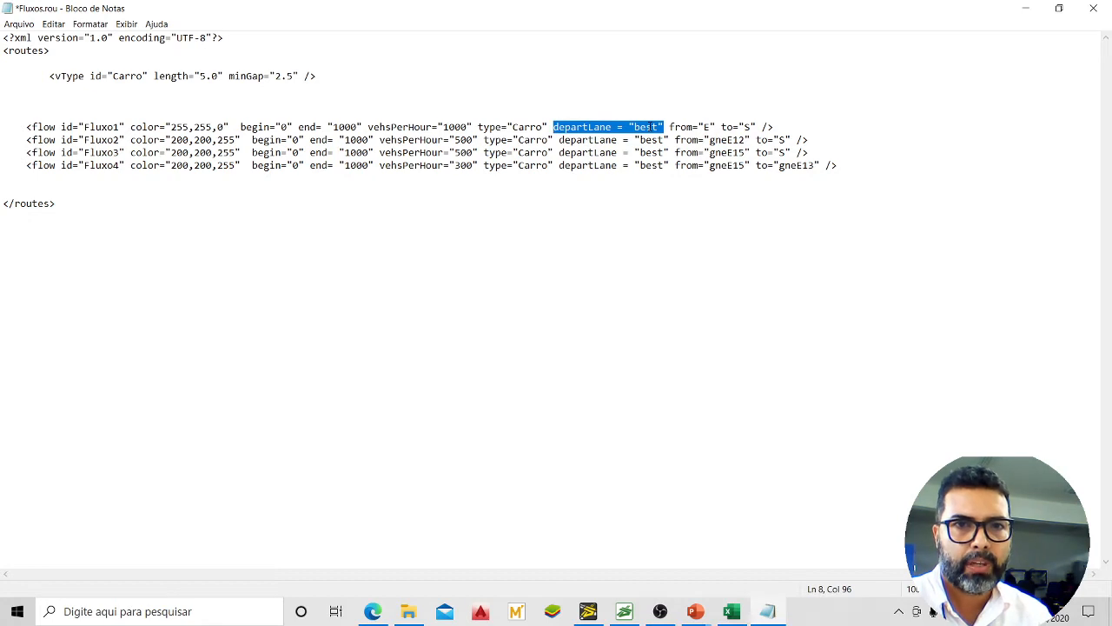
left_click(651, 128)
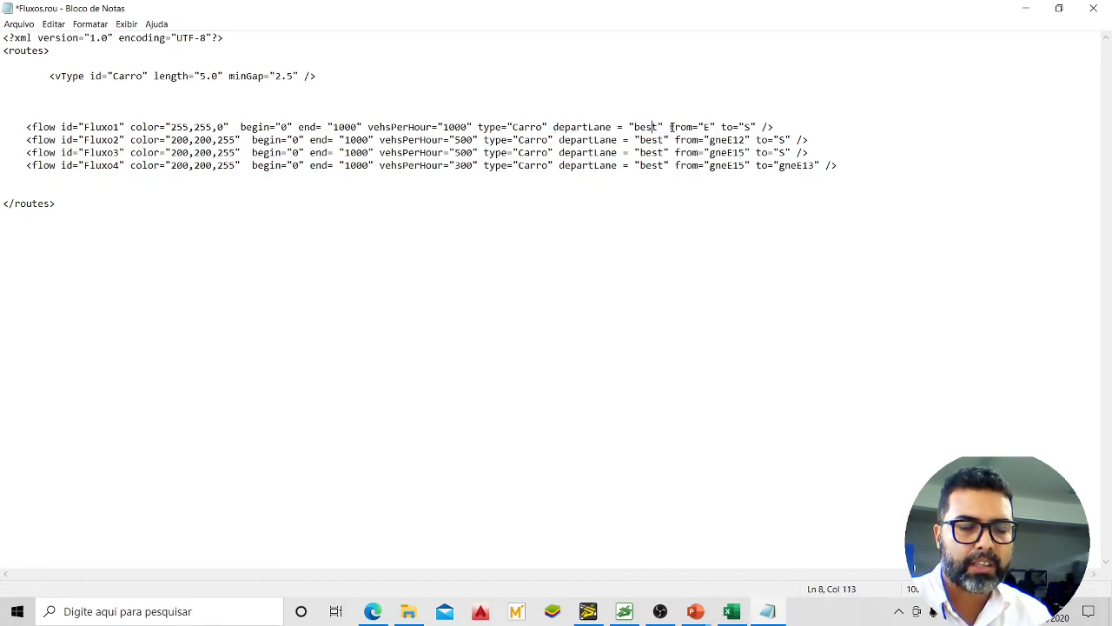
Review the from and to attributes that set the origin and destination edges of Fluxo1
left_click_drag(672, 128, 712, 128)
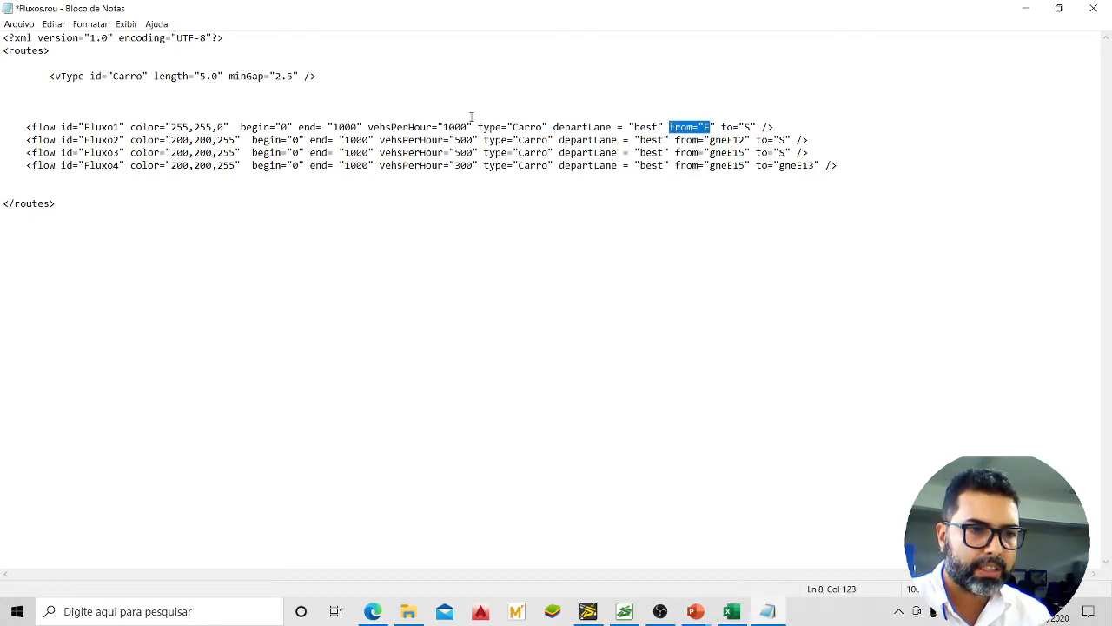
left_click_drag(24, 126, 130, 128)
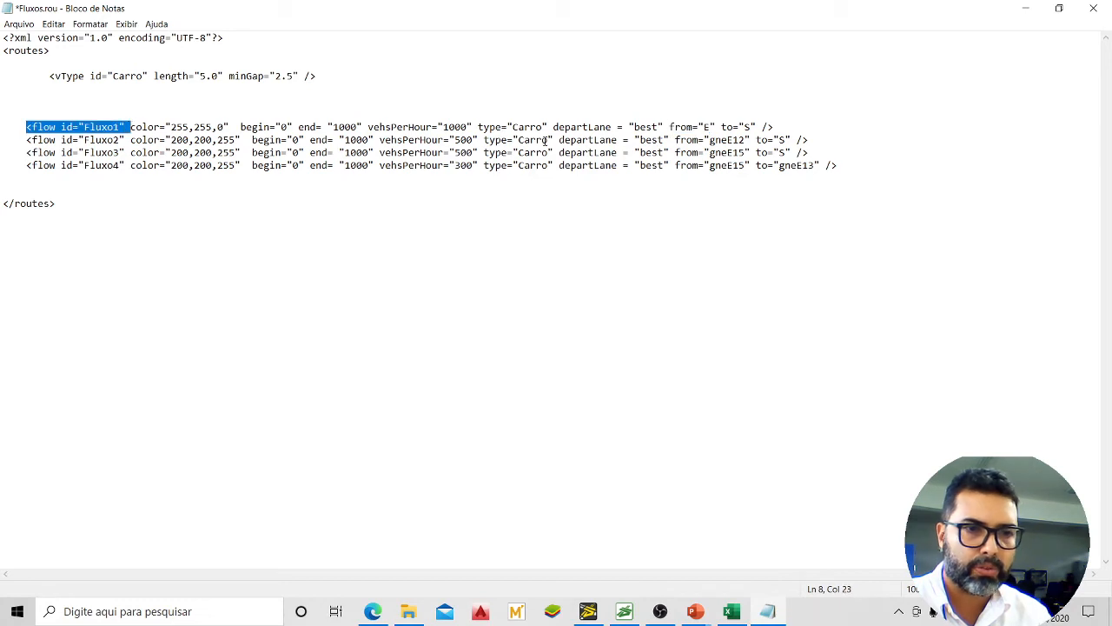
left_click(710, 127)
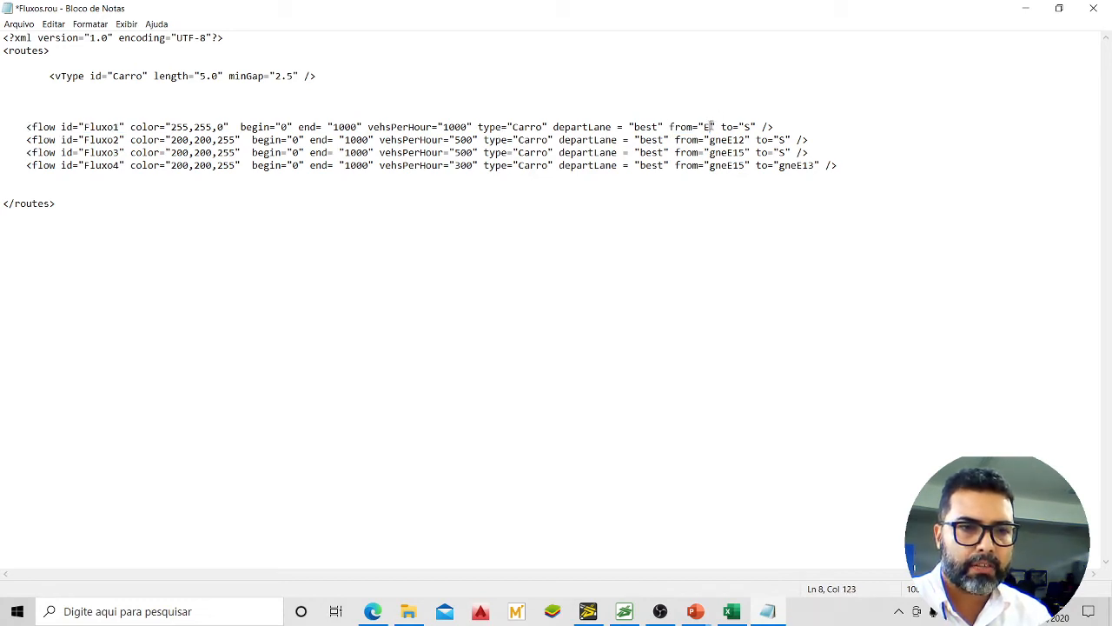
double_click(751, 127)
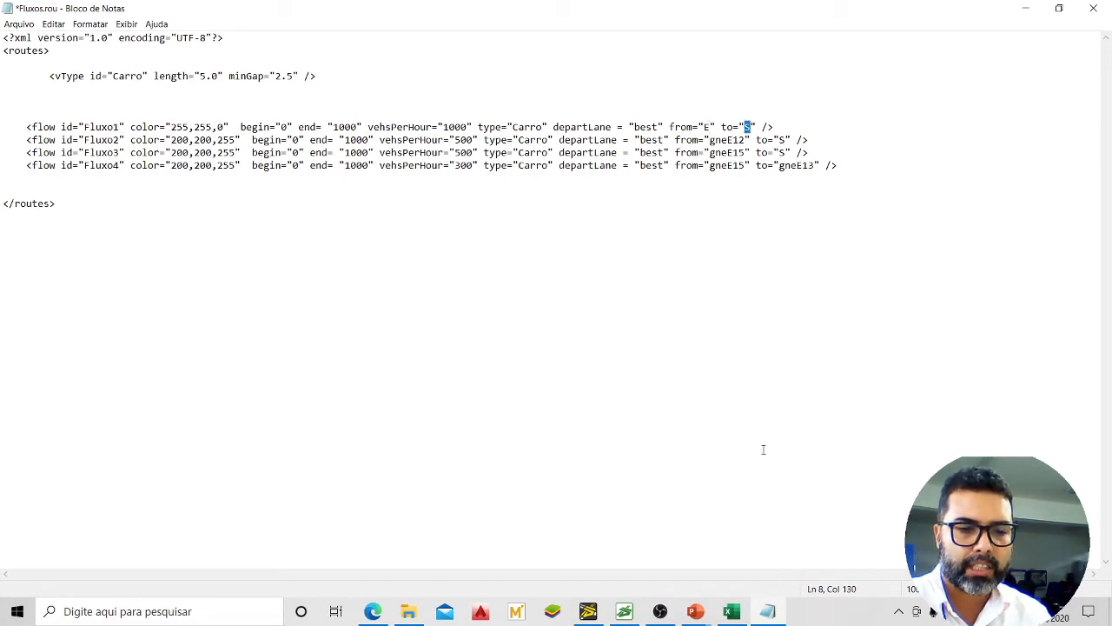
Switch to NETEDIT, select the entry edge at the north end of the network and check its id
left_click(588, 611)
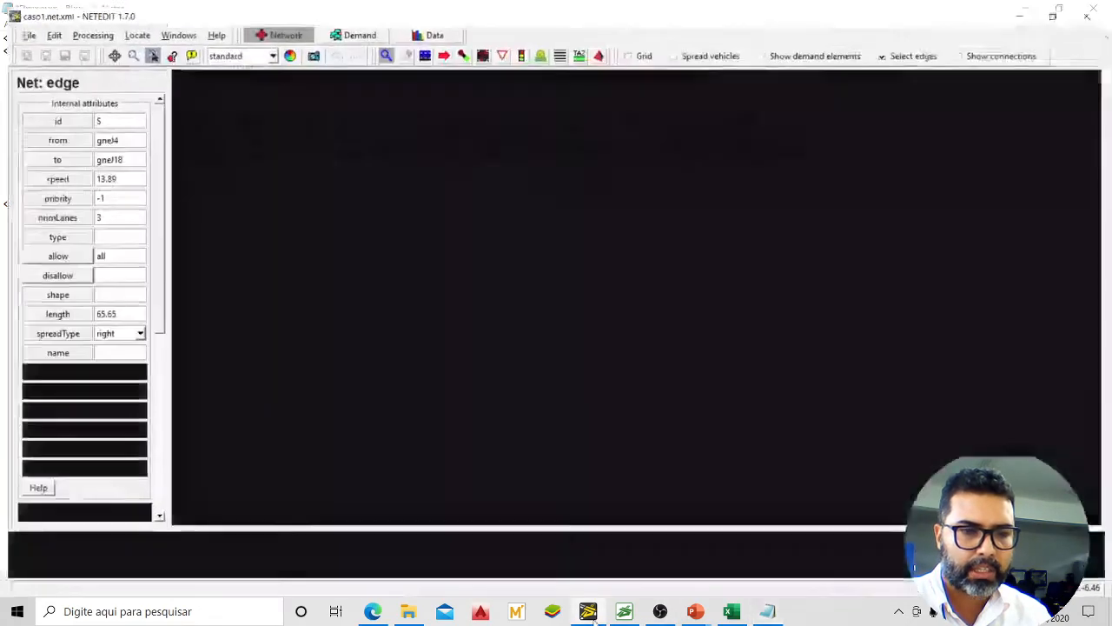
scroll(582, 93, "up", 3)
left_click_drag(582, 95, 631, 251)
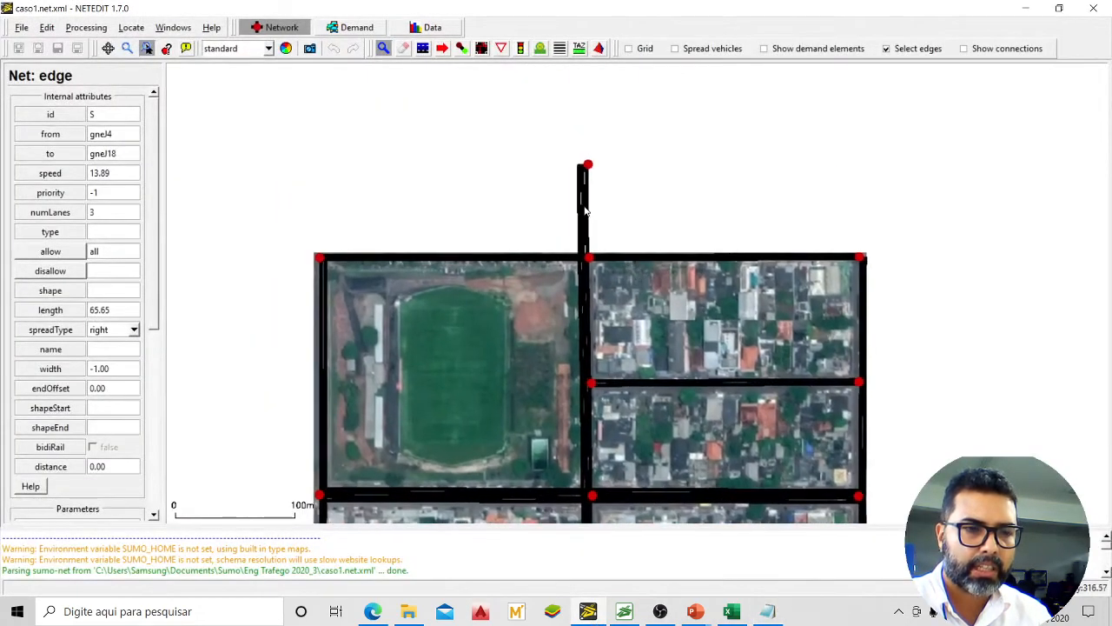
scroll(584, 210, "up", 4)
left_click(589, 193)
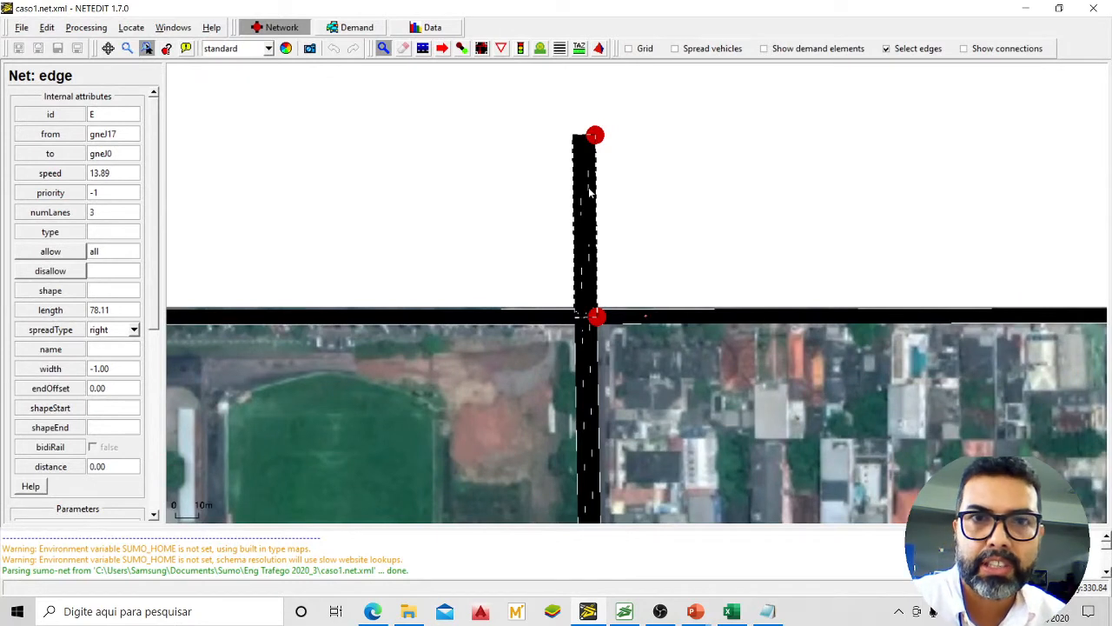
double_click(116, 114)
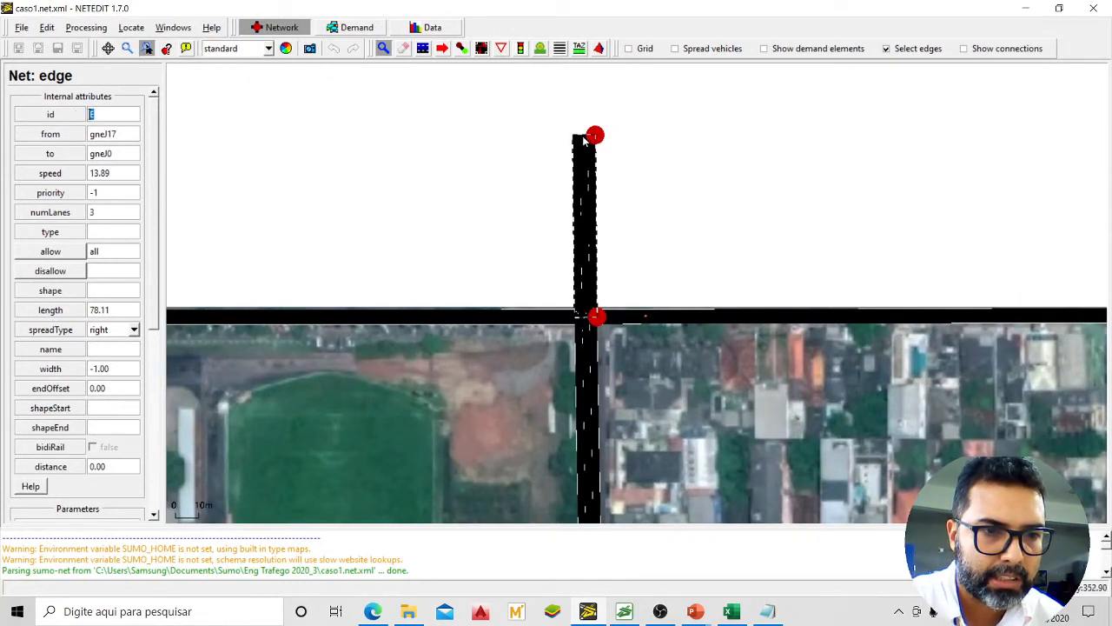
Select the exit edge at the south end of the network, check its id and look over the whole street network
scroll(589, 141, "down", 5)
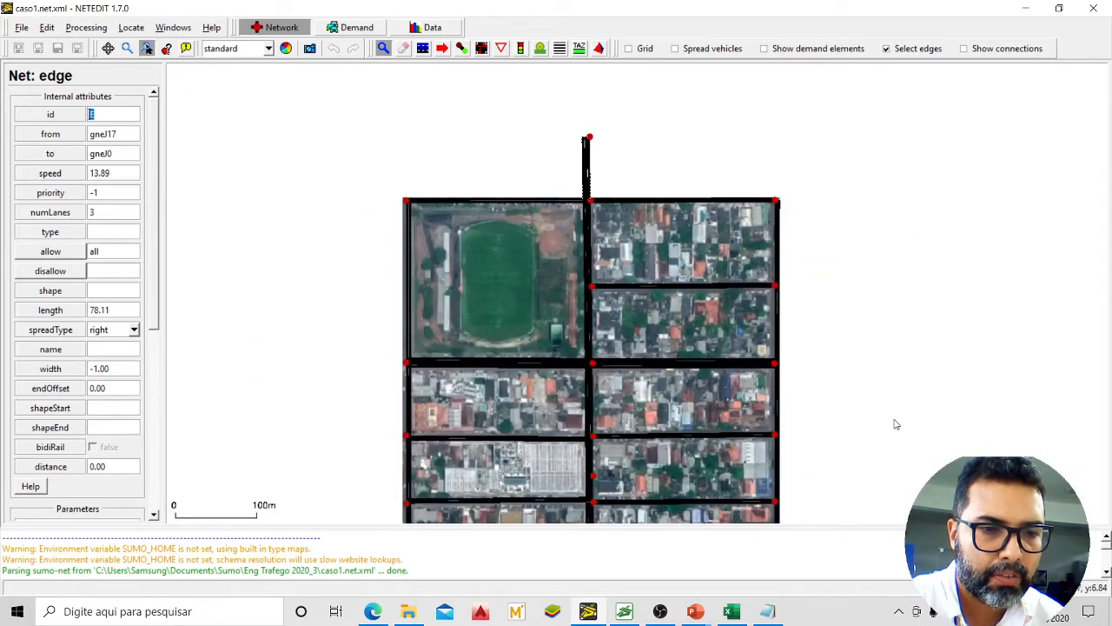
left_click_drag(893, 422, 885, 211)
scroll(565, 396, "up", 4)
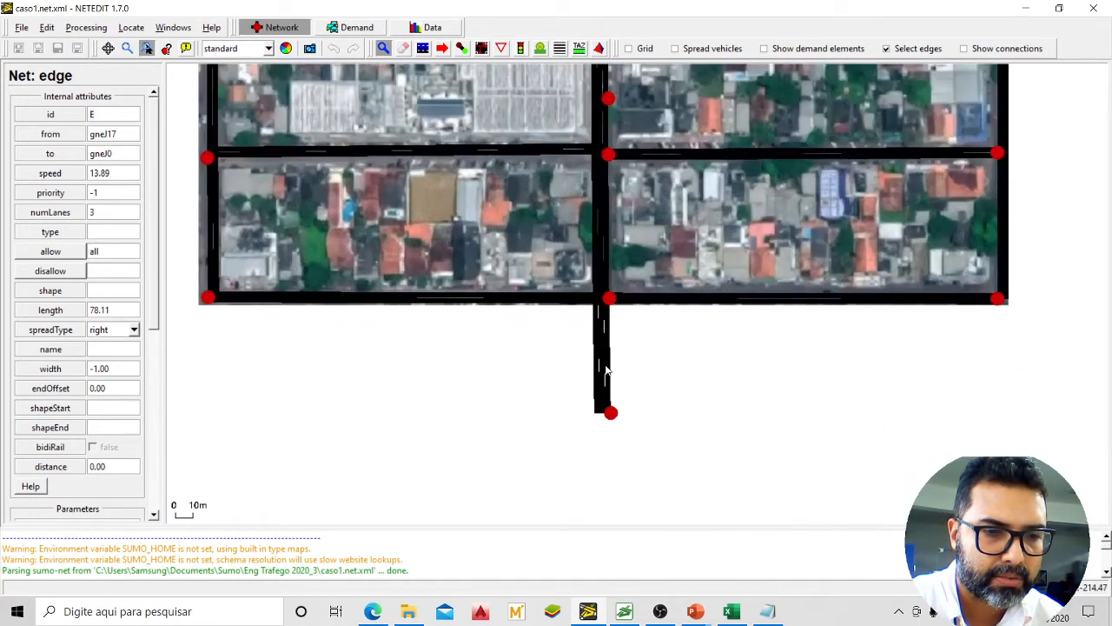
left_click(608, 371)
double_click(91, 114)
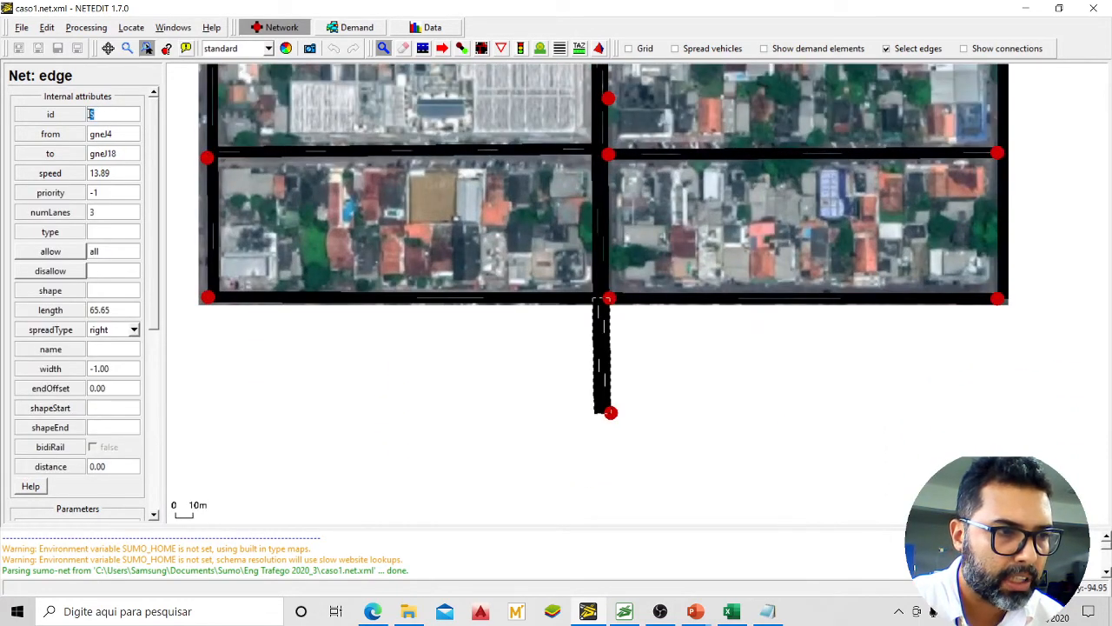
scroll(652, 383, "down", 5)
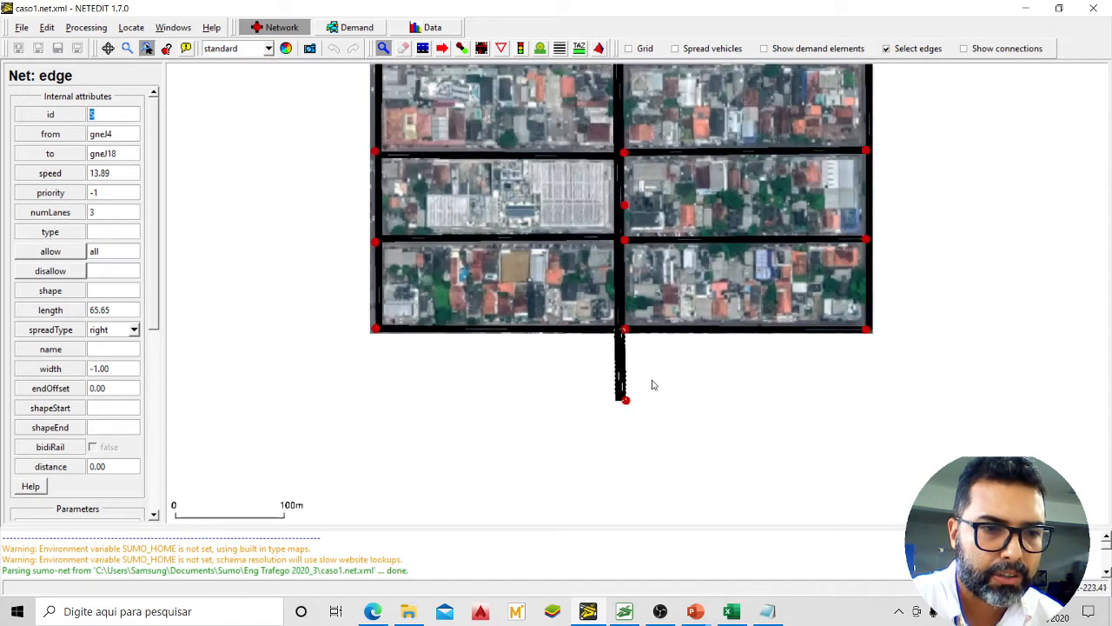
left_click_drag(888, 226, 867, 300)
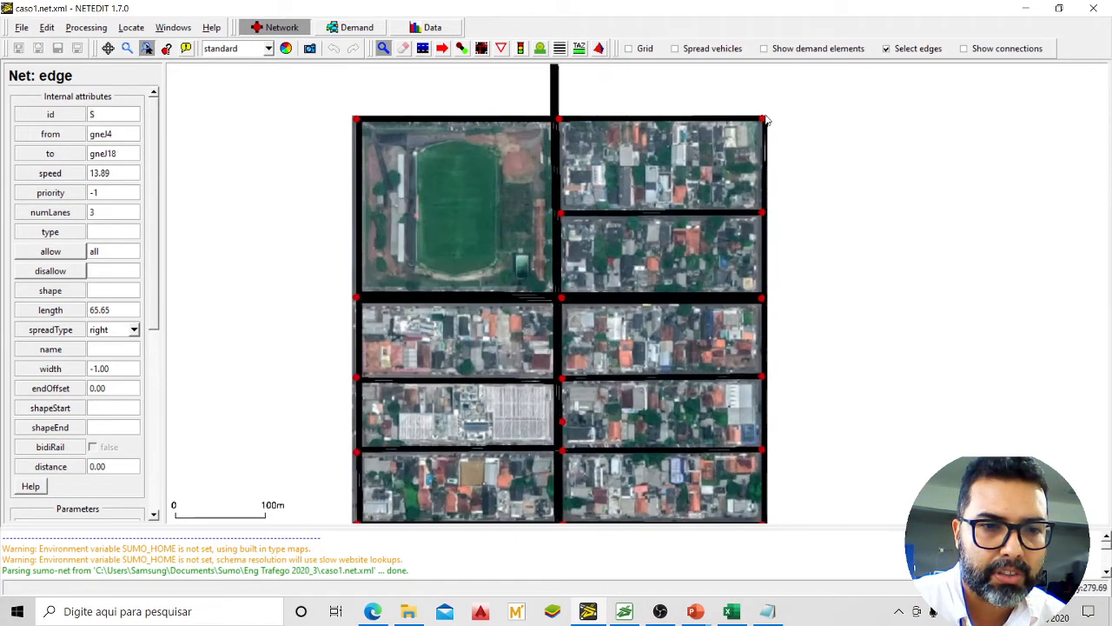
scroll(764, 119, "up", 3)
scroll(764, 121, "down", 3)
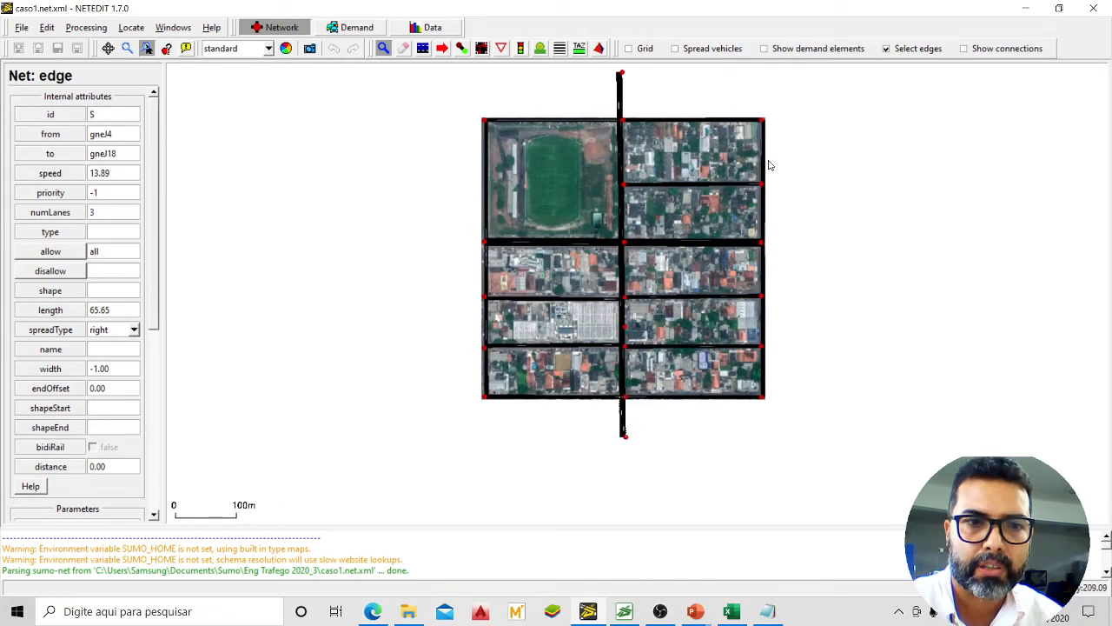
Look over the street network in NETEDIT, return to the Fluxos.rou file in Notepad and highlight the departLane value of Fluxo1
scroll(633, 102, "up", 1)
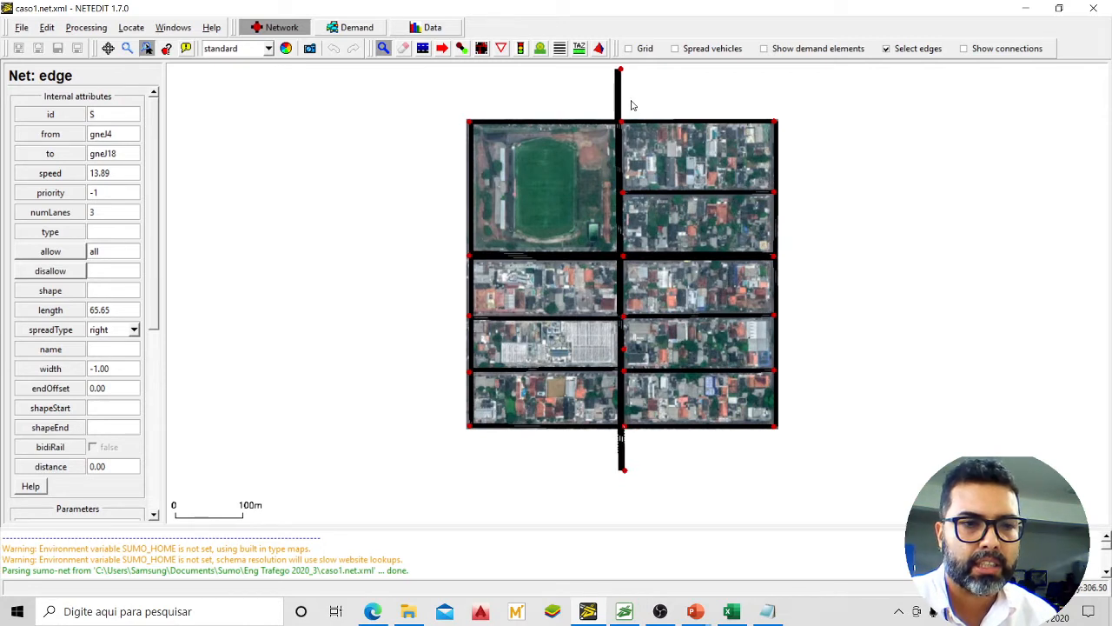
scroll(628, 120, "up", 1)
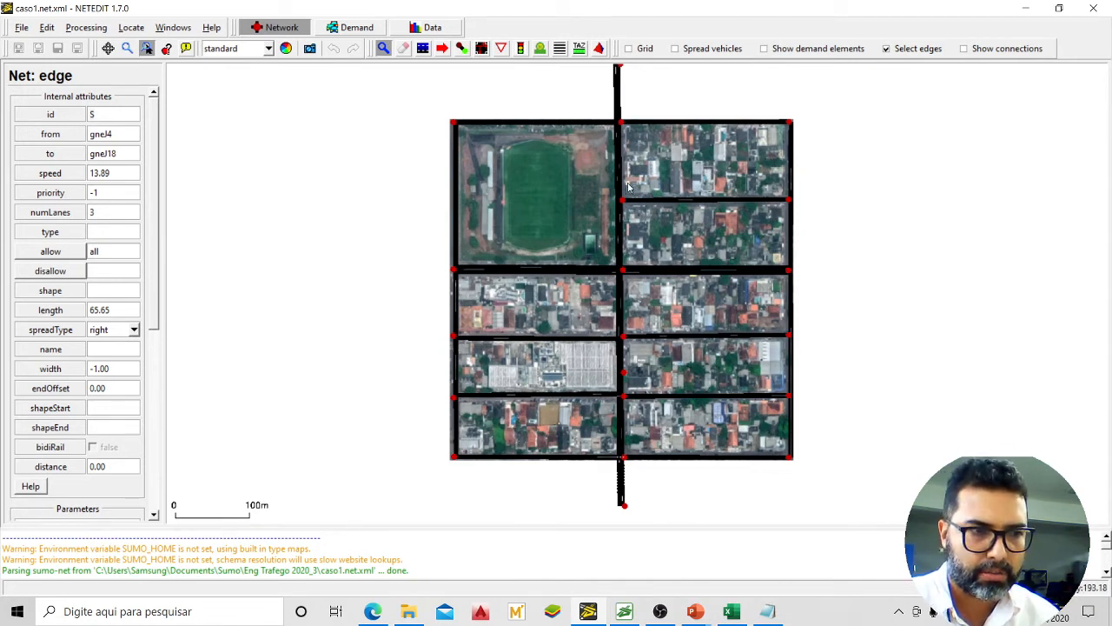
left_click(1025, 8)
left_click(657, 118)
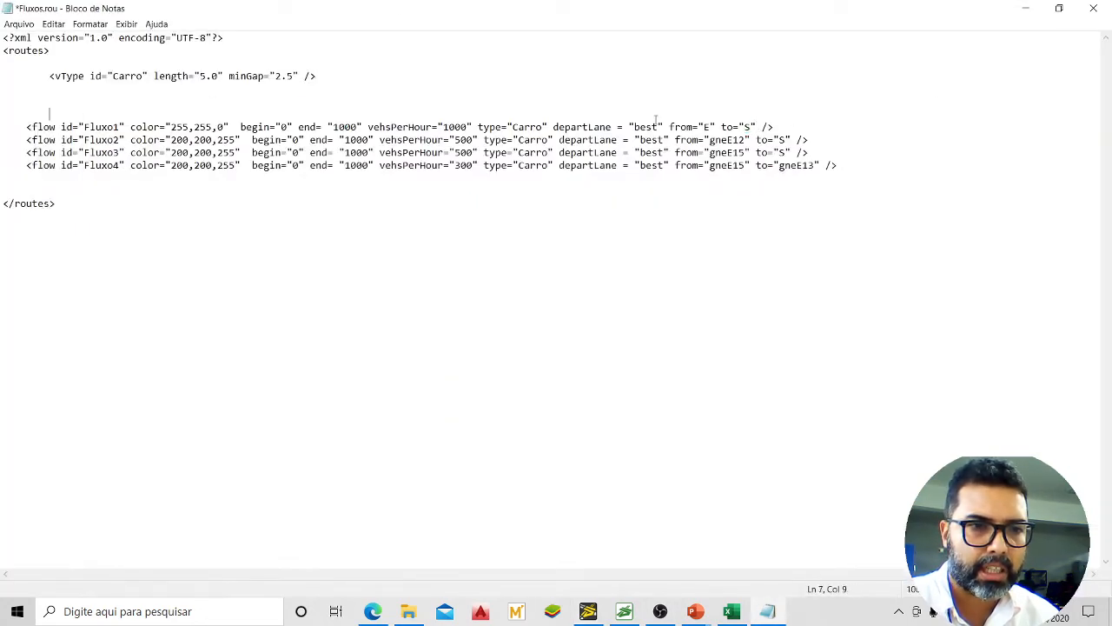
left_click_drag(633, 127, 664, 127)
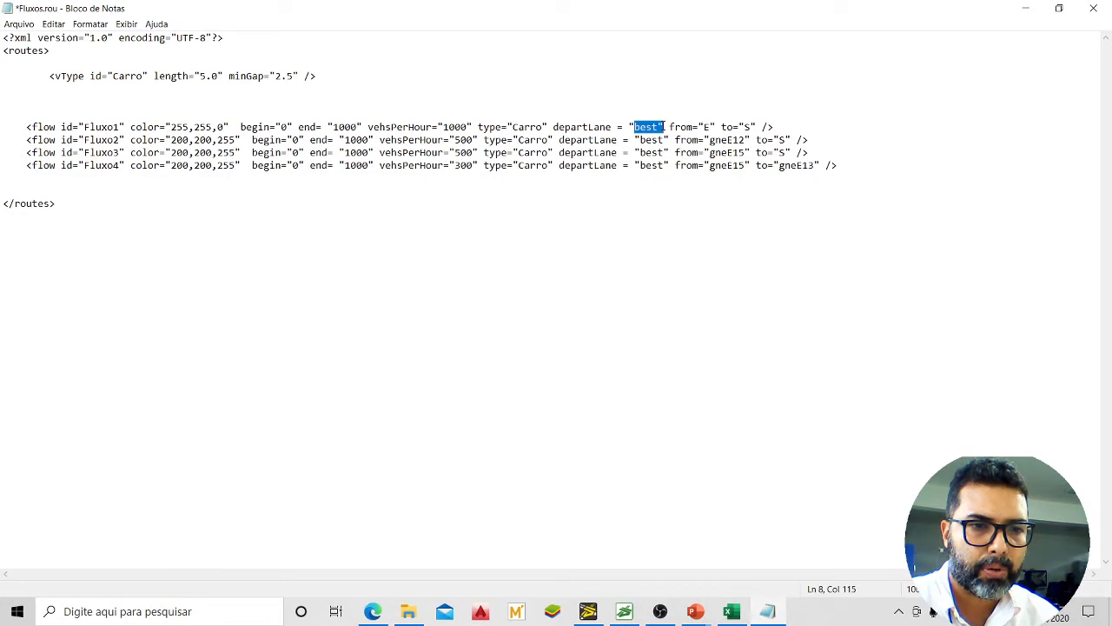
left_click(647, 128)
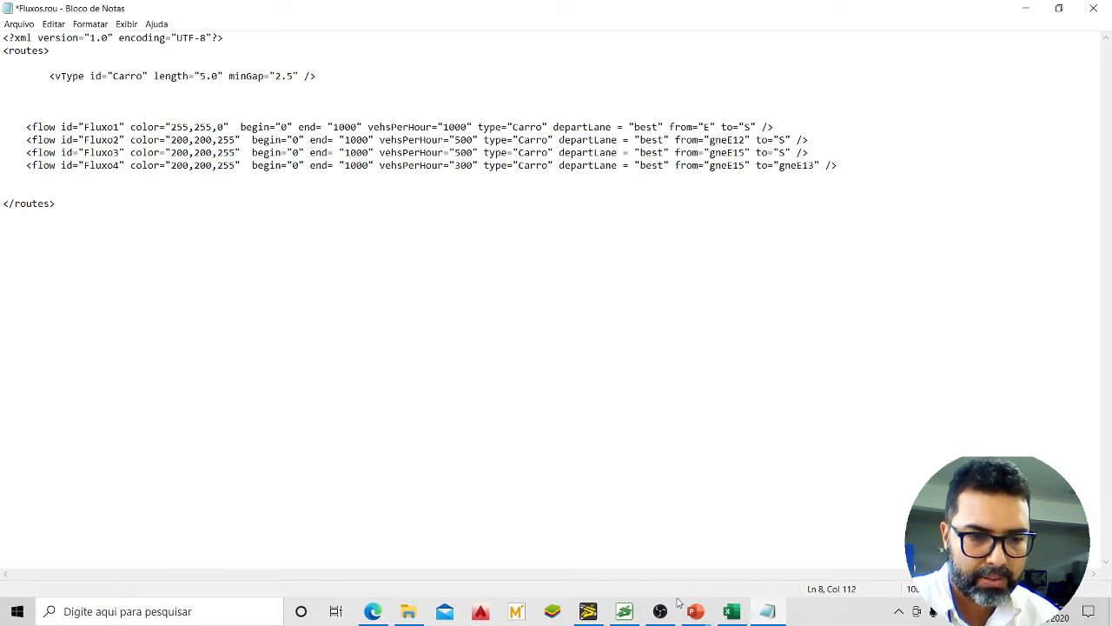
Switch to the SUMO simulation window and examine the lanes of the entry edge at the north end of the network
left_click(624, 611)
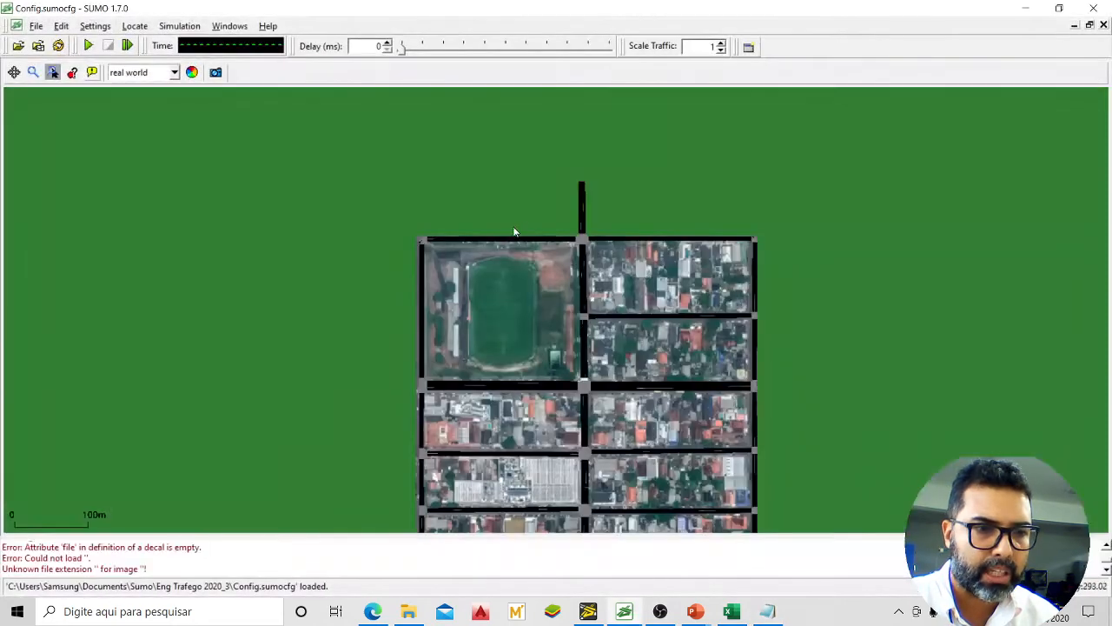
scroll(587, 198, "up", 5)
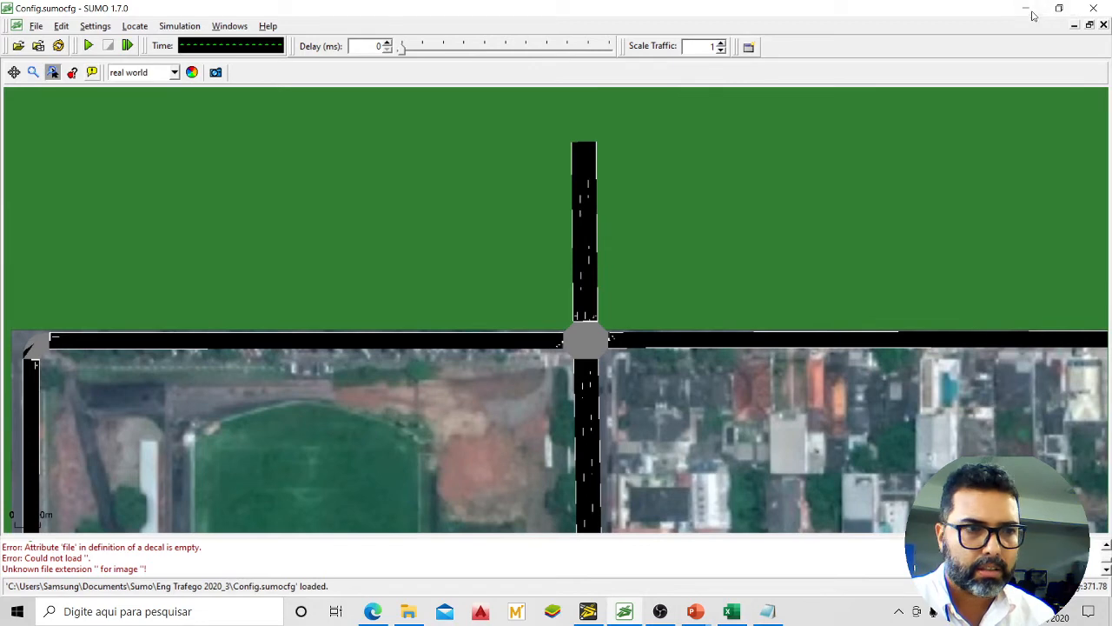
scroll(759, 144, "down", 5)
left_click_drag(766, 179, 647, 151)
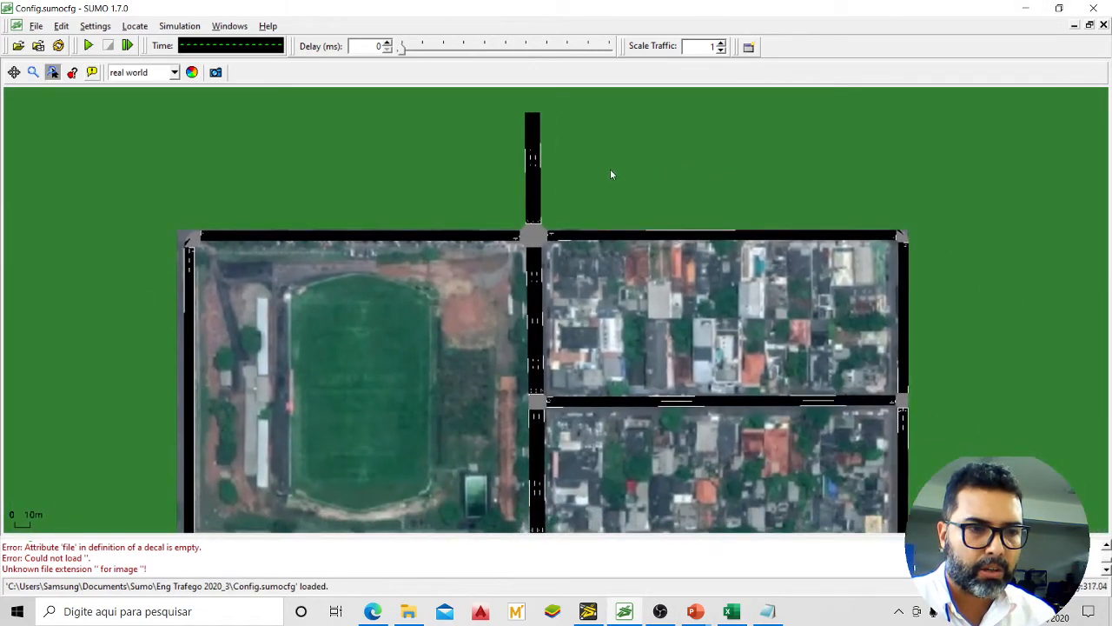
Return to the Fluxos.rou file in Notepad and save its changes
left_click(767, 611)
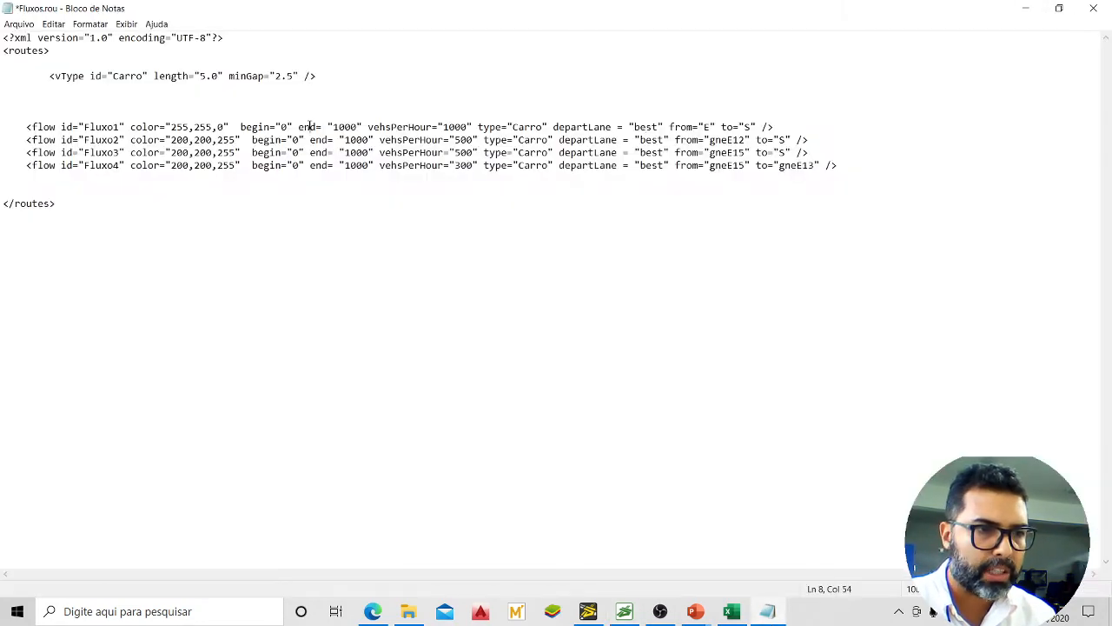
left_click(19, 24)
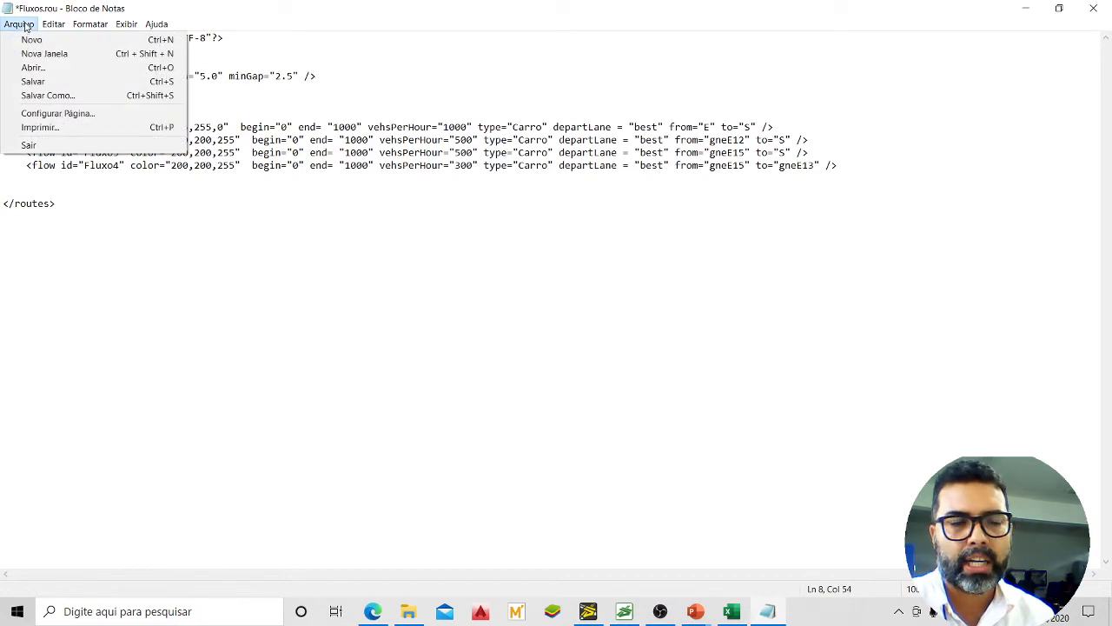
left_click(32, 81)
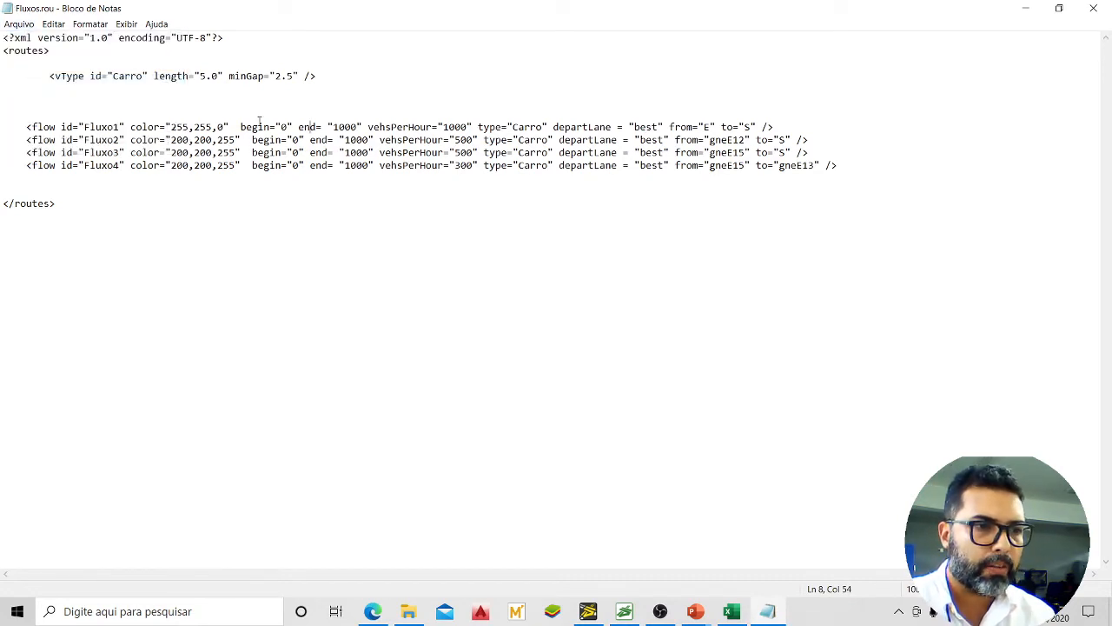
Switch back to SUMO, set the simulation delay to 200 ms and run the simulation
left_click(1025, 8)
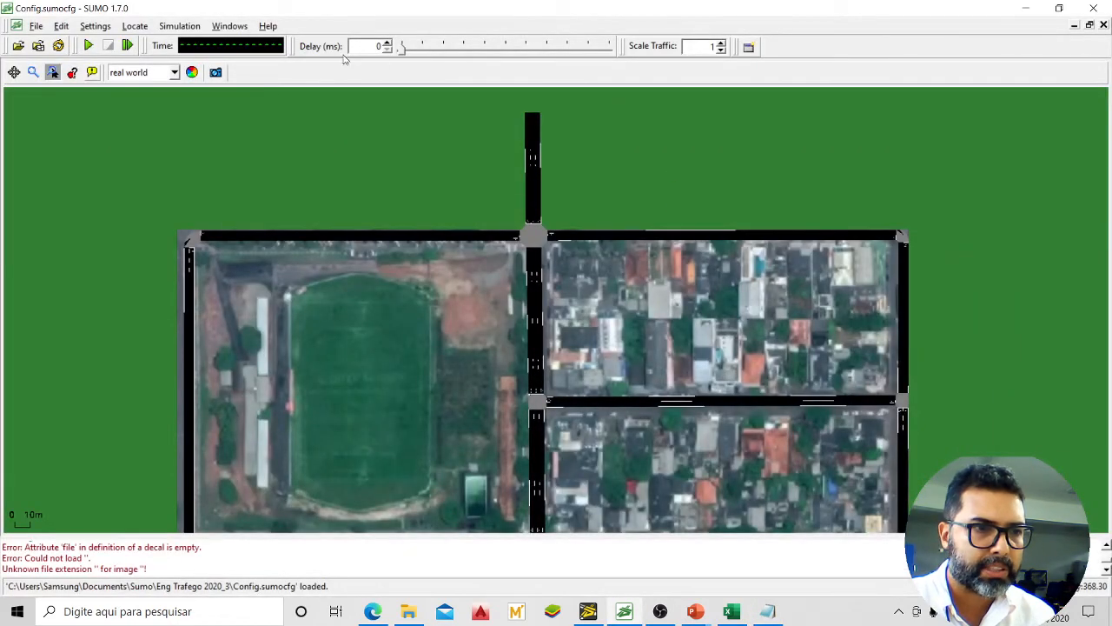
left_click_drag(417, 50, 458, 49)
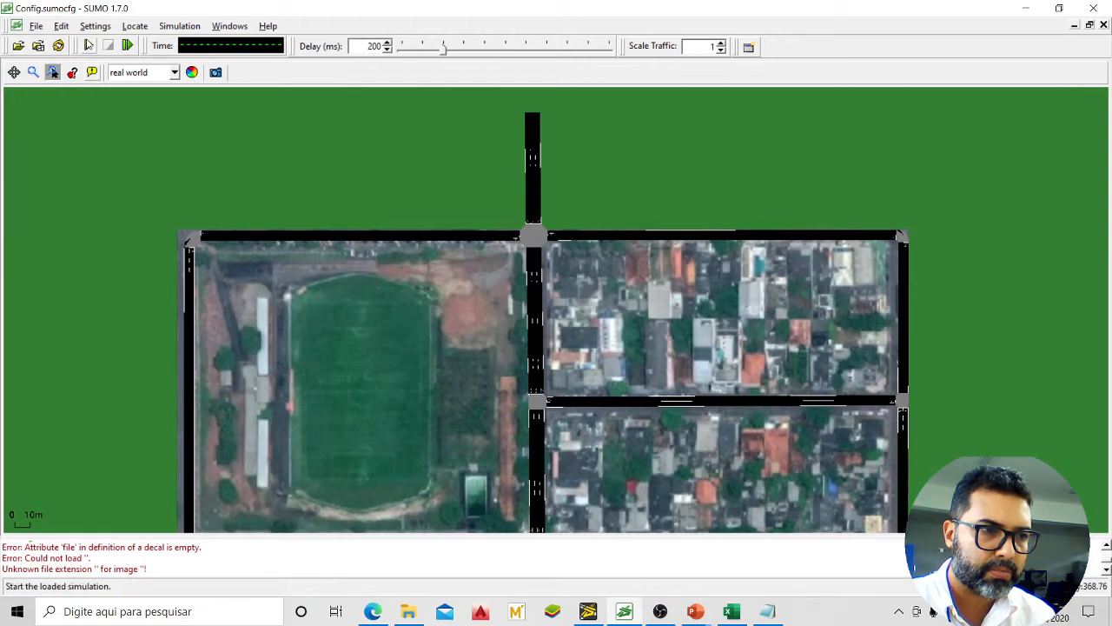
left_click(88, 46)
Observe how vehicles enter from the north and queue across the lanes at the central signalised intersection
scroll(530, 161, "up", 5)
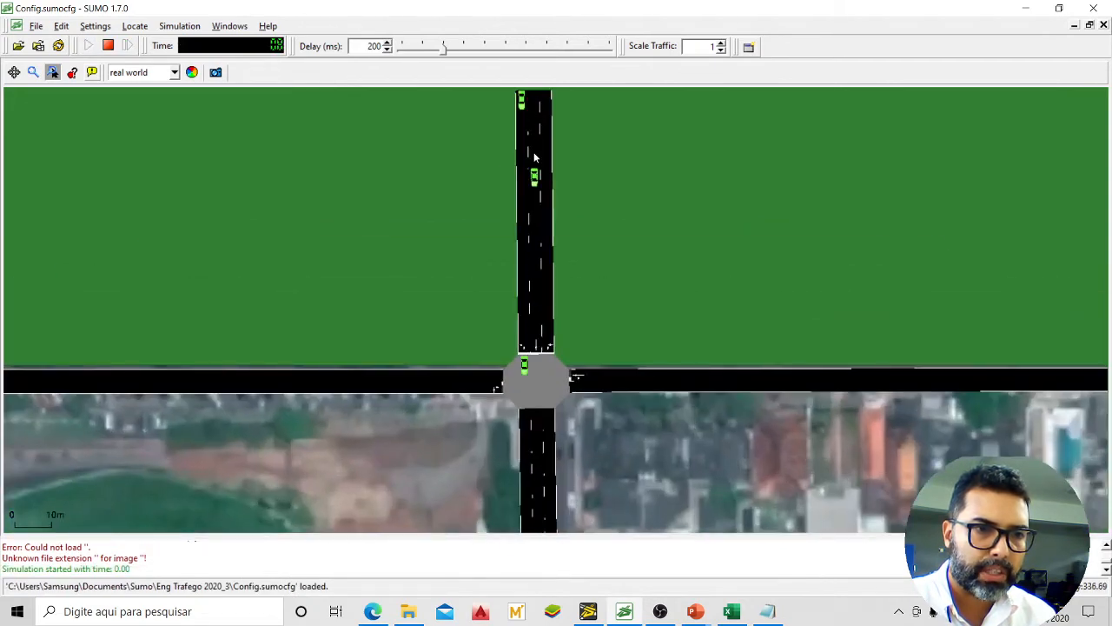
scroll(531, 155, "down", 6)
scroll(546, 472, "up", 5)
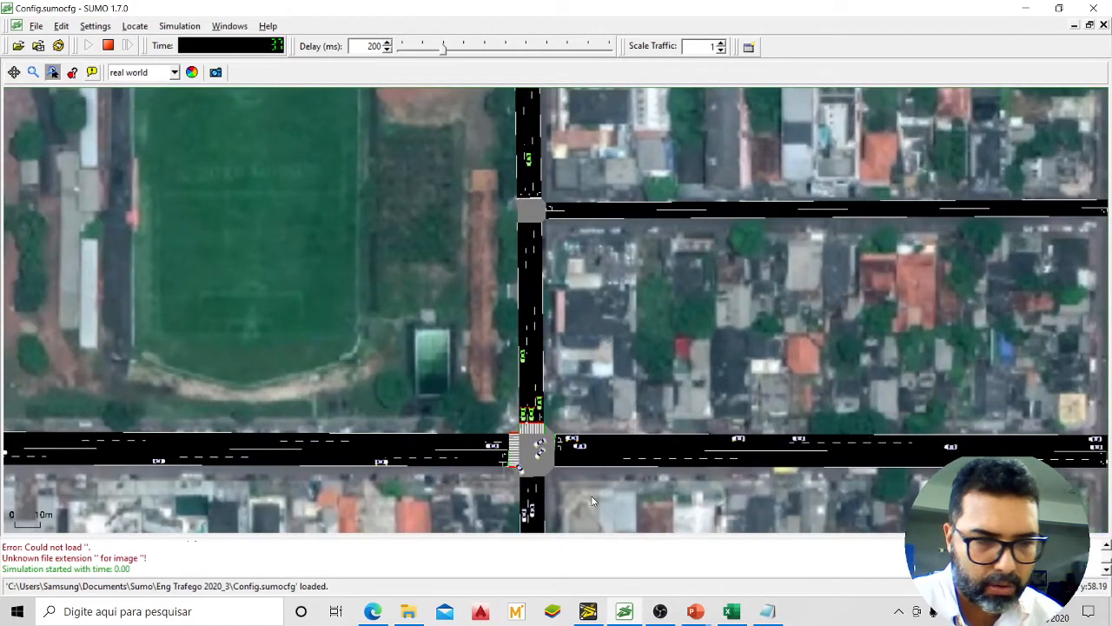
scroll(565, 473, "up", 2)
scroll(549, 356, "up", 5)
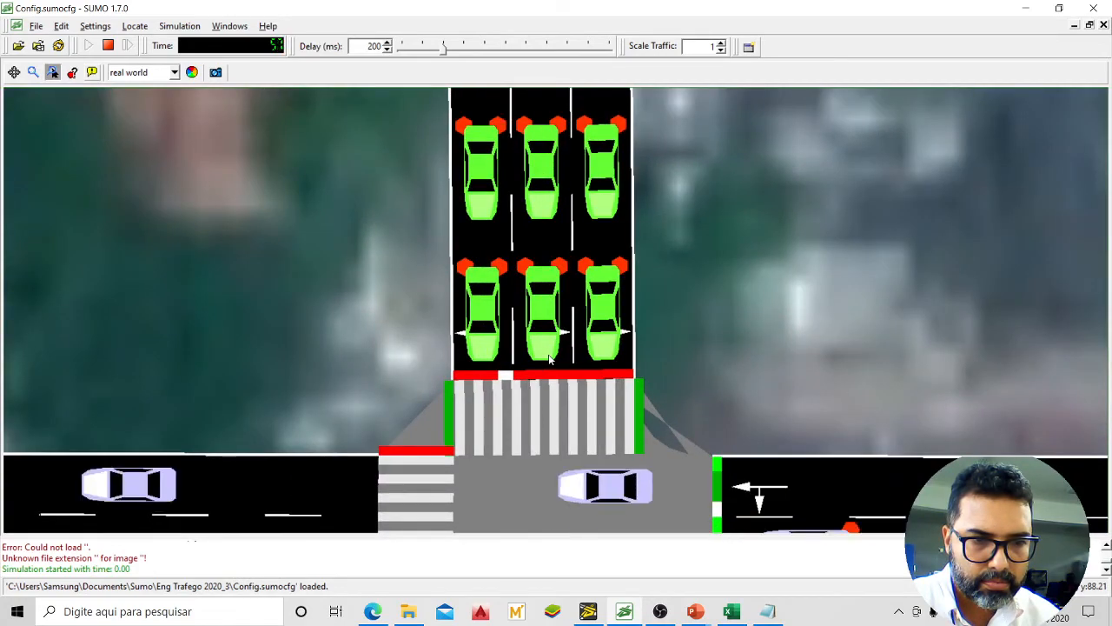
scroll(548, 356, "down", 2)
scroll(548, 359, "down", 10)
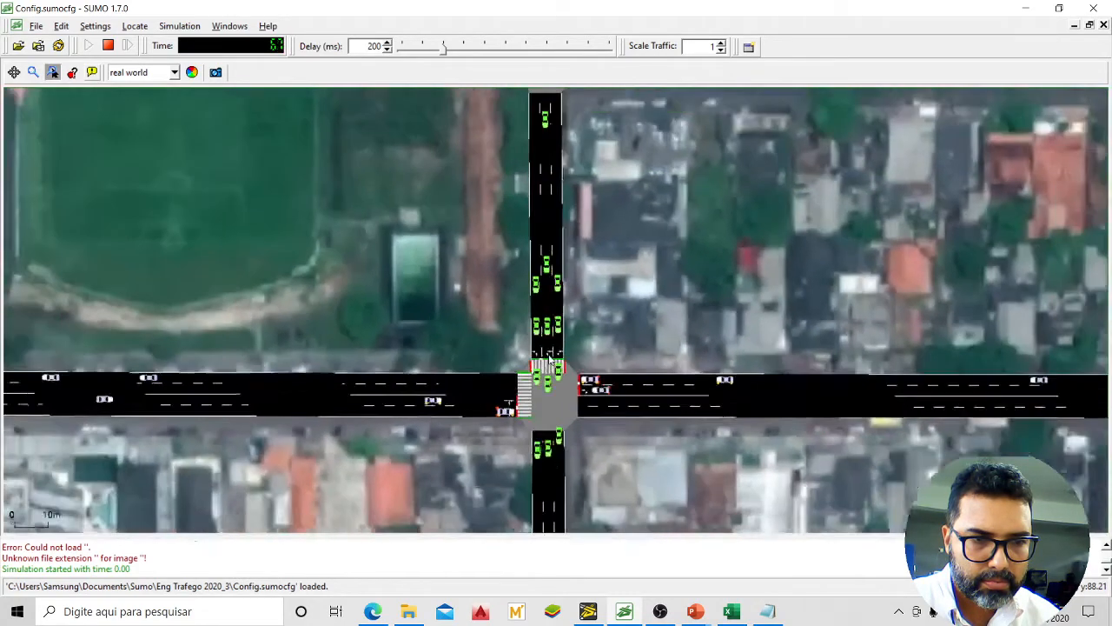
left_click_drag(628, 445, 606, 368)
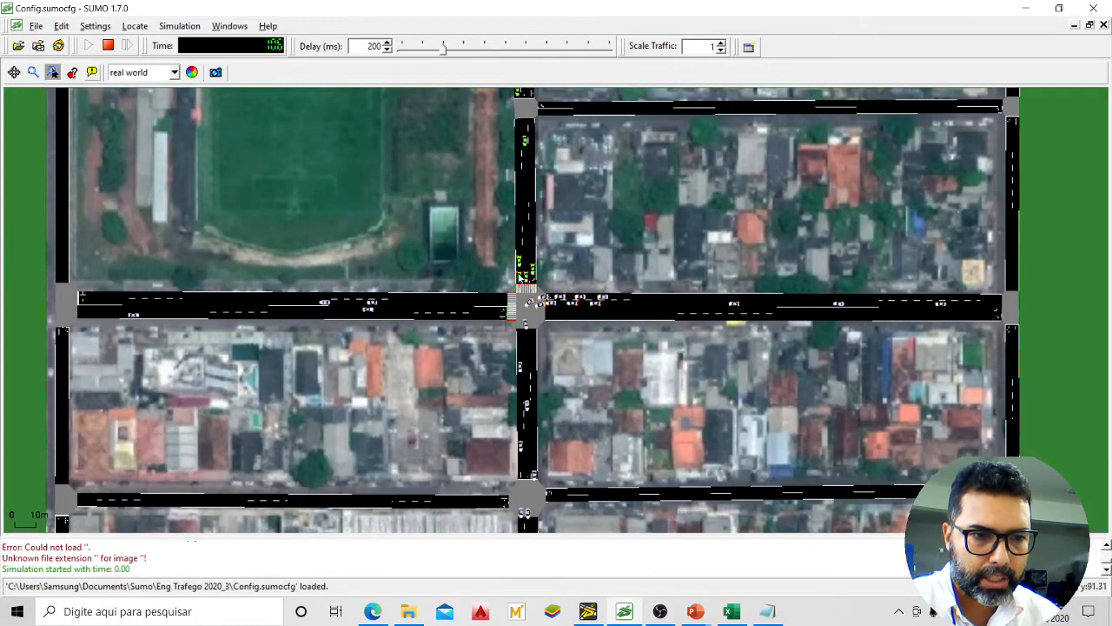
scroll(532, 271, "up", 10)
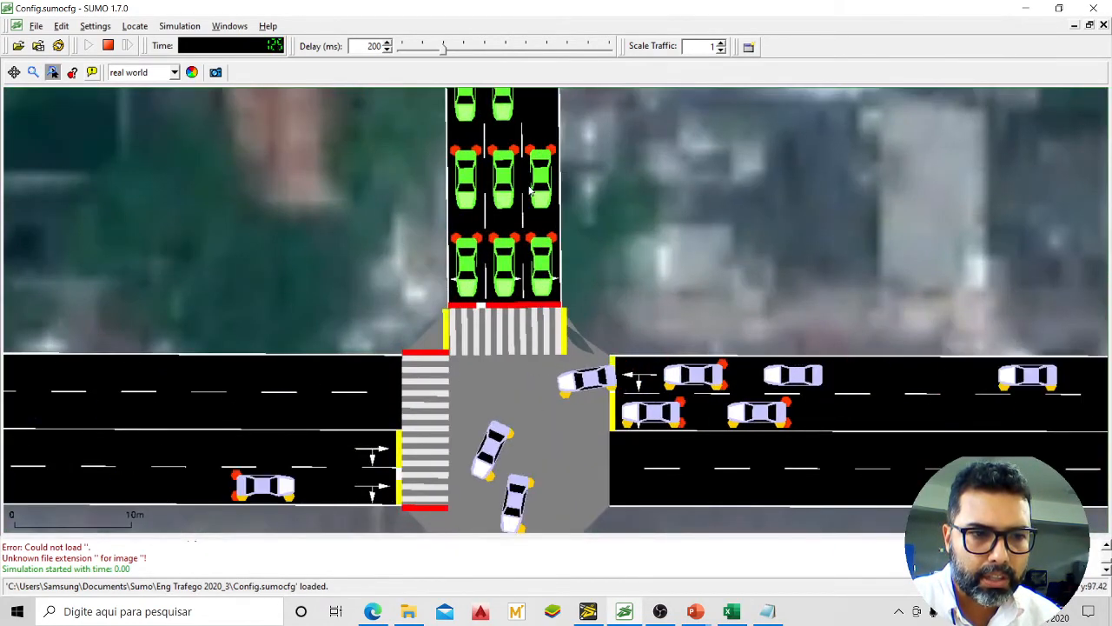
scroll(529, 189, "down", 8)
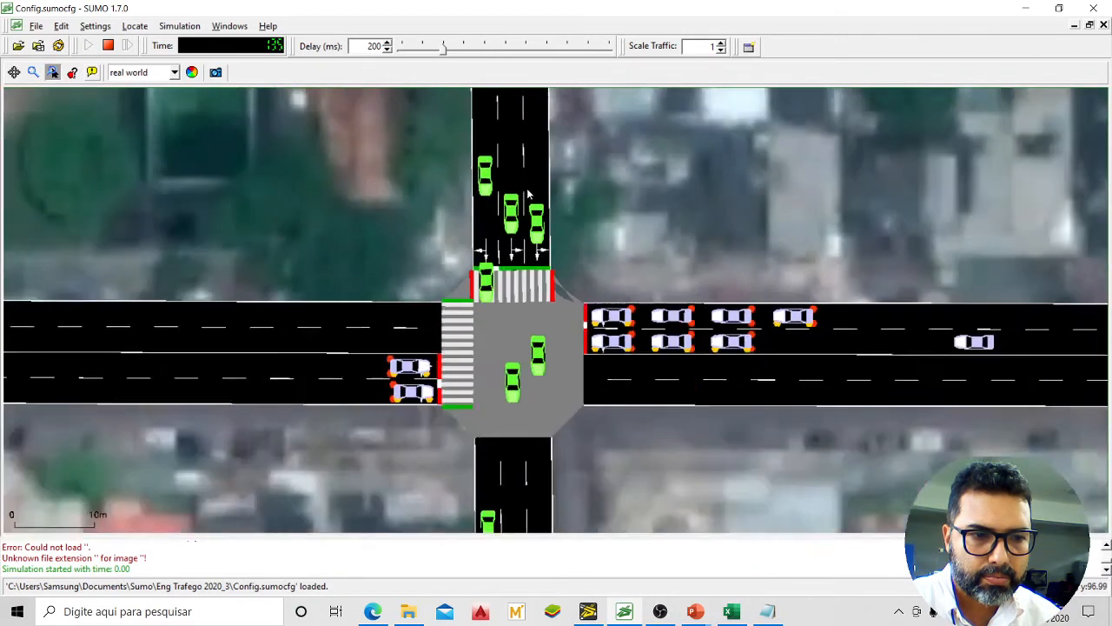
scroll(525, 258, "down", 10)
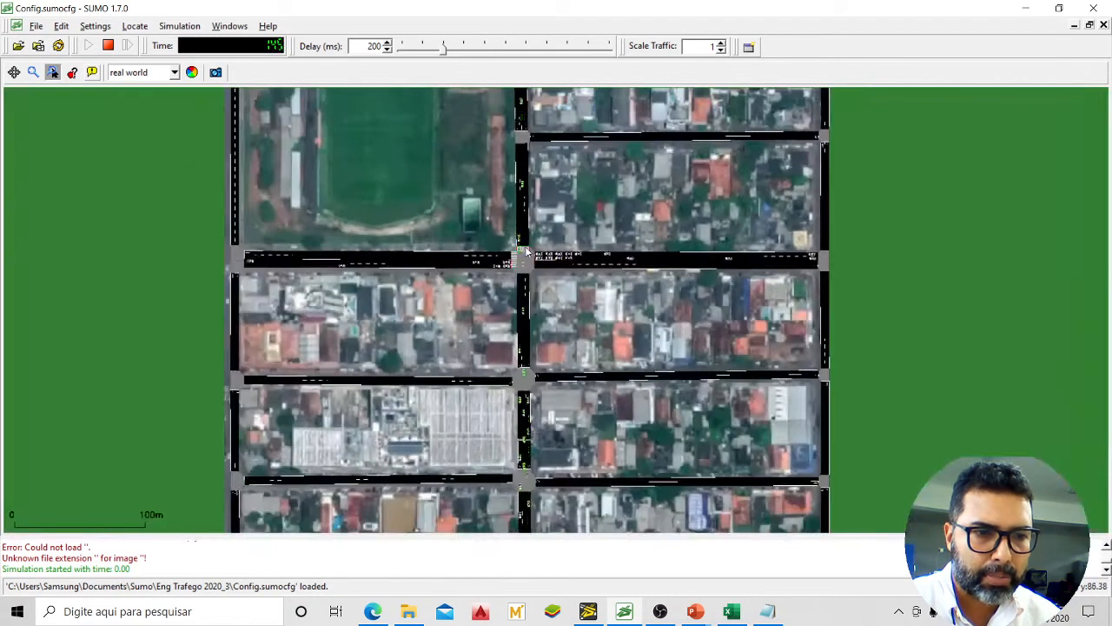
Switch to the Fluxos.rou file in Notepad and highlight the whole Fluxo1 flow definition
left_click(769, 613)
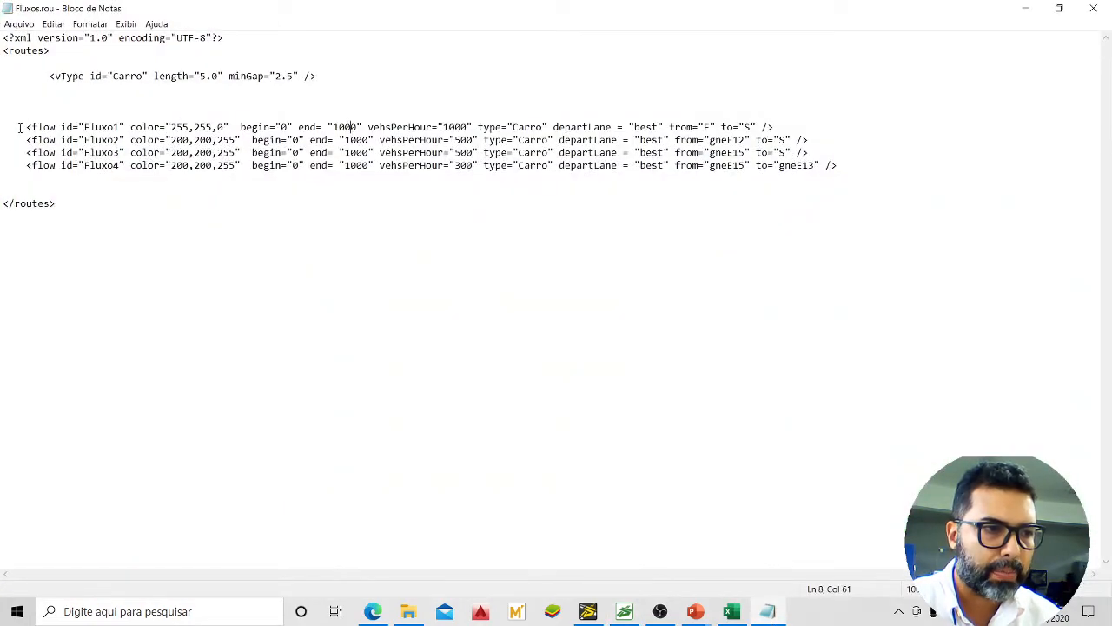
left_click_drag(19, 127, 531, 111)
left_click(19, 128)
left_click_drag(19, 128, 779, 128)
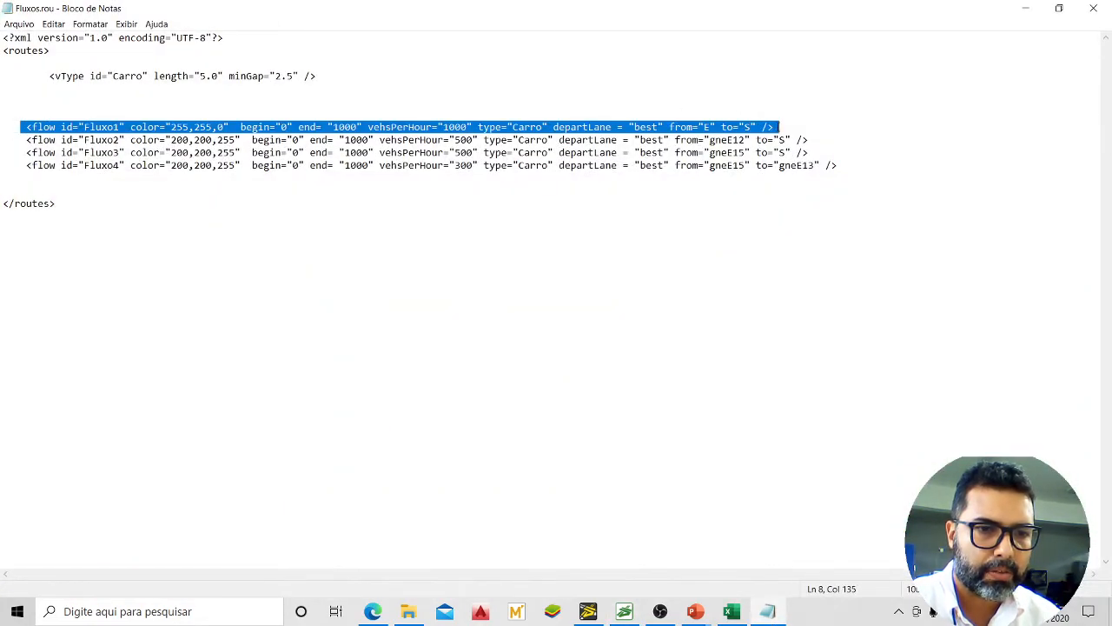
Return to the SUMO simulation, follow the Fluxo1 vehicles from the north entry to the south exit, and stop the run
left_click(624, 611)
scroll(542, 143, "down", 3)
scroll(542, 143, "up", 5)
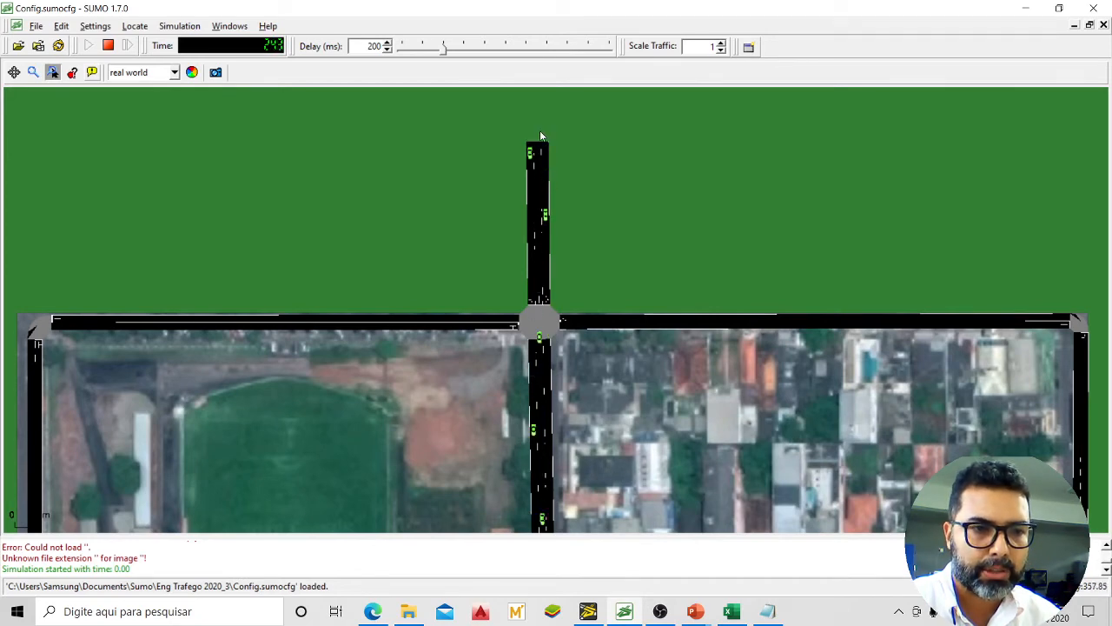
scroll(551, 209, "down", 5)
left_click_drag(559, 344, 557, 215)
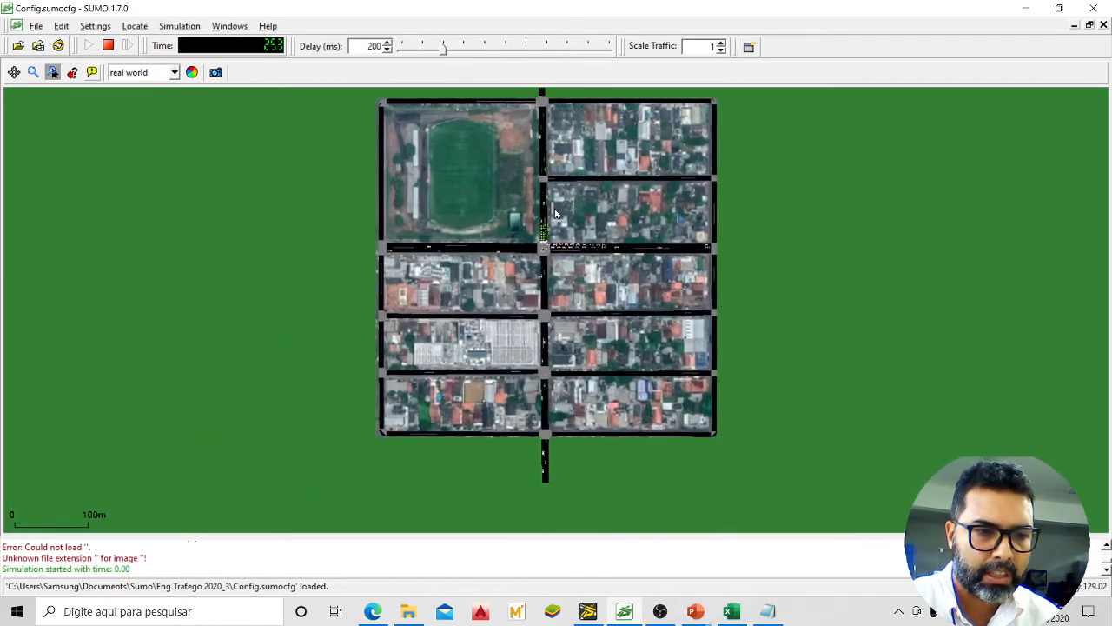
scroll(539, 469, "up", 2)
scroll(548, 495, "up", 4)
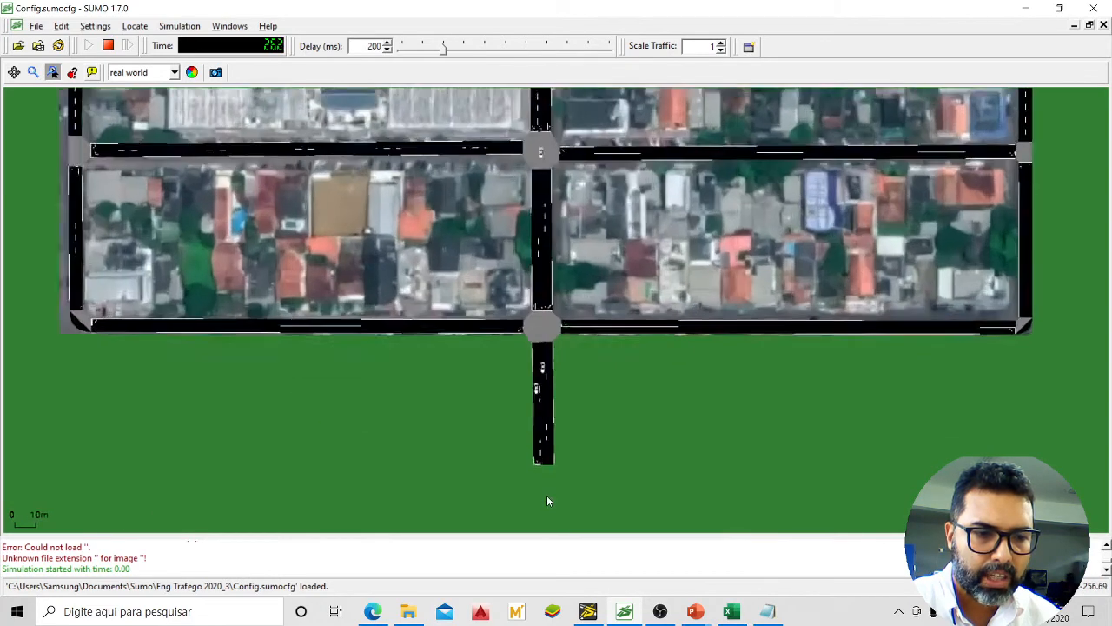
scroll(539, 430, "down", 2)
scroll(539, 426, "up", 2)
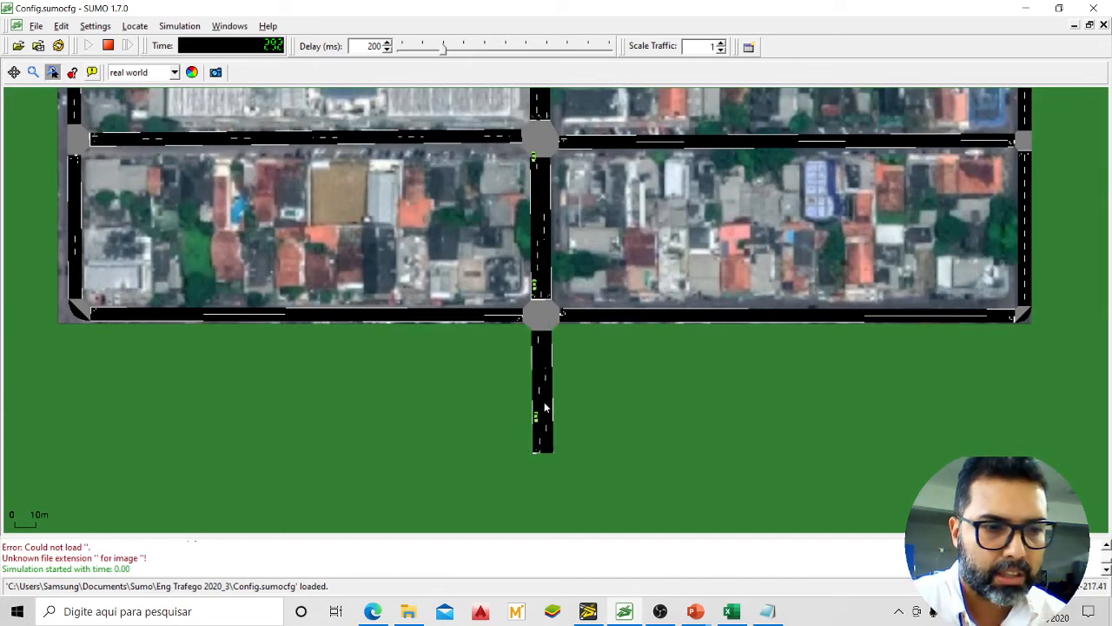
scroll(546, 400, "down", 3)
left_click_drag(599, 348, 601, 465)
left_click(108, 47)
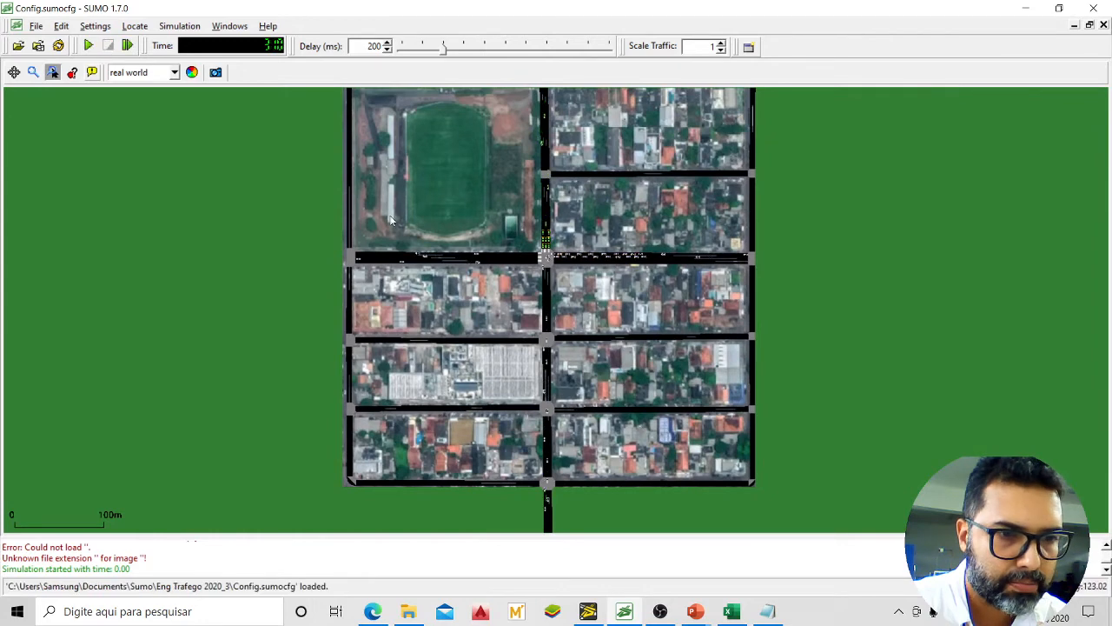
Return to the Fluxos.rou file in Notepad and review the id and color attributes of the Fluxo2 flow
left_click(1025, 7)
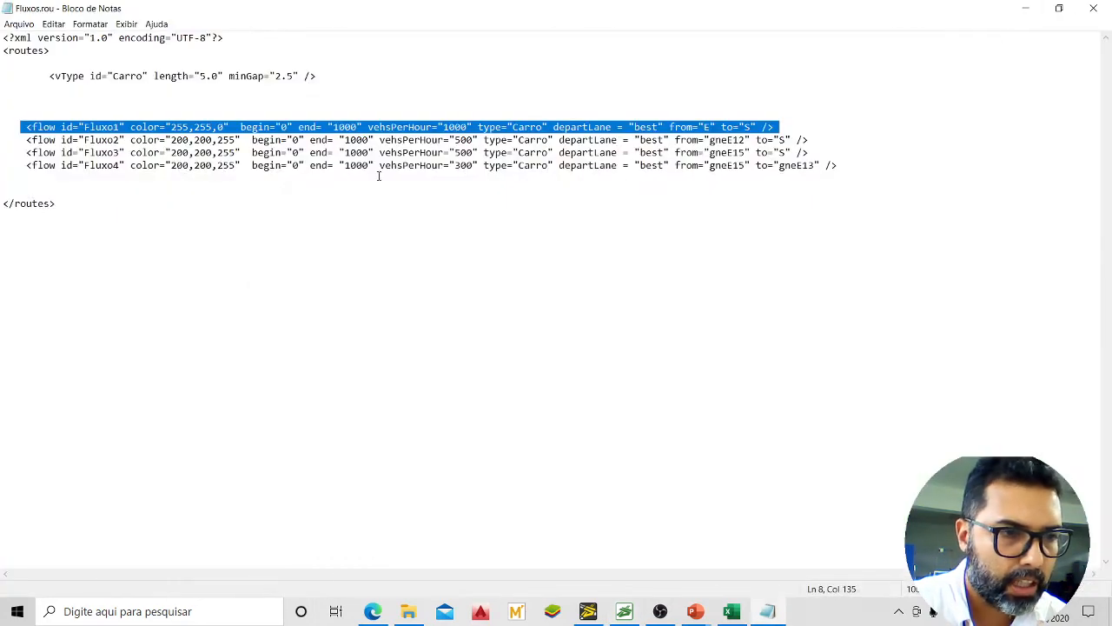
left_click(503, 128)
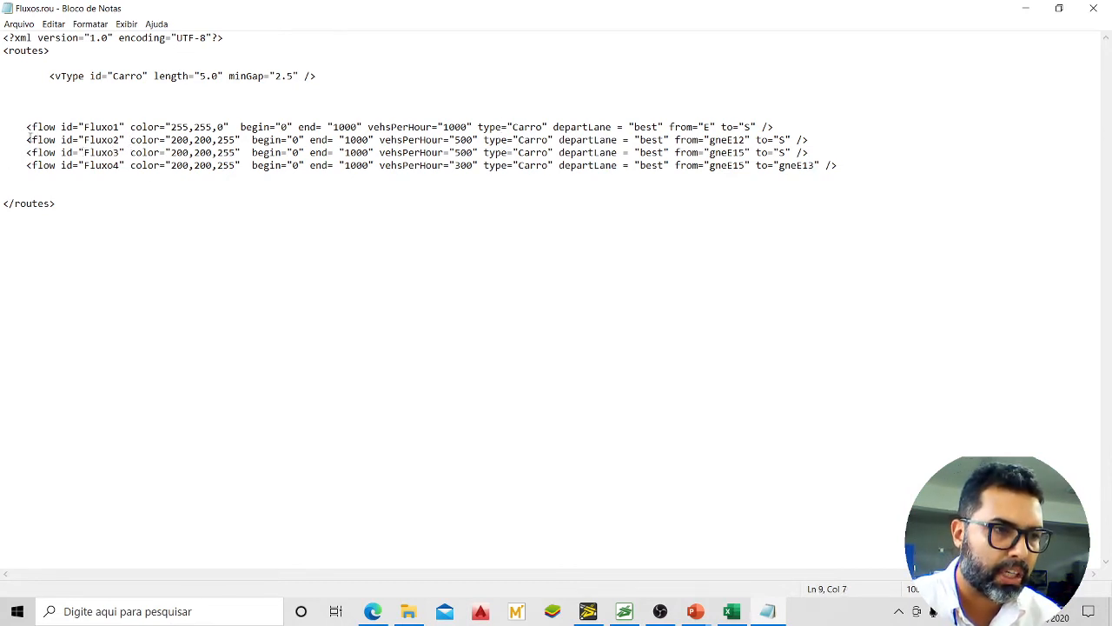
left_click_drag(26, 139, 122, 140)
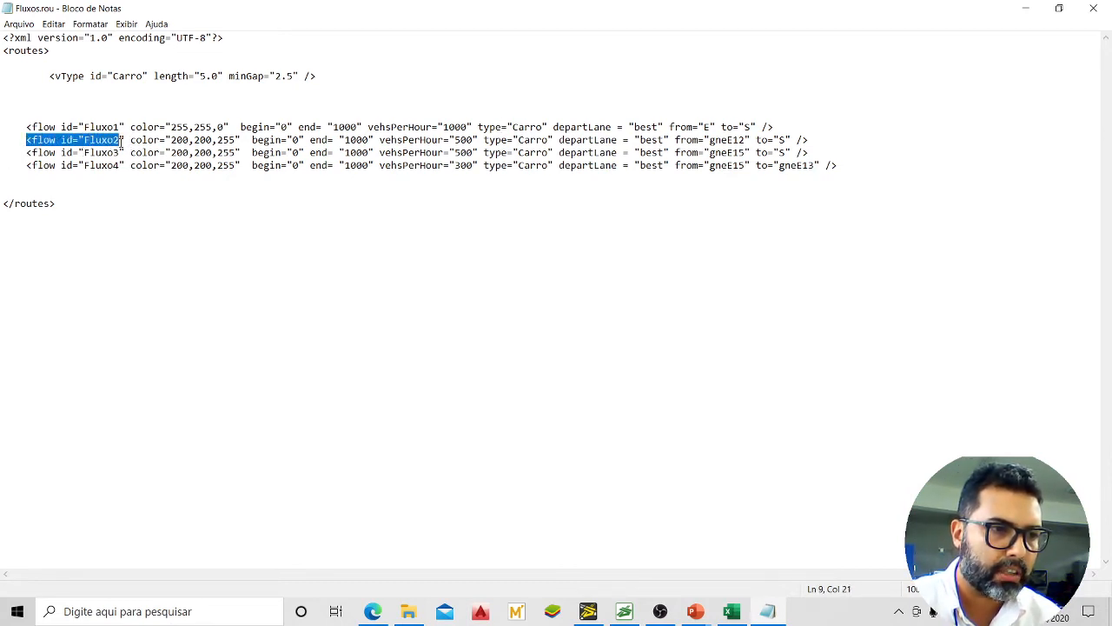
left_click(205, 140)
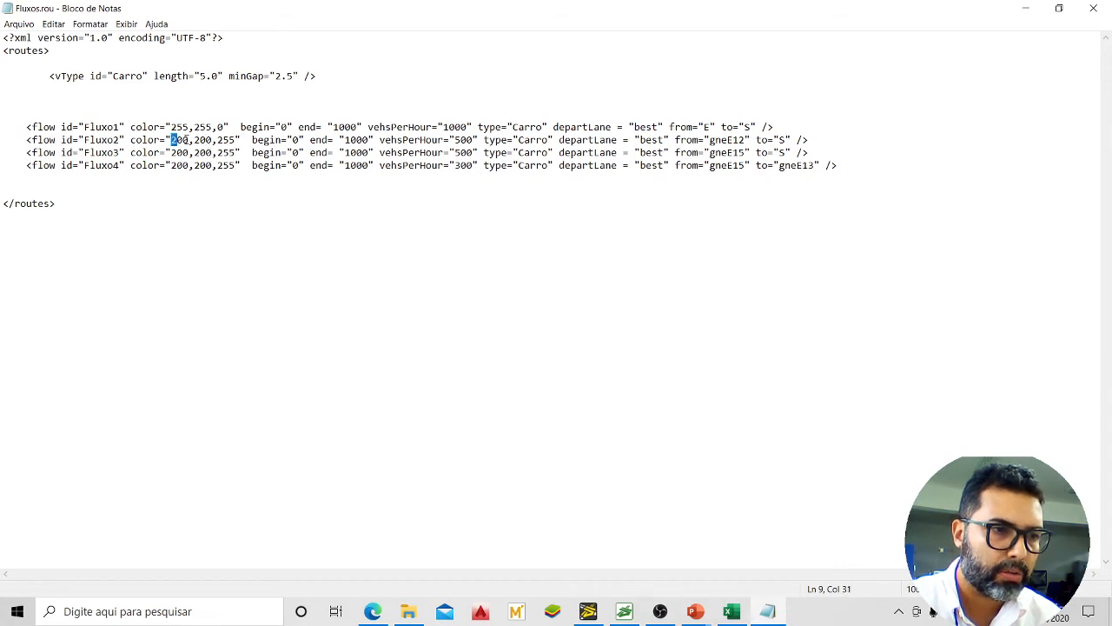
left_click_drag(186, 140, 240, 140)
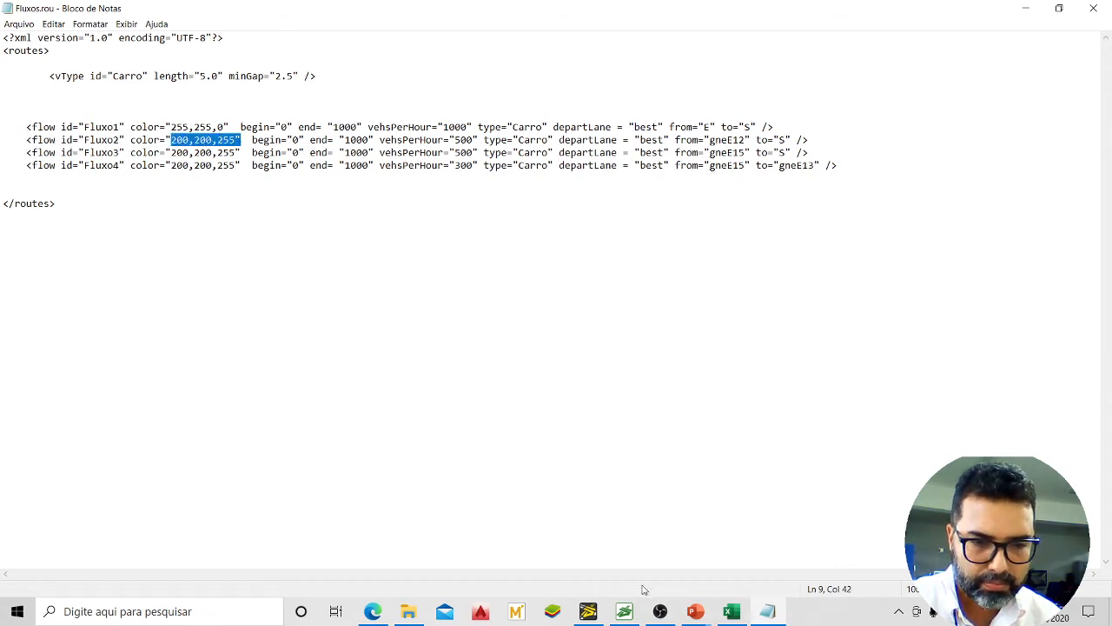
Switch to SUMO and examine the Fluxo2-coloured vehicles around the central intersection in the stopped simulation
mouse_move(622, 619)
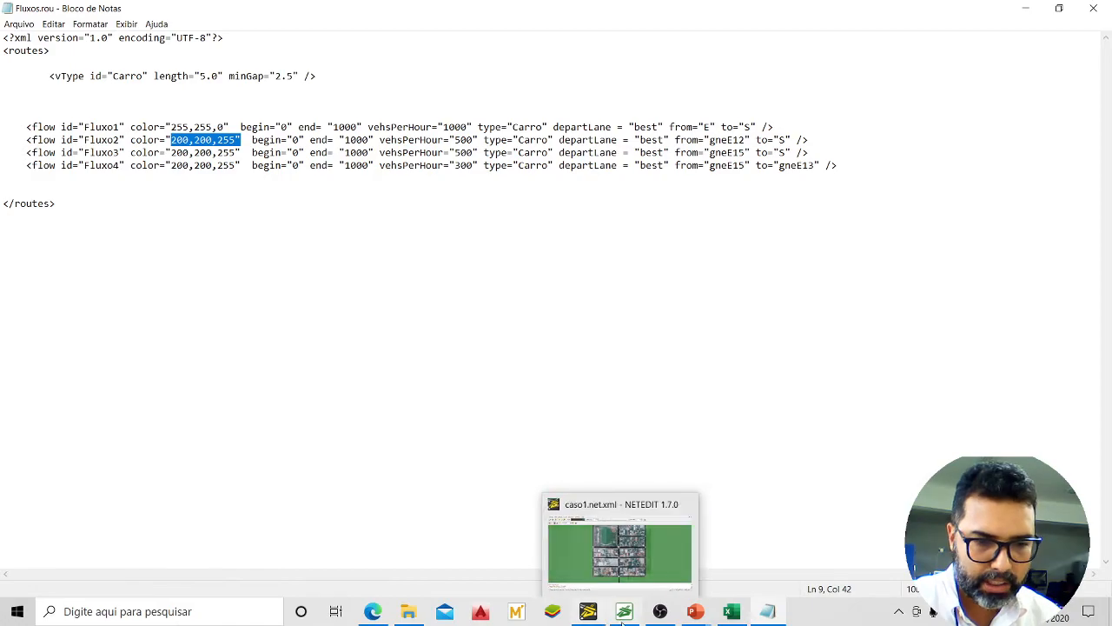
left_click(623, 611)
scroll(563, 248, "up", 4)
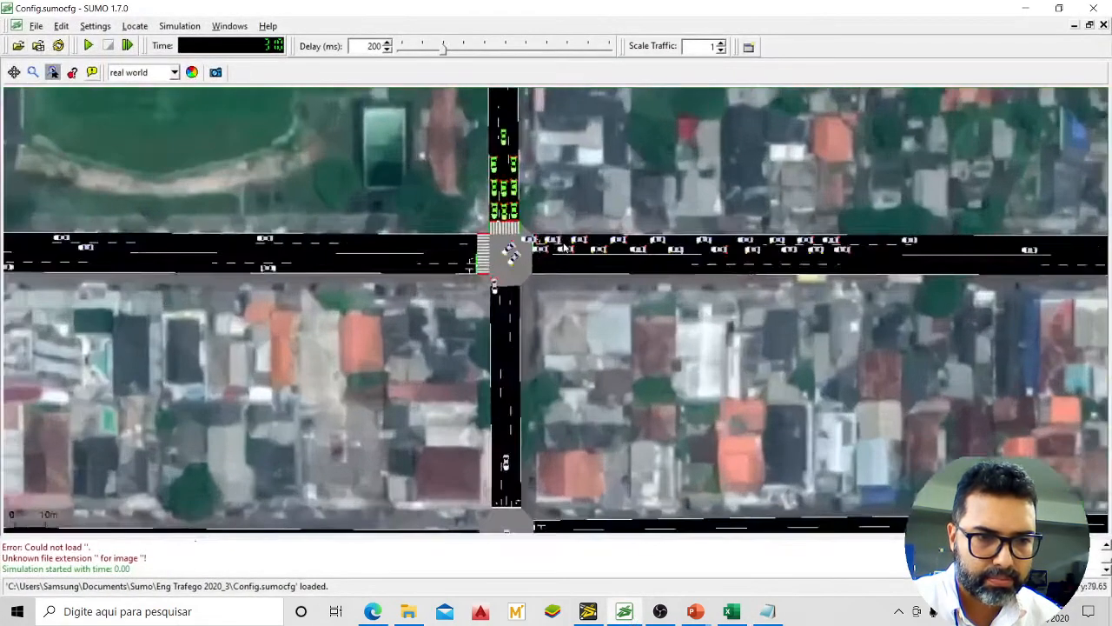
Examine the Fluxo2-coloured vehicles up close at the central intersection and check their colour against the HTML Color Picker page
scroll(563, 248, "up", 8)
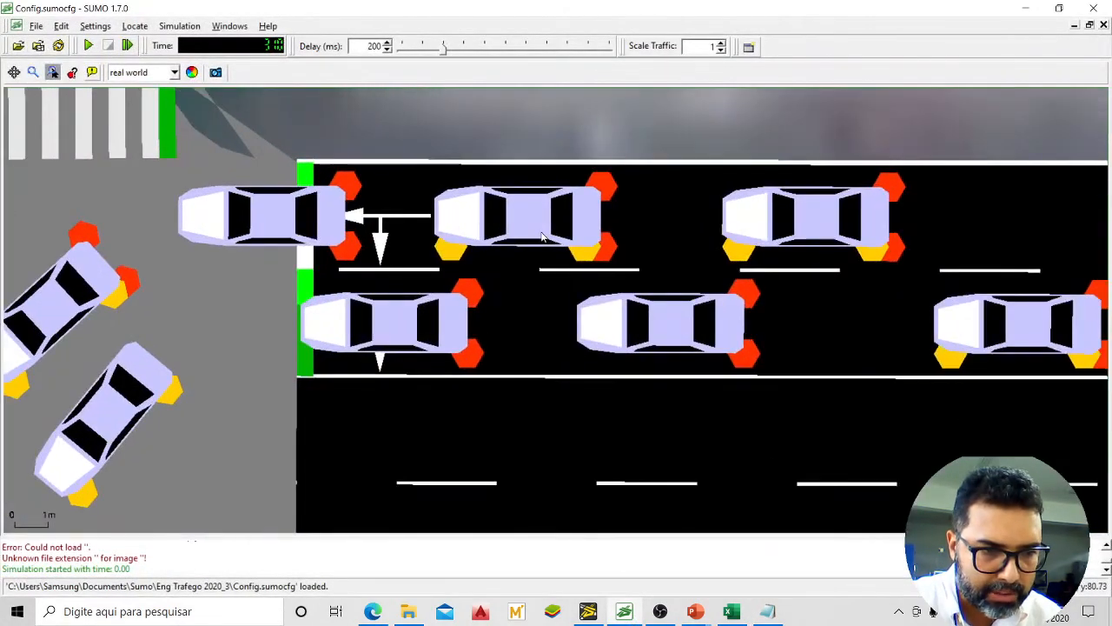
scroll(547, 256, "down", 3)
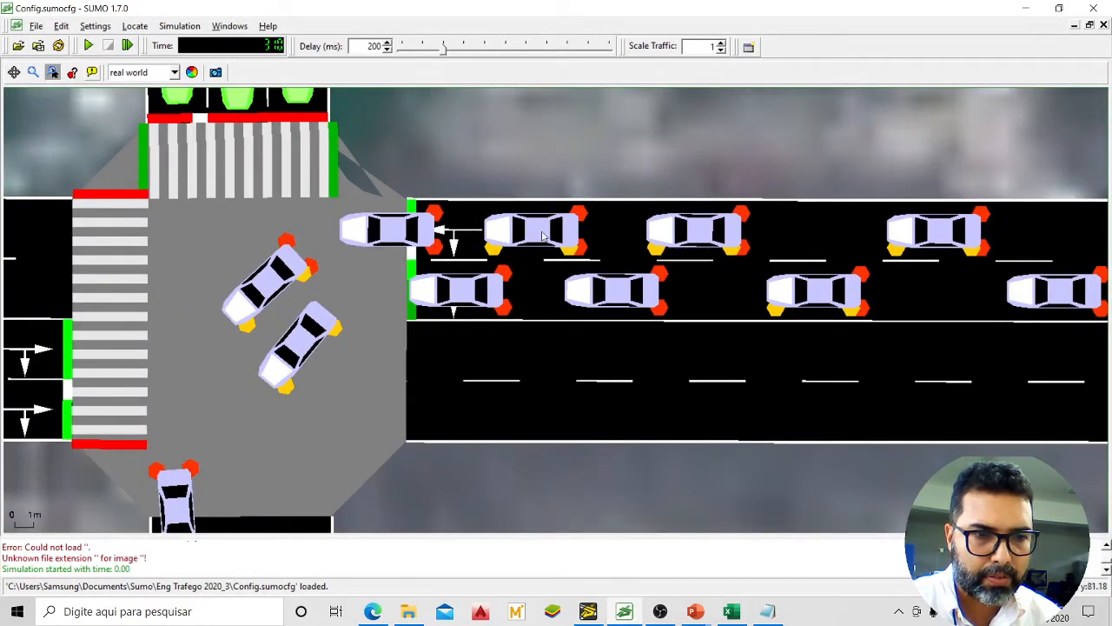
scroll(551, 244, "down", 2)
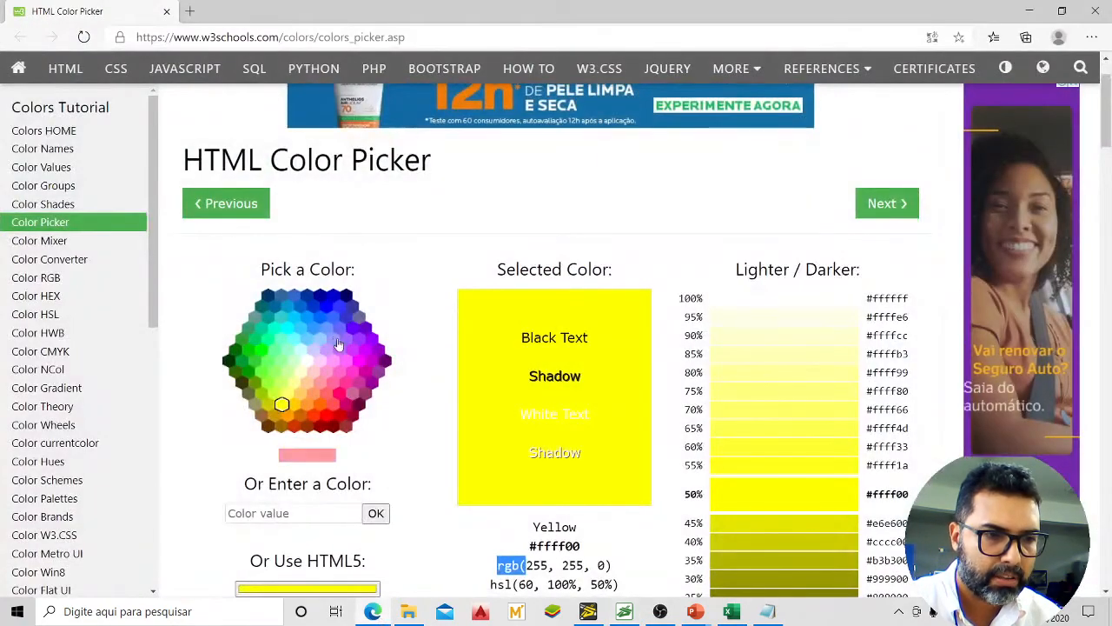
left_click(1027, 11)
scroll(479, 316, "down", 3)
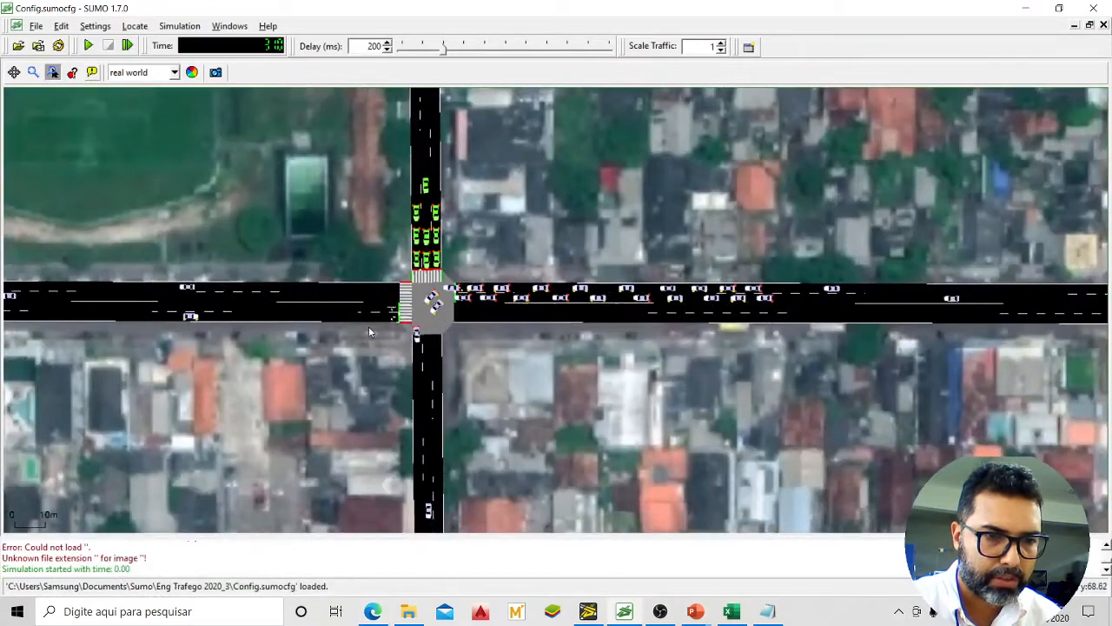
Return to the Fluxos.rou file in Notepad and review the begin and end values of the Fluxo2 flow
left_click(1026, 8)
left_click(299, 127)
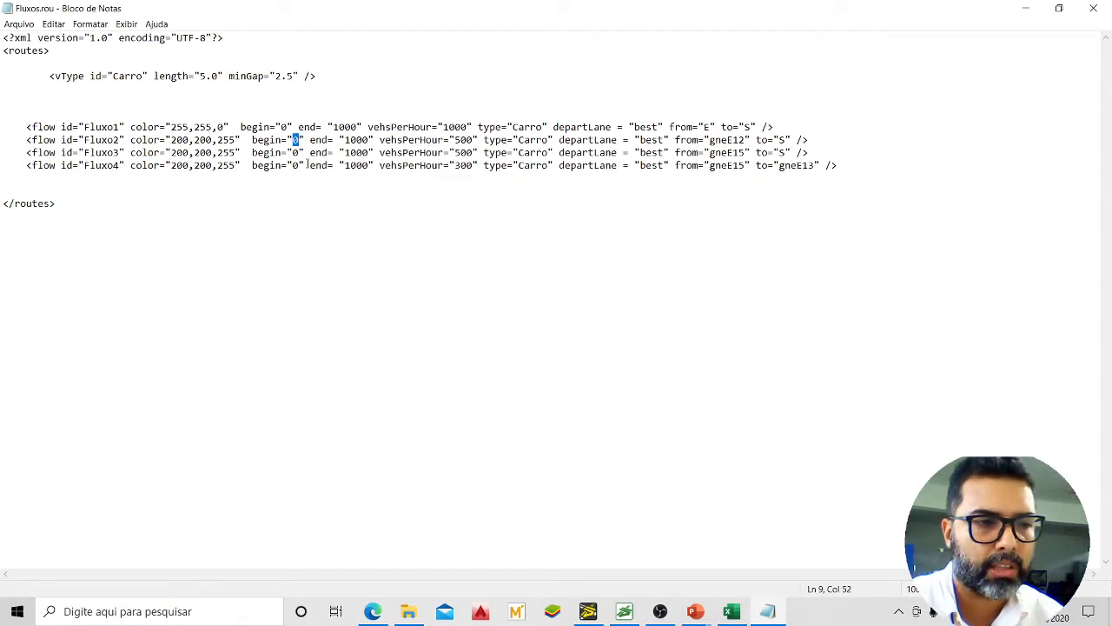
left_click_drag(345, 141, 366, 141)
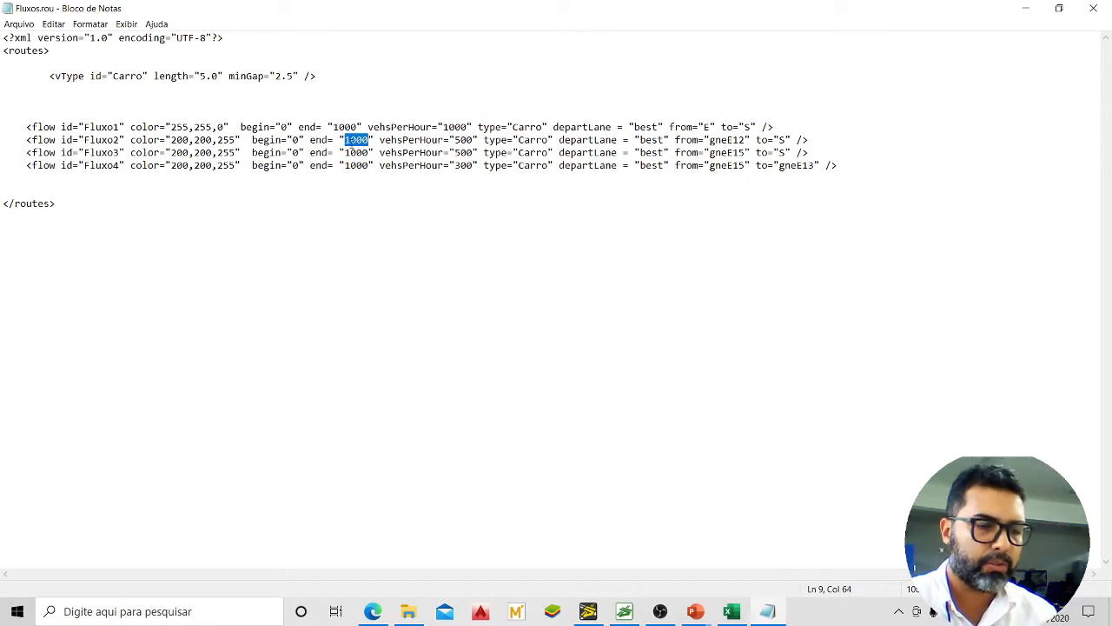
key("Right")
key("Right")
key("Right")
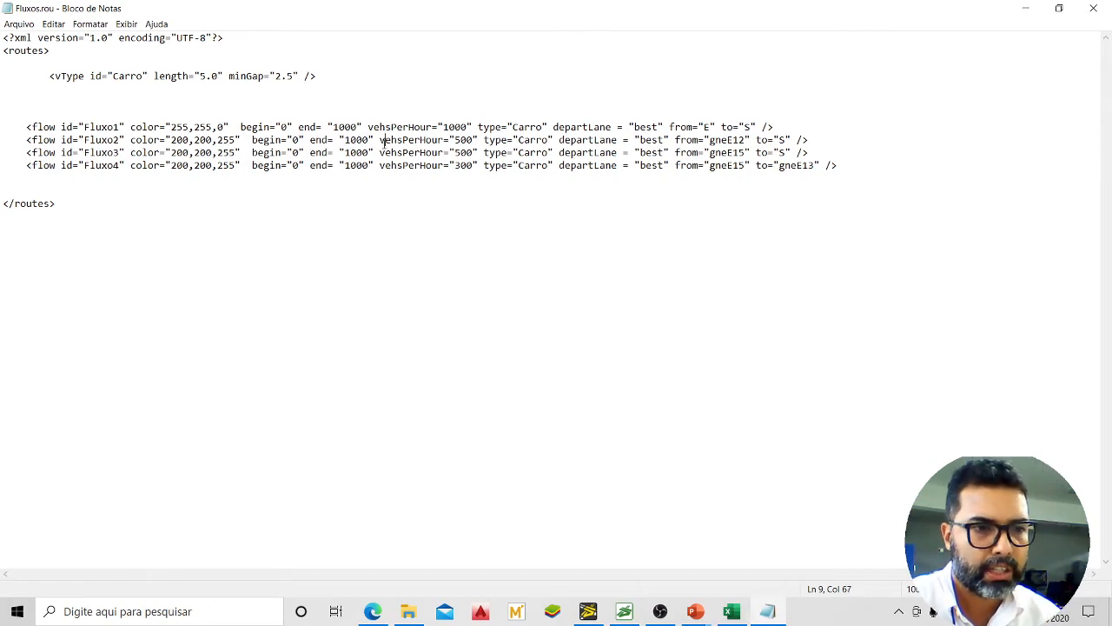
Highlight the vehsPerHour and departLane attributes of the Fluxo2 flow in turn, including the departLane value
left_click_drag(381, 140, 477, 141)
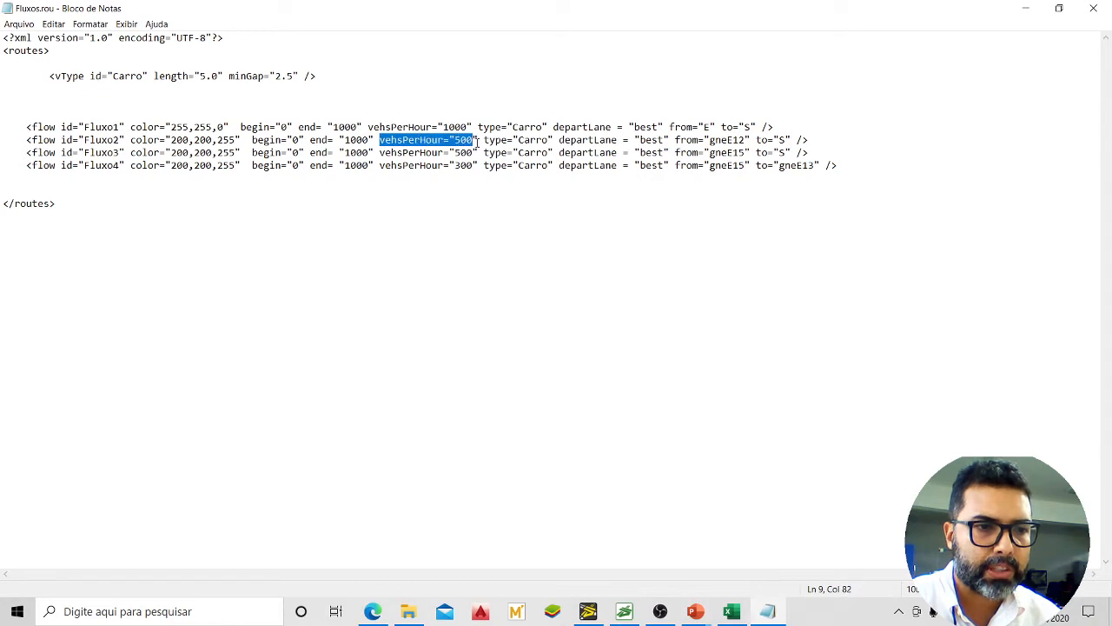
left_click(462, 126)
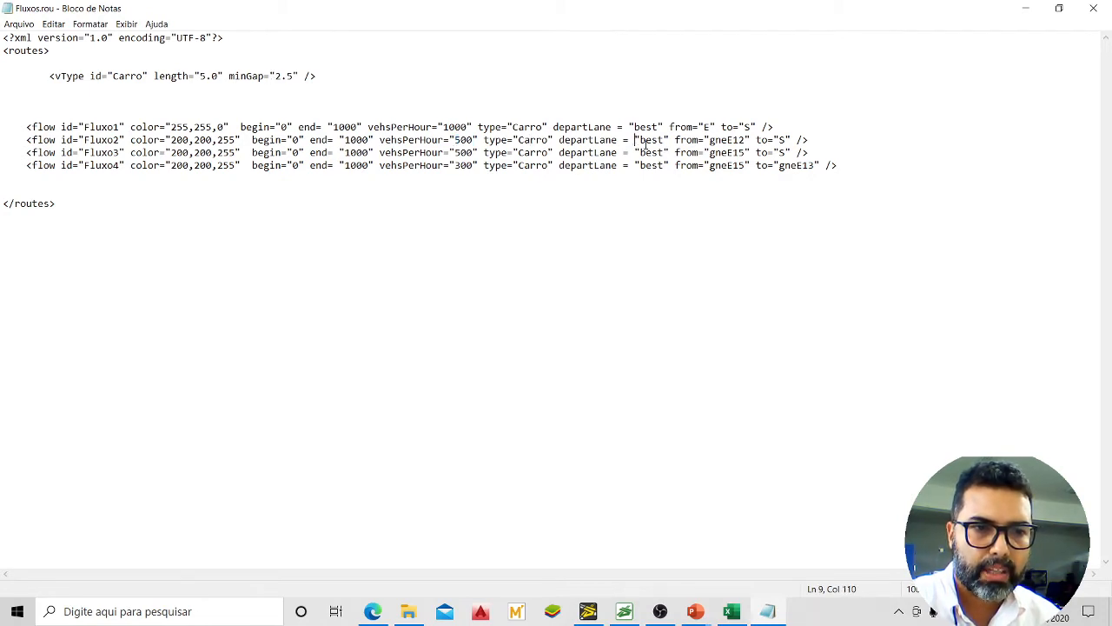
left_click_drag(559, 139, 674, 139)
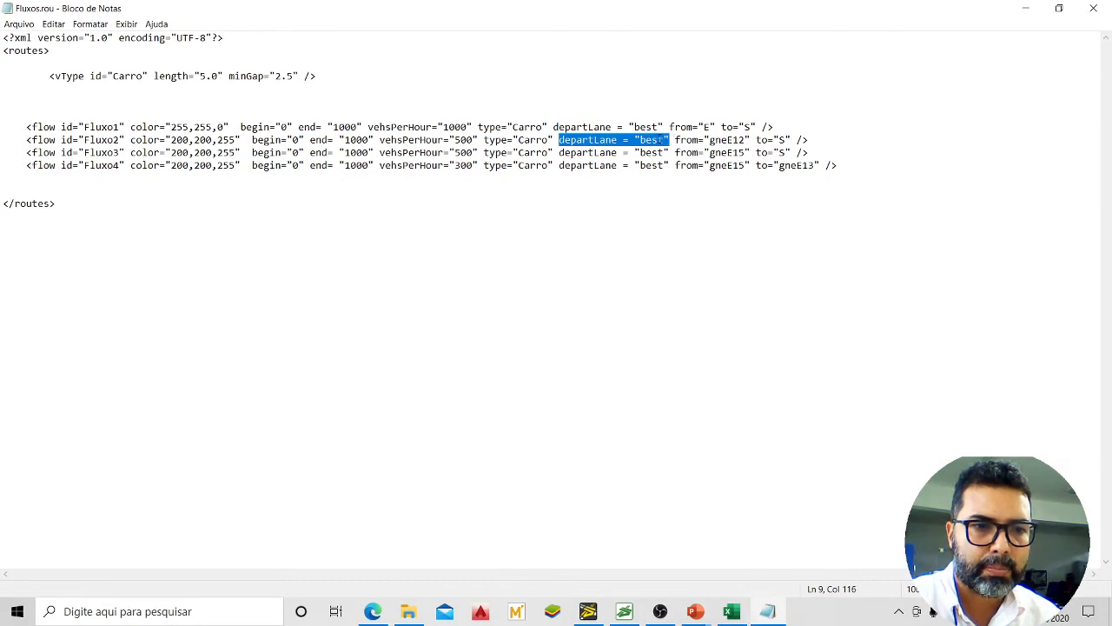
left_click(660, 139)
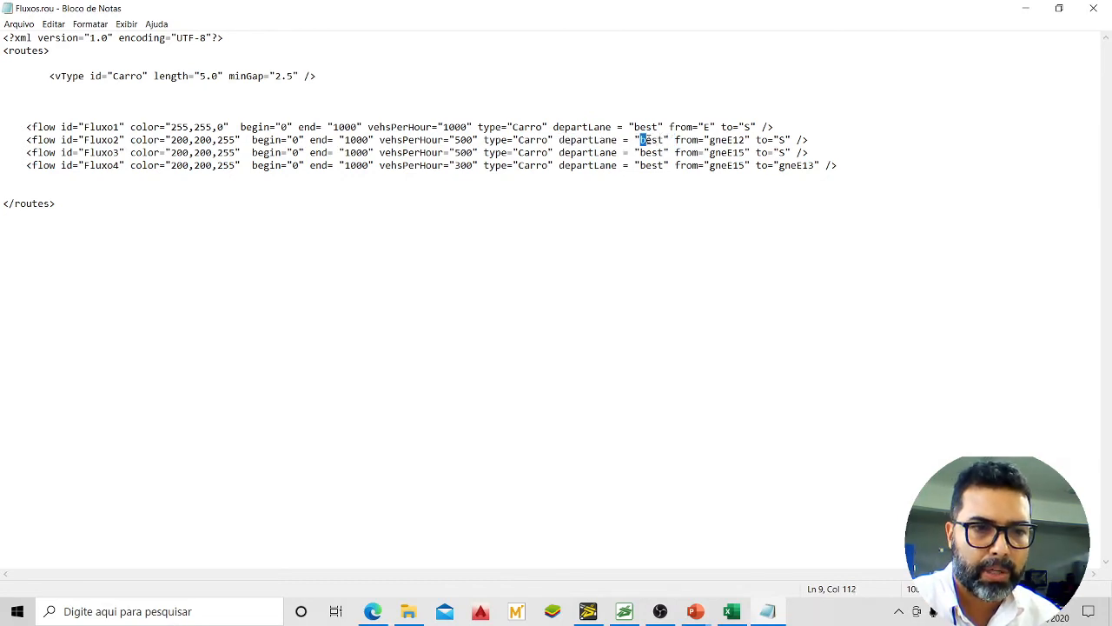
left_click_drag(644, 139, 666, 139)
left_click(709, 139)
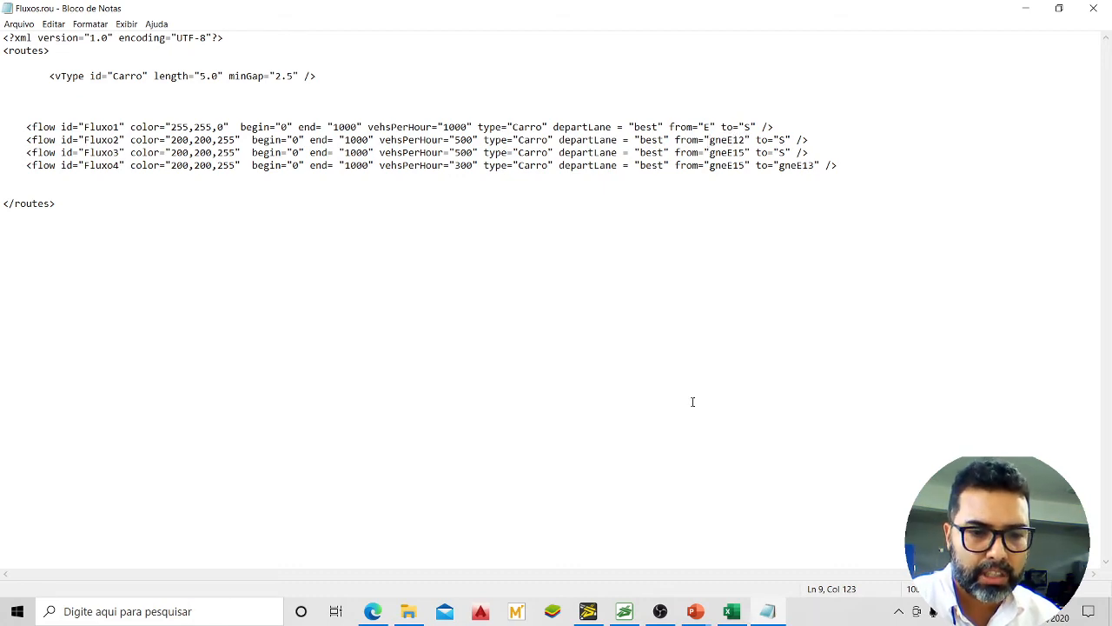
Switch to NETEDIT and inspect the edges gneE15 and gneE12 on either side of the central intersection
left_click(624, 611)
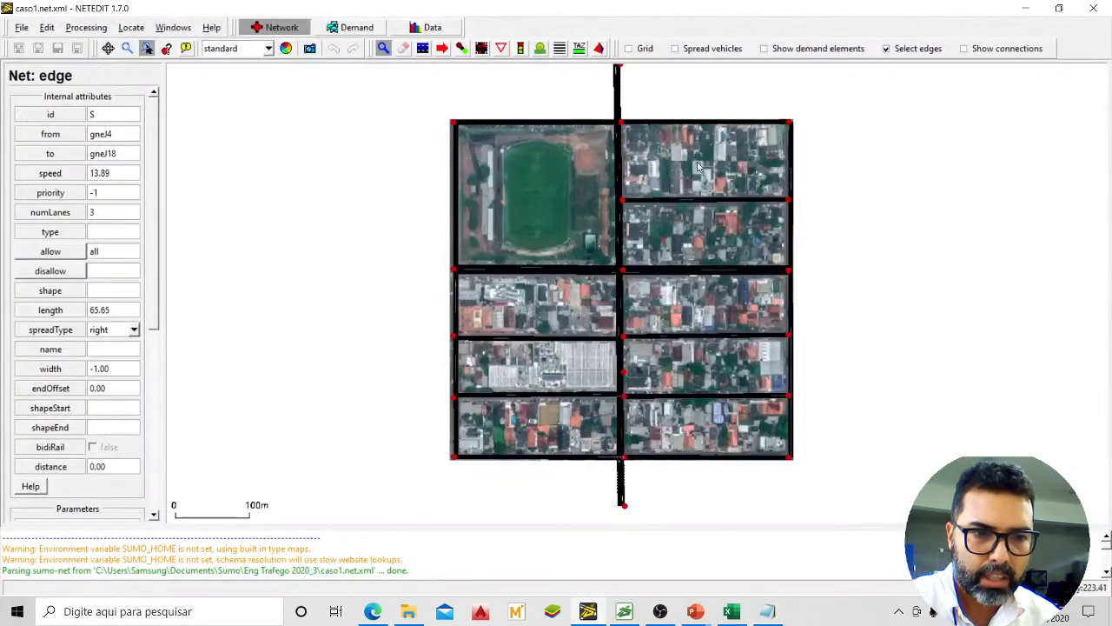
scroll(702, 287, "up", 8)
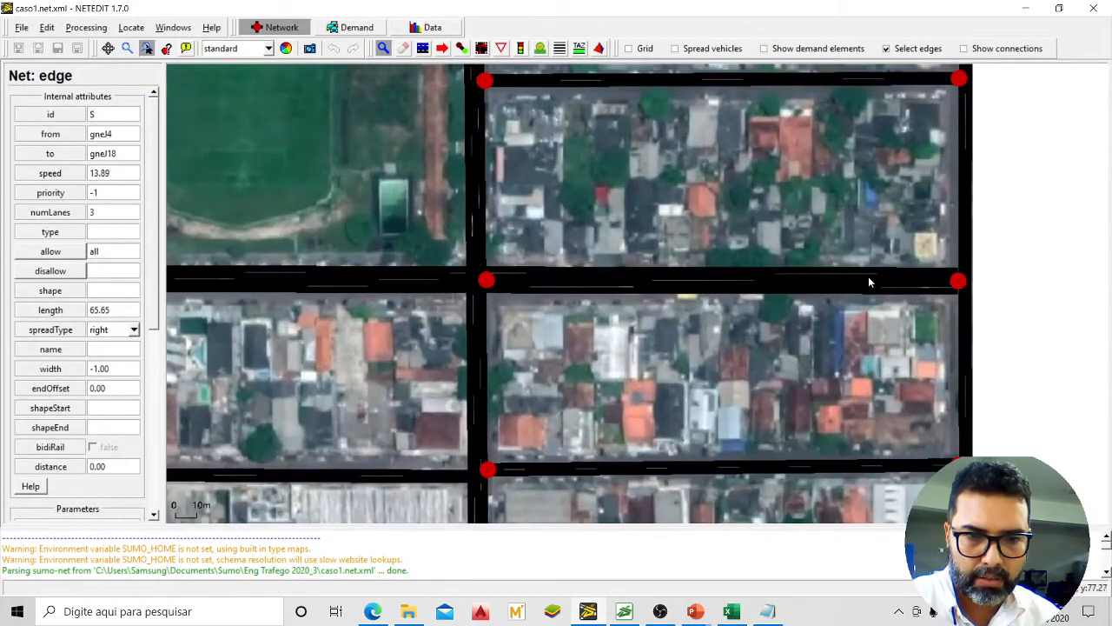
left_click(936, 280)
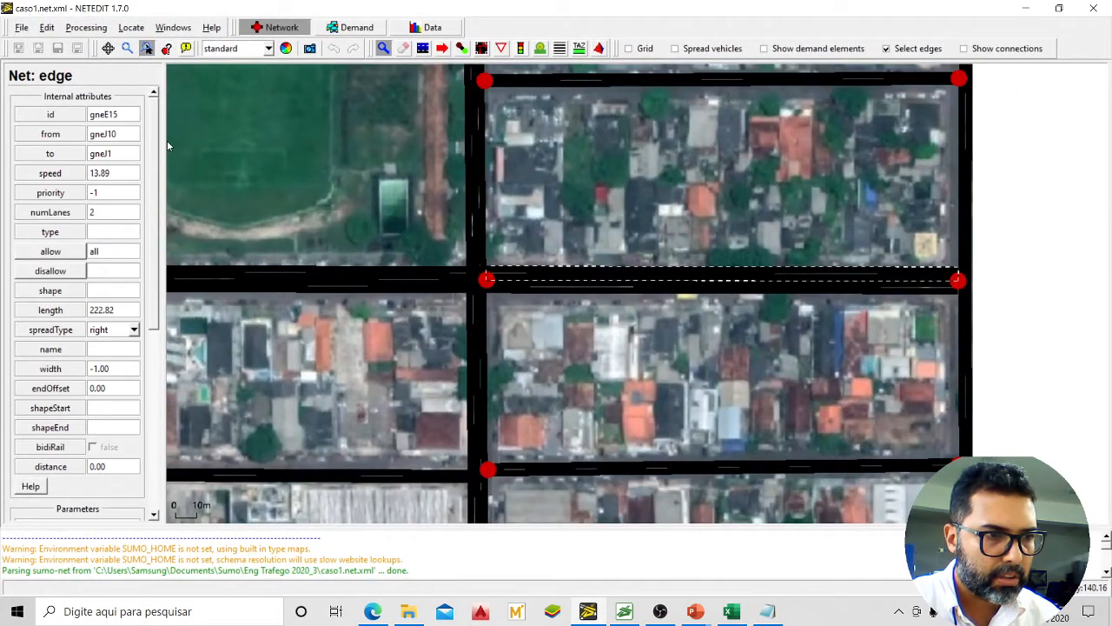
scroll(662, 302, "down", 3)
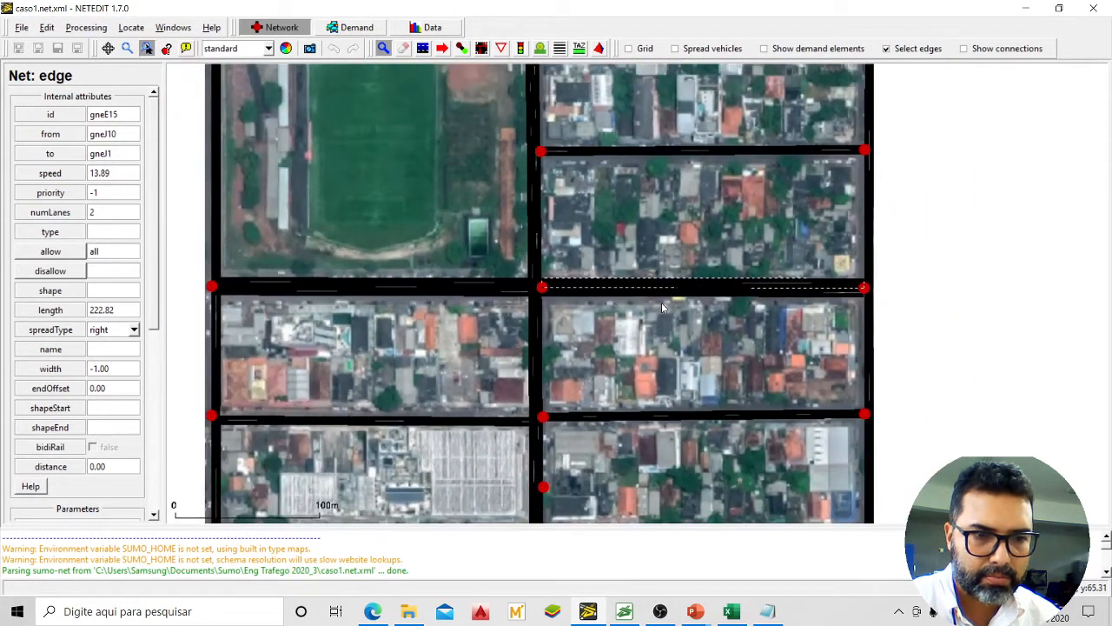
left_click(385, 295)
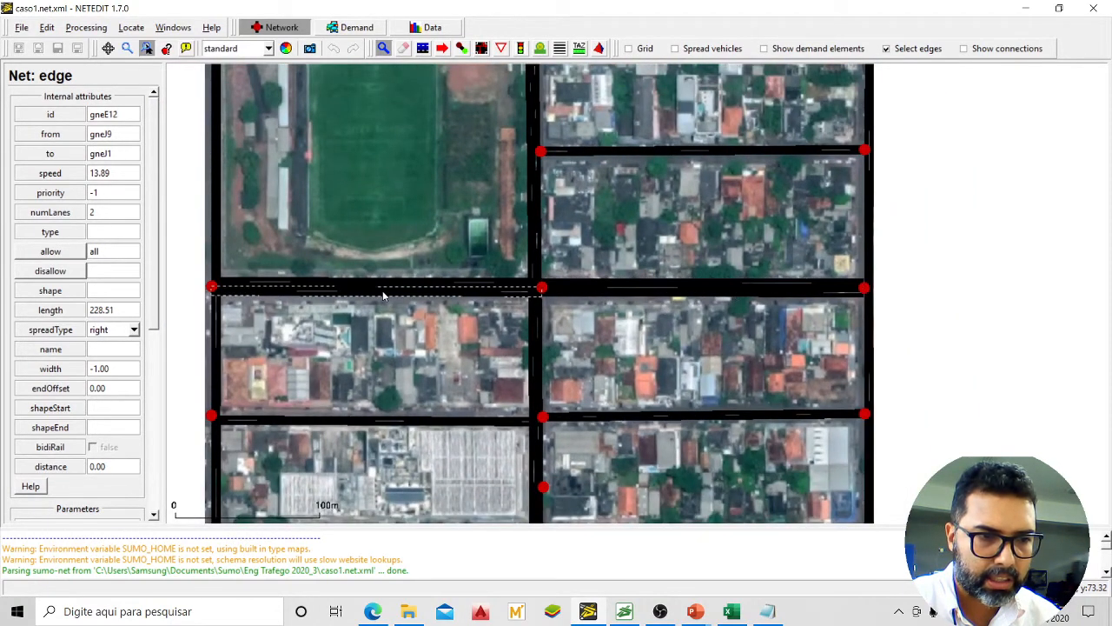
scroll(266, 322, "up", 3)
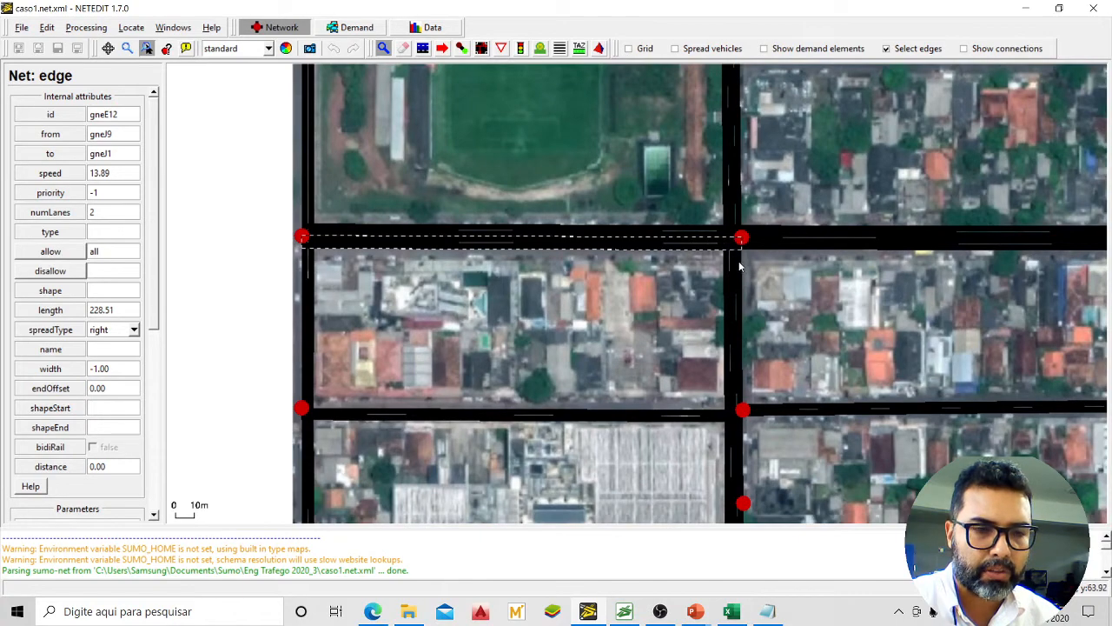
Inspect the south exit edge S in NETEDIT and highlight the matching from and to attributes of Fluxo2 in the Fluxos.rou file
scroll(727, 288, "down", 3)
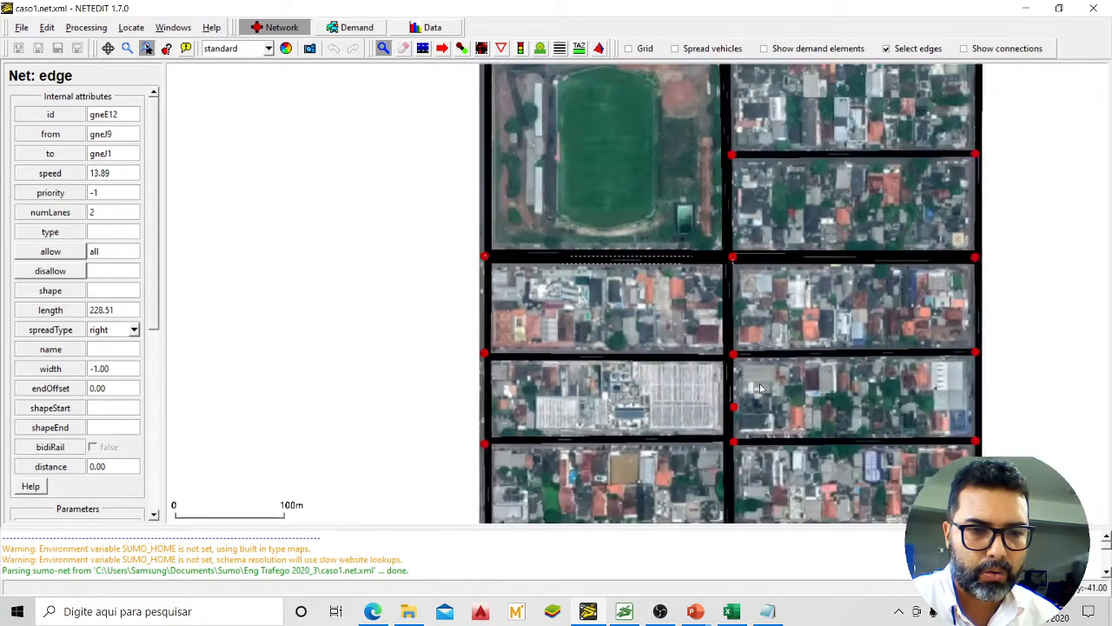
scroll(685, 401, "up", 4)
left_click(685, 402)
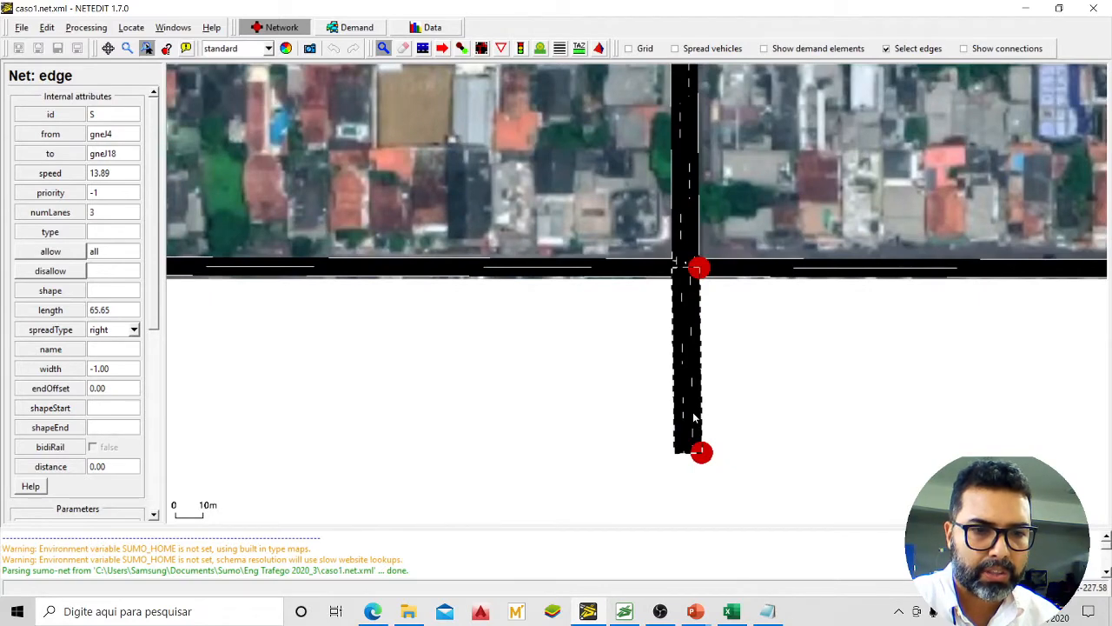
left_click(768, 611)
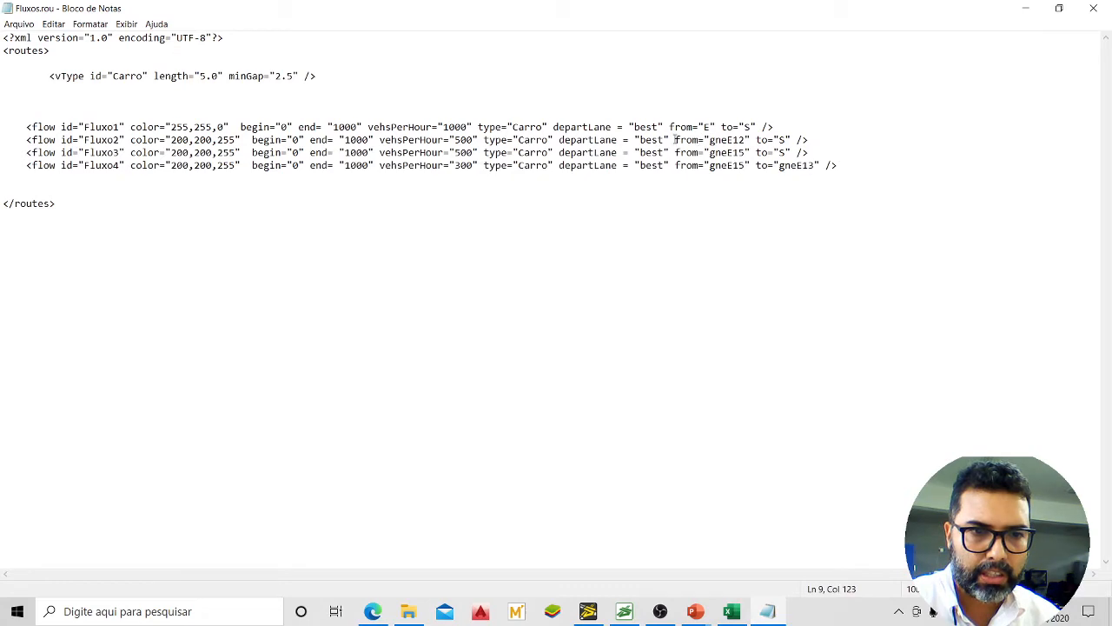
left_click_drag(675, 139, 788, 140)
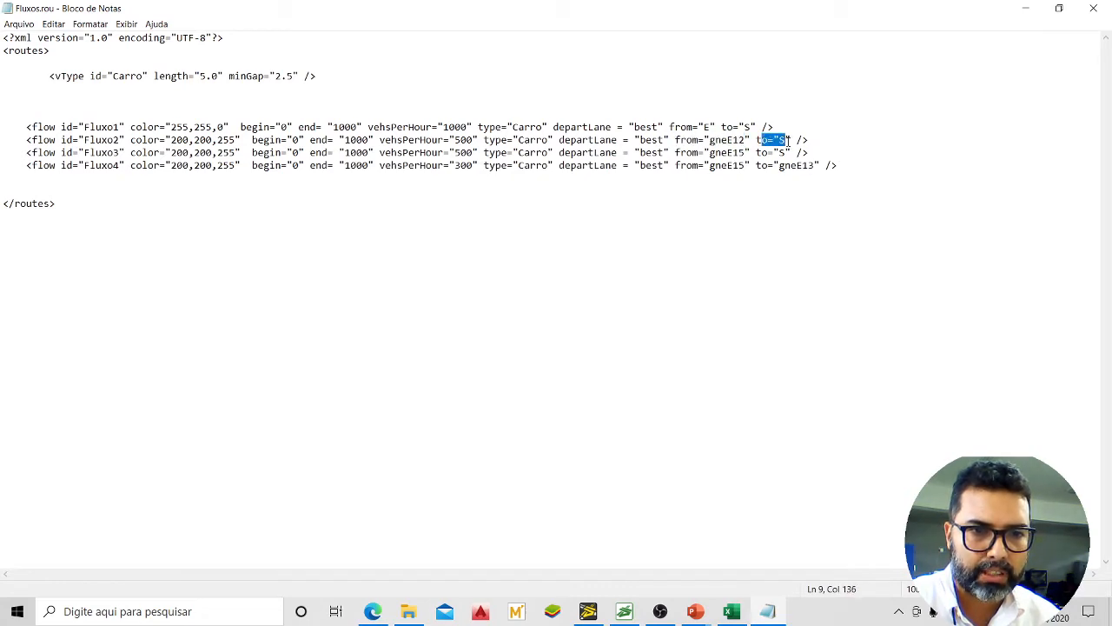
Switch to SUMO, resume the simulation, and watch the Fluxo2 vehicles on the west approach to the central intersection
left_click(624, 611)
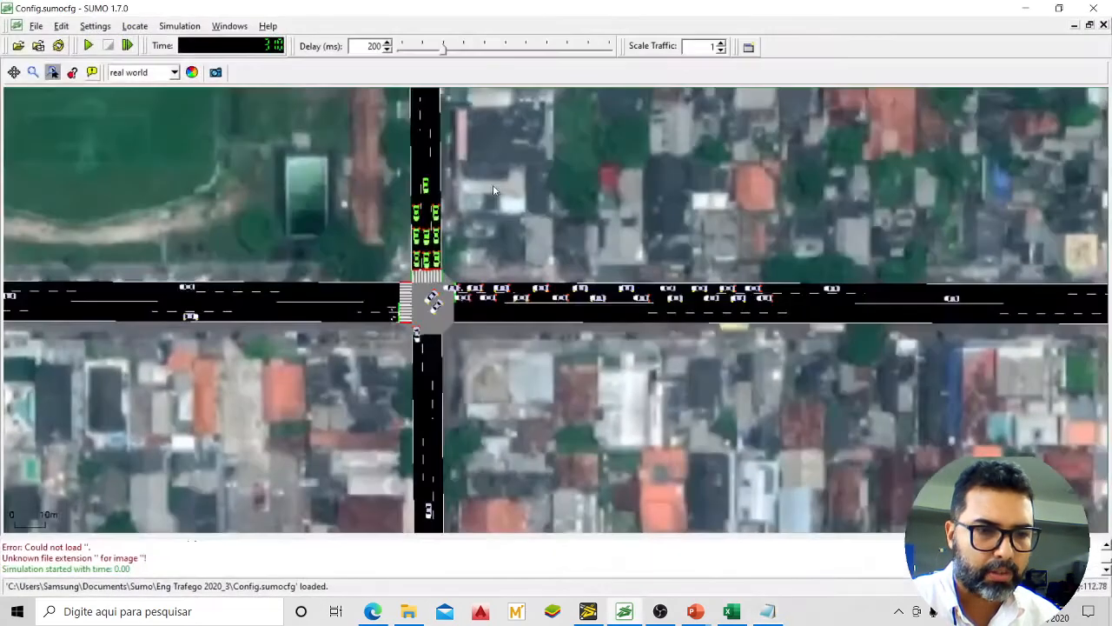
left_click(89, 47)
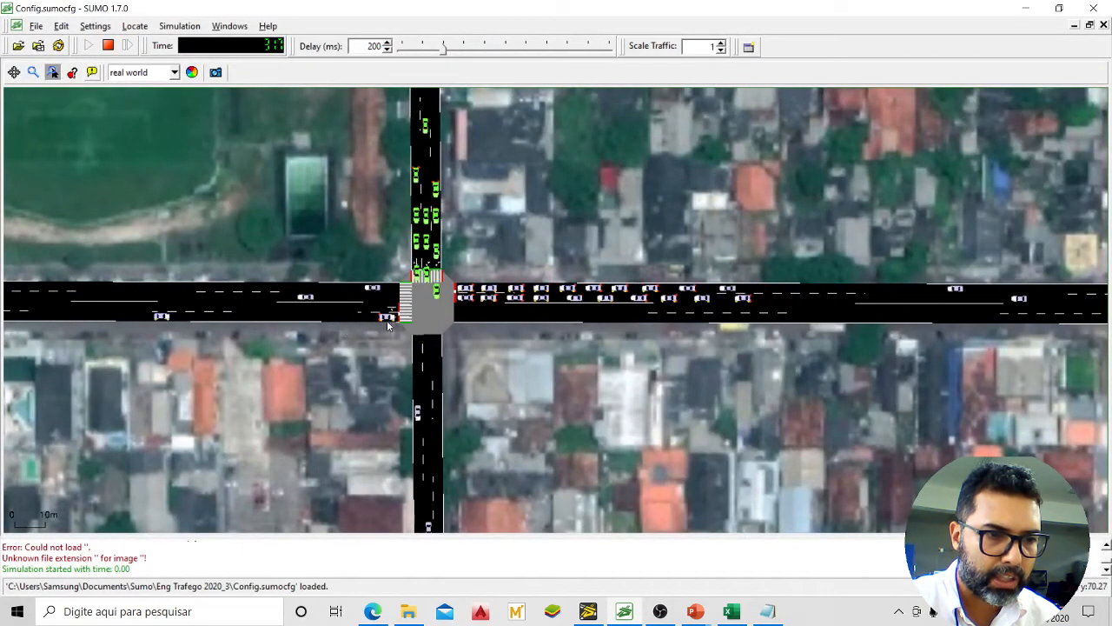
scroll(400, 326, "up", 10)
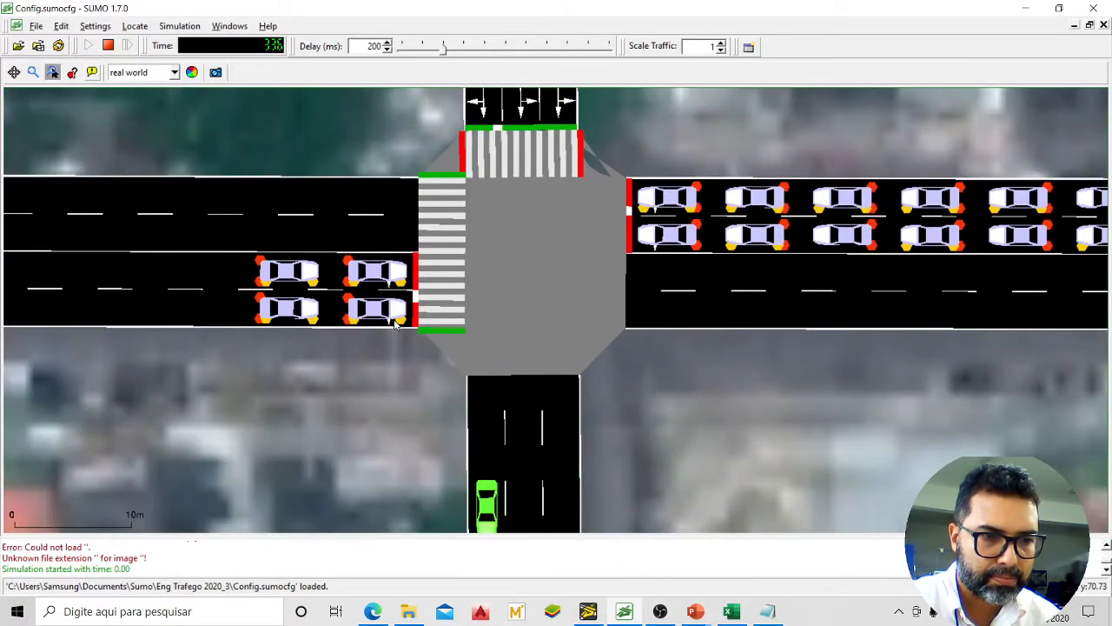
left_click_drag(397, 322, 485, 222)
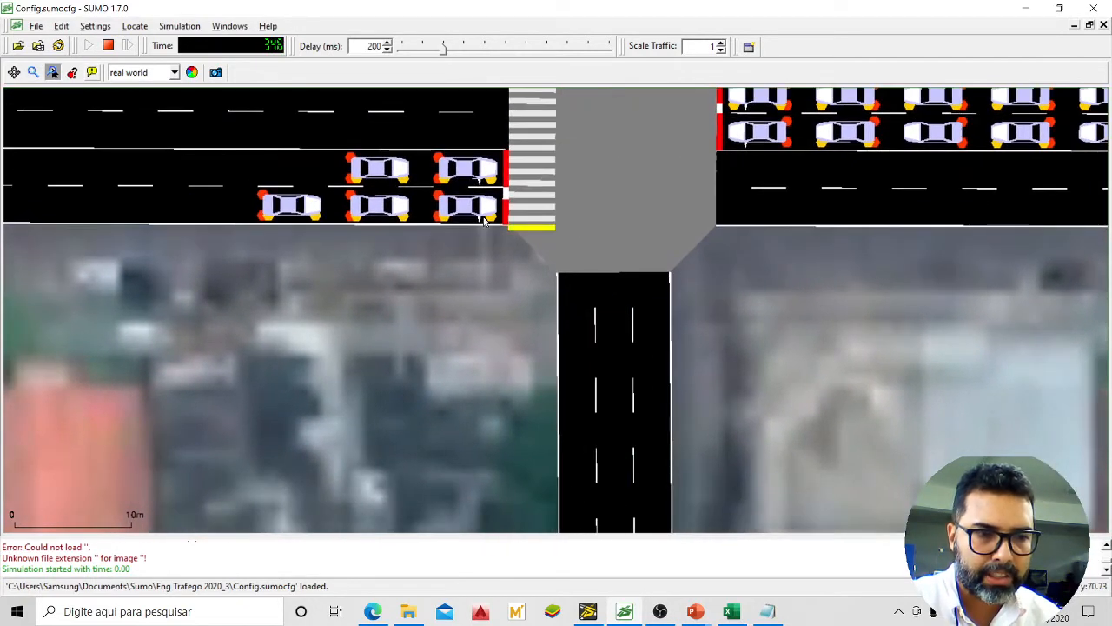
Follow the Fluxo2 vehicles from the central intersection down to the south exit and return to an overview of the network
scroll(485, 221, "down", 8)
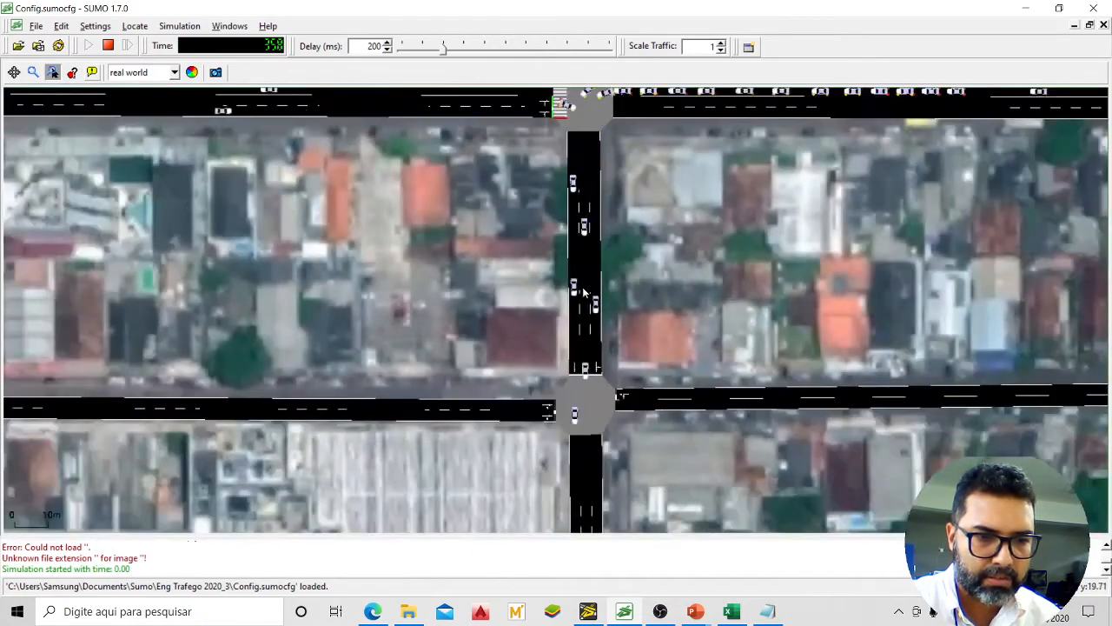
left_click_drag(610, 424, 616, 163)
left_click_drag(614, 391, 619, 163)
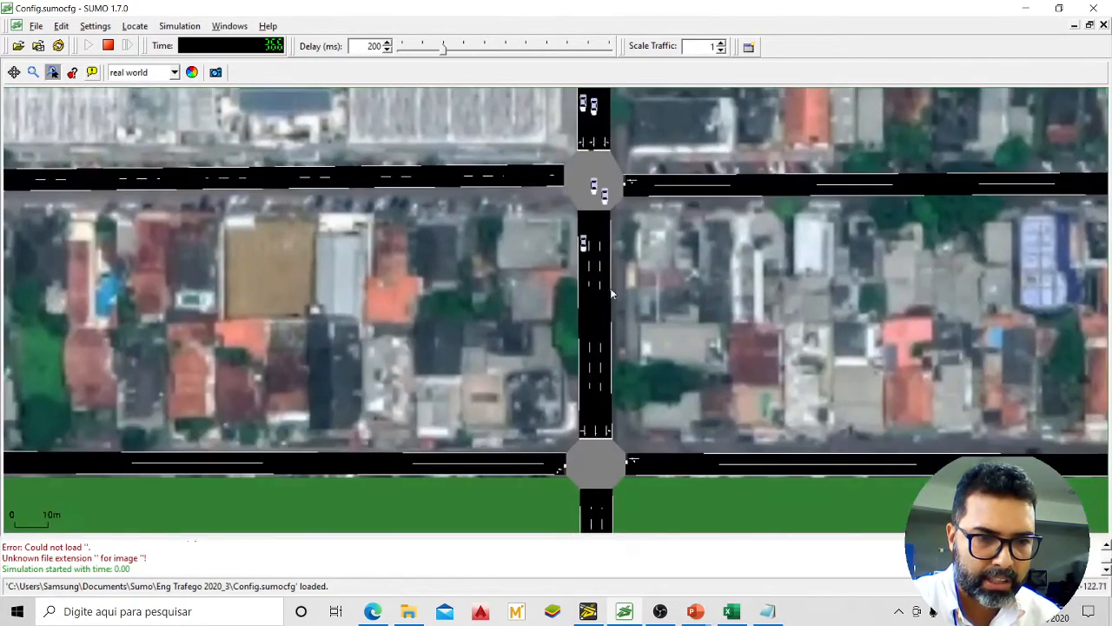
left_click_drag(624, 338, 624, 197)
left_click_drag(641, 392, 638, 201)
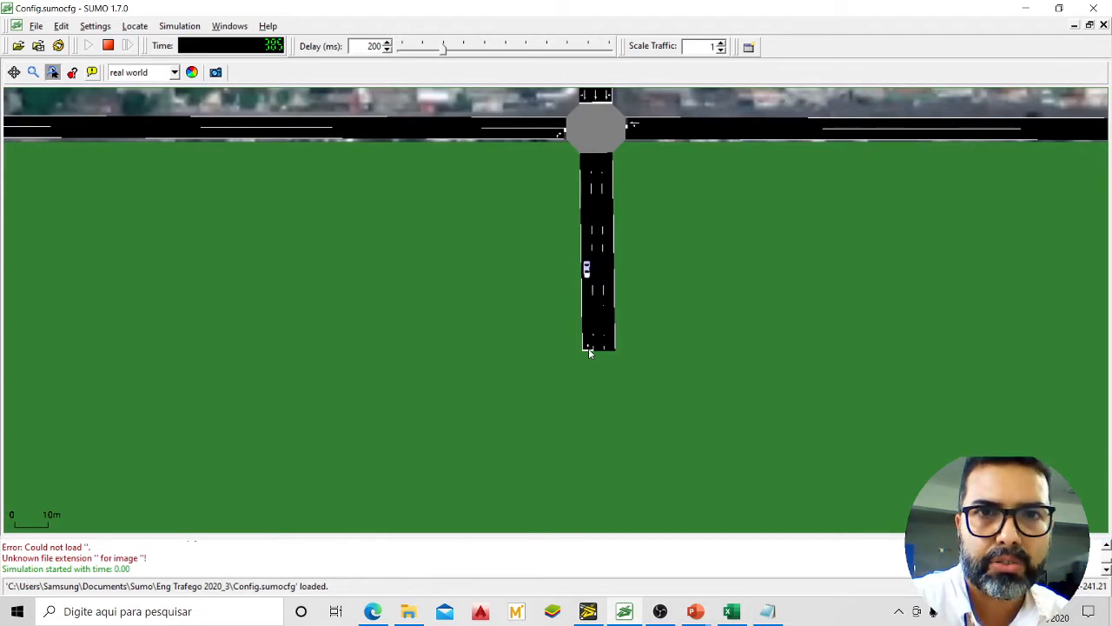
scroll(581, 338, "down", 6)
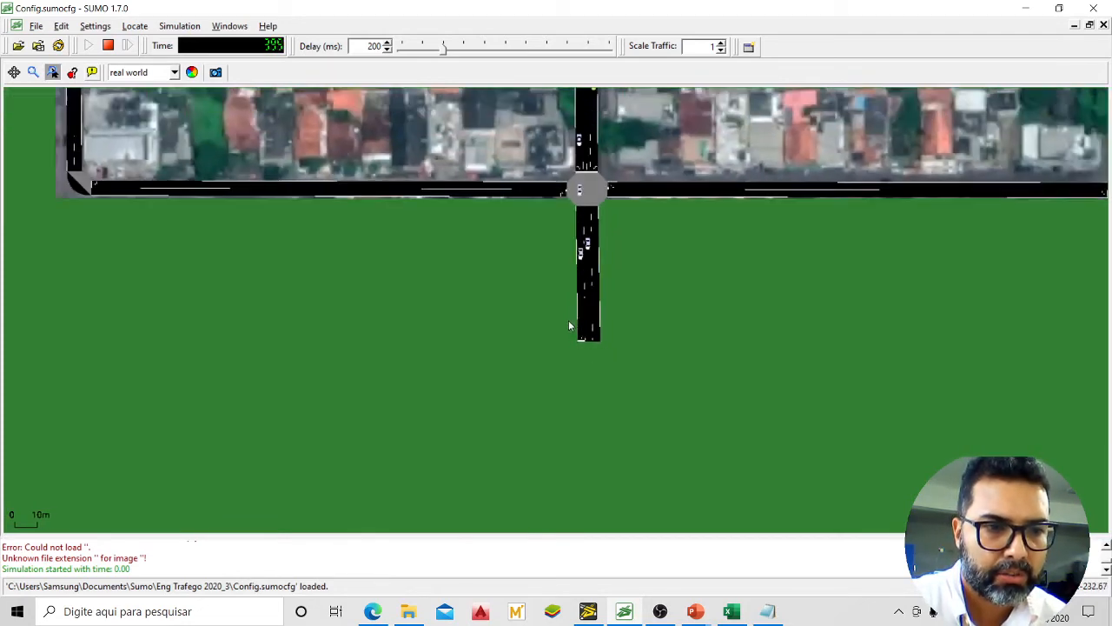
left_click_drag(632, 333, 621, 485)
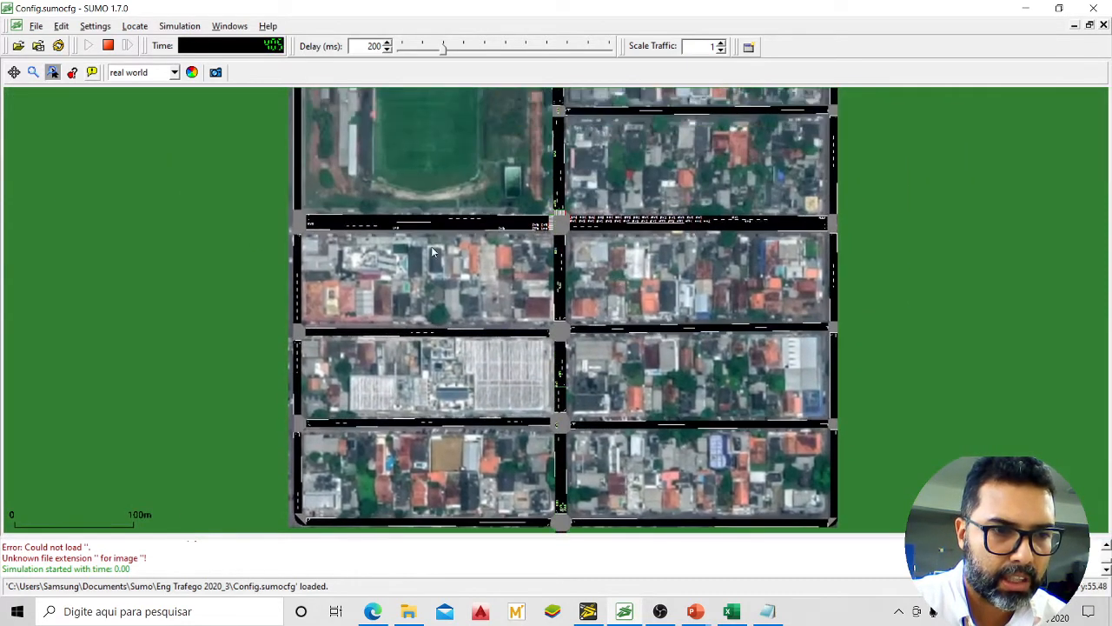
Return to the Fluxos.rou file in Notepad and review the id and color attributes of the Fluxo3 flow
left_click(768, 611)
left_click(252, 140)
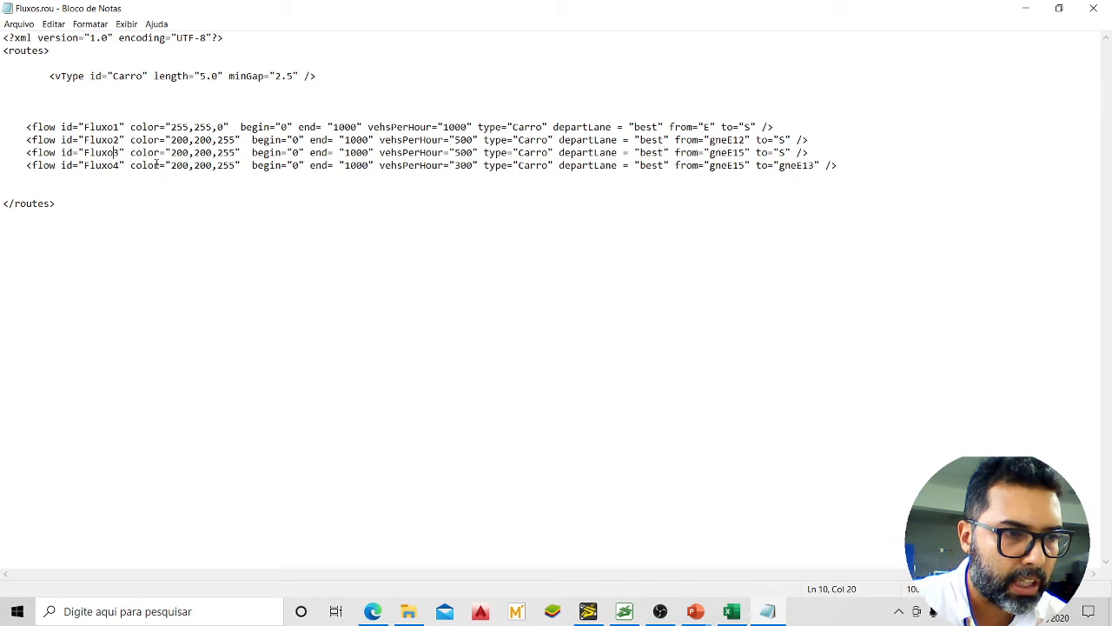
key("shift+Right")
key("shift+Right")
key("shift+Right")
key("shift+Right")
key("shift+Right")
key("shift+Right")
key("shift+Right")
key("shift+Right")
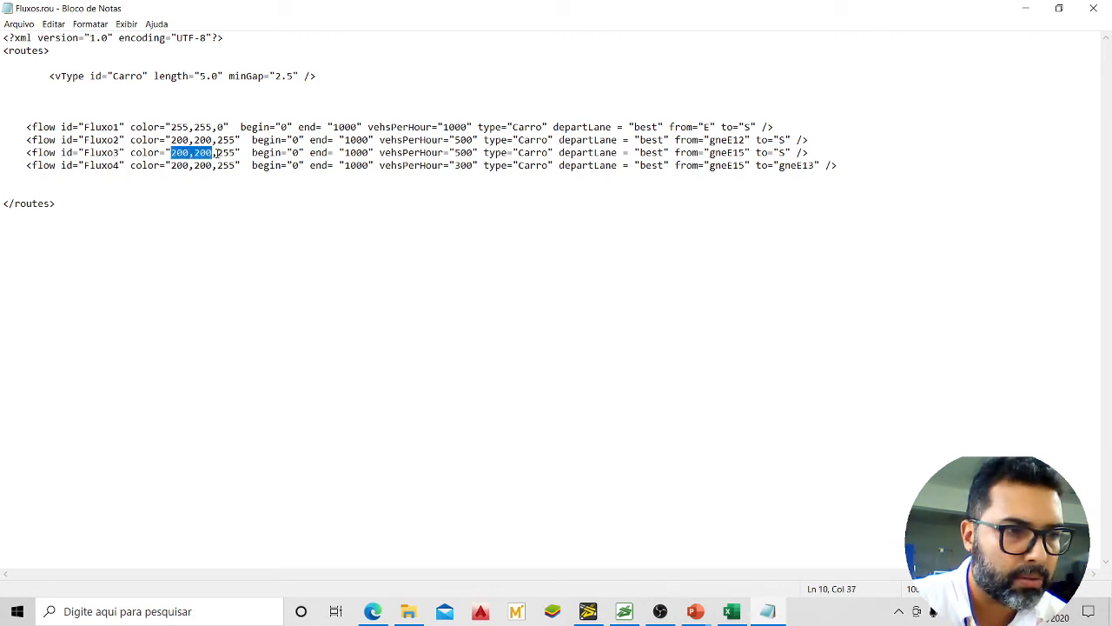
Highlight the begin and end values of the Fluxo3 flow one after the other
key("Right")
key("Right")
key("Right")
key("Right")
key("Right")
key("Right")
key("Right")
key("Right")
key("Right")
key("Right")
key("Right")
key("Right")
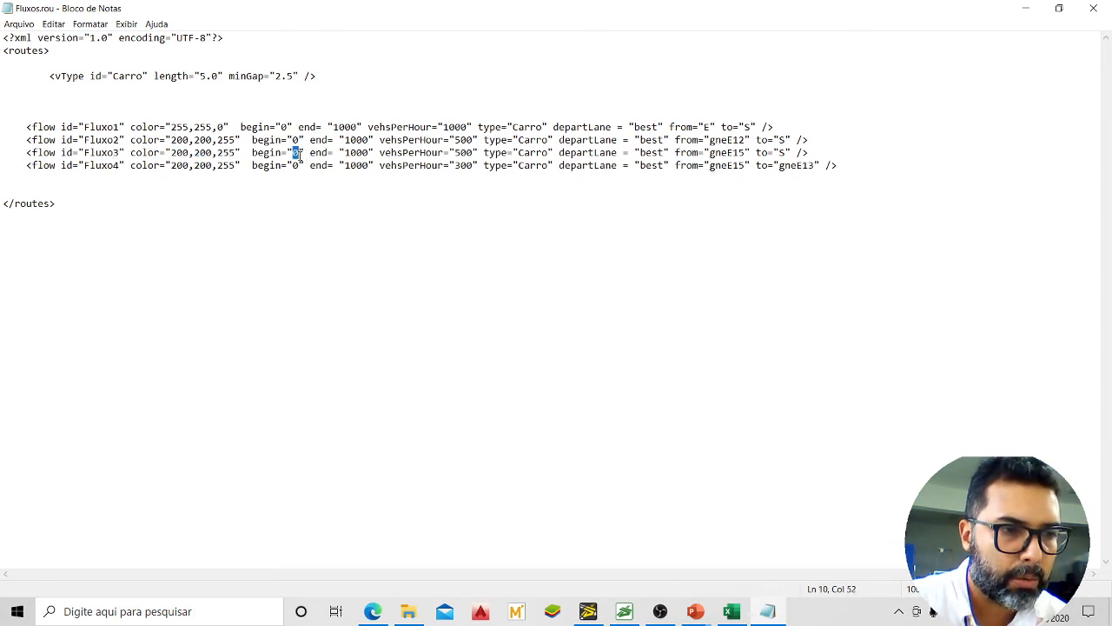
key("shift+Right")
key("shift+Right")
key("shift+Right")
key("shift+Right")
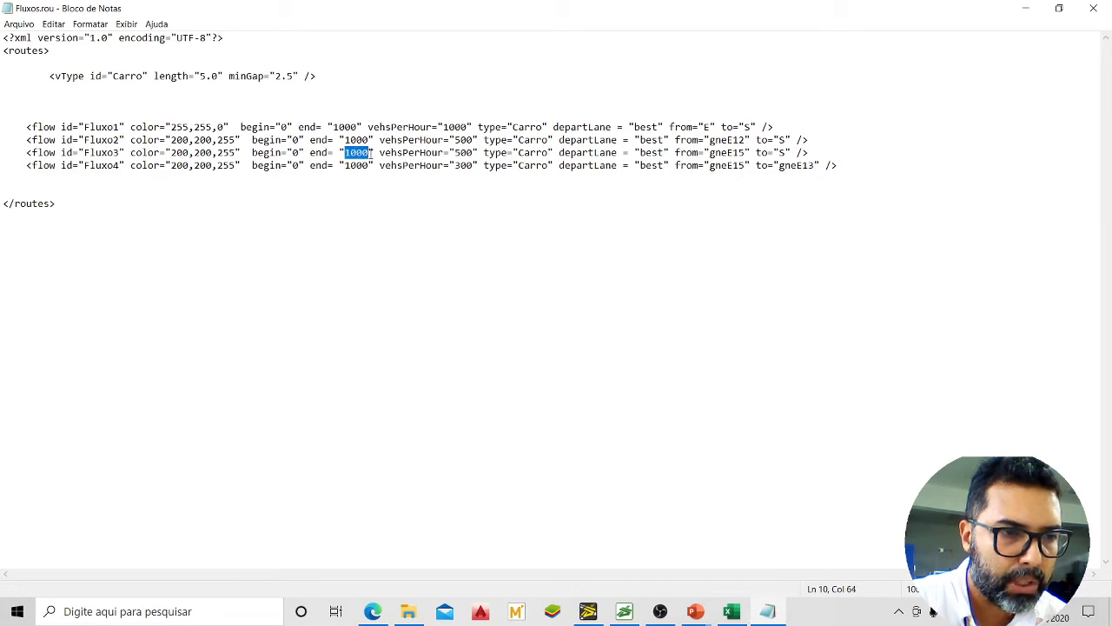
Highlight the vehsPerHour value and the origin edge of the Fluxo3 flow, and point out its destination edge
double_click(464, 153)
left_click(473, 139)
left_click(473, 154)
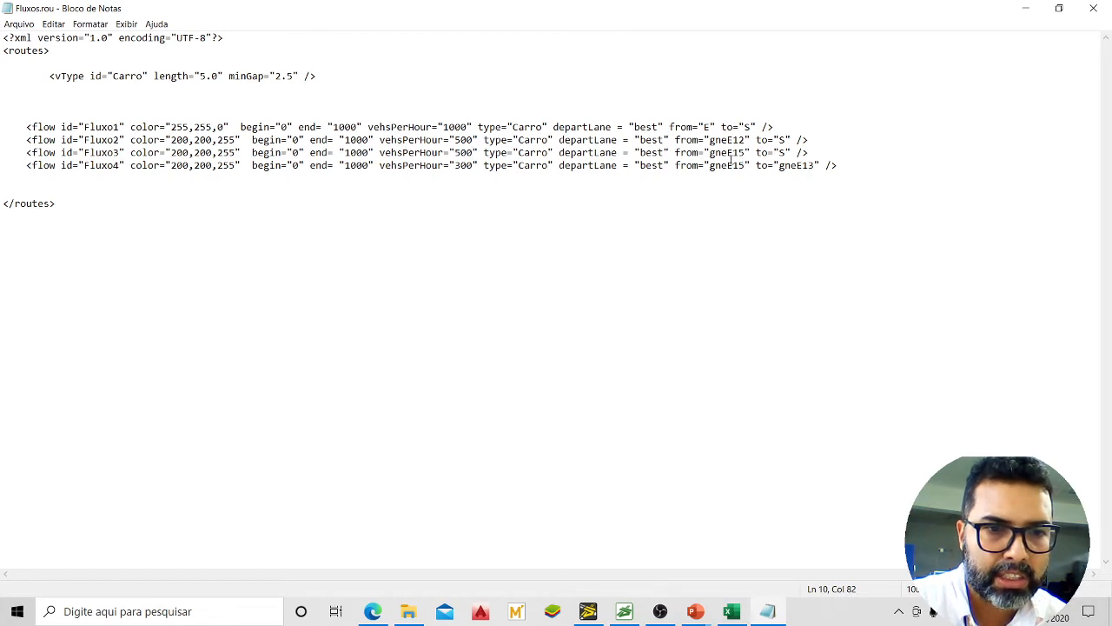
mouse_move(727, 153)
left_mouse_down()
mouse_move(744, 153)
mouse_move(739, 165)
mouse_move(745, 154)
left_mouse_up()
left_click(778, 153)
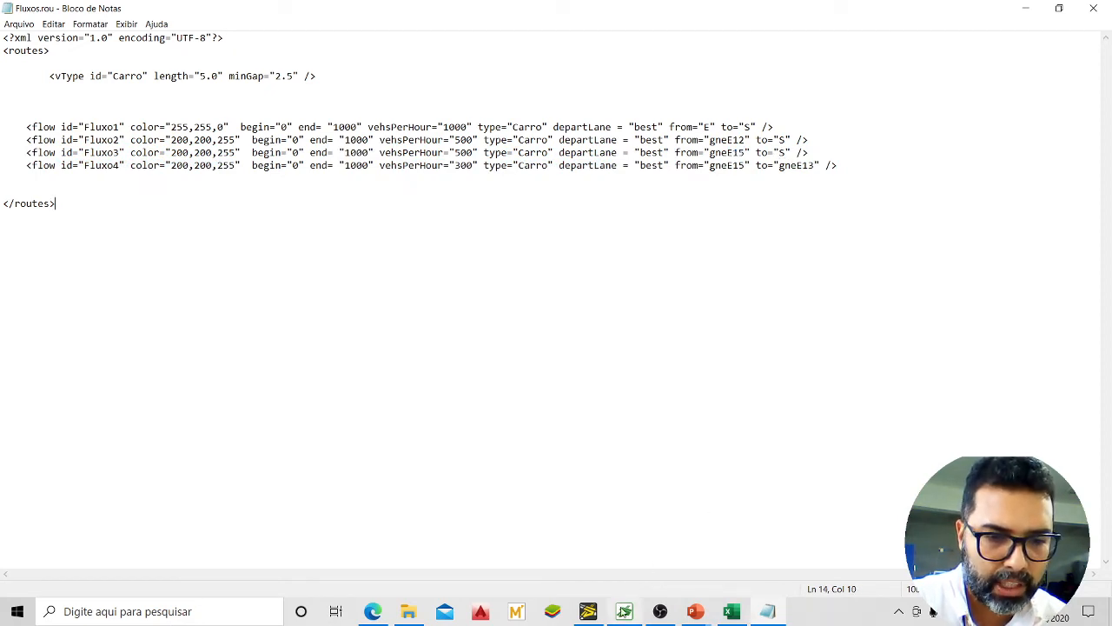
View the east approach to the central intersection in SUMO, then switch to NETEDIT and inspect edge gneE15 there
left_click(624, 611)
scroll(652, 241, "up", 2)
scroll(652, 240, "up", 5)
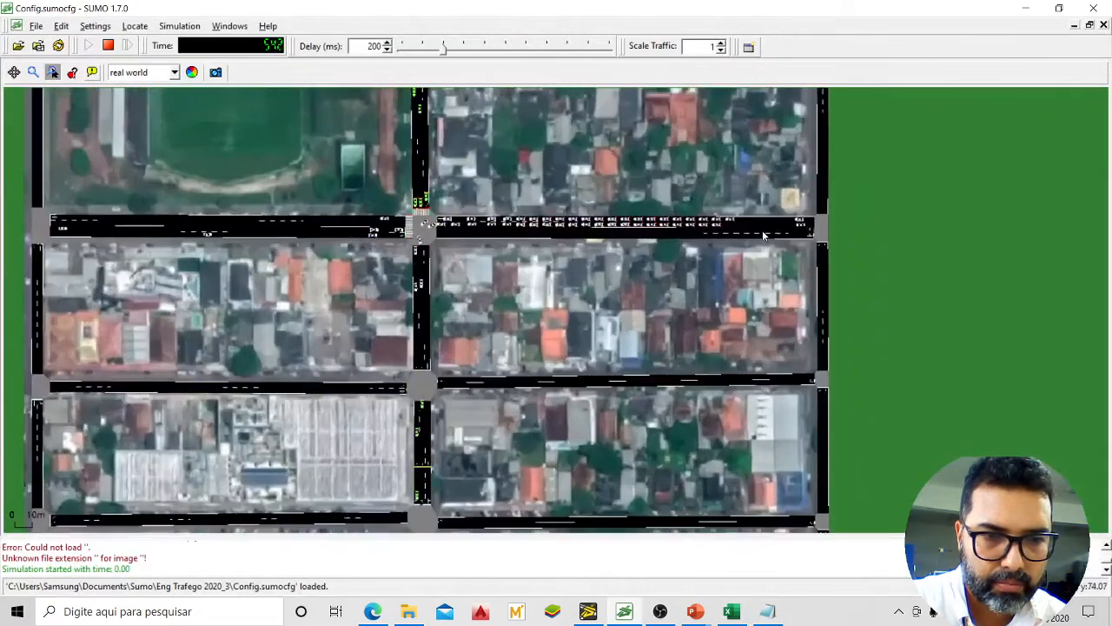
left_click(587, 611)
scroll(541, 330, "down", 5)
scroll(711, 207, "up", 5)
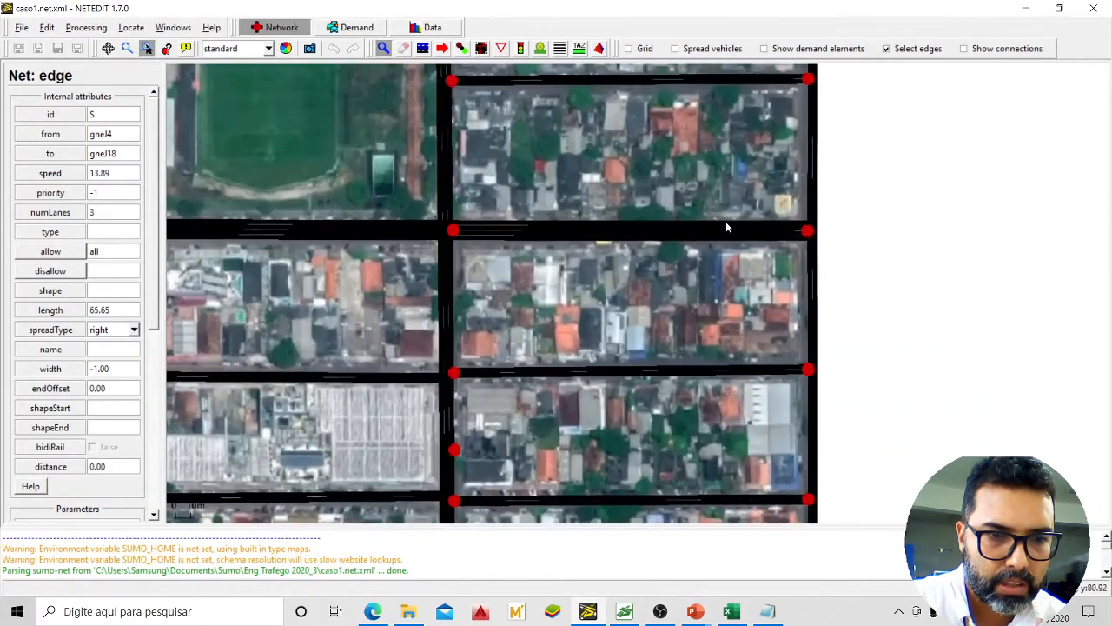
left_click(728, 231)
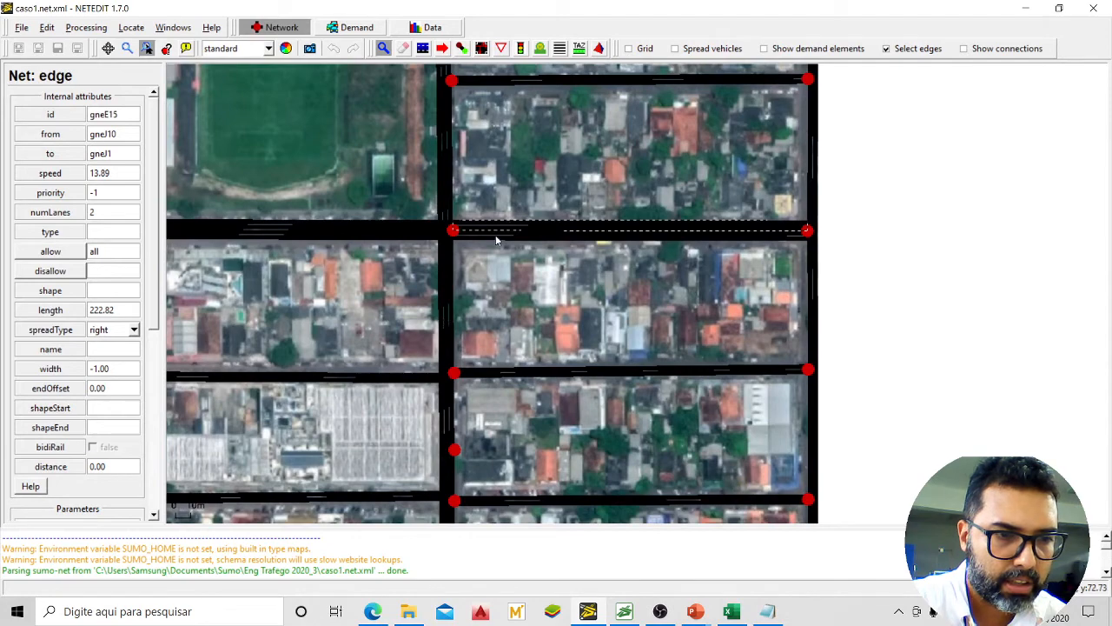
scroll(449, 261, "down", 3)
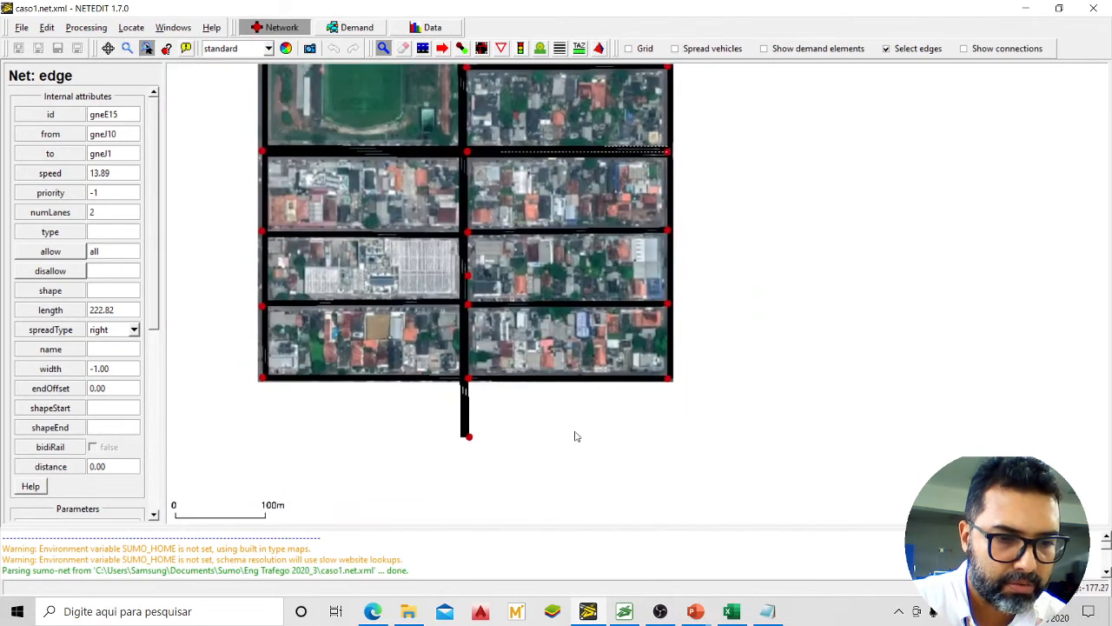
Switch to SUMO and follow the Fluxo3 vehicles from the central intersection down to the south exit
left_click(626, 611)
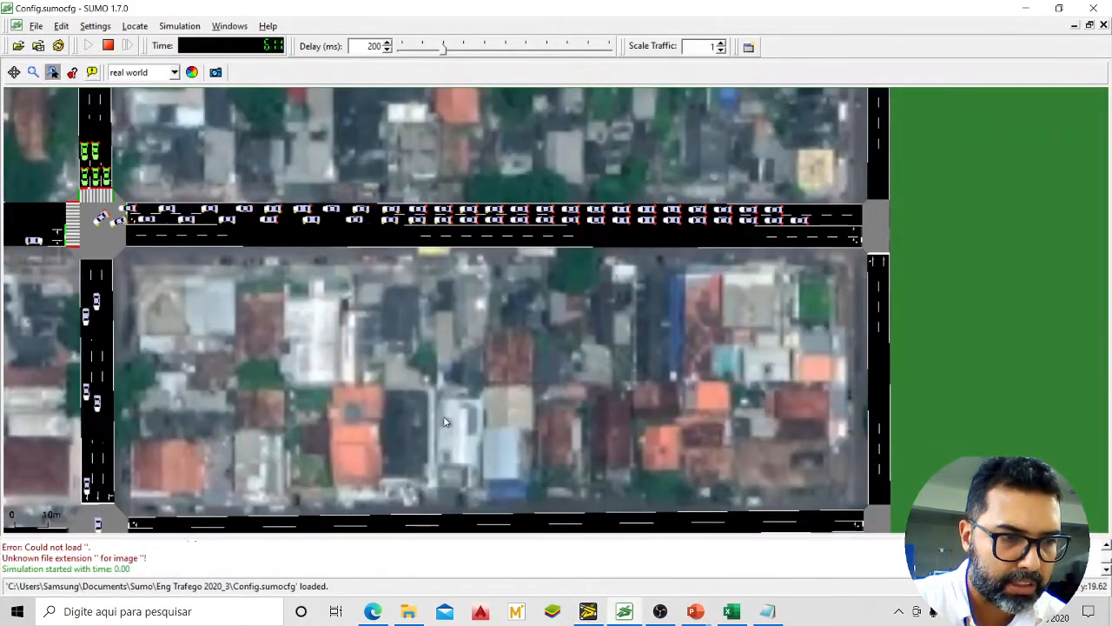
scroll(337, 165, "up", 8)
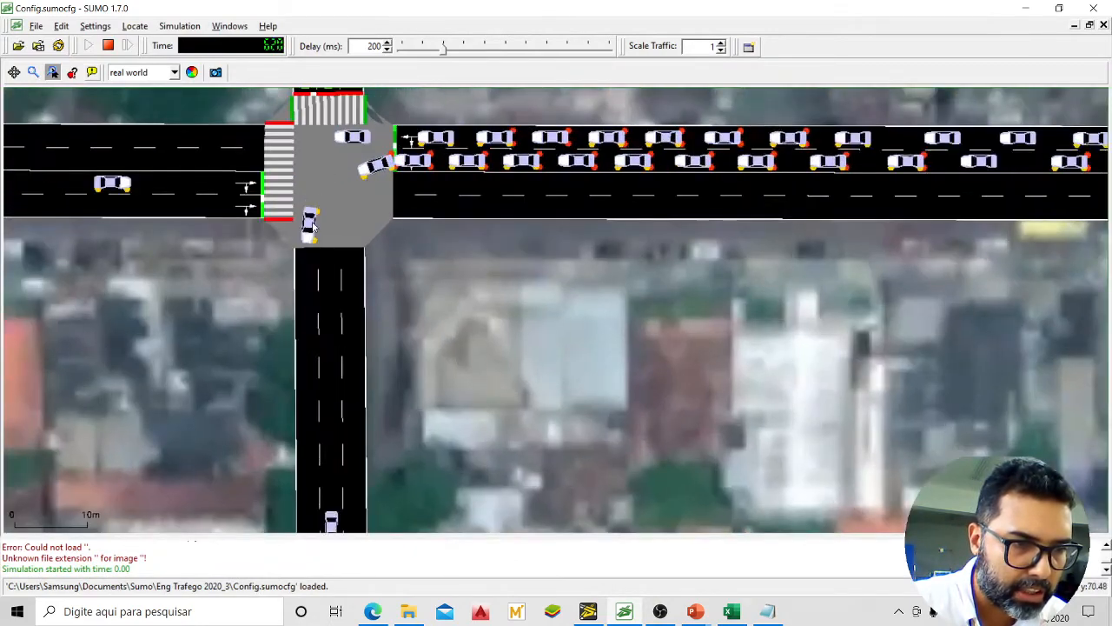
scroll(325, 376, "down", 5)
left_click_drag(341, 403, 380, 151)
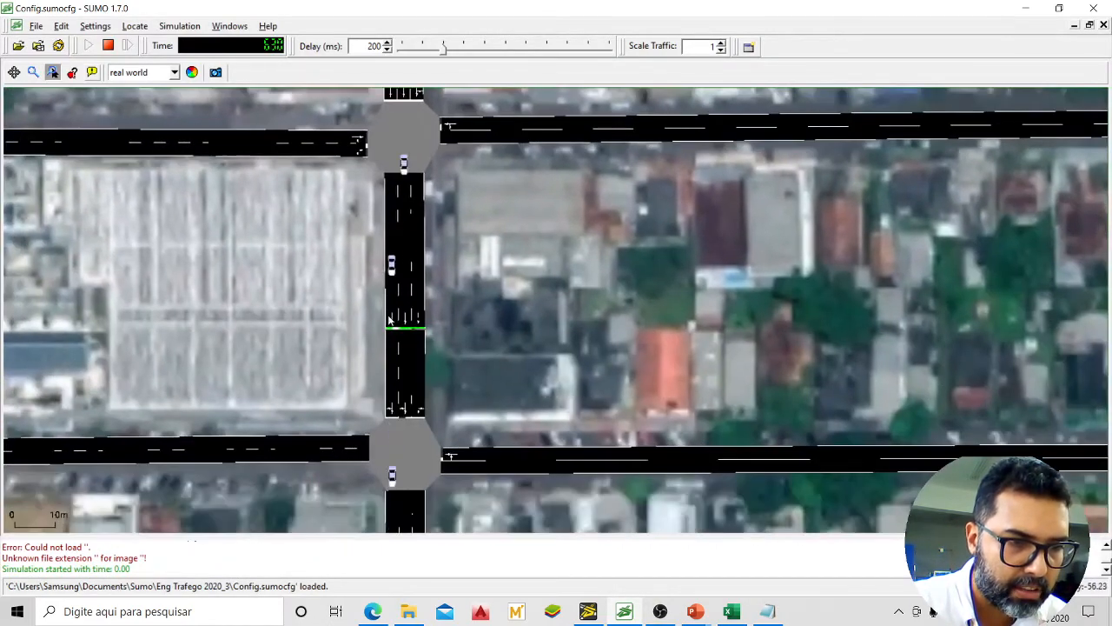
left_click_drag(414, 378, 427, 131)
left_click_drag(424, 401, 424, 168)
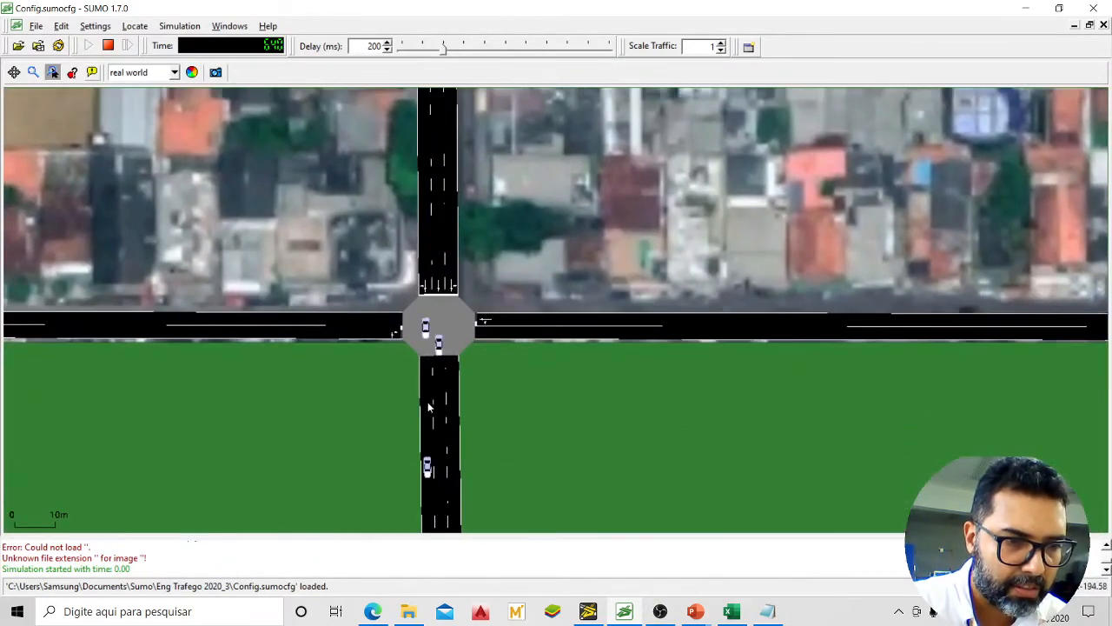
left_click_drag(428, 401, 417, 181)
scroll(421, 362, "down", 6)
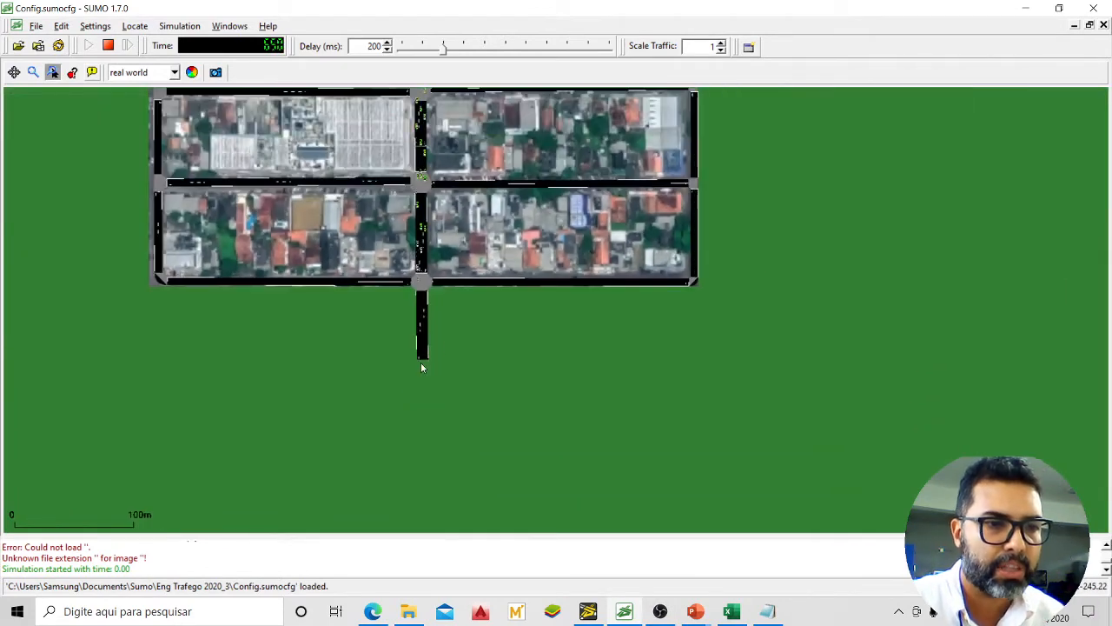
Go back up the network and examine the vehicle queue on the east approach to the central intersection
left_click_drag(472, 215, 539, 365)
scroll(564, 204, "up", 2)
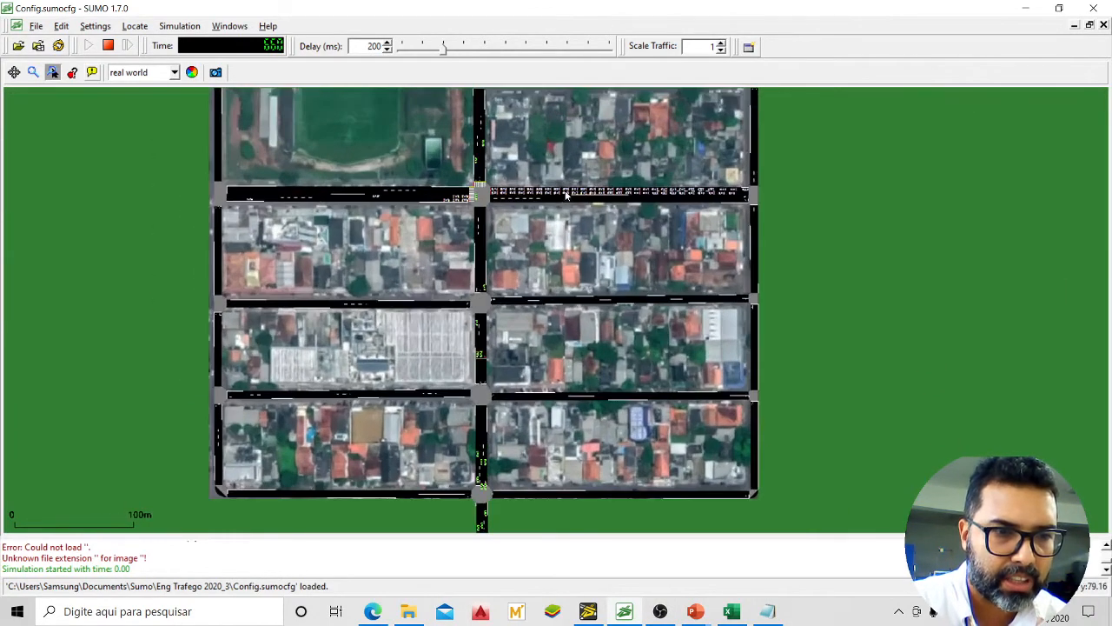
scroll(501, 198, "up", 2)
scroll(501, 198, "up", 1)
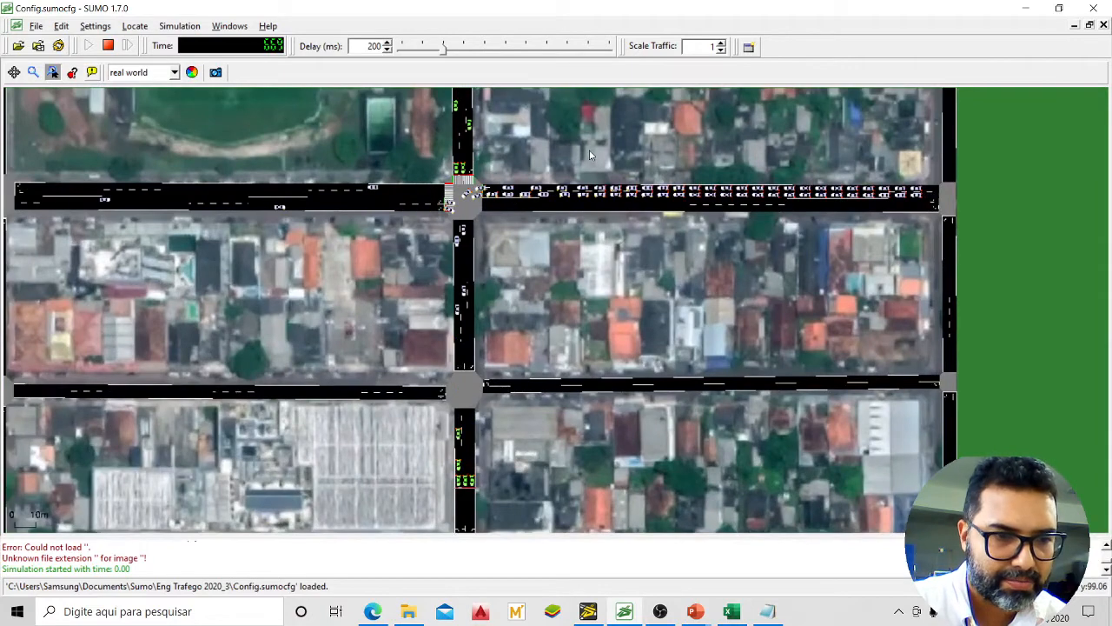
Return to the Fluxos.rou file in Notepad and highlight the end and vehsPerHour values of the Fluxo4 flow
key("alt+Tab")
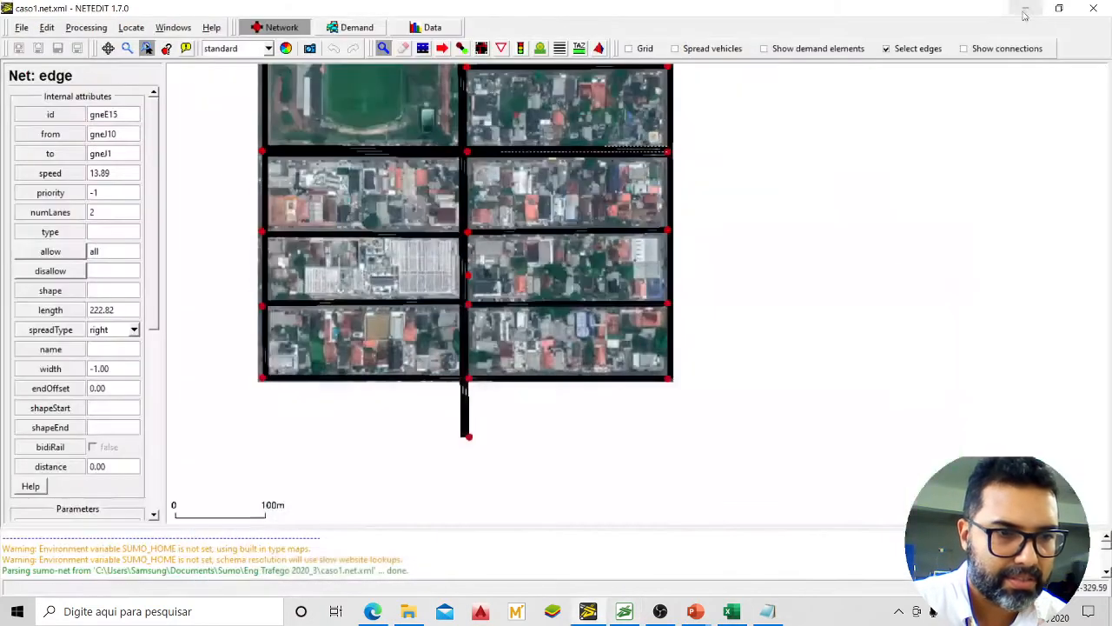
left_click(770, 612)
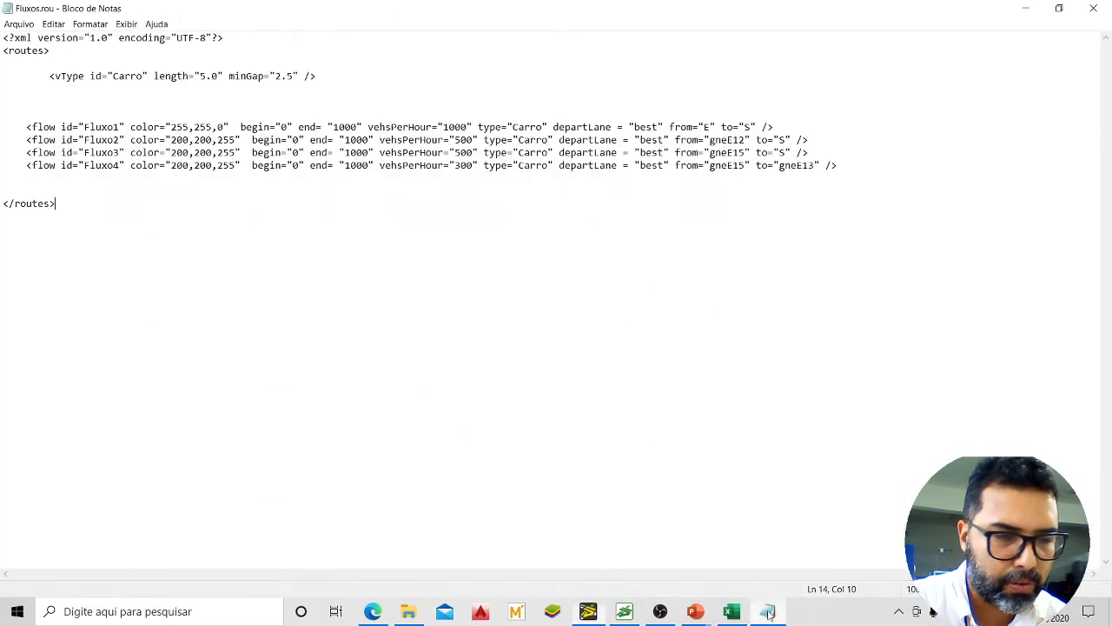
left_click(136, 168)
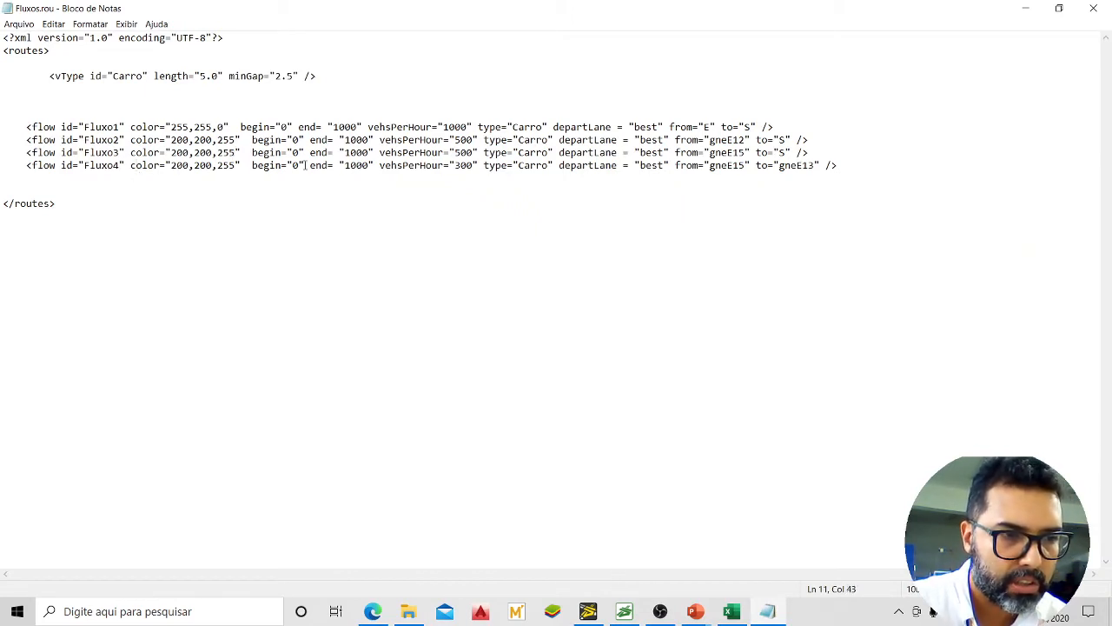
left_click_drag(293, 168, 370, 165)
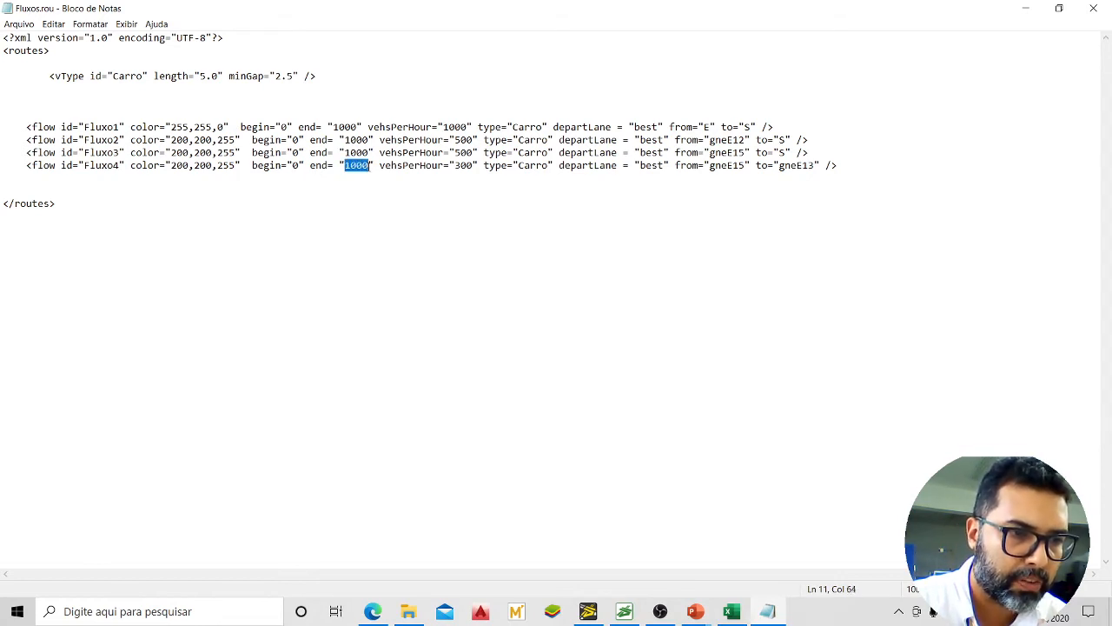
left_click_drag(455, 166, 474, 169)
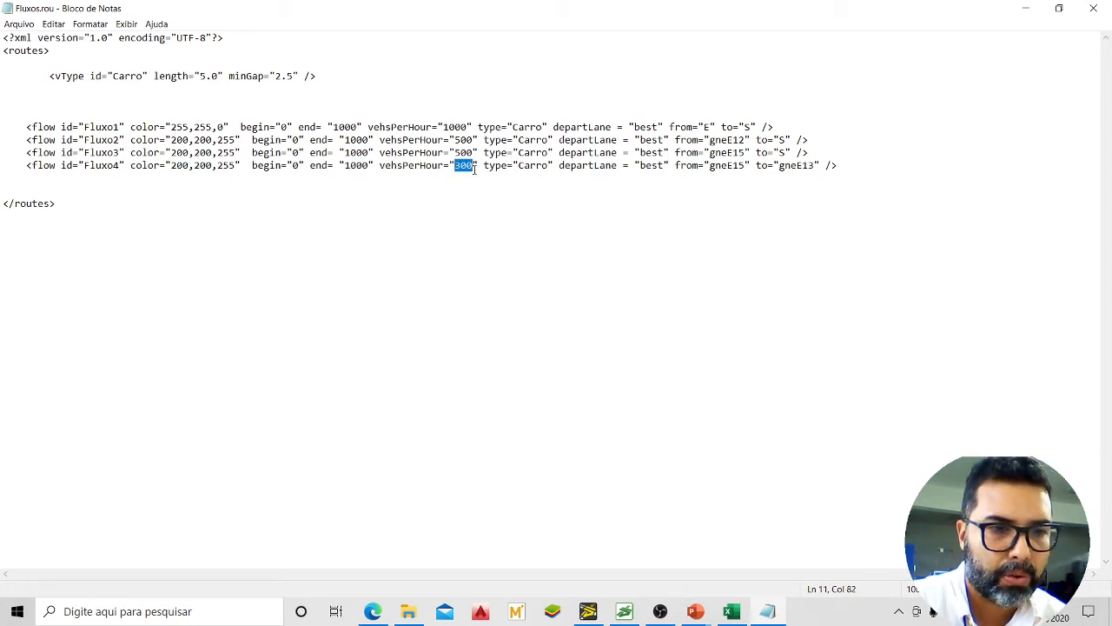
Highlight the departLane value of the Fluxo4 flow and point out its from and to edges
left_click(594, 166)
left_click_drag(667, 165, 641, 165)
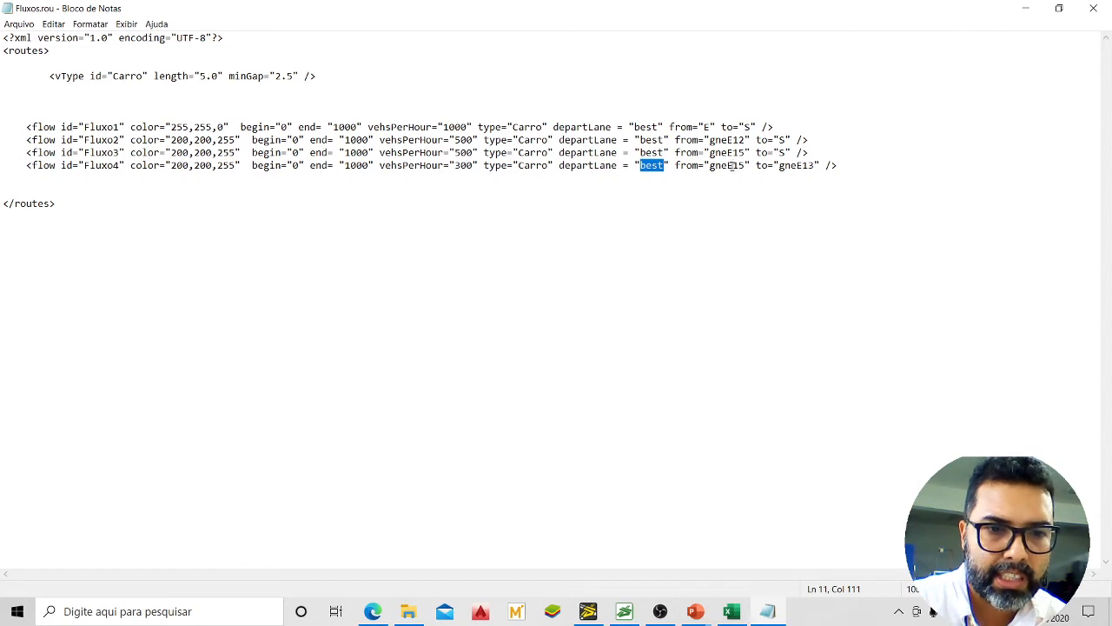
left_click(729, 165)
left_click(811, 165)
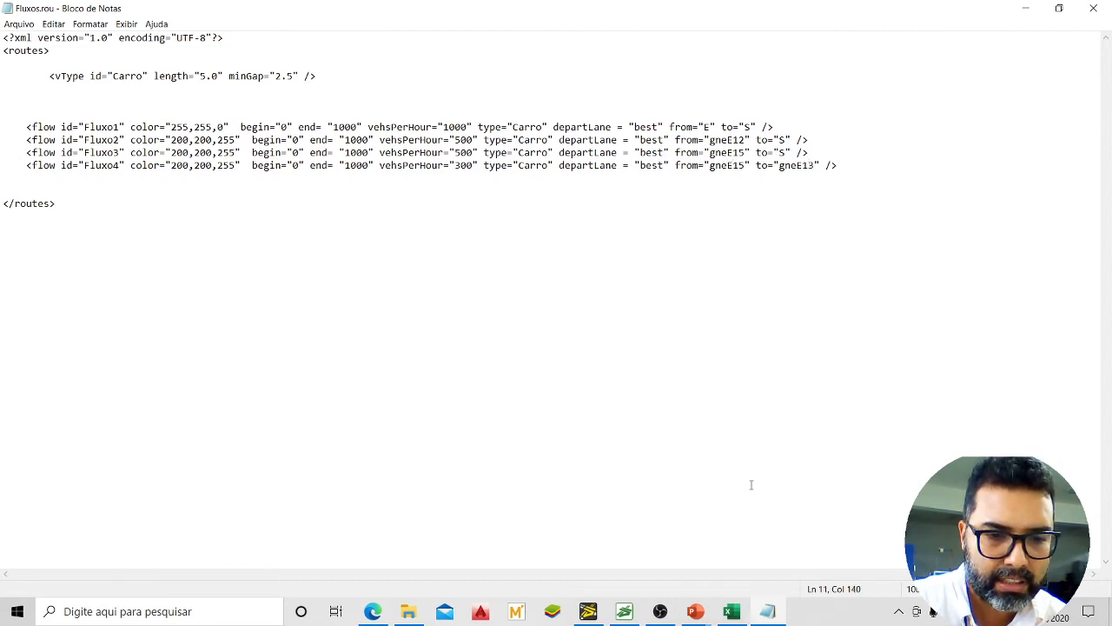
Switch to NETEDIT and highlight the id of the selected edge east of the central intersection
left_click(588, 611)
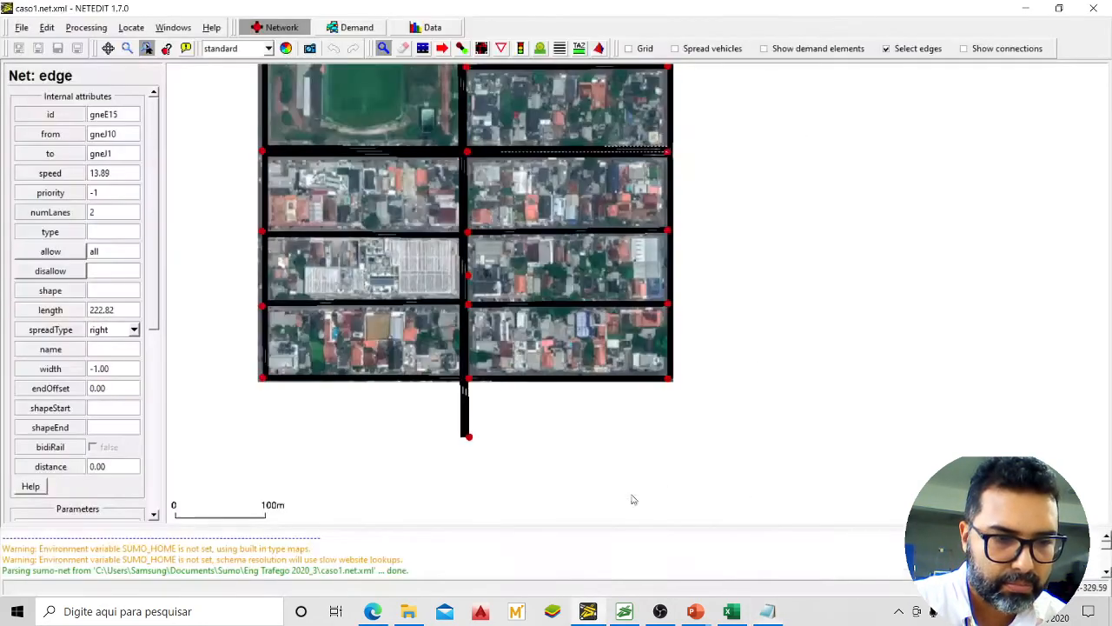
scroll(632, 500, "down", 3)
scroll(525, 250, "up", 8)
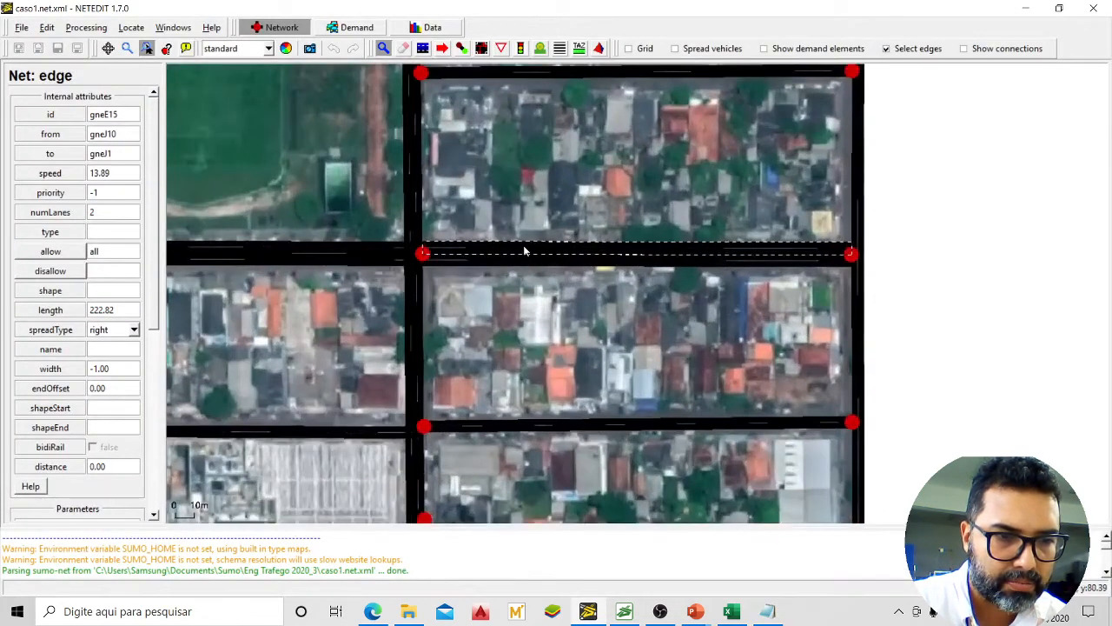
left_click_drag(131, 113, 88, 113)
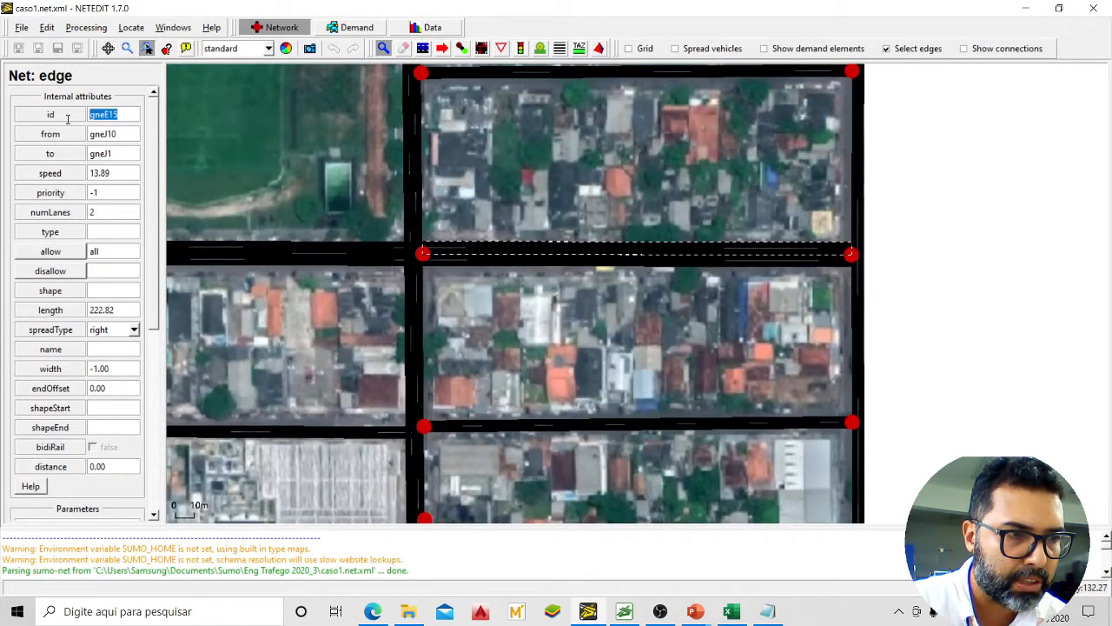
Inspect edge gneE13, which runs west from the central intersection below the football field
scroll(318, 292, "down", 2)
left_click_drag(193, 261, 419, 259)
scroll(418, 259, "up", 2)
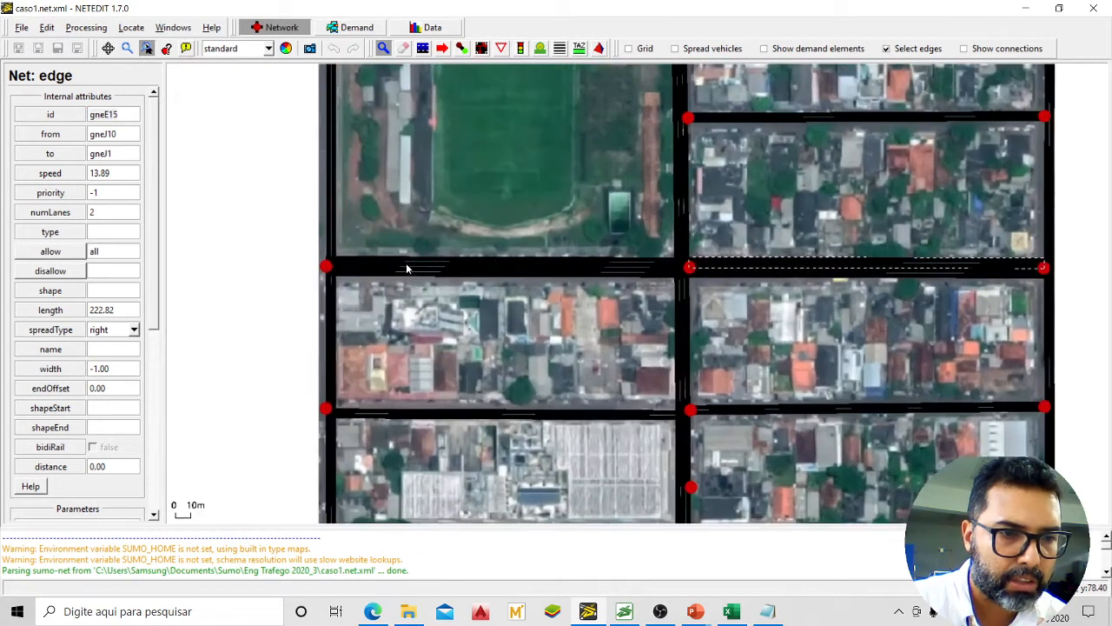
left_click(404, 263)
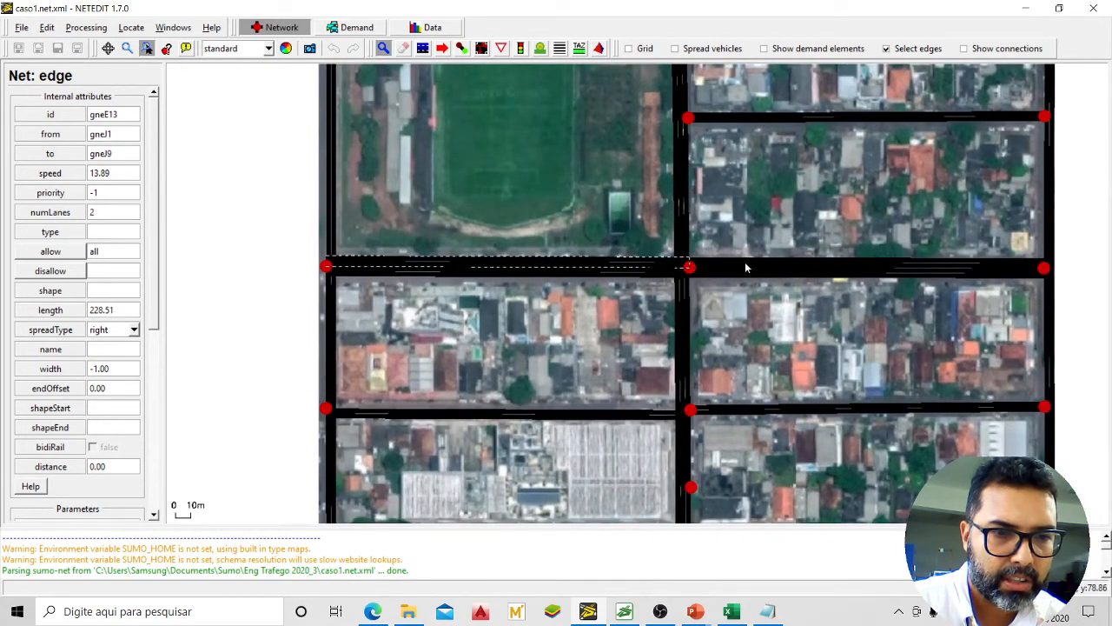
scroll(691, 265, "up", 2)
scroll(691, 265, "up", 1)
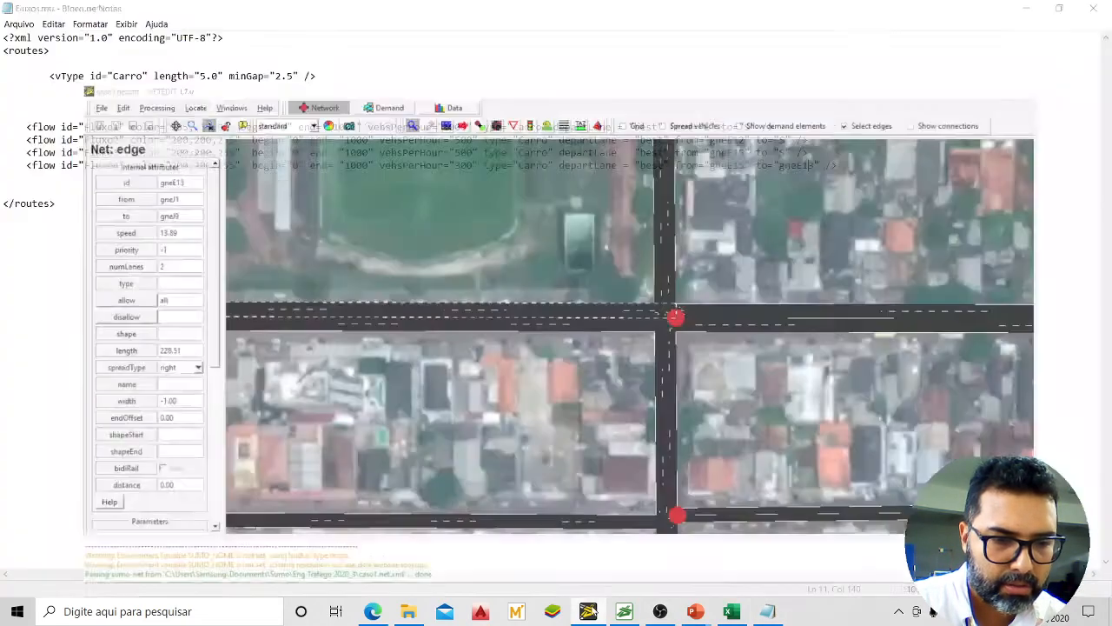
Switch to SUMO and follow the Fluxo4 vehicles through the central intersection to the west end of the street
left_click(635, 613)
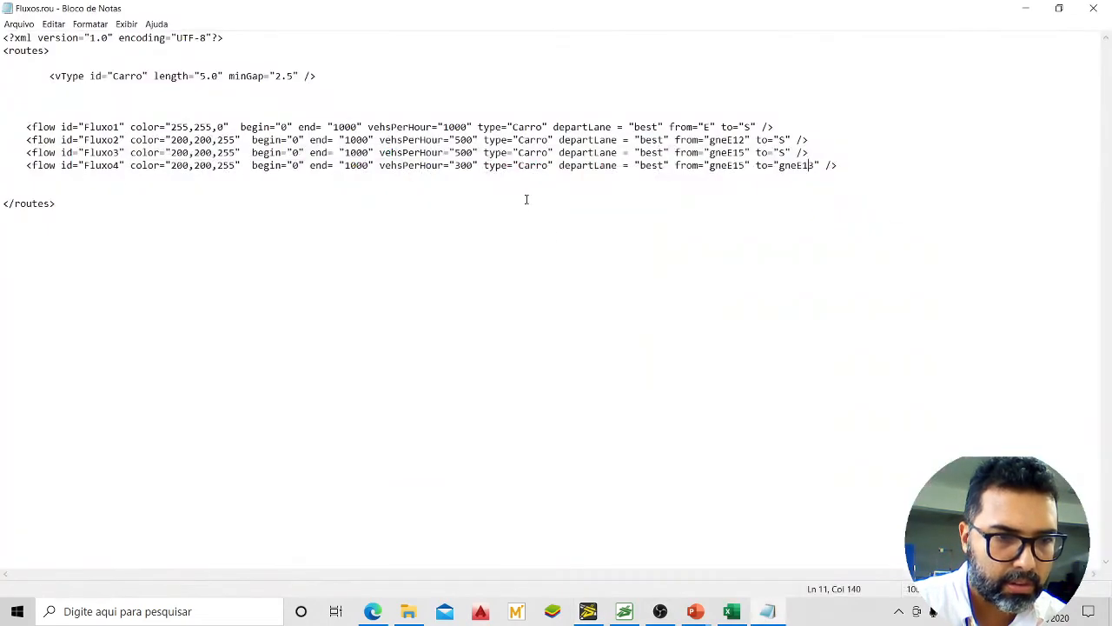
left_click(625, 613)
scroll(646, 219, "up", 3)
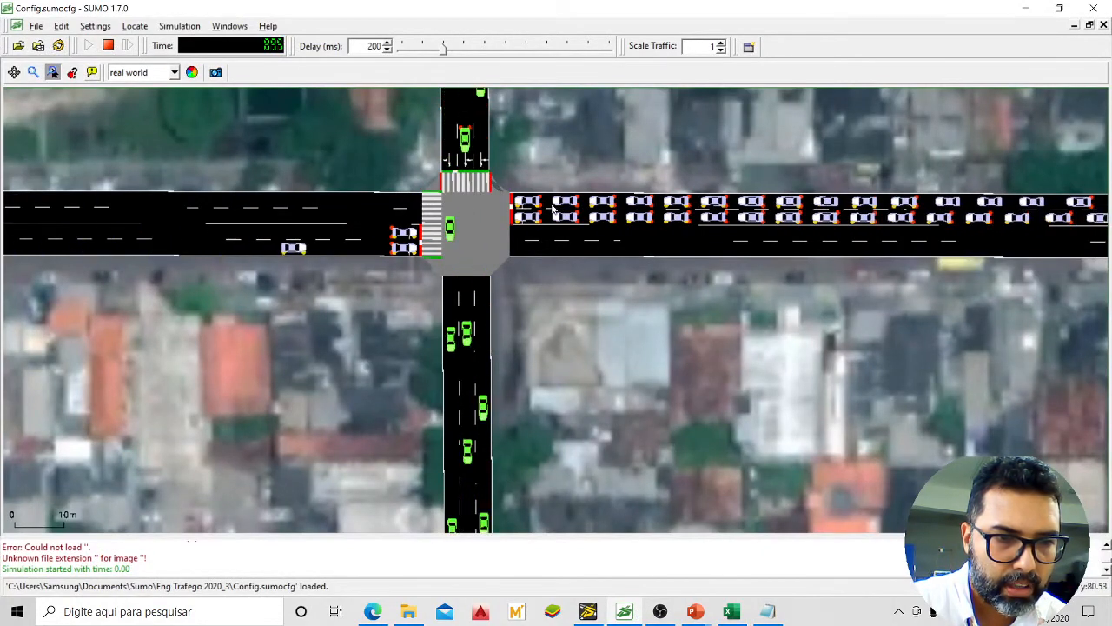
scroll(550, 290, "up", 5)
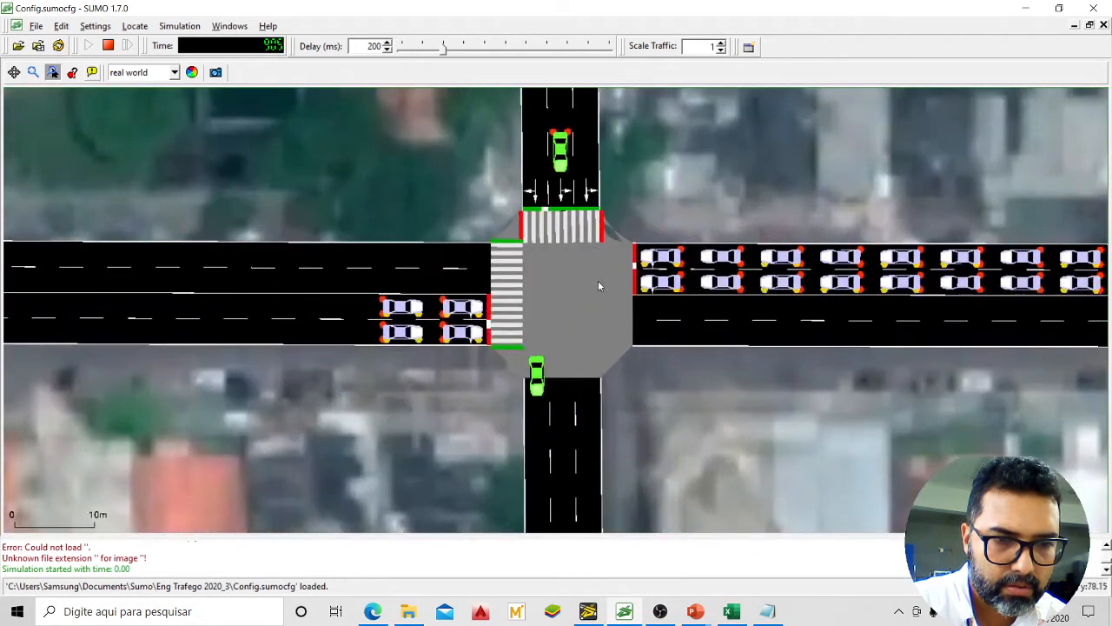
scroll(631, 285, "down", 3)
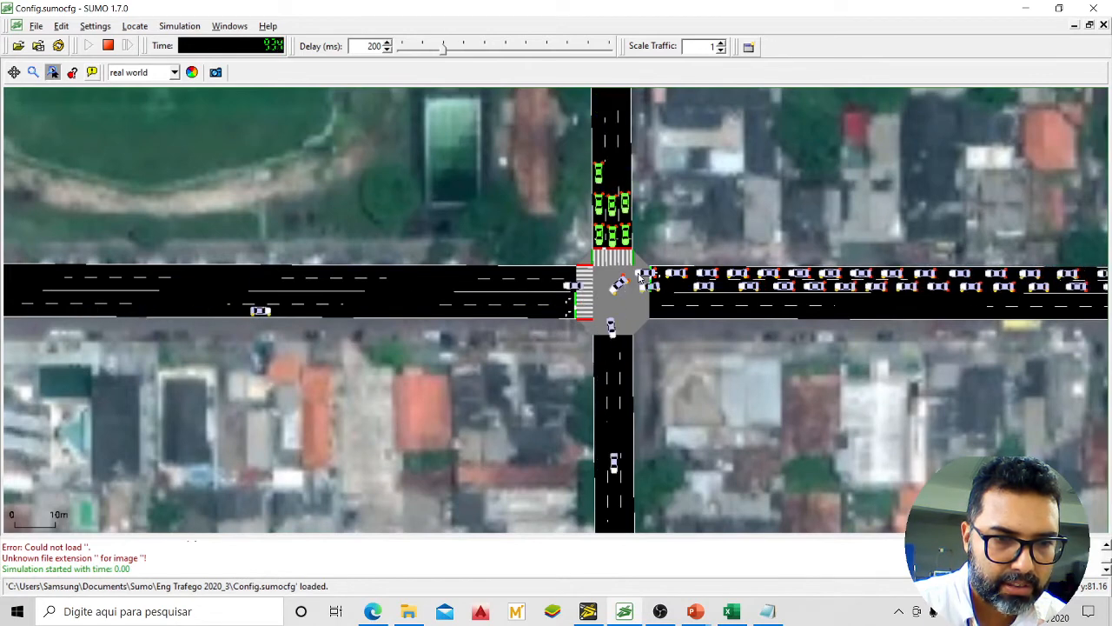
scroll(529, 277, "down", 2)
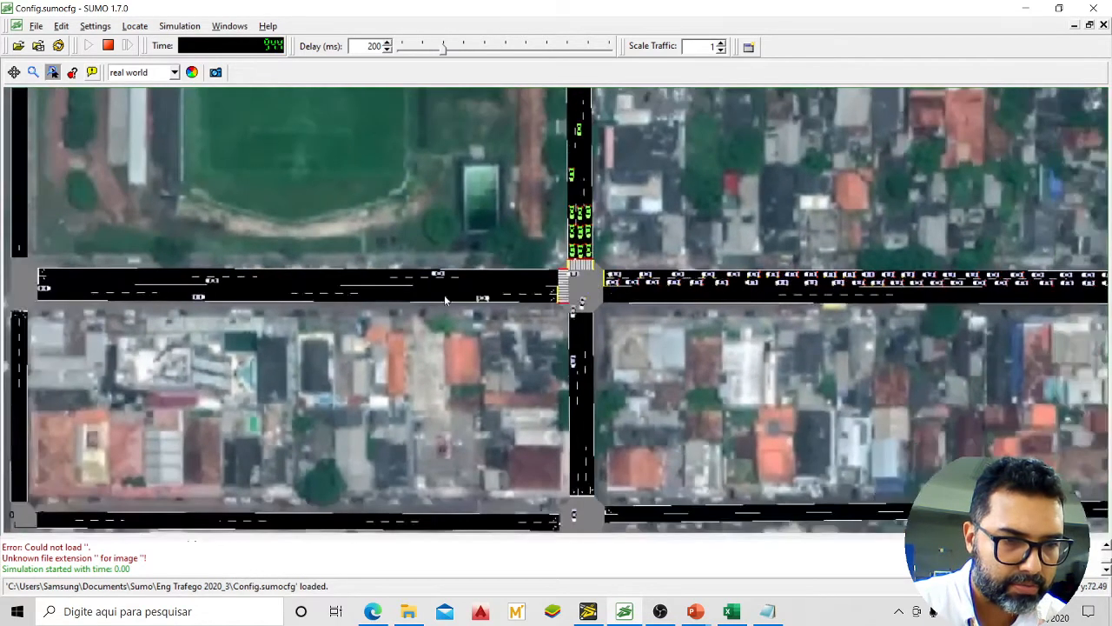
left_click_drag(114, 269, 419, 286)
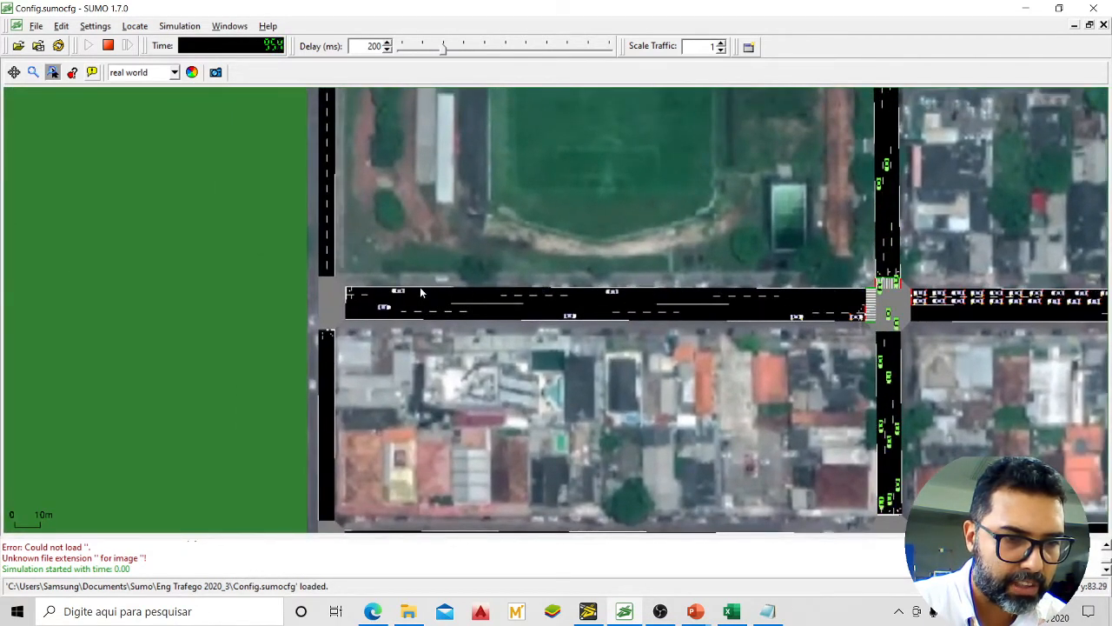
Show the whole network until the simulation ends, and keep all open files and views
scroll(295, 271, "down", 4)
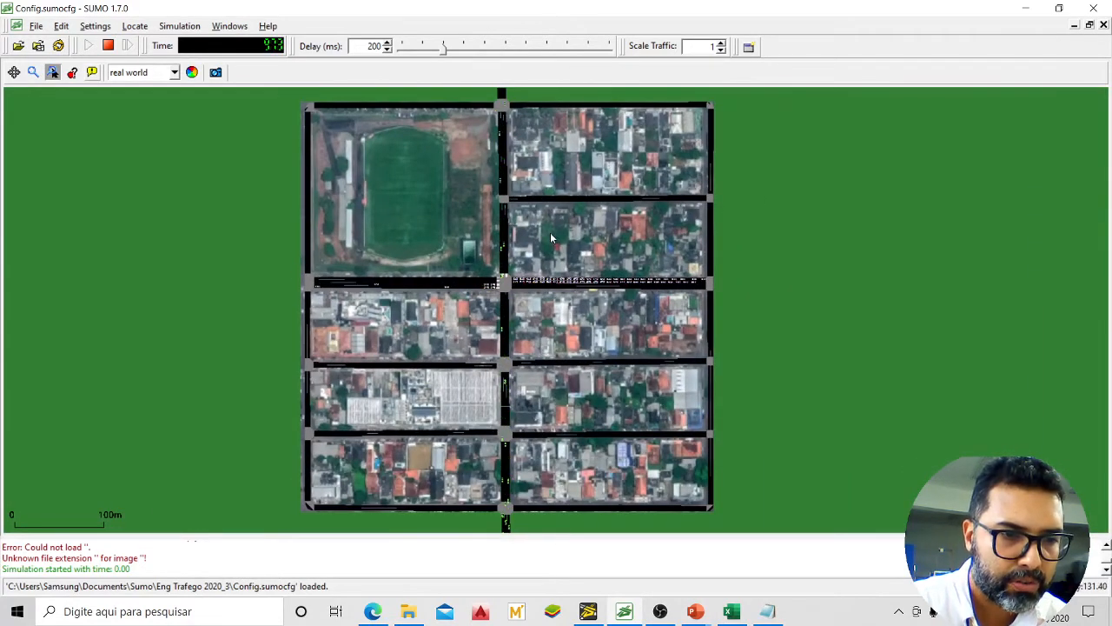
left_click_drag(551, 236, 590, 254)
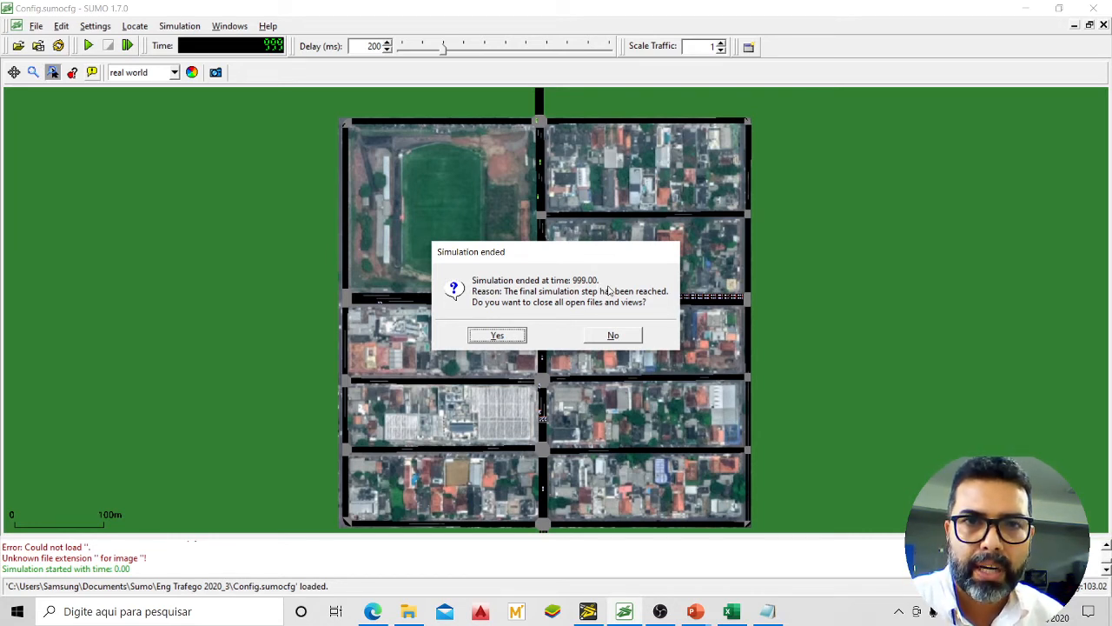
left_click(613, 337)
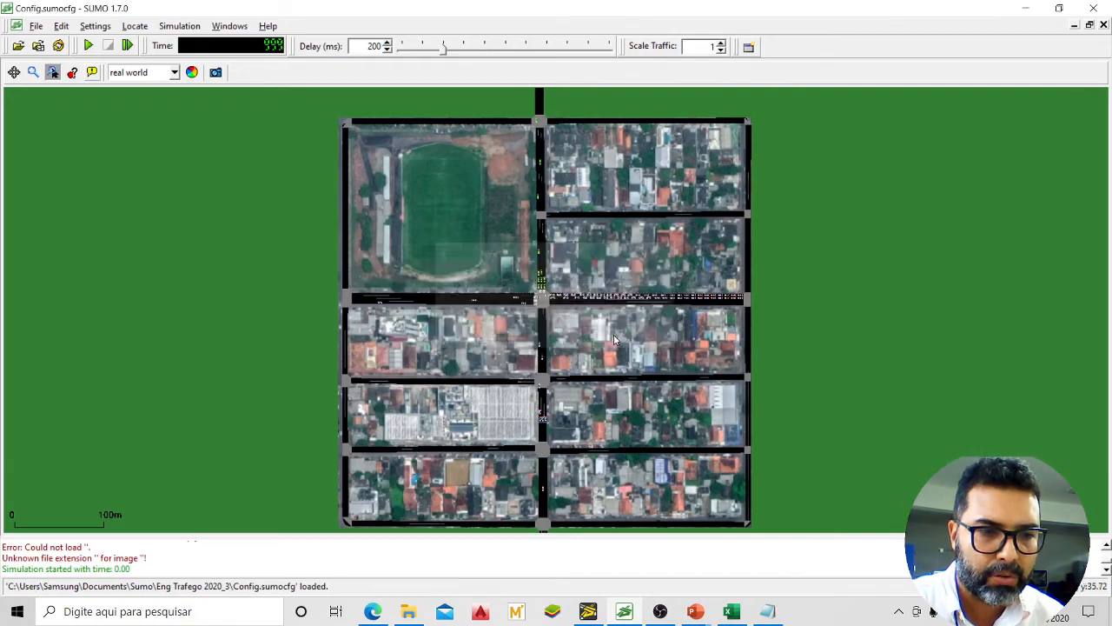
Switch to the Fluxos.rou routes file in Notepad and place the cursor before the id of Fluxo1
scroll(537, 294, "up", 5)
scroll(617, 270, "down", 8)
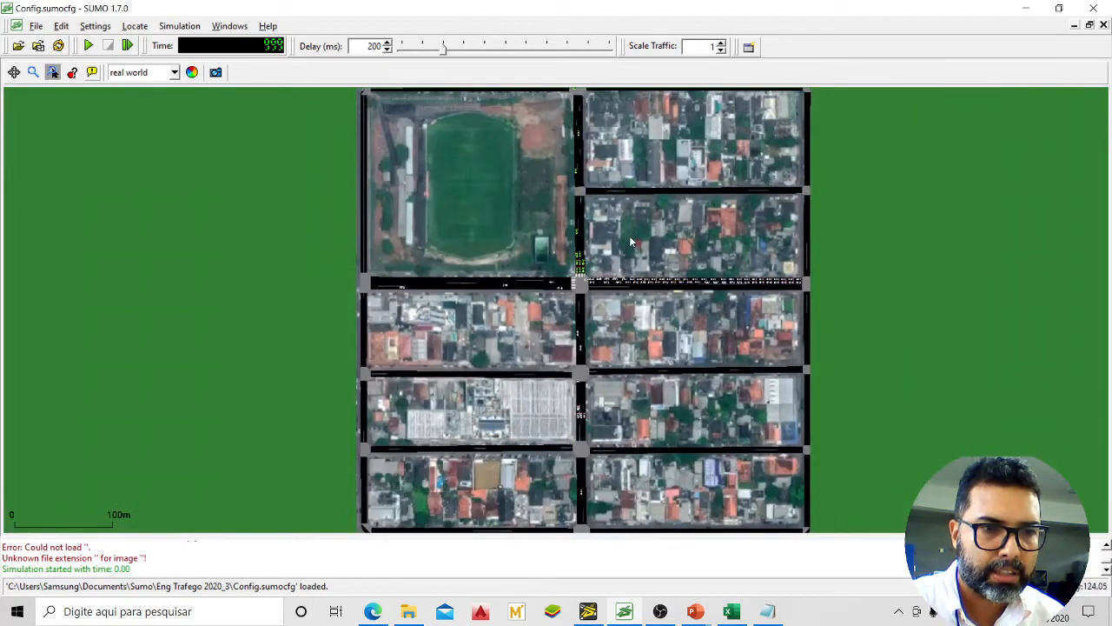
left_click(768, 613)
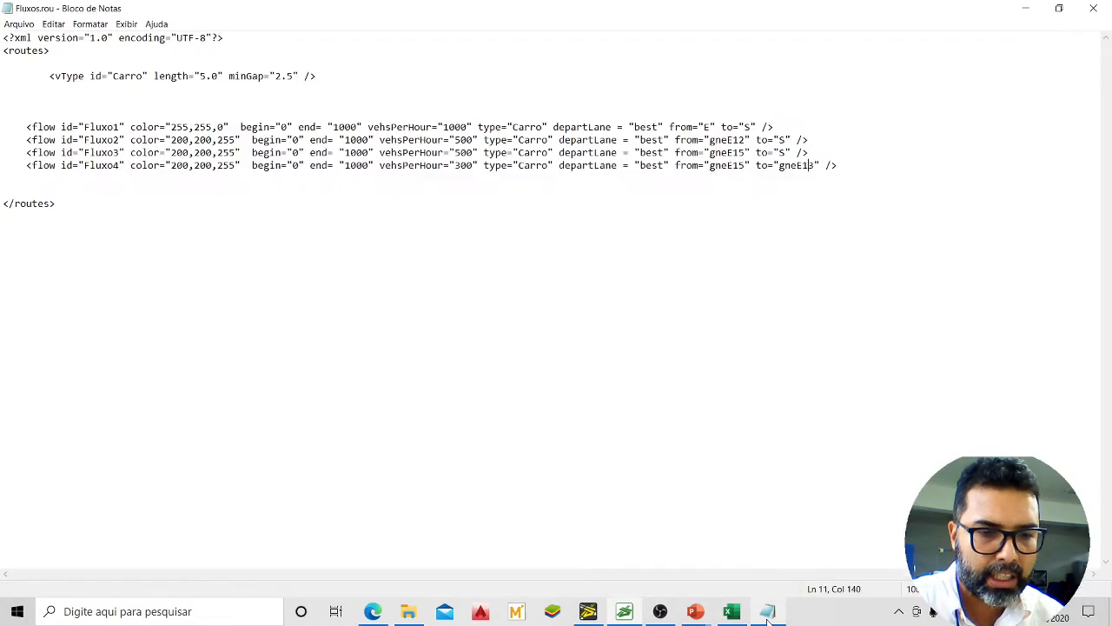
left_click(59, 127)
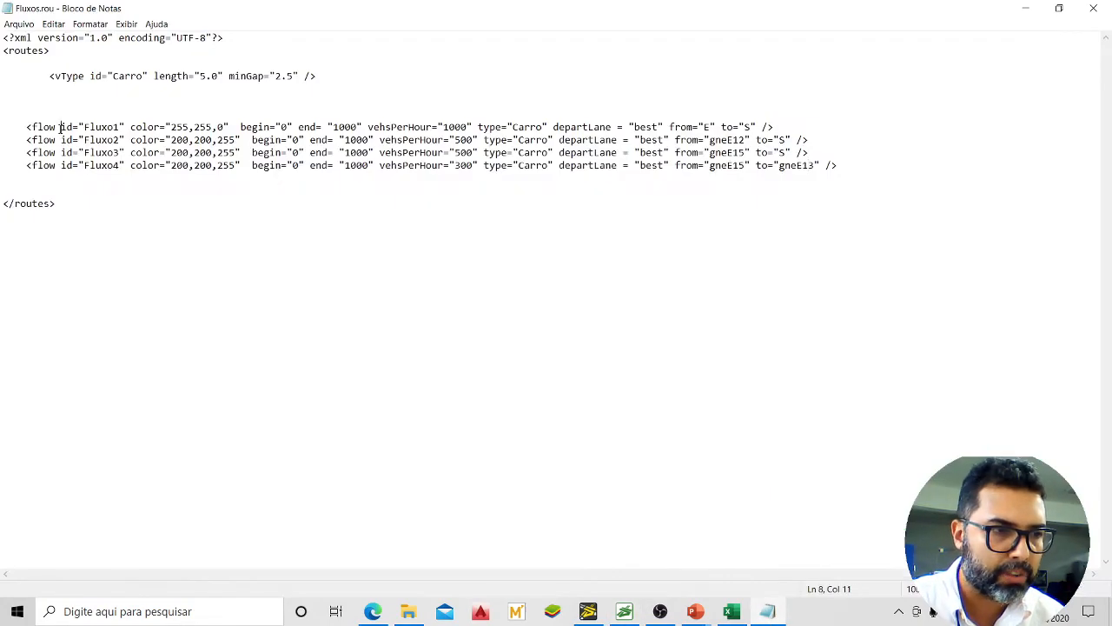
Switch to NETEDIT and point out the edge just east of the central intersection
left_click(589, 611)
scroll(687, 292, "down", 2)
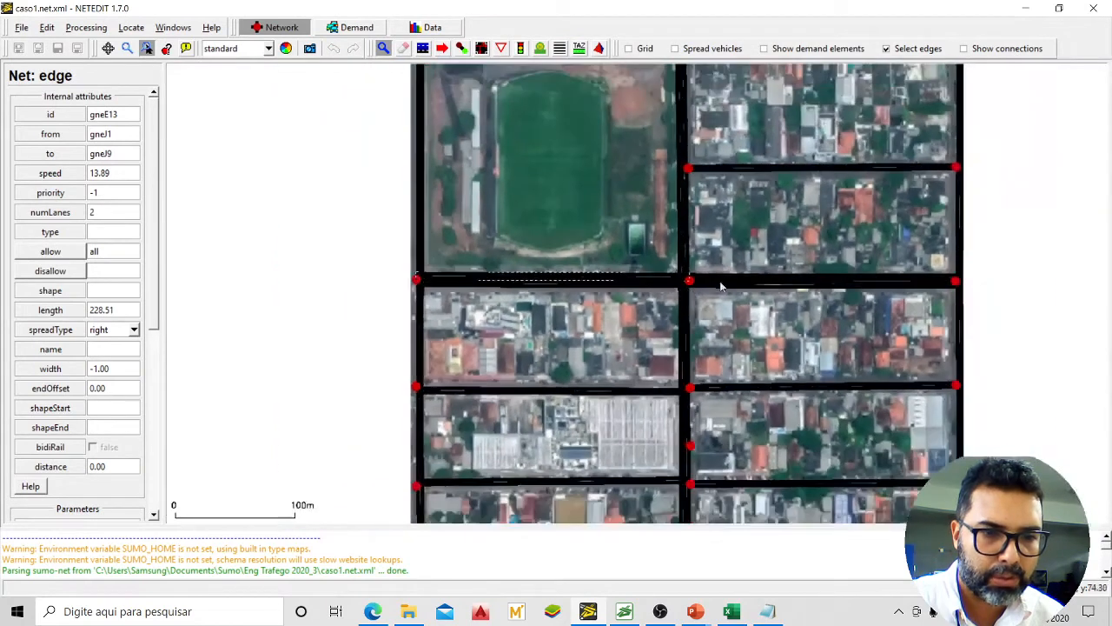
left_click(733, 286)
left_click(732, 289)
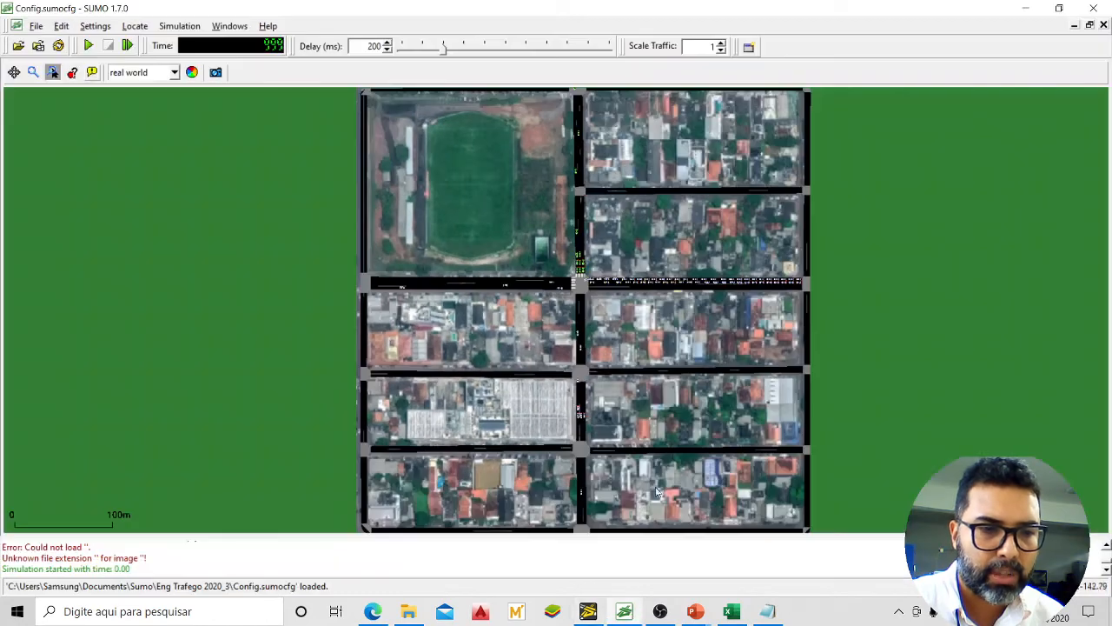
Switch to SUMO and examine the vehicle queues on the approaches to the central intersection
left_click(624, 611)
scroll(620, 322, "down", 2)
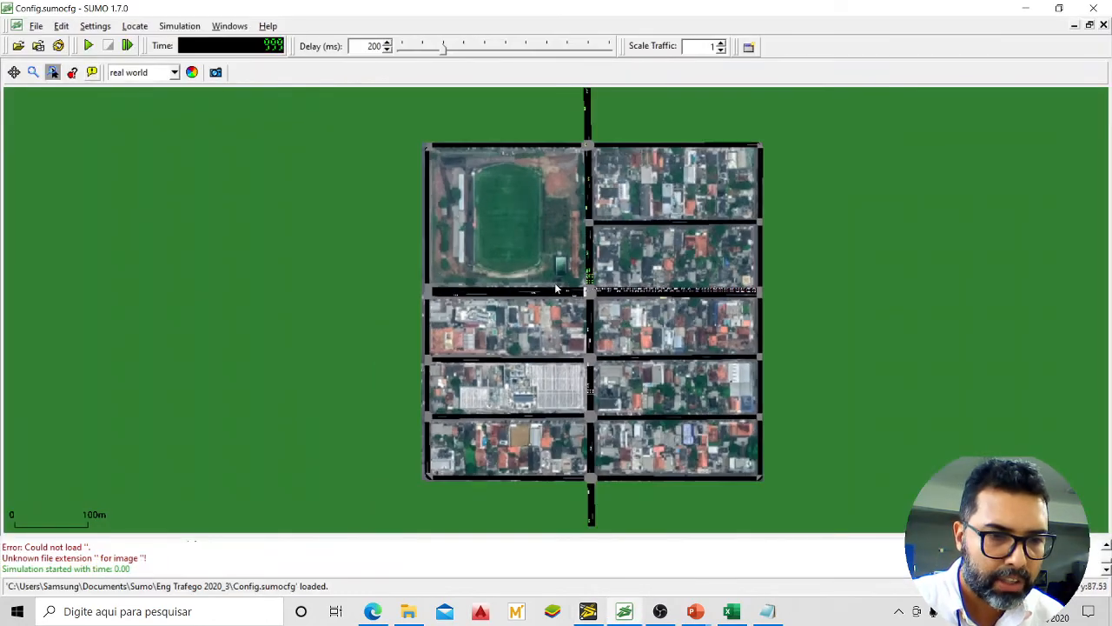
scroll(609, 294, "up", 3)
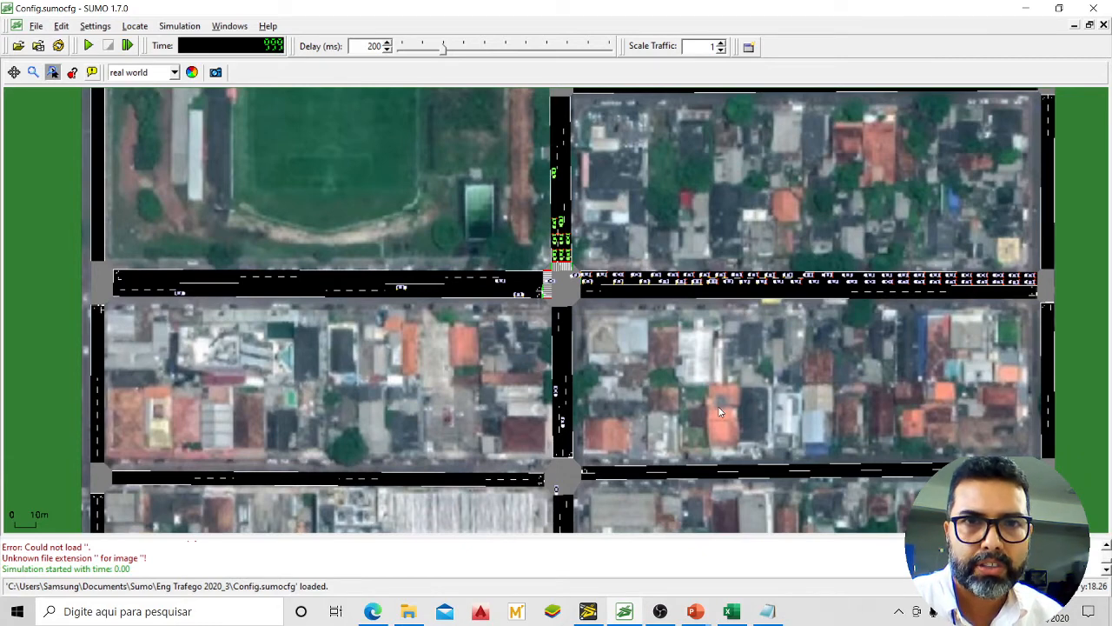
scroll(636, 338, "down", 3)
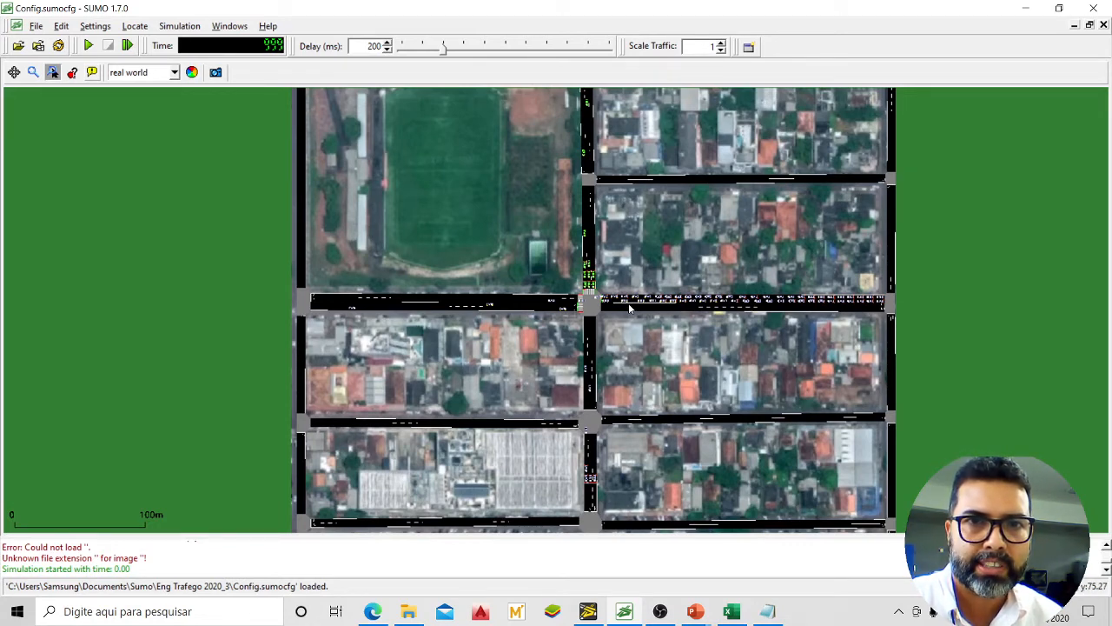
scroll(620, 326, "down", 3)
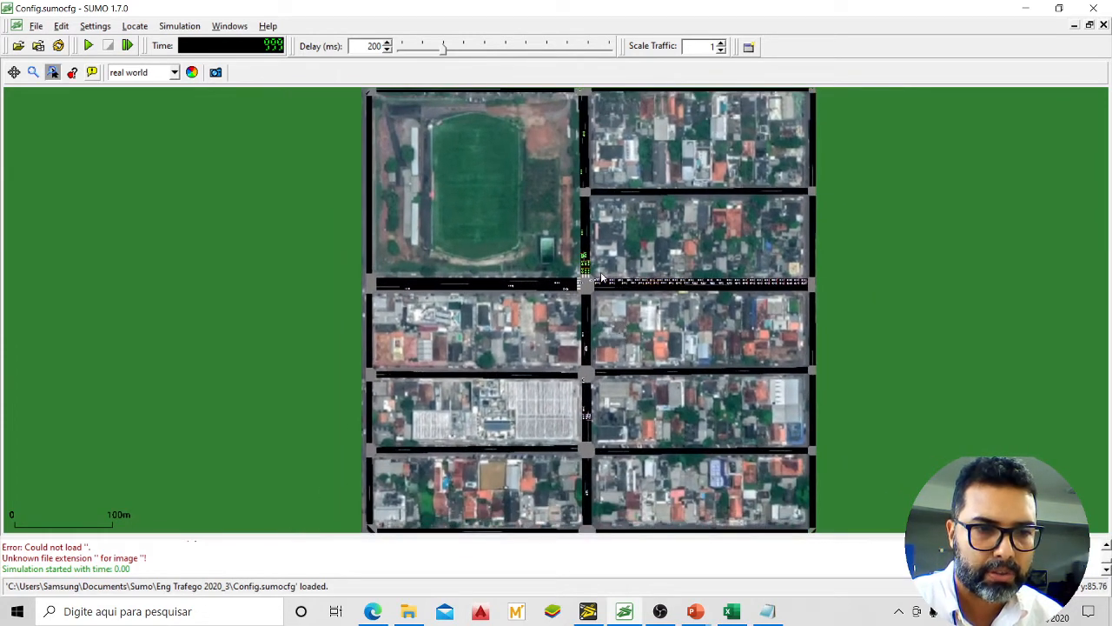
left_click_drag(603, 263, 607, 281)
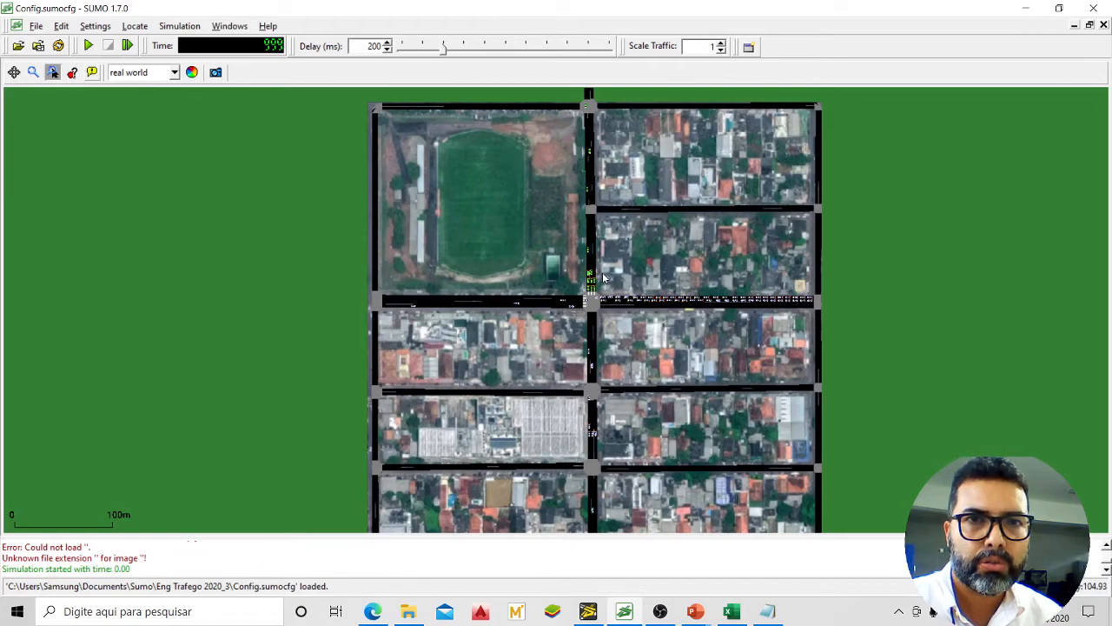
scroll(604, 278, "up", 6)
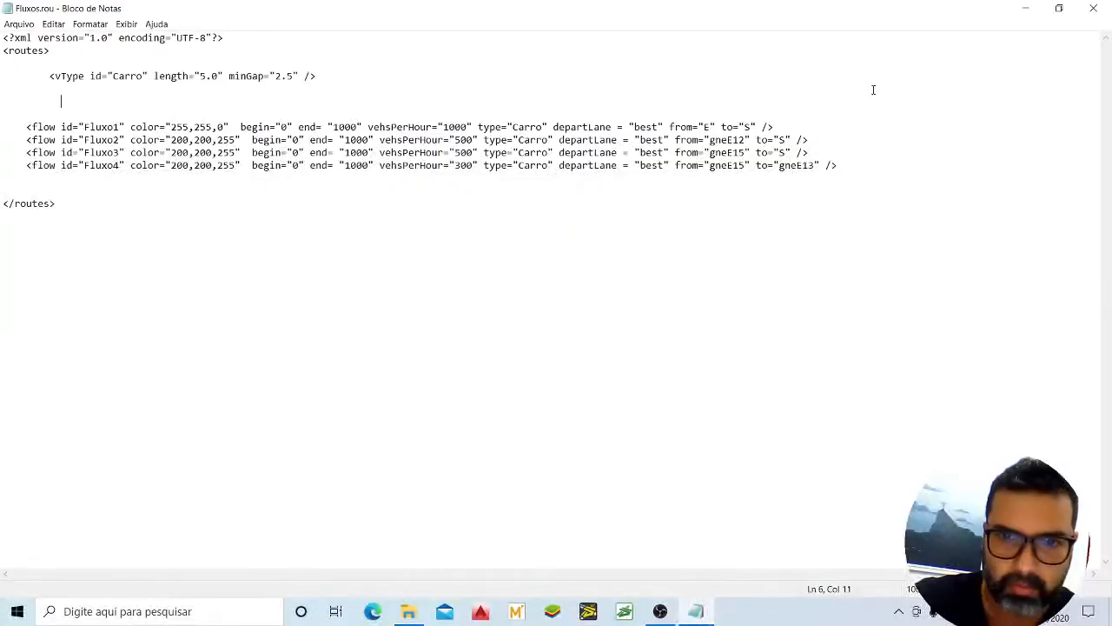
In the Fluxos.rou file in Notepad, highlight the vehsPerHour attribute of Fluxo1 and its value
key("F1")
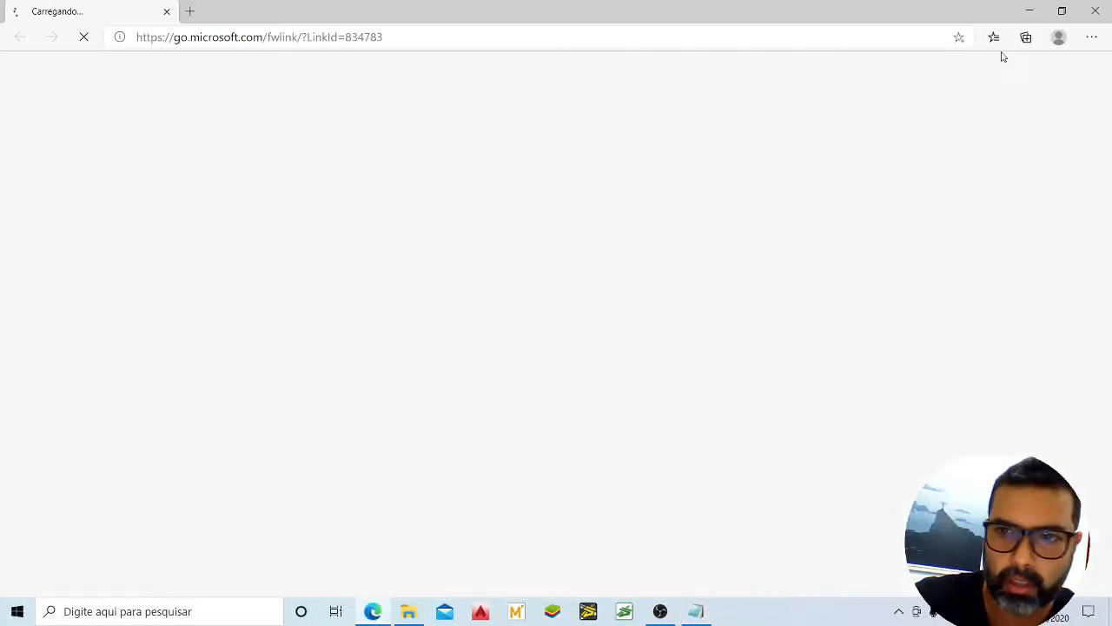
key("alt+F4")
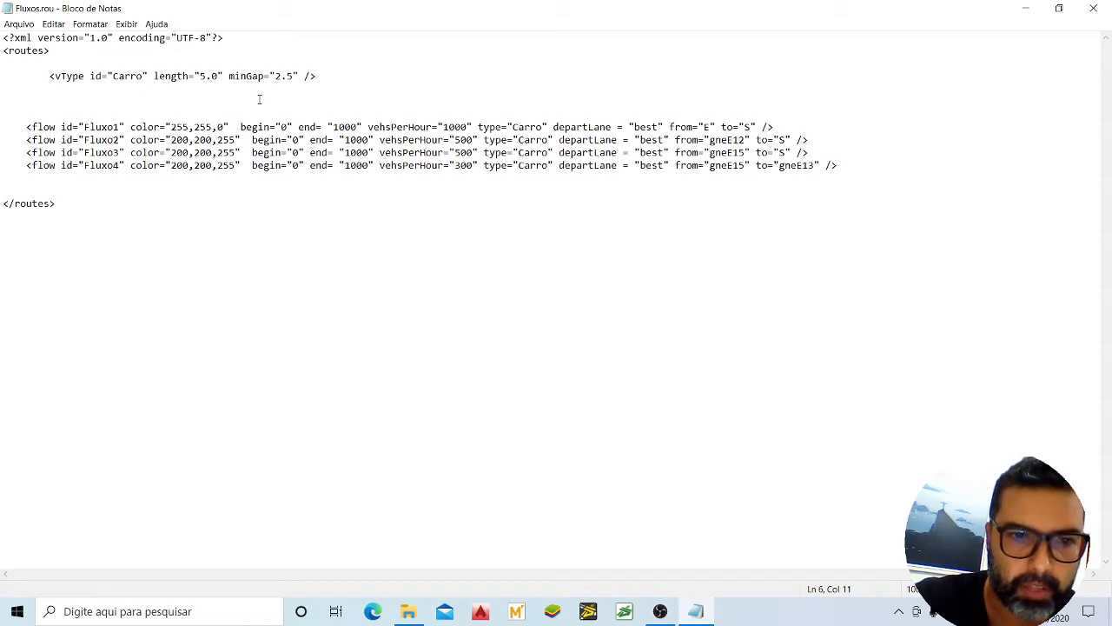
left_click(311, 140)
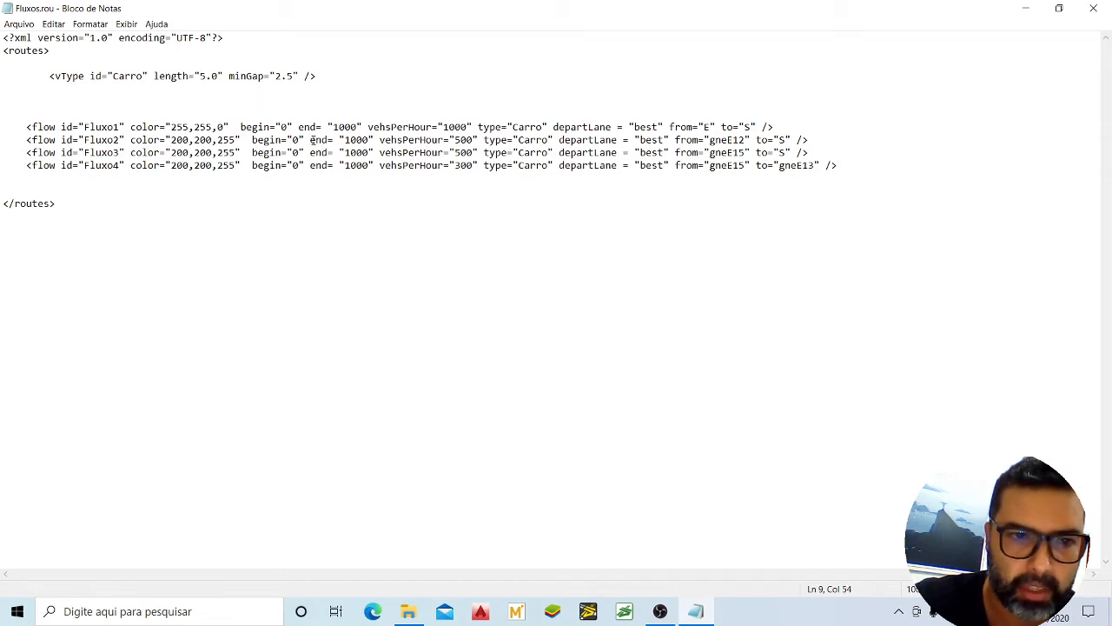
left_click(292, 112)
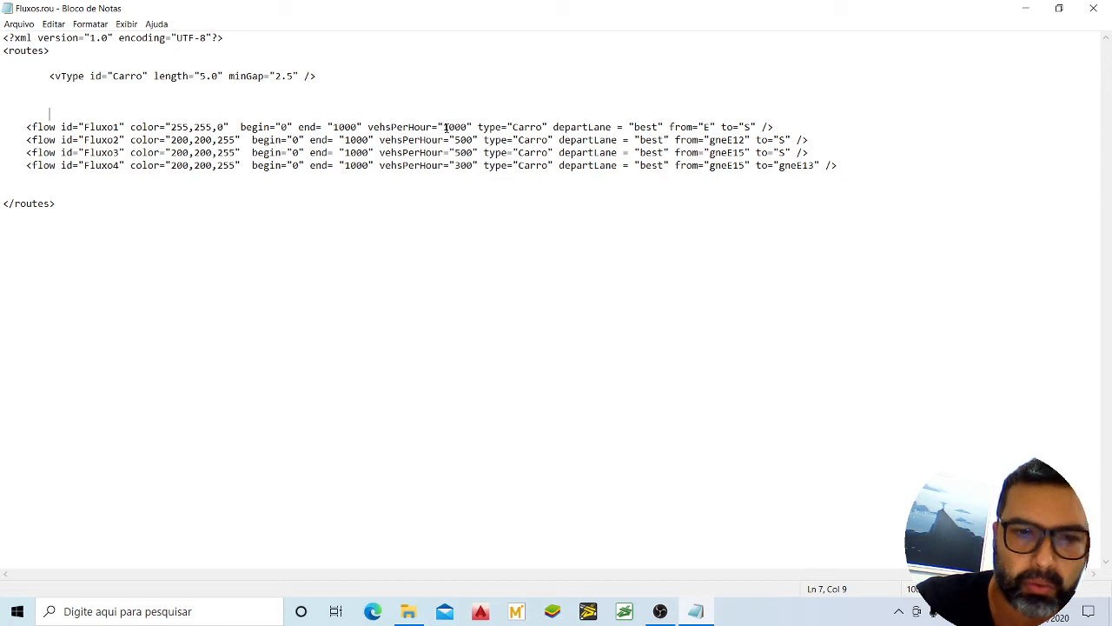
left_click(444, 127)
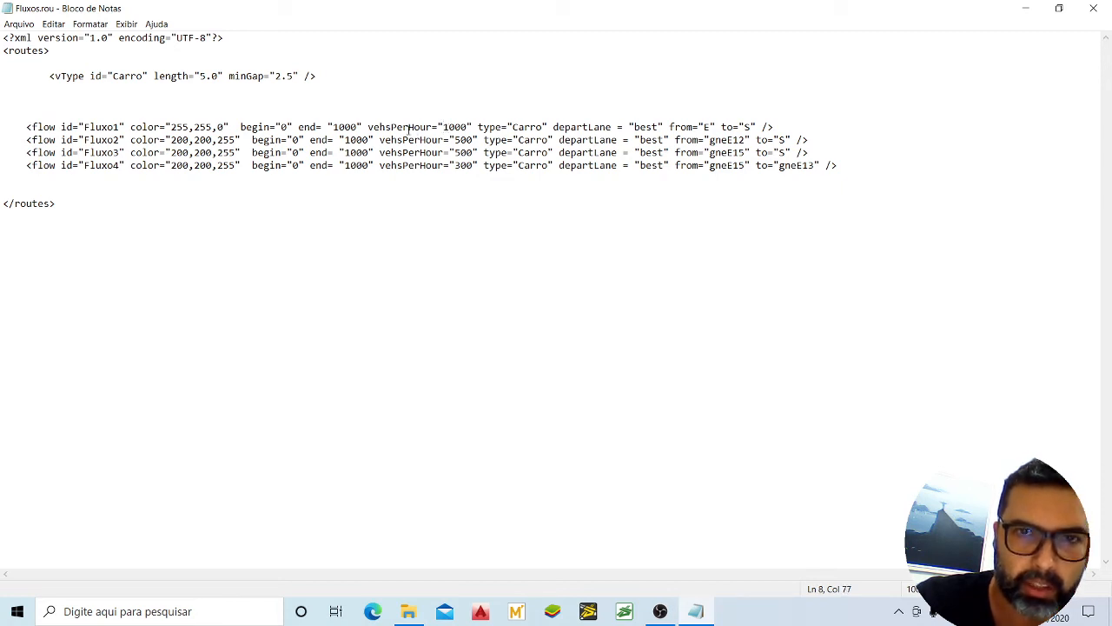
left_click_drag(369, 127, 474, 127)
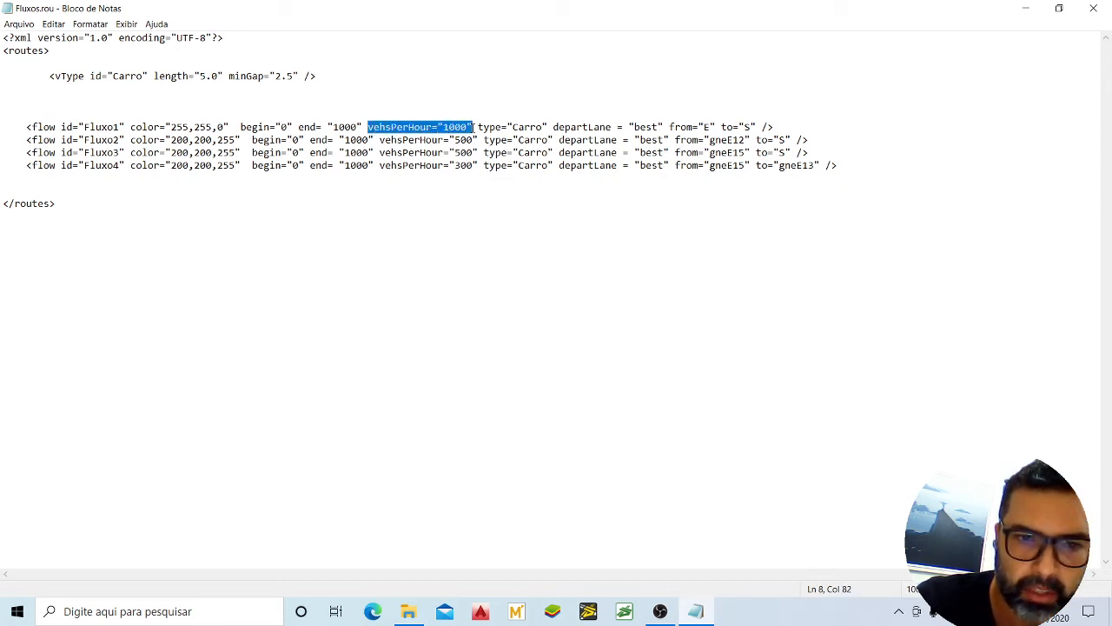
left_click(385, 127)
left_click_drag(472, 127, 369, 122)
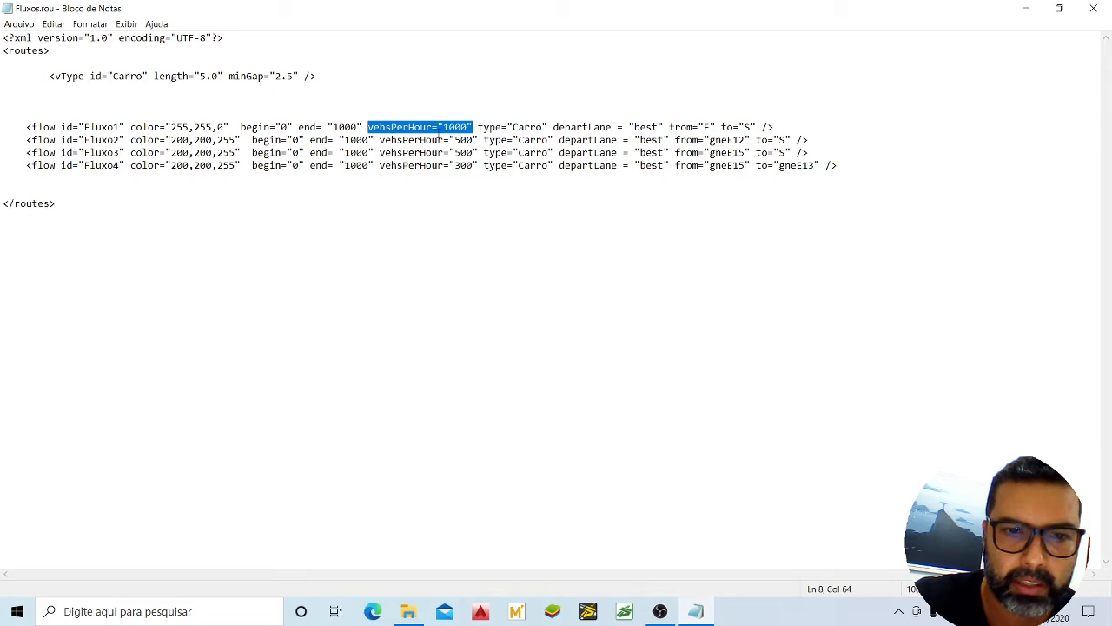
left_click_drag(443, 127, 468, 127)
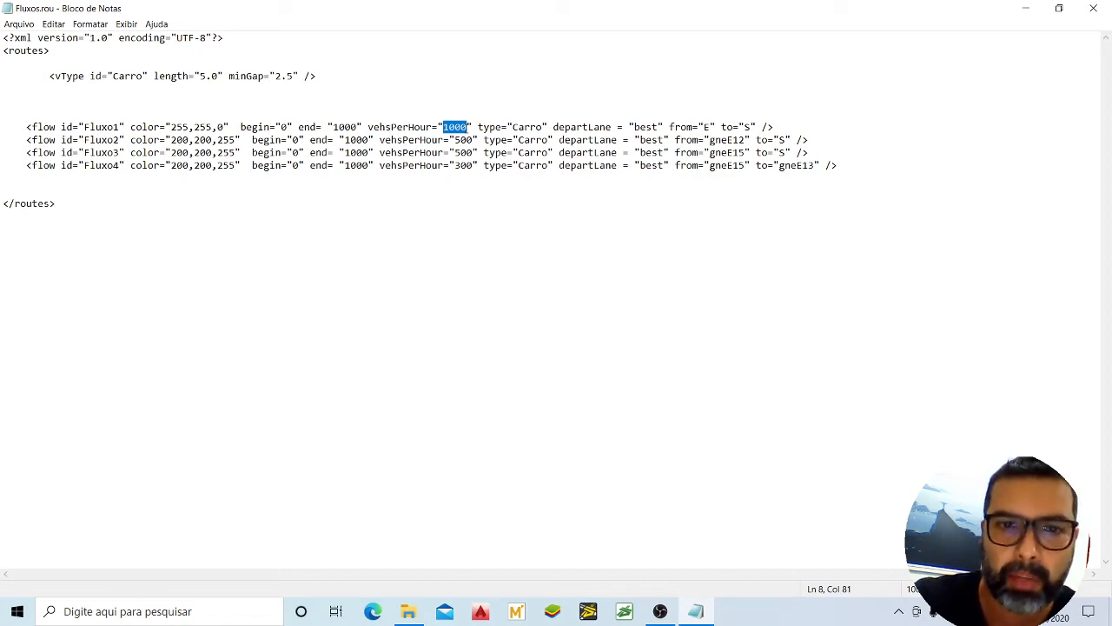
Highlight the end time value in the Fluxo1 line
left_click_drag(472, 127, 333, 127)
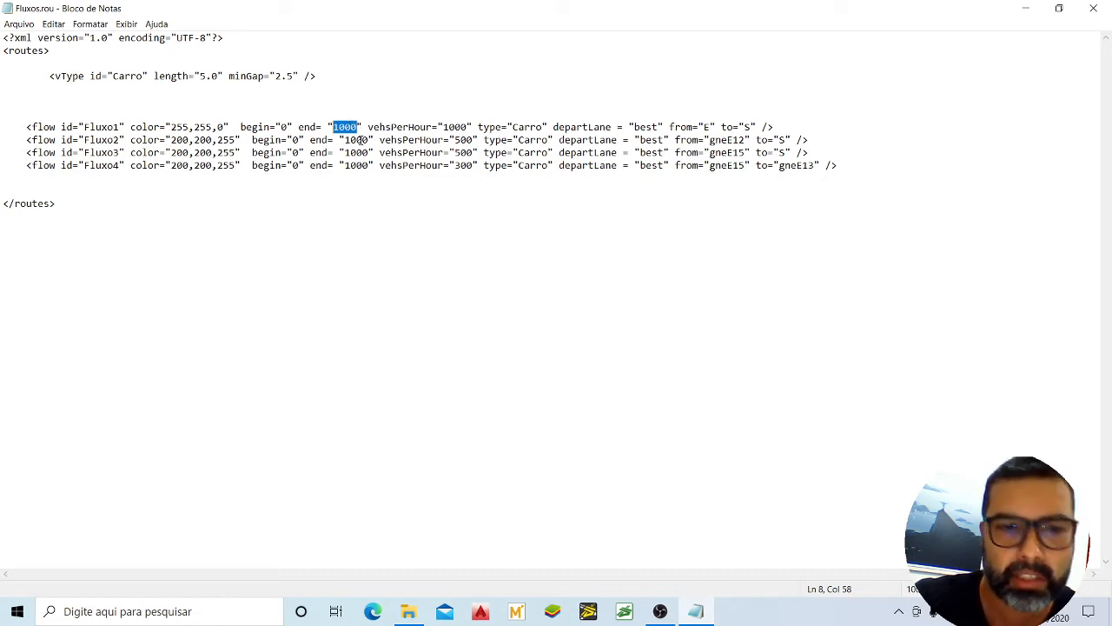
left_click(329, 127)
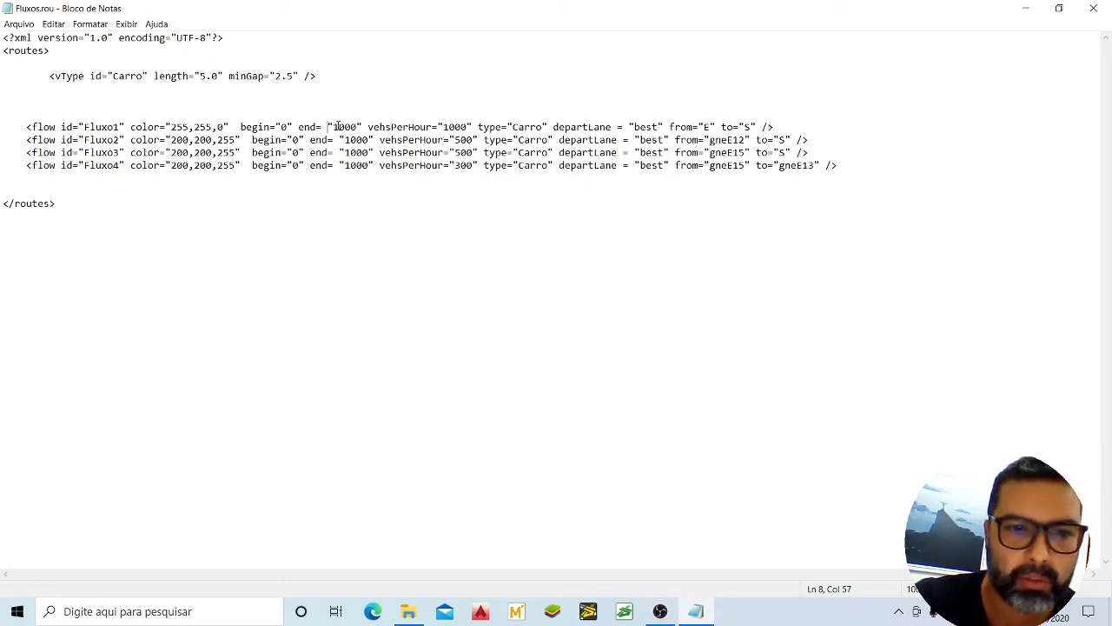
left_click_drag(334, 127, 359, 128)
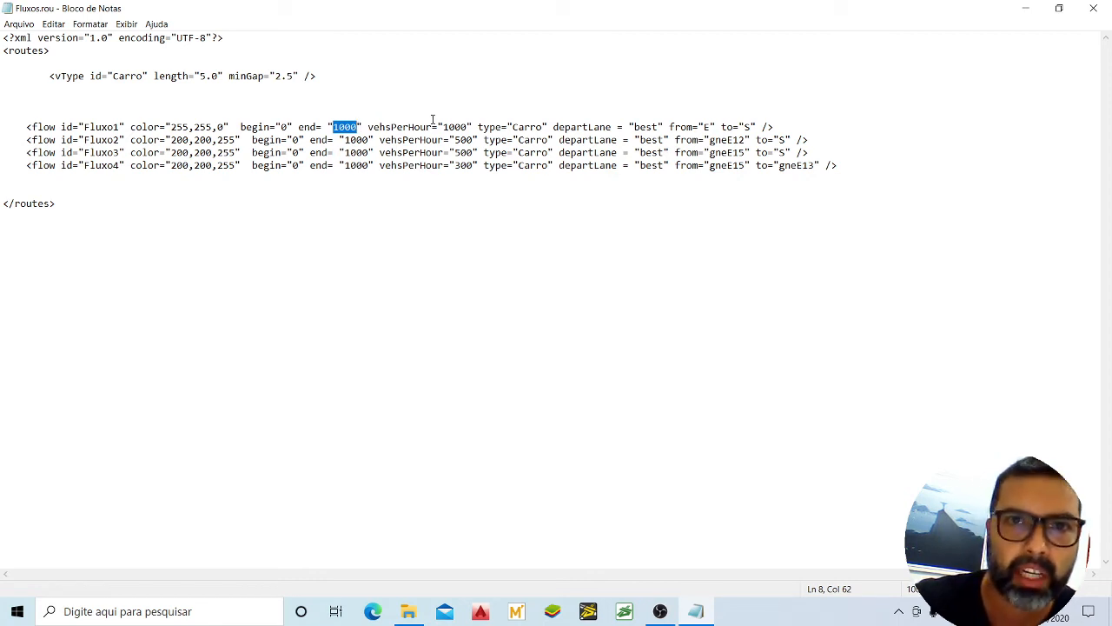
left_click(355, 127)
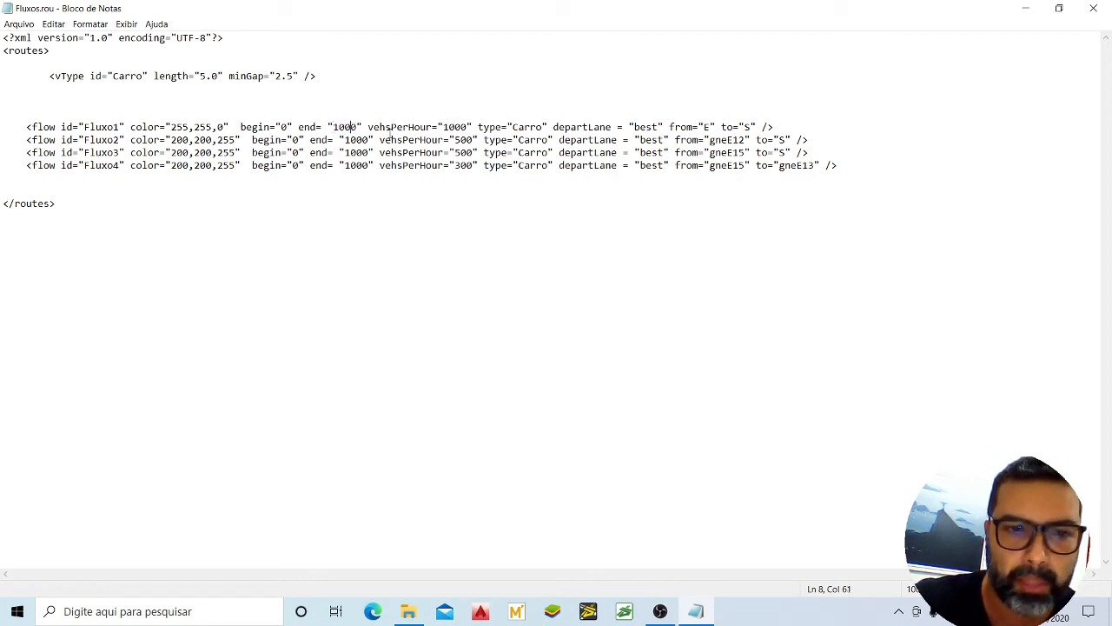
Highlight the hourly vehicle count of Fluxo1 again, along with the Hour part of the attribute name
left_click(443, 127)
left_click_drag(443, 127, 470, 128)
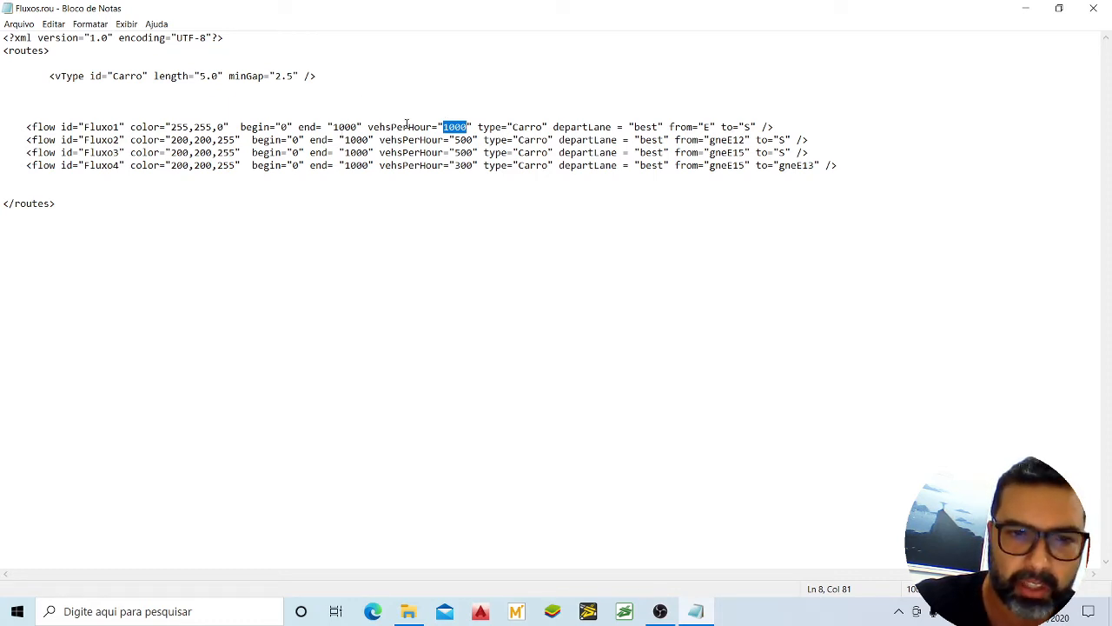
left_click_drag(404, 127, 432, 127)
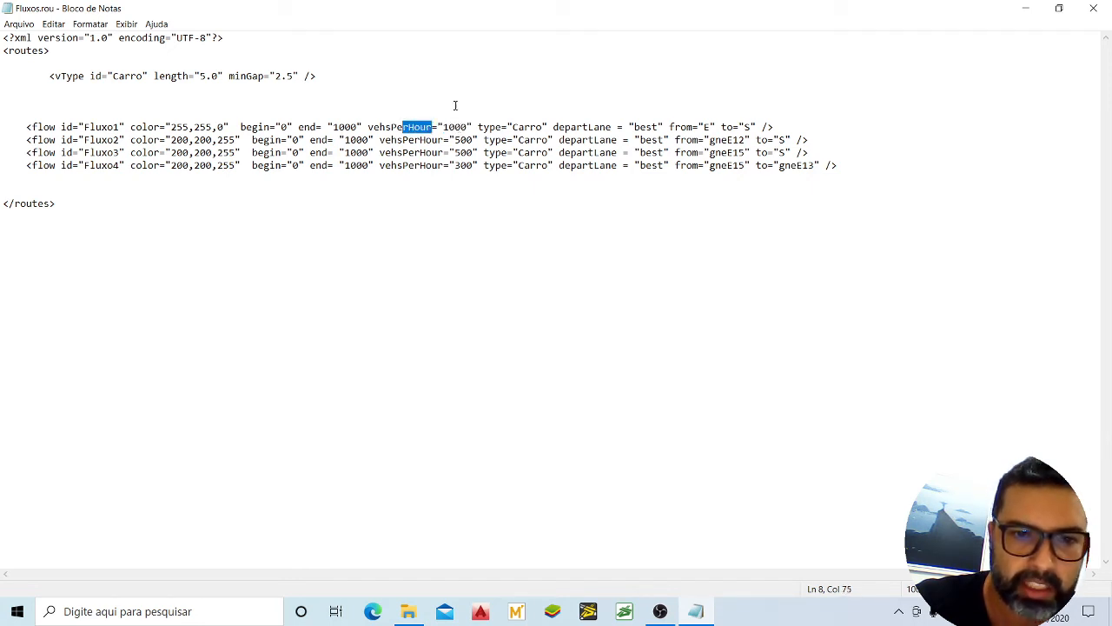
left_click(369, 127)
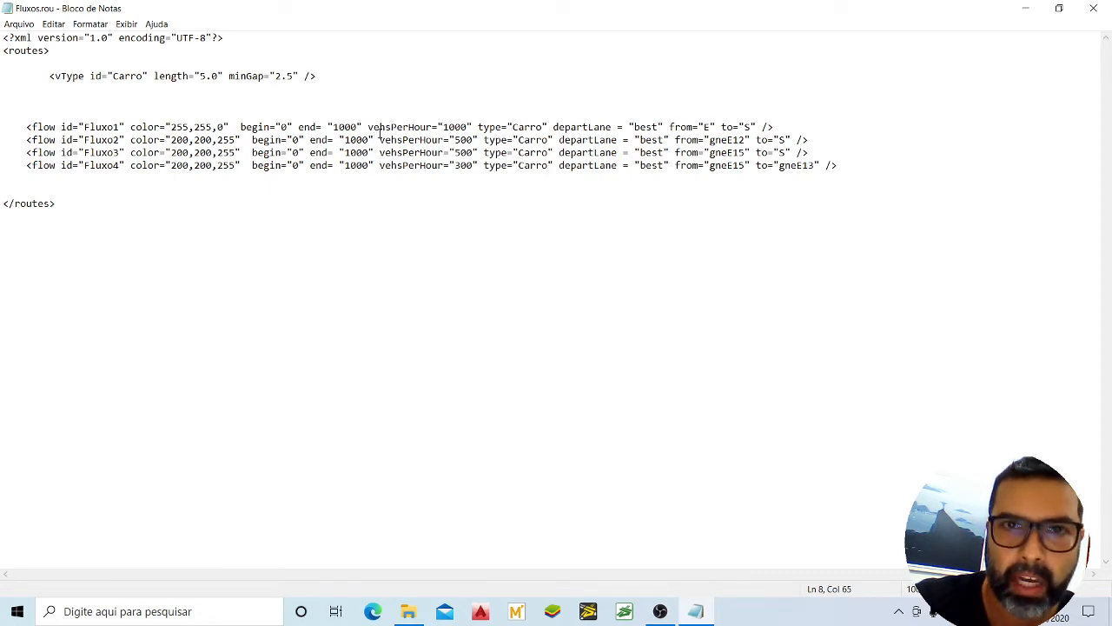
Point out the type and begin attributes of Fluxo1 and the color attribute of Fluxo4
left_click(507, 127)
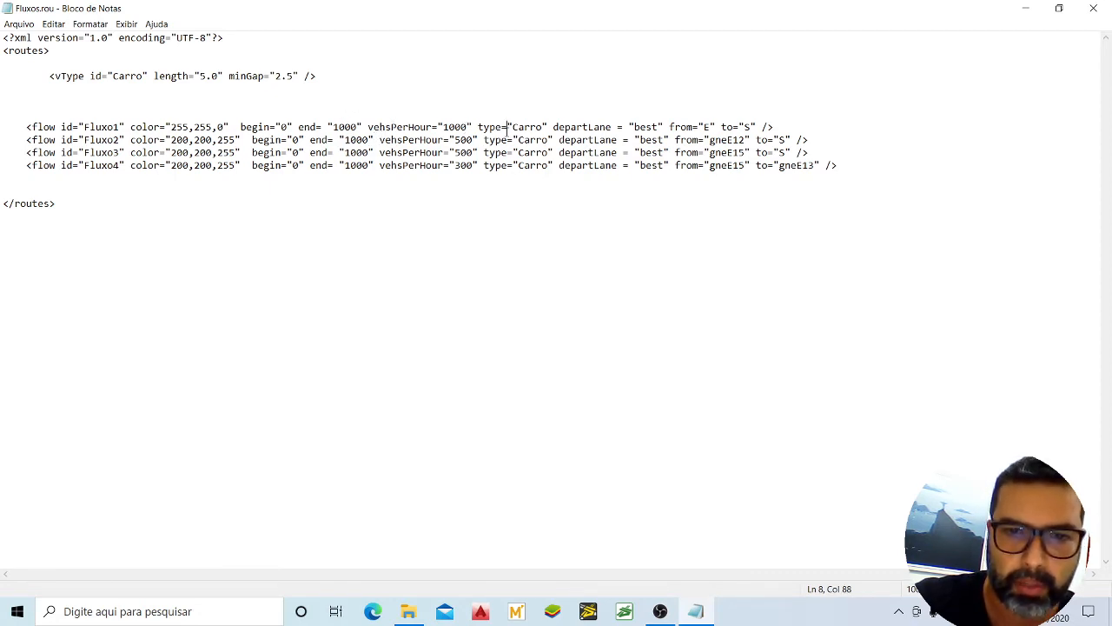
left_click(387, 105)
left_click(293, 119)
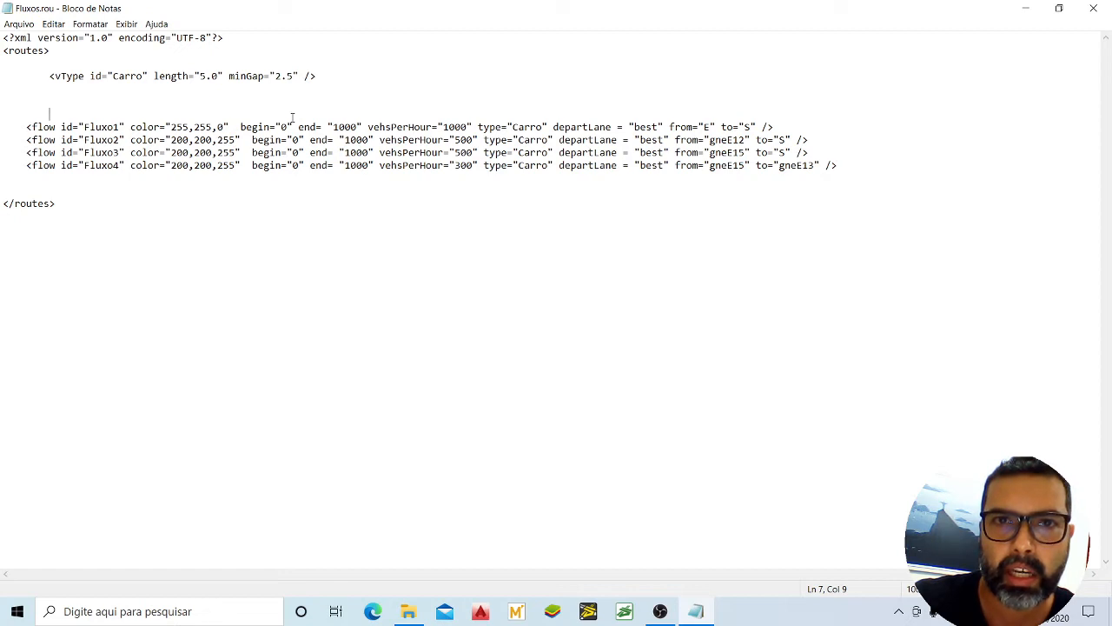
left_click(287, 127)
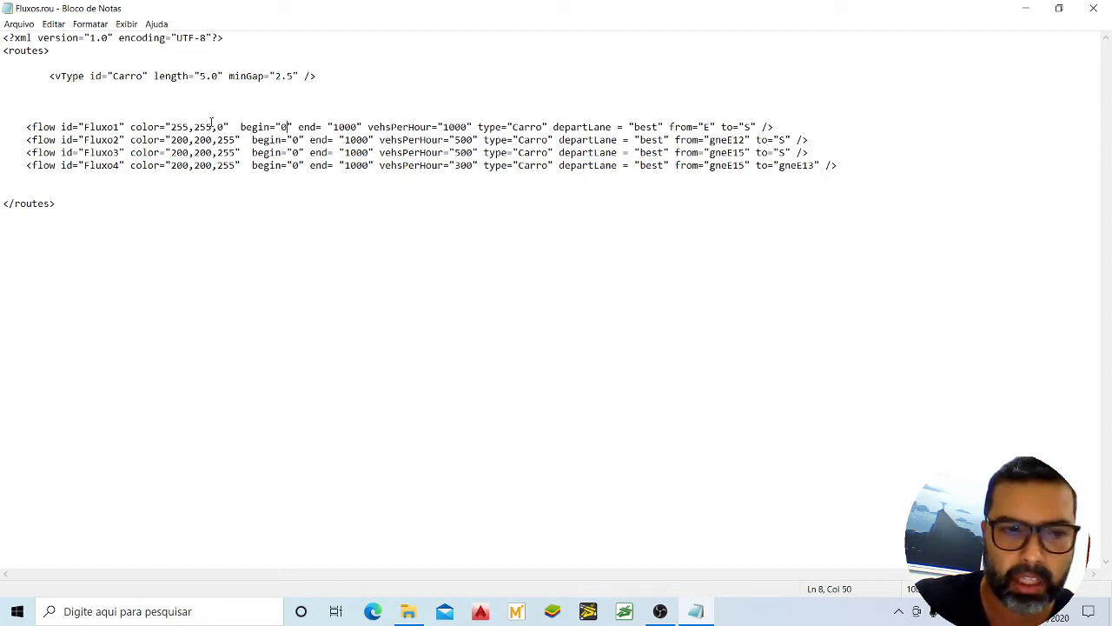
left_click(228, 165)
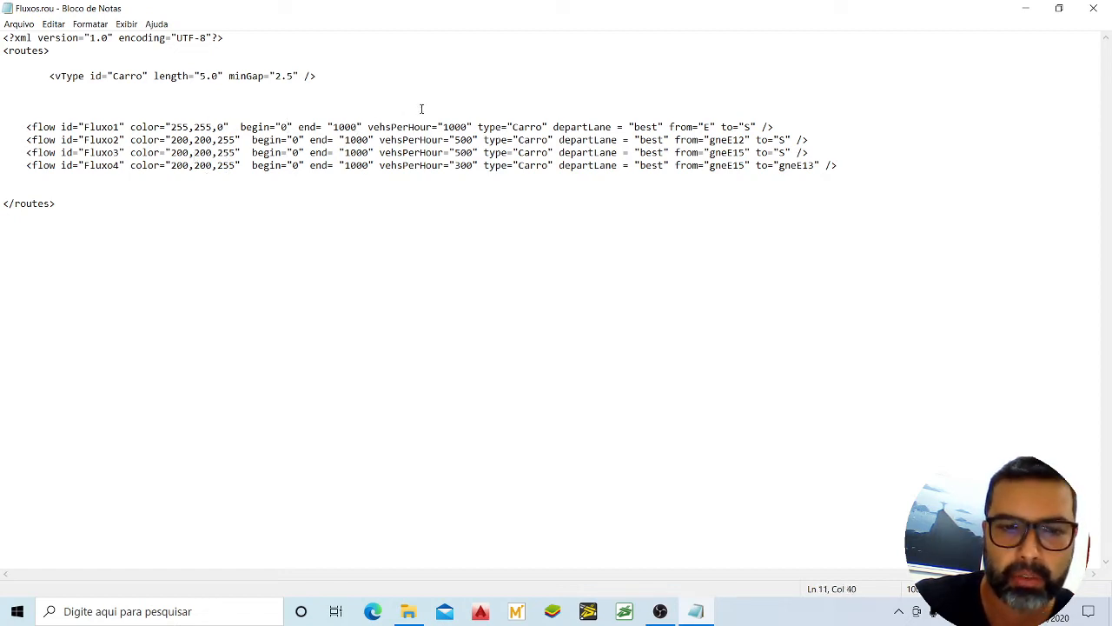
Compare the vehsPerHour values of the four flows, highlighting those of Fluxo1 and Fluxo2
left_click_drag(442, 127, 477, 127)
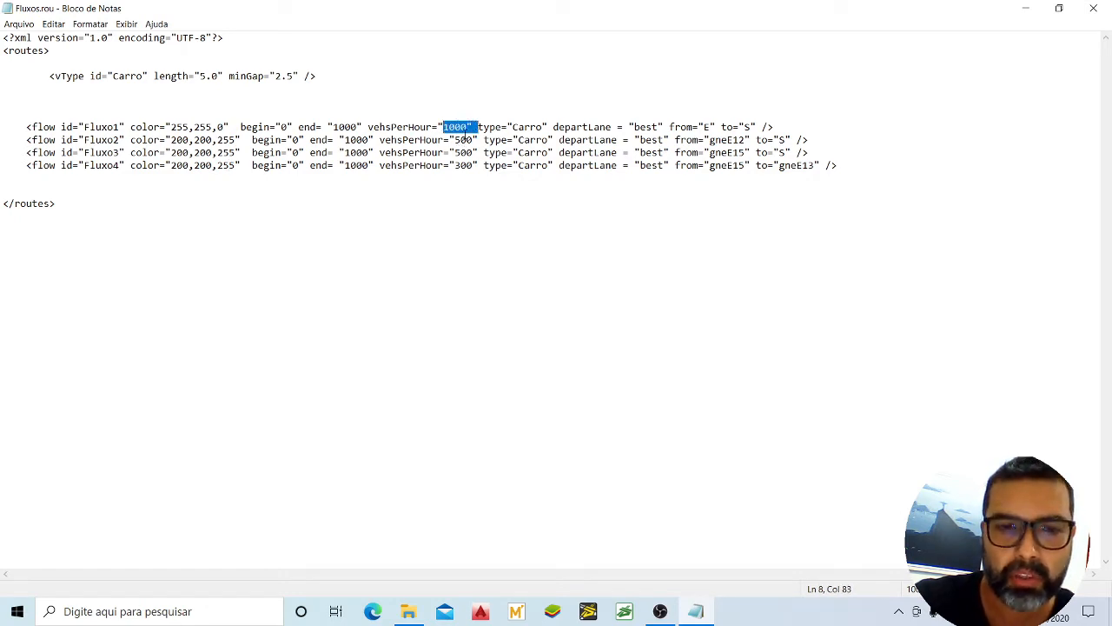
left_click(465, 137)
left_click(462, 148)
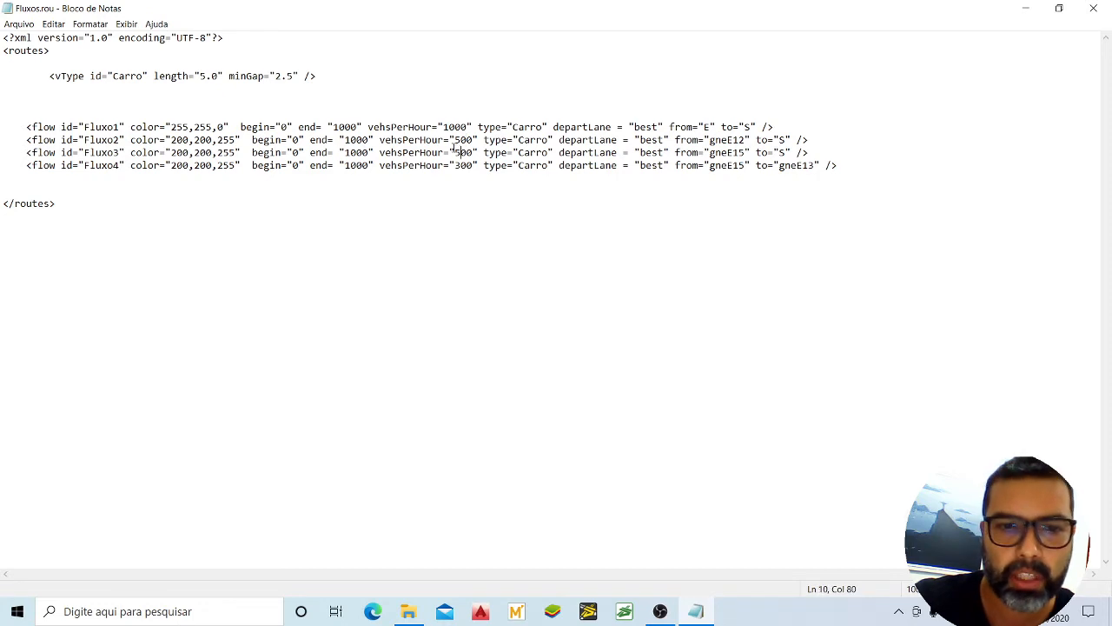
left_click_drag(451, 138, 478, 139)
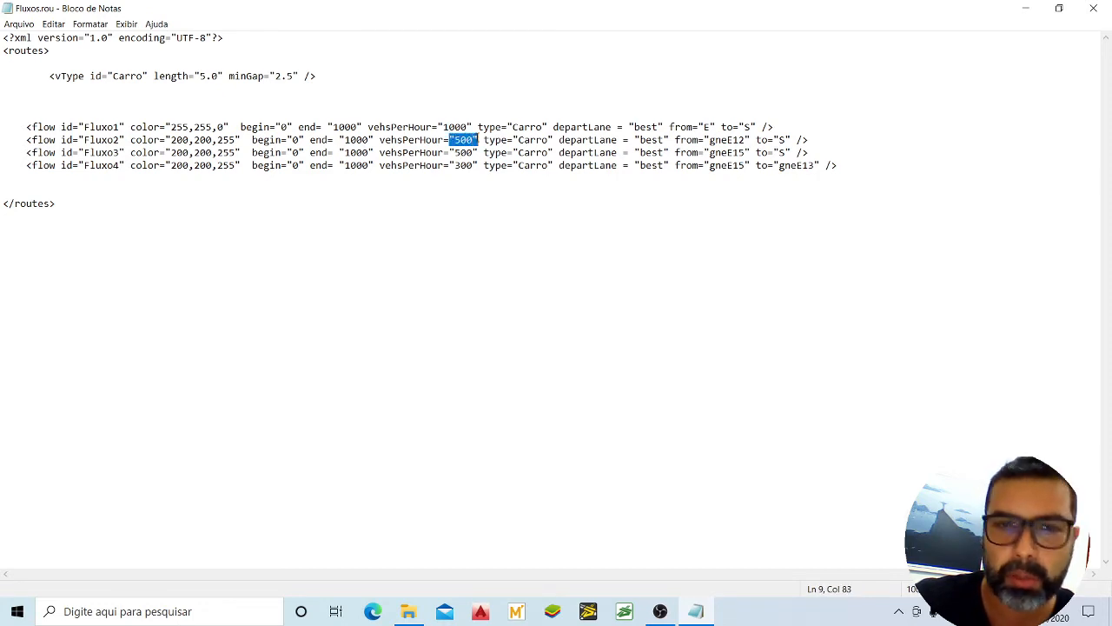
left_click(462, 137)
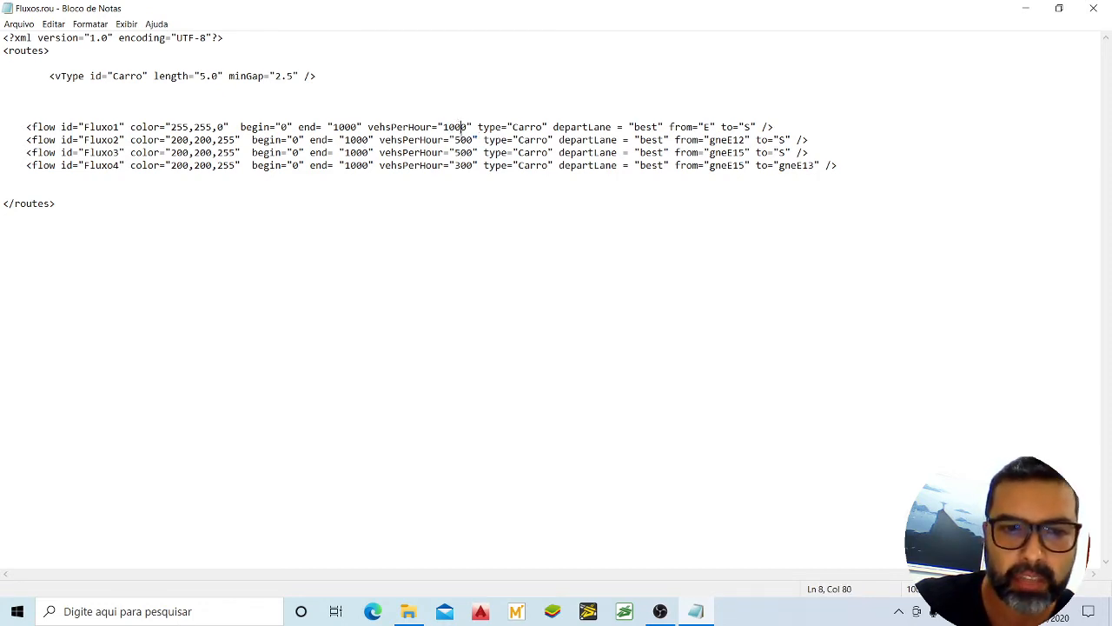
left_click(468, 152)
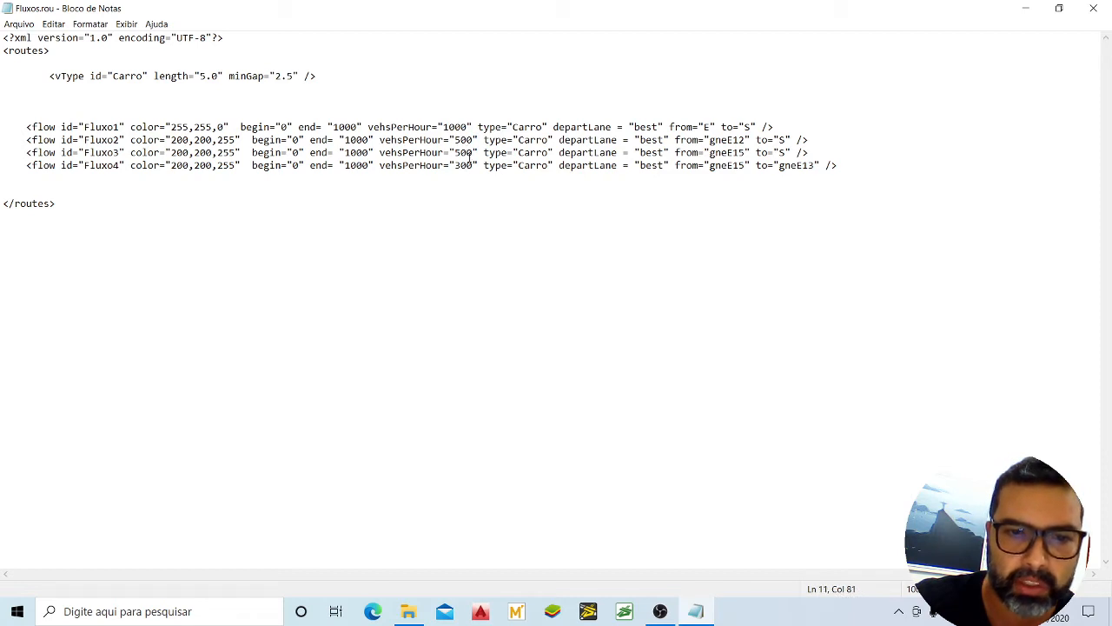
Point out the vehsPerHour attribute of Fluxo1 and the begin attribute of Fluxo3
left_click(468, 127)
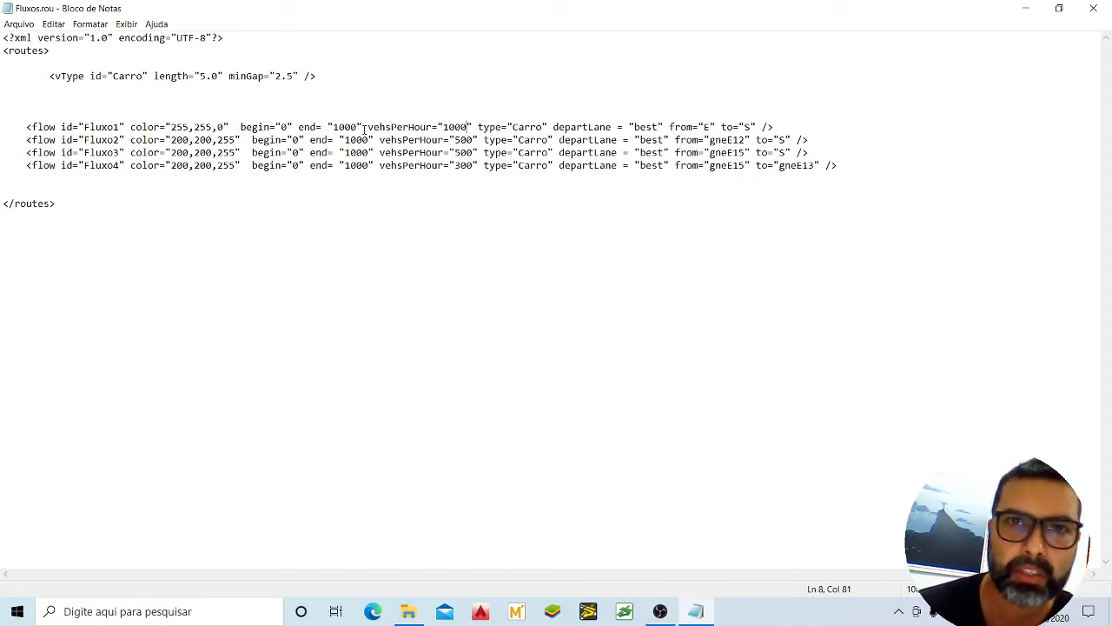
left_click(287, 152)
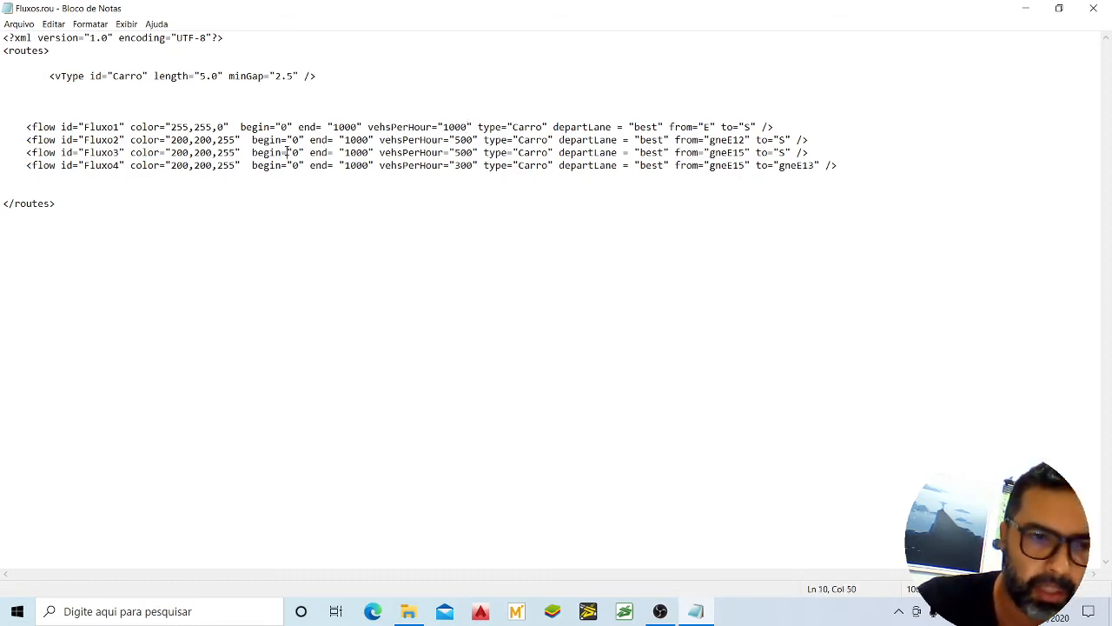
left_click(379, 127)
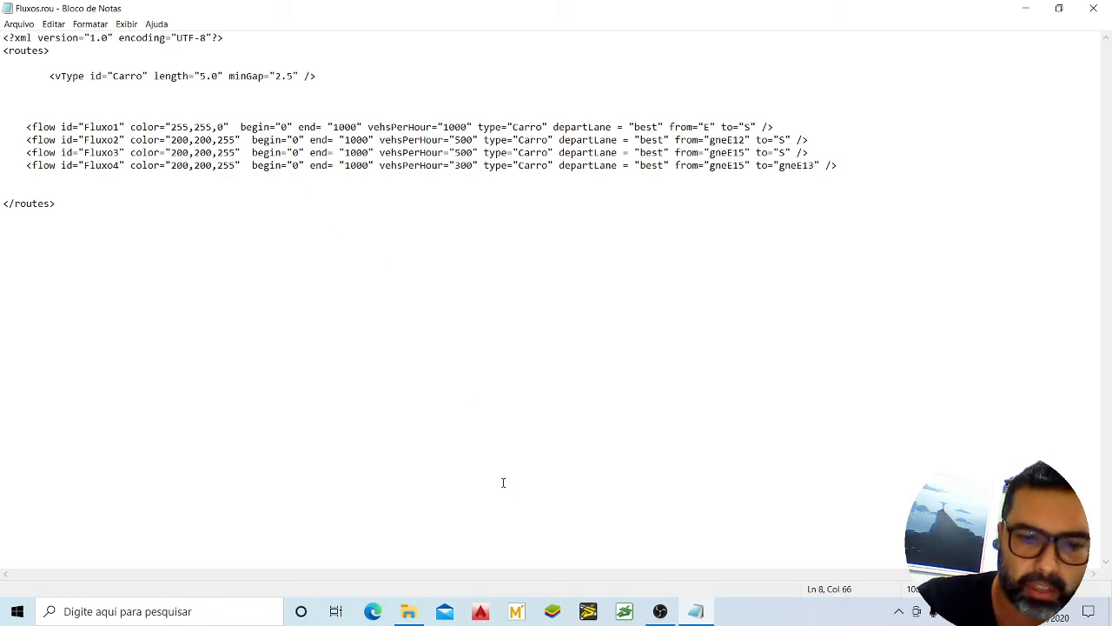
Switch to NETEDIT and open the recent network caso1.net.xml
left_click(589, 611)
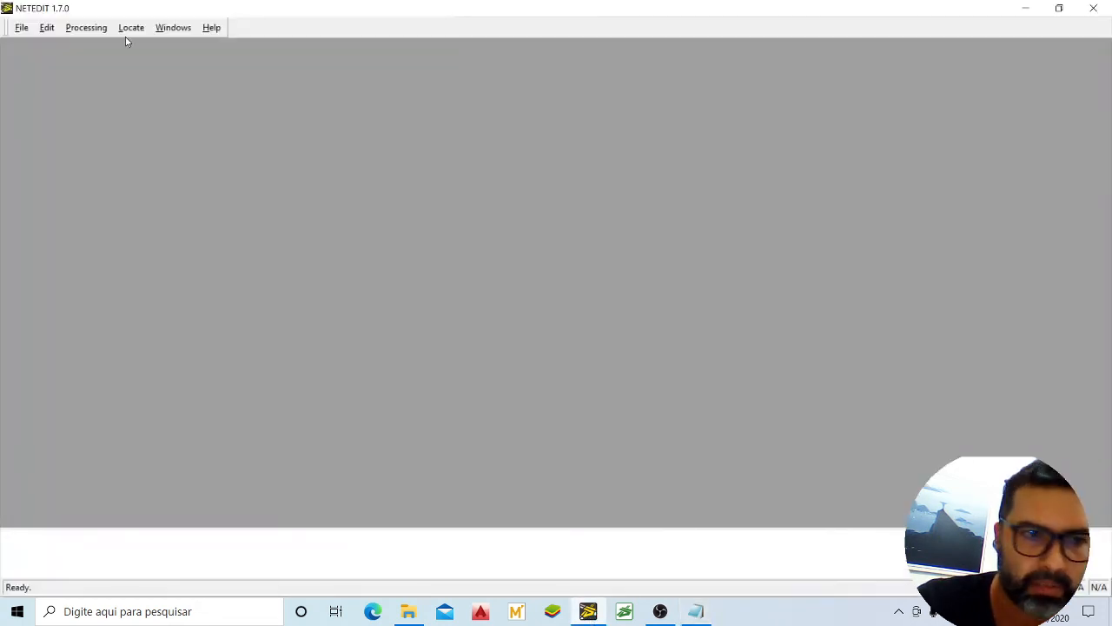
left_click(23, 30)
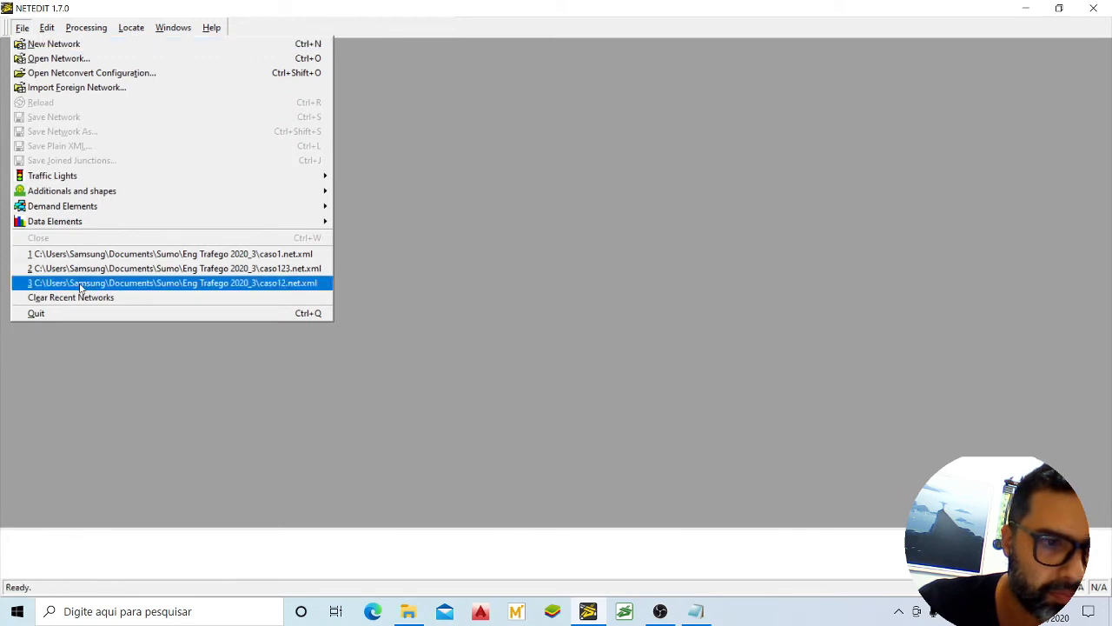
left_click(106, 255)
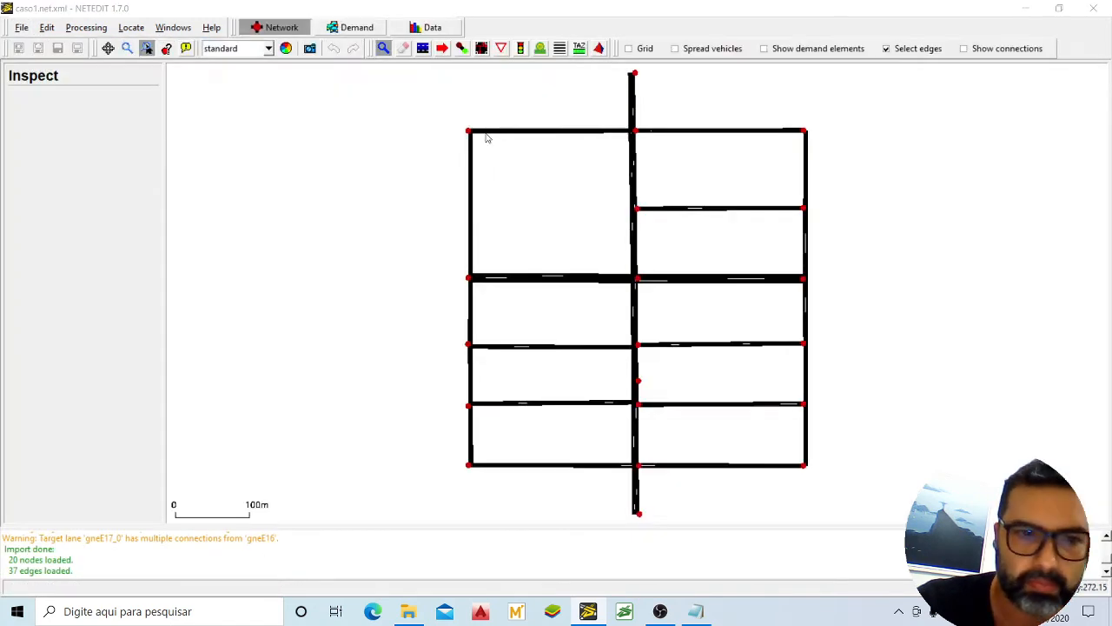
Set the network view to the real world scheme and load the saved decal that places caso1.PNG as the background image
left_click(267, 48)
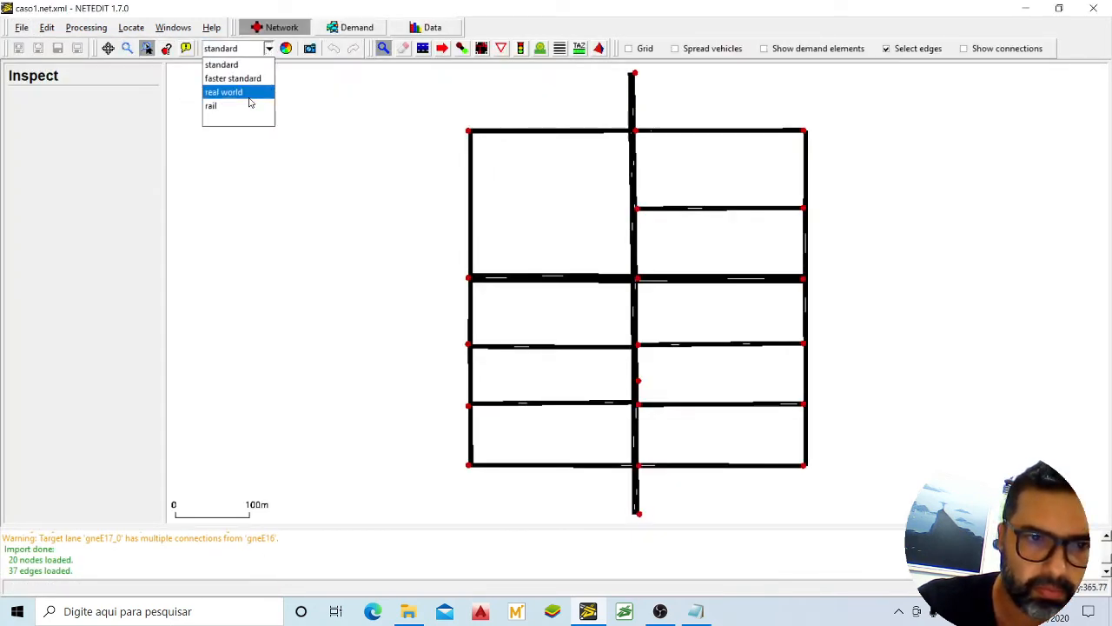
left_click(249, 94)
left_click(287, 49)
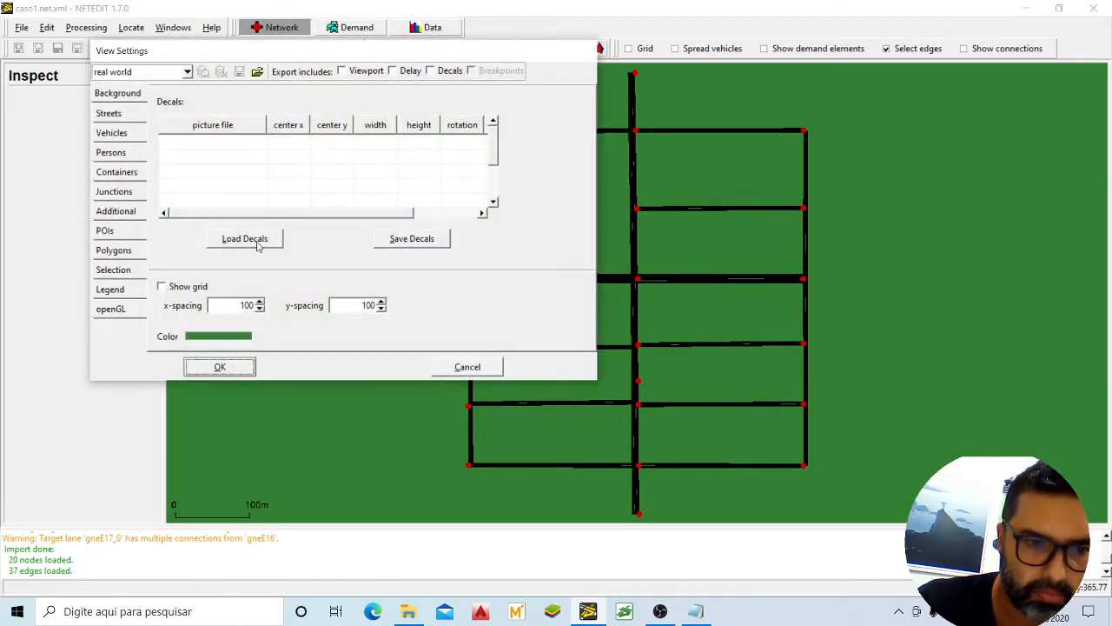
left_click(246, 238)
left_click(212, 178)
left_click(488, 295)
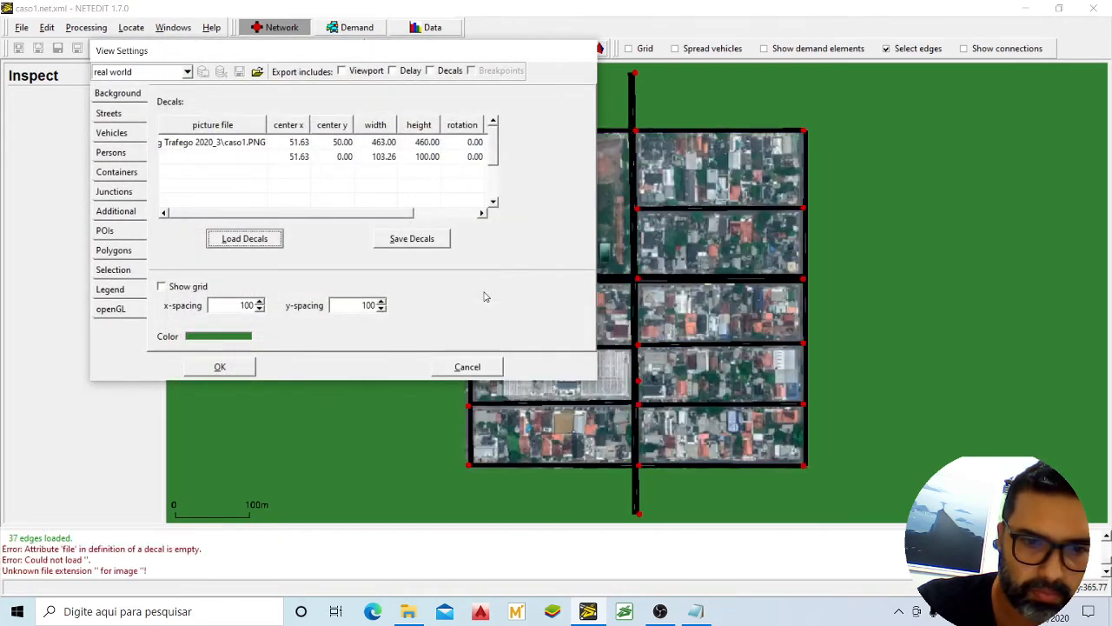
left_click(244, 369)
Examine the street network over the aerial image, from the football field block out to the full extent
scroll(626, 143, "up", 4)
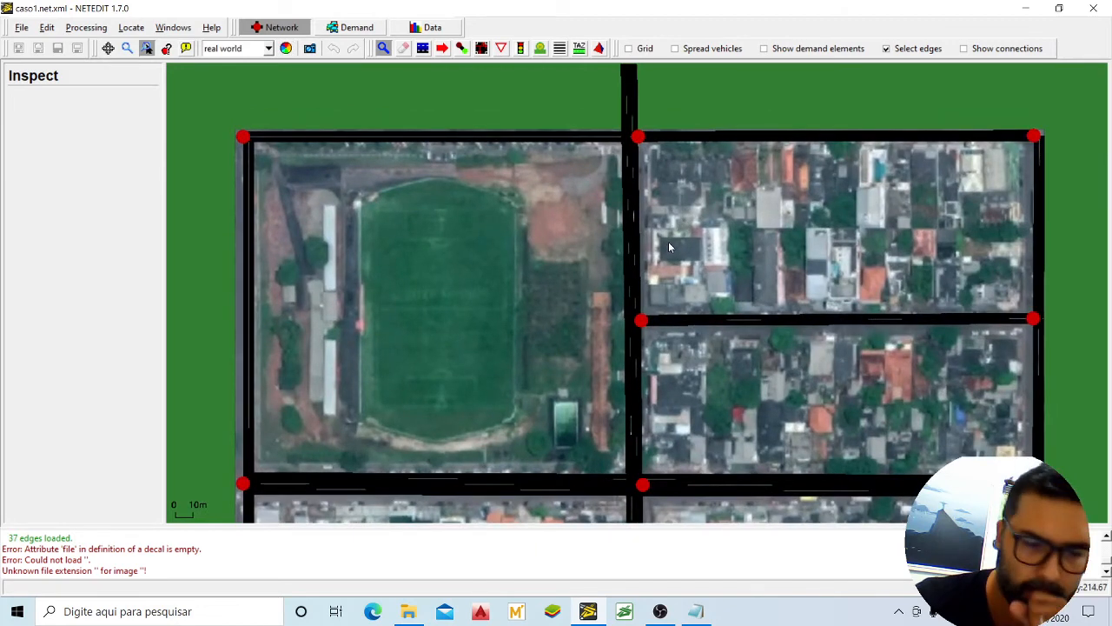
scroll(644, 165, "down", 3)
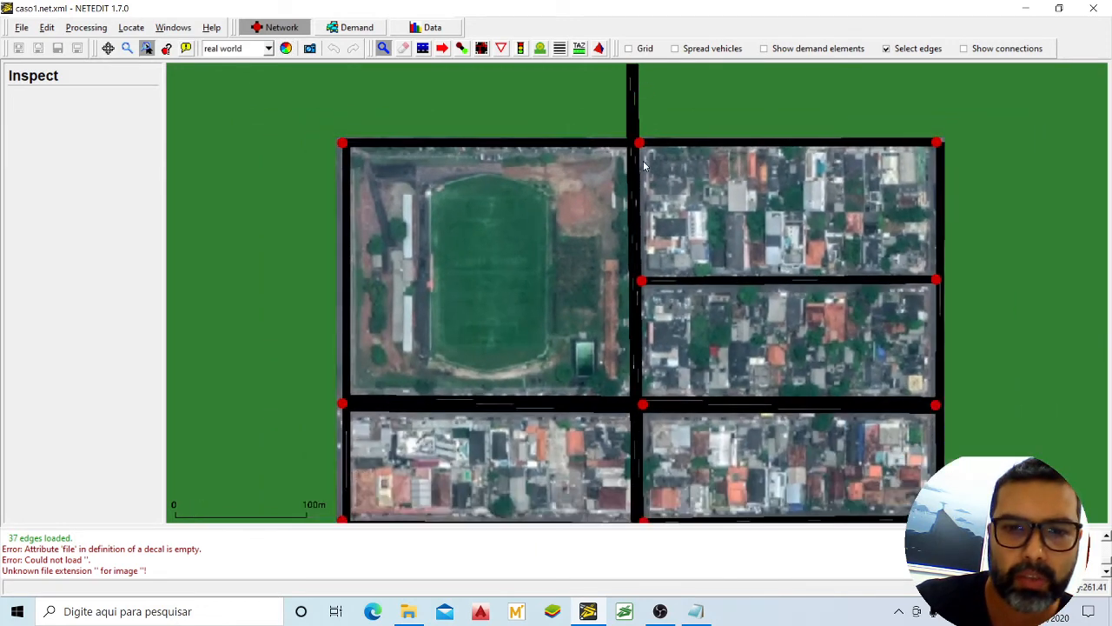
left_click_drag(669, 200, 654, 171)
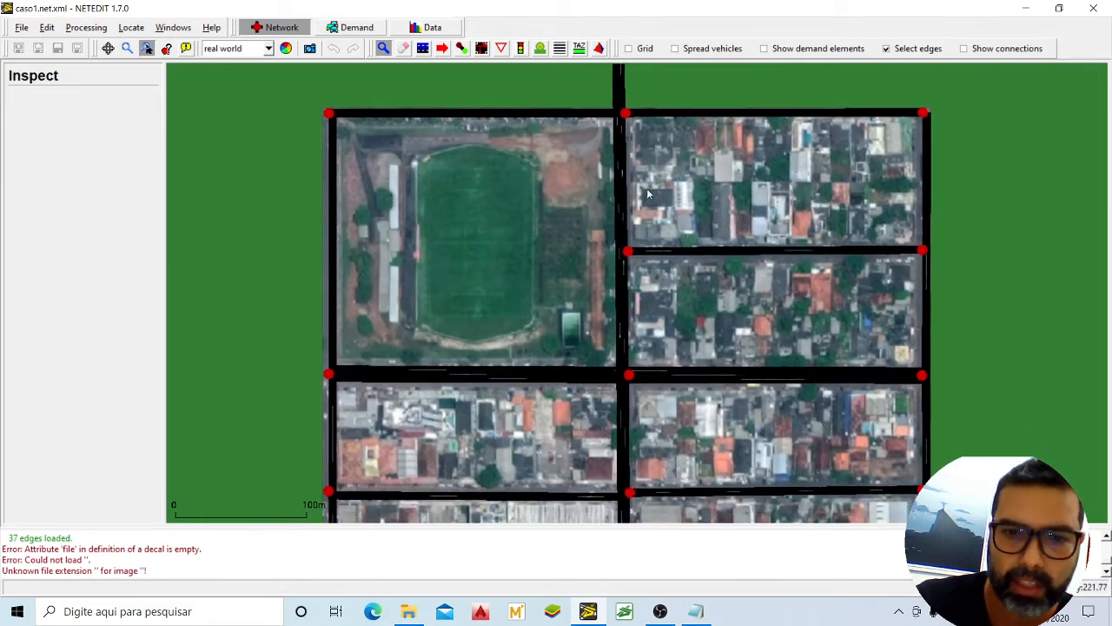
scroll(650, 197, "down", 1)
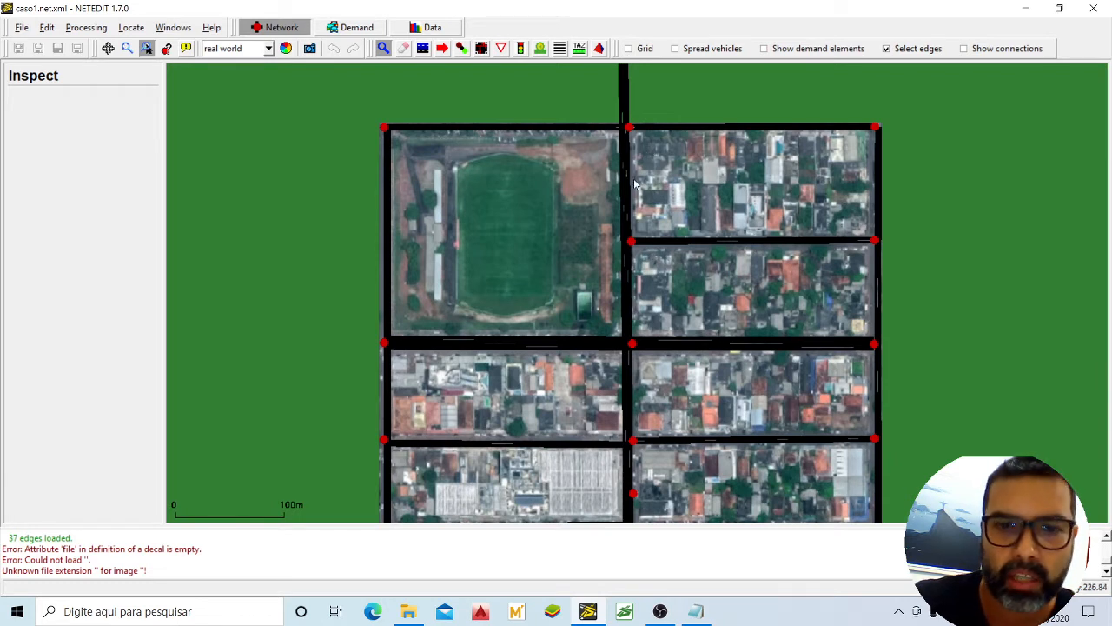
scroll(632, 180, "down", 1)
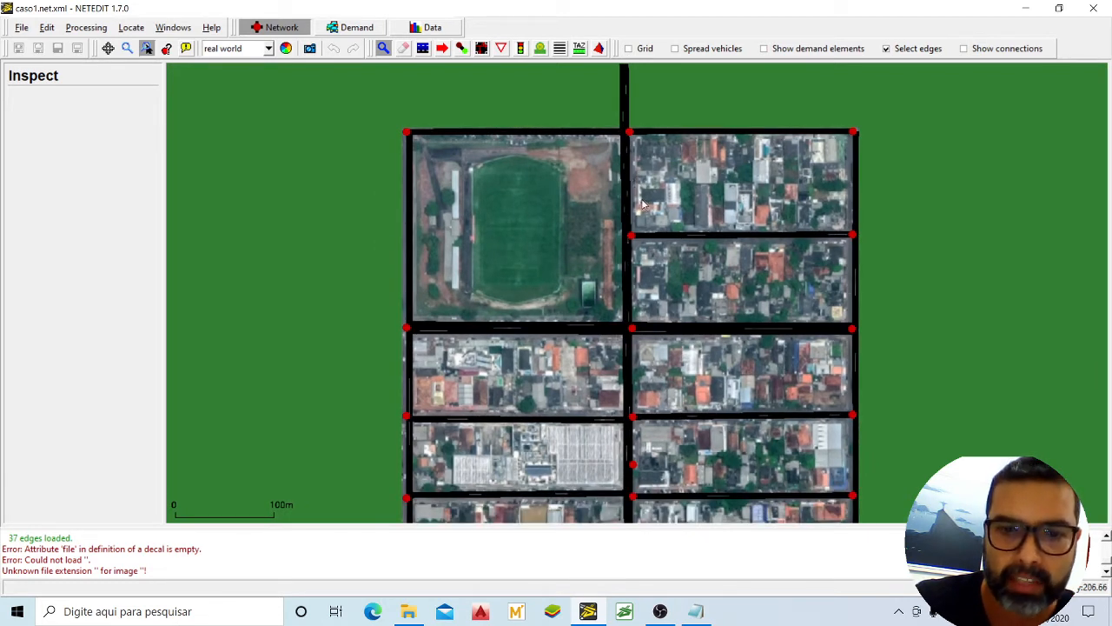
scroll(646, 205, "down", 1)
scroll(648, 306, "down", 1)
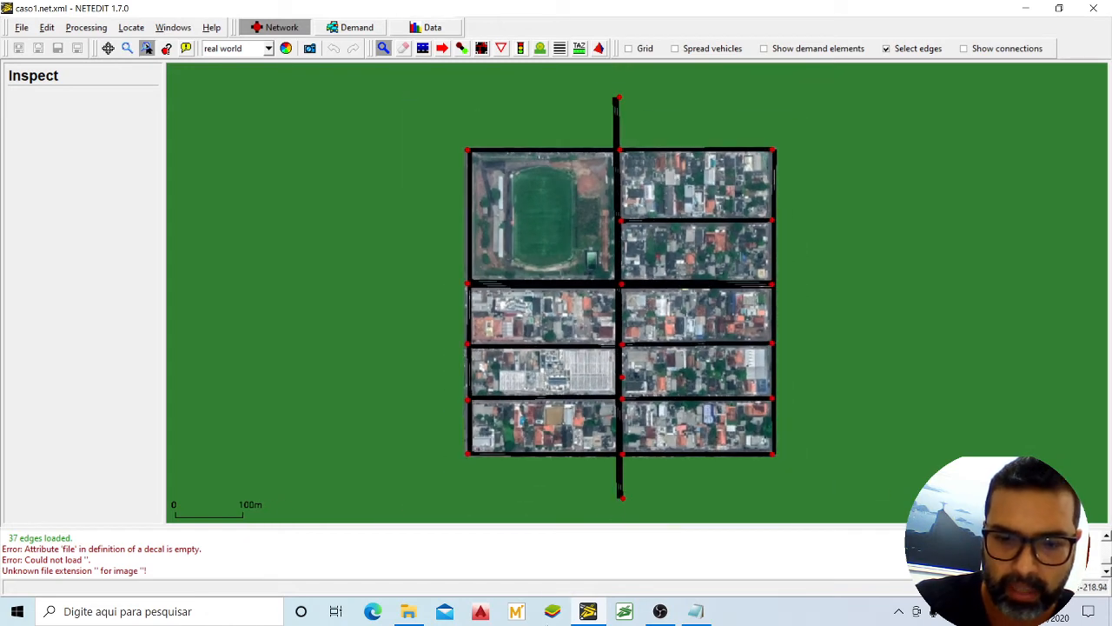
Return to the Fluxos.rou file in Notepad and duplicate the Carro vType line directly below, with matching indentation
left_click(696, 613)
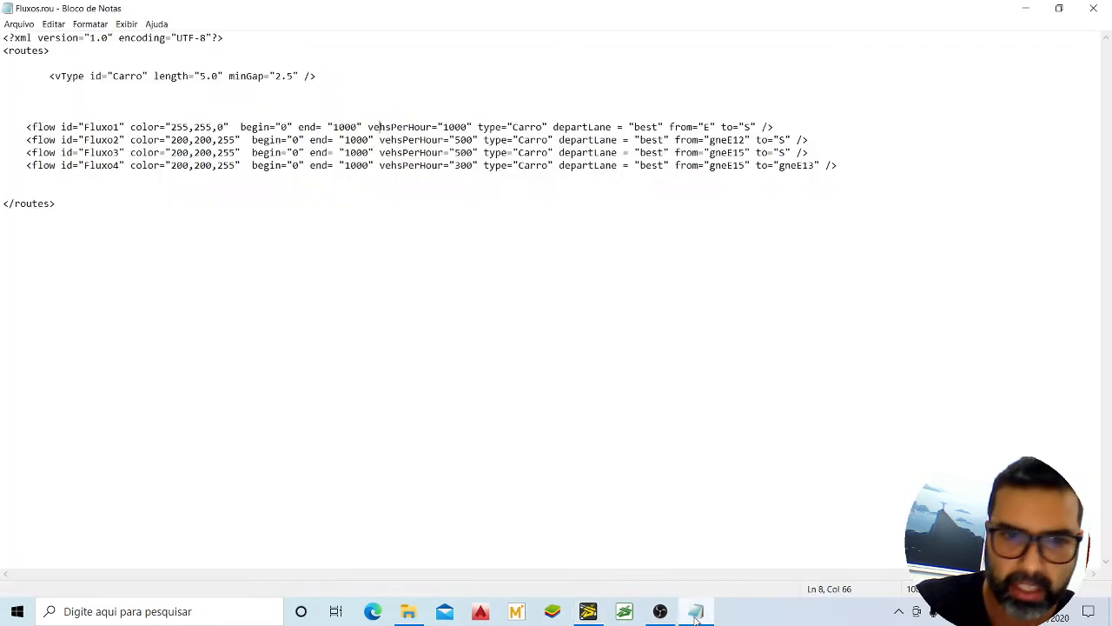
left_click(377, 111)
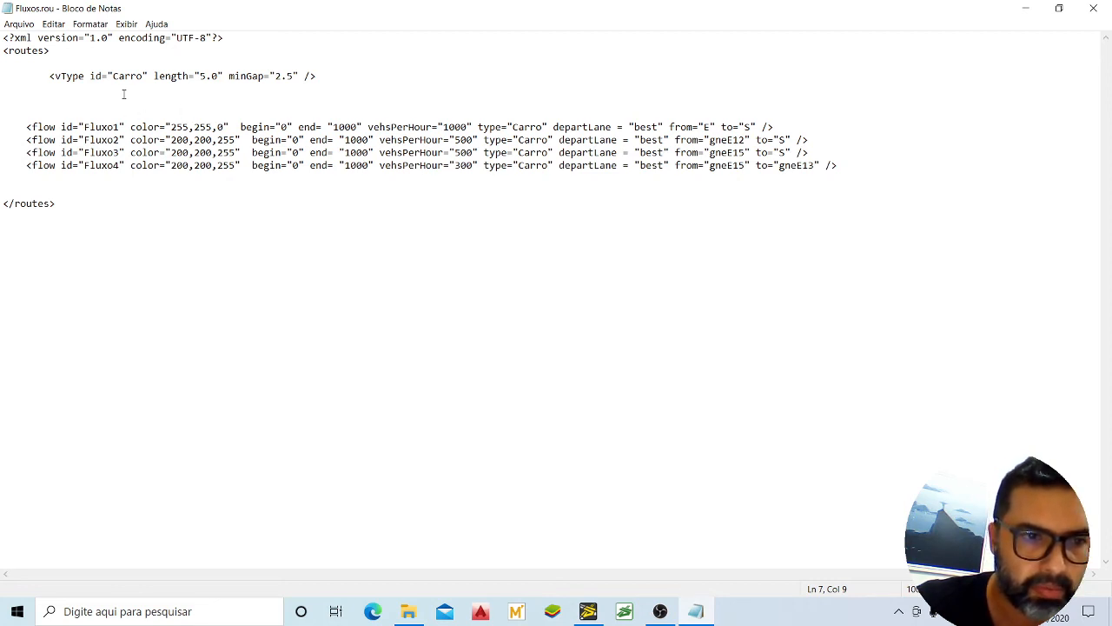
left_click_drag(50, 76, 327, 77)
key("ctrl+c")
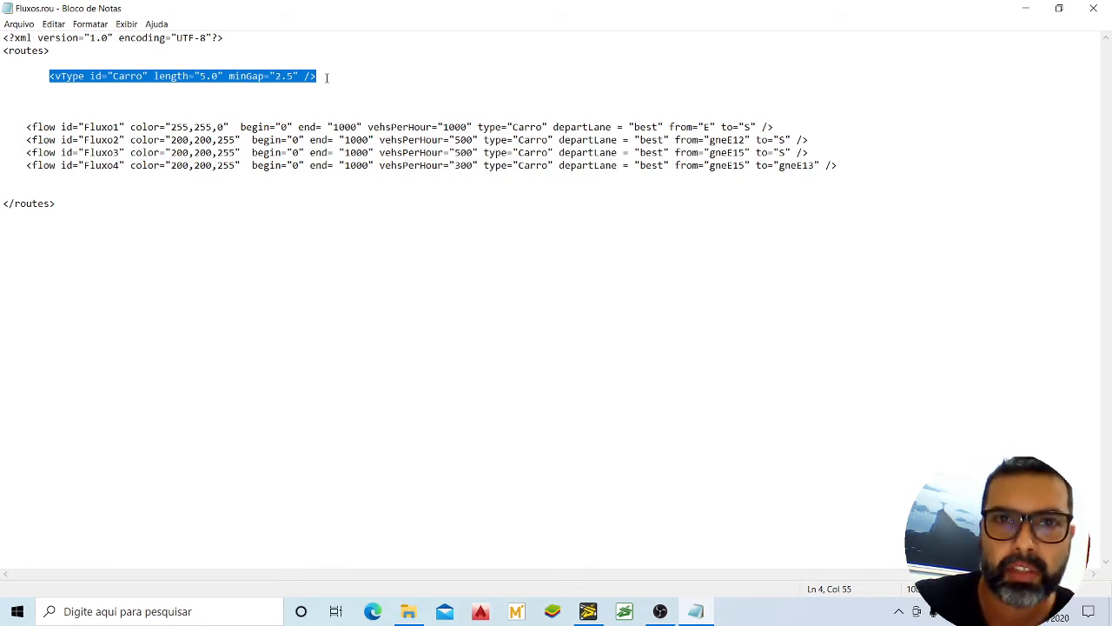
left_click(55, 92)
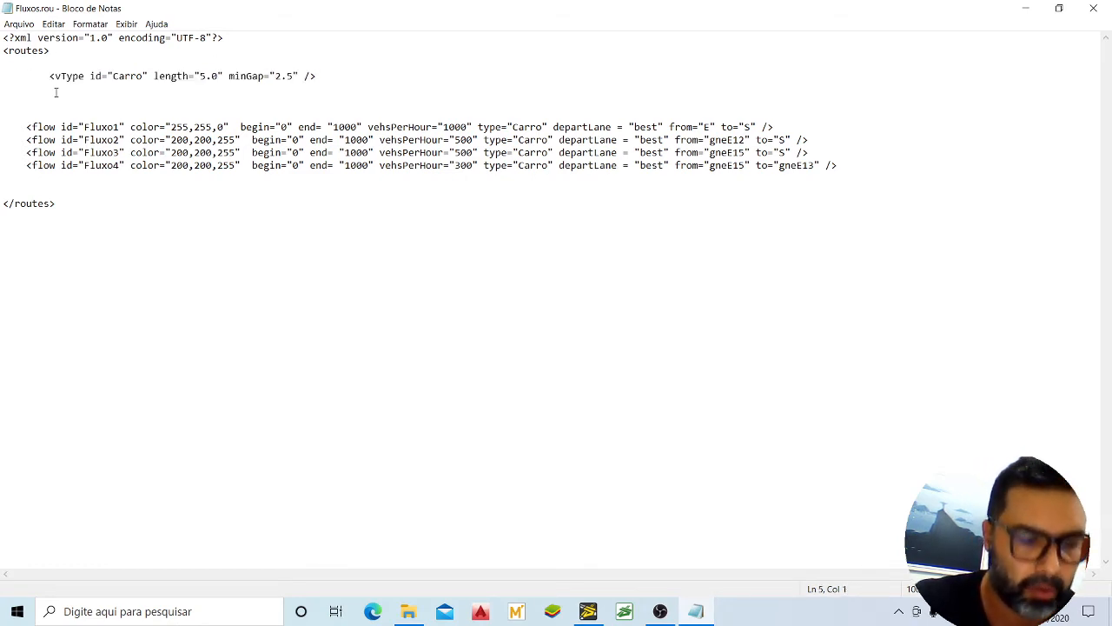
key("ctrl+v")
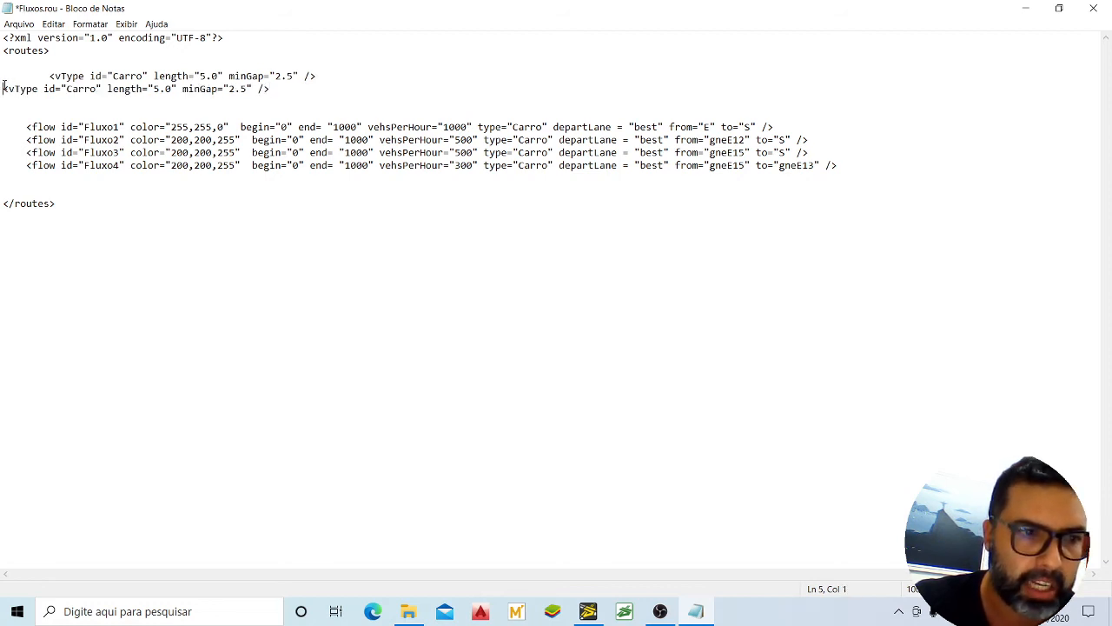
key("Tab")
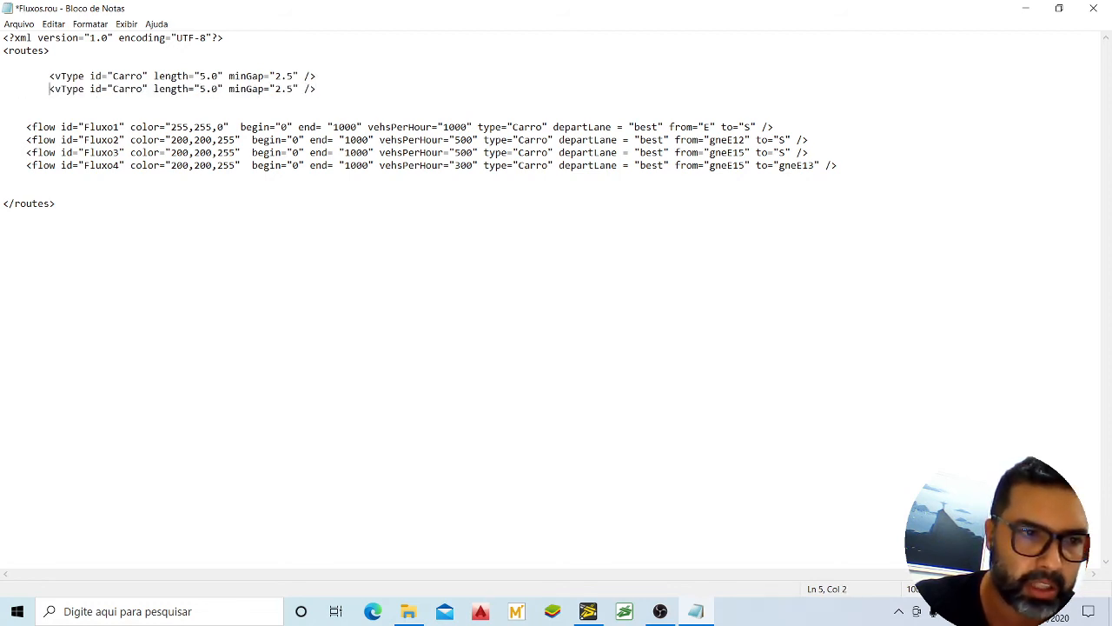
Change the id of the duplicated vType to taxi
left_click(113, 77)
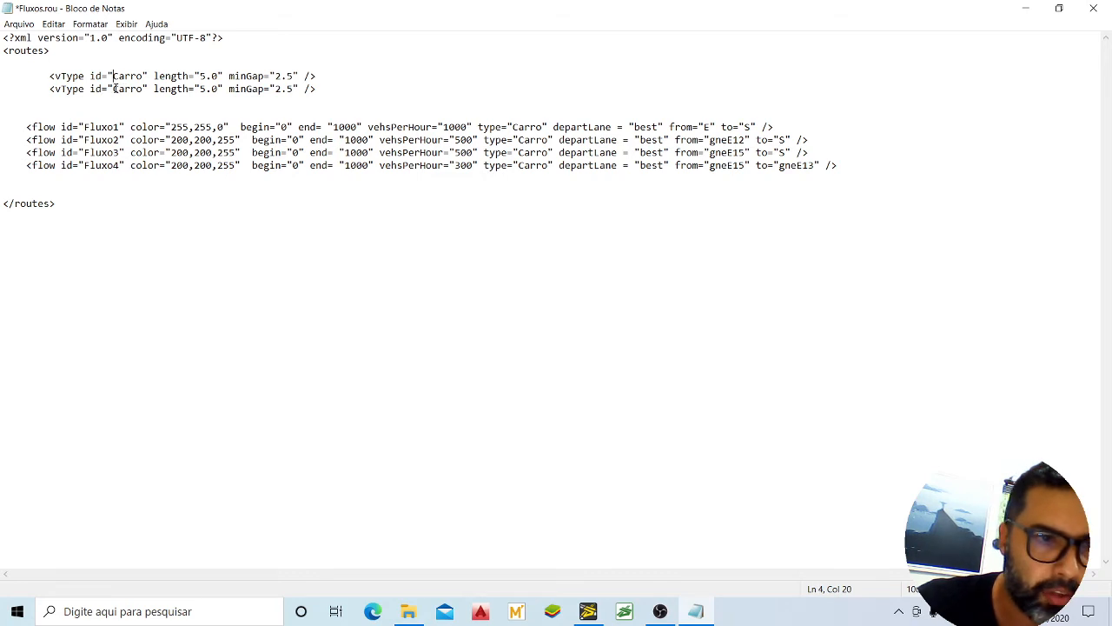
left_click_drag(113, 89, 142, 89)
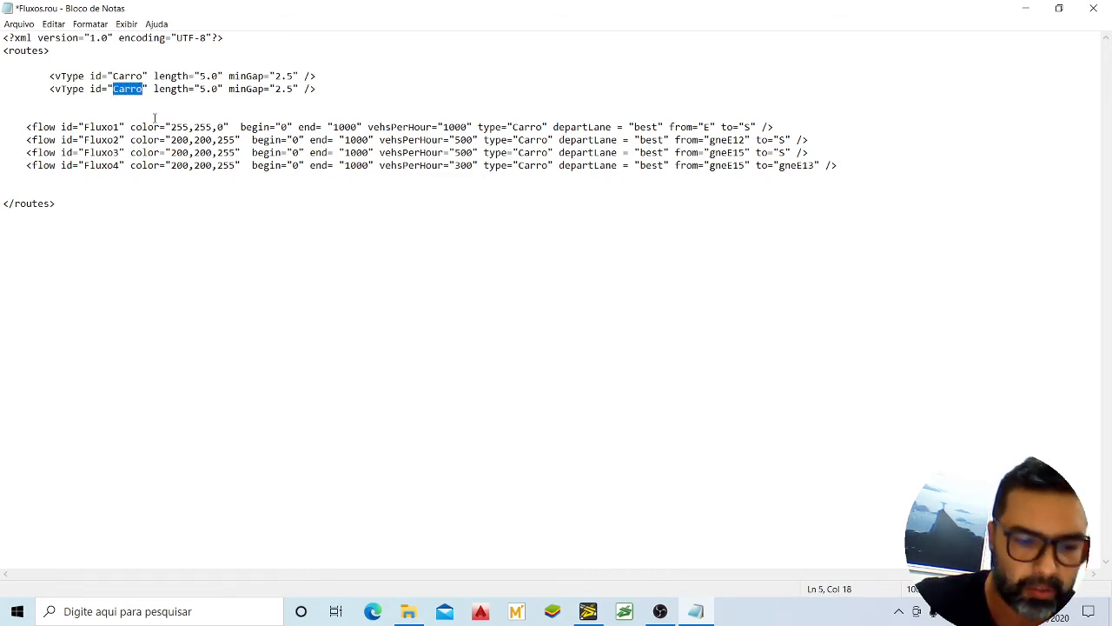
type("taxi")
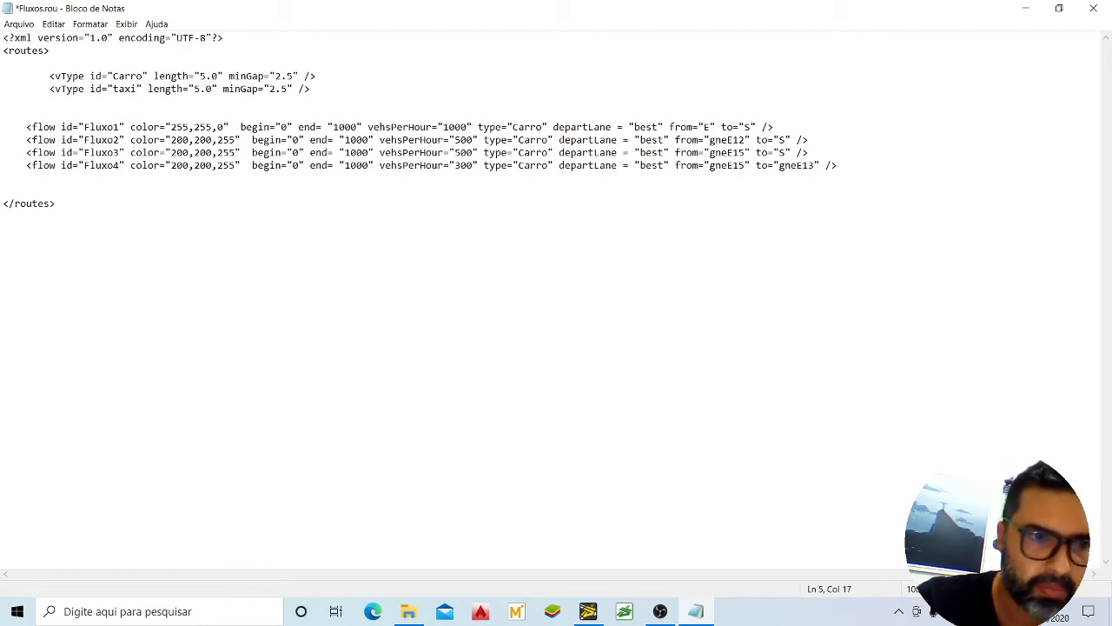
left_click(185, 89)
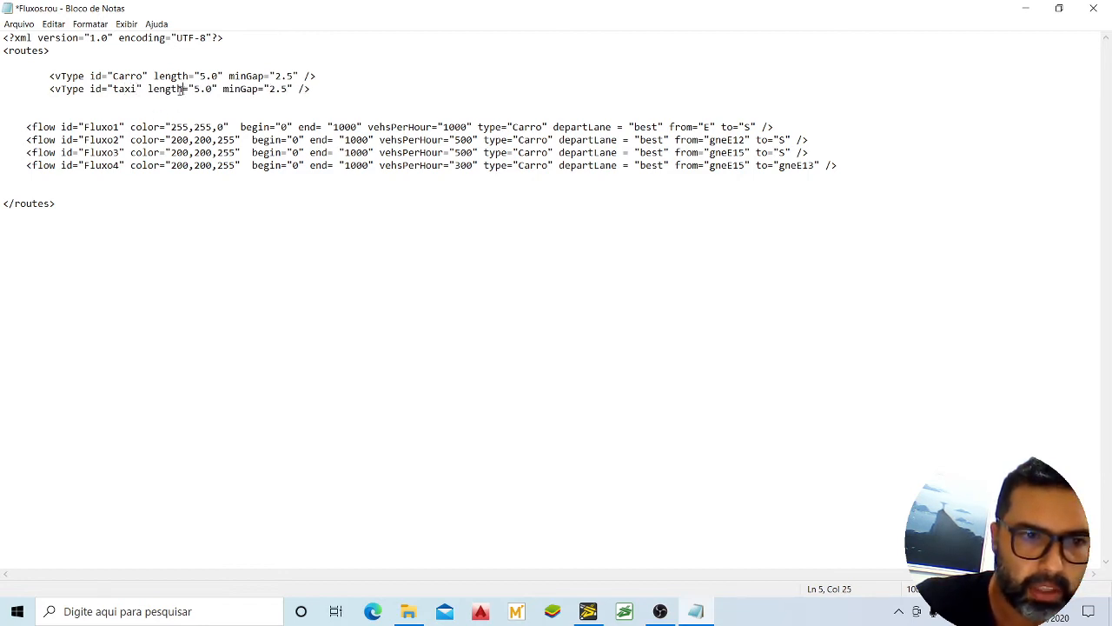
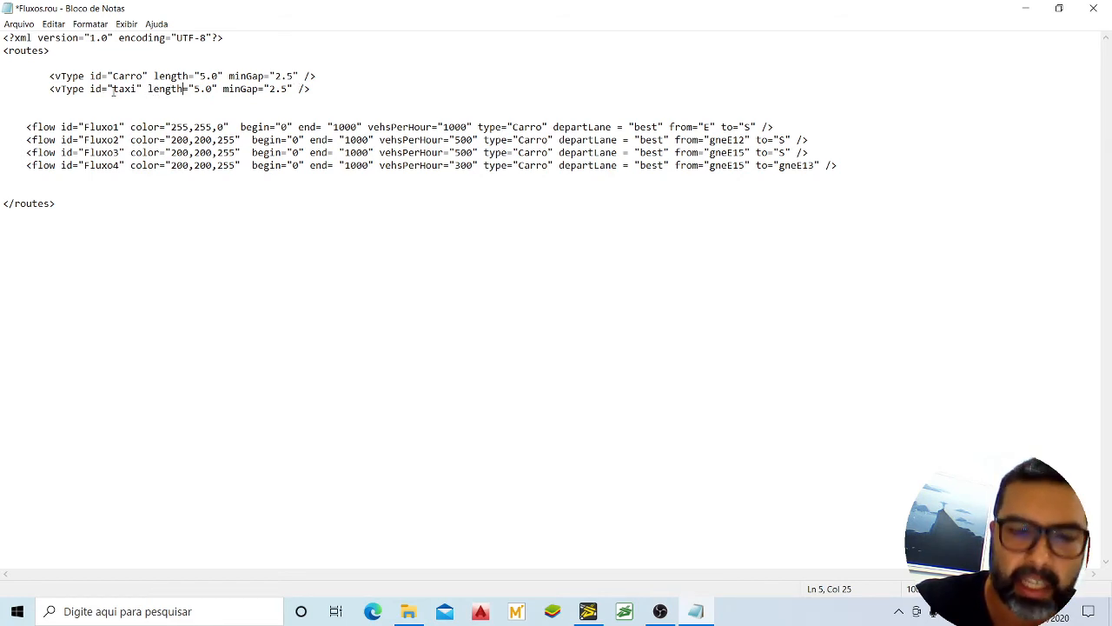
In NETEDIT, inspect the horizontal edge below the football field and review its allowed vehicle classes without changes, then return to Fluxos.rou
left_click(588, 611)
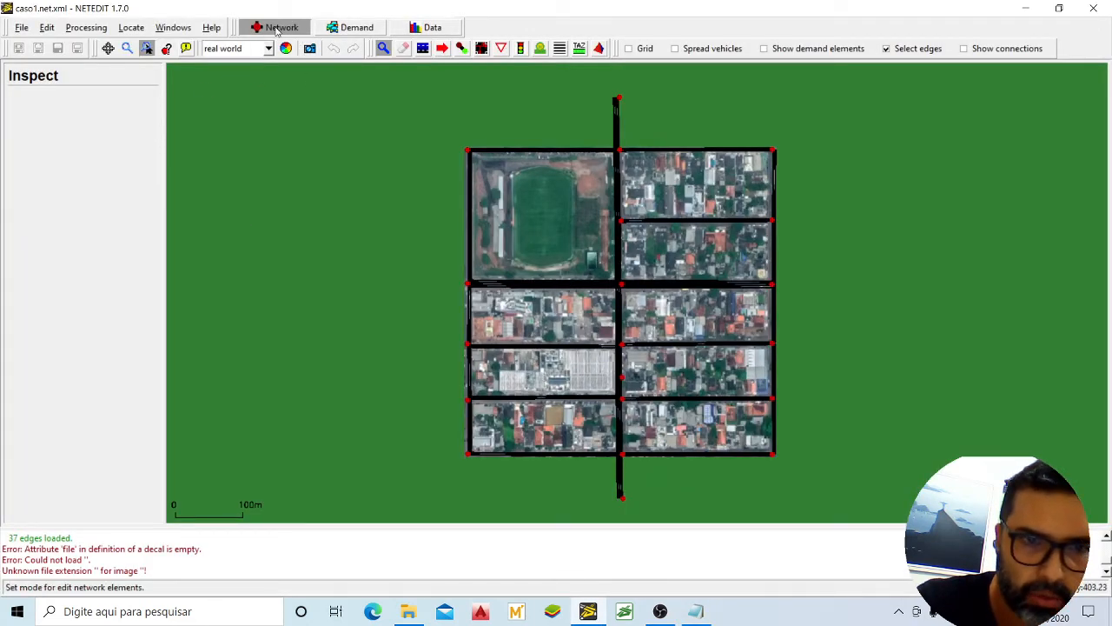
scroll(560, 247, "up", 4)
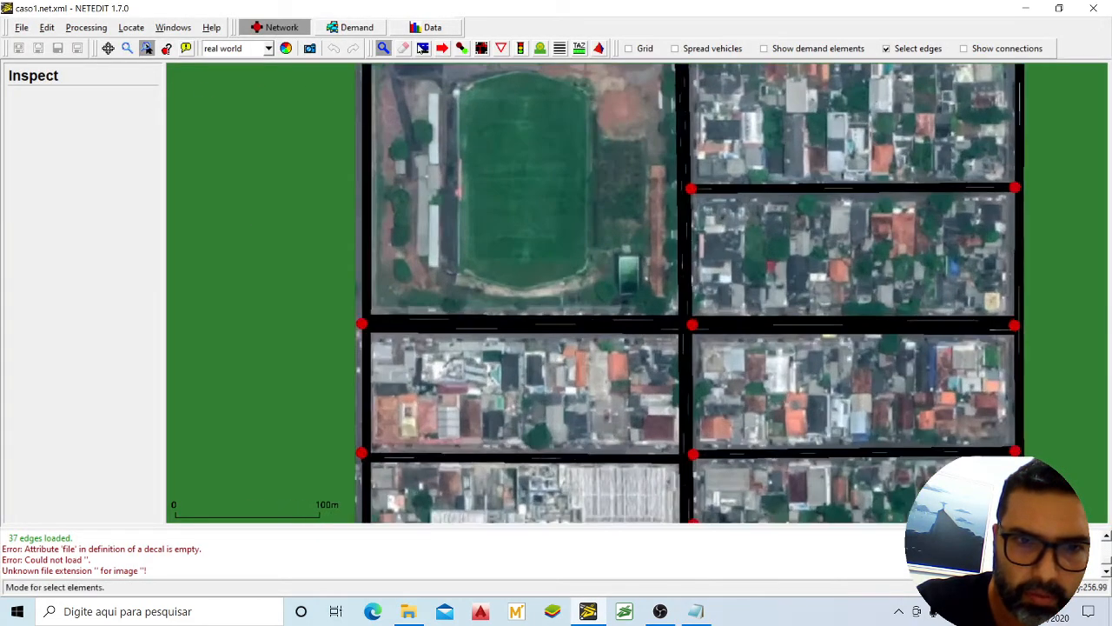
left_click(571, 323)
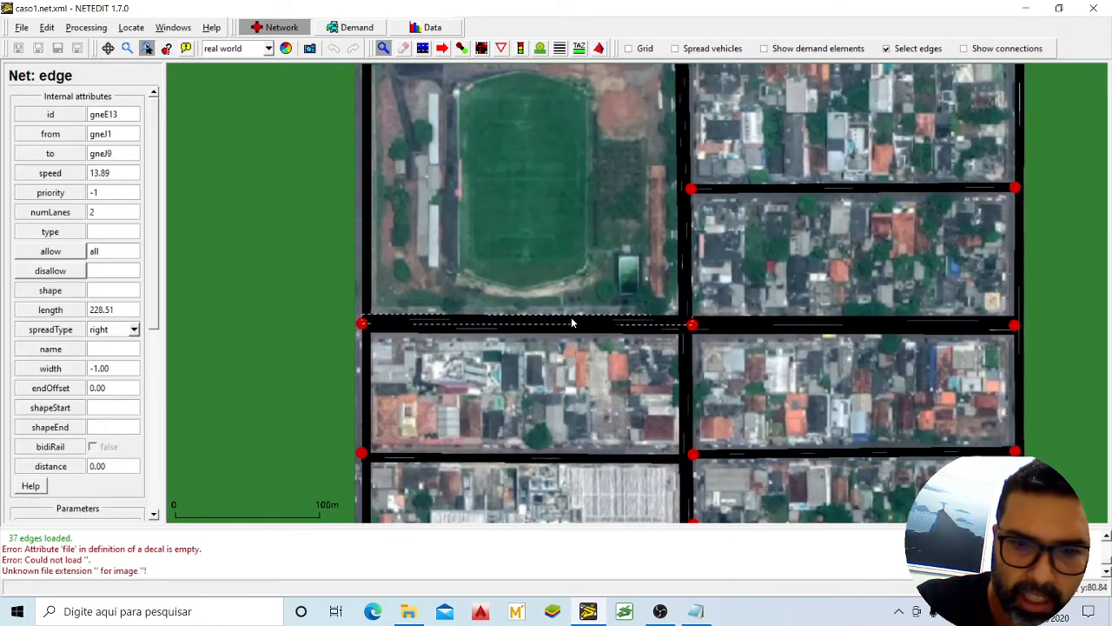
left_click(52, 254)
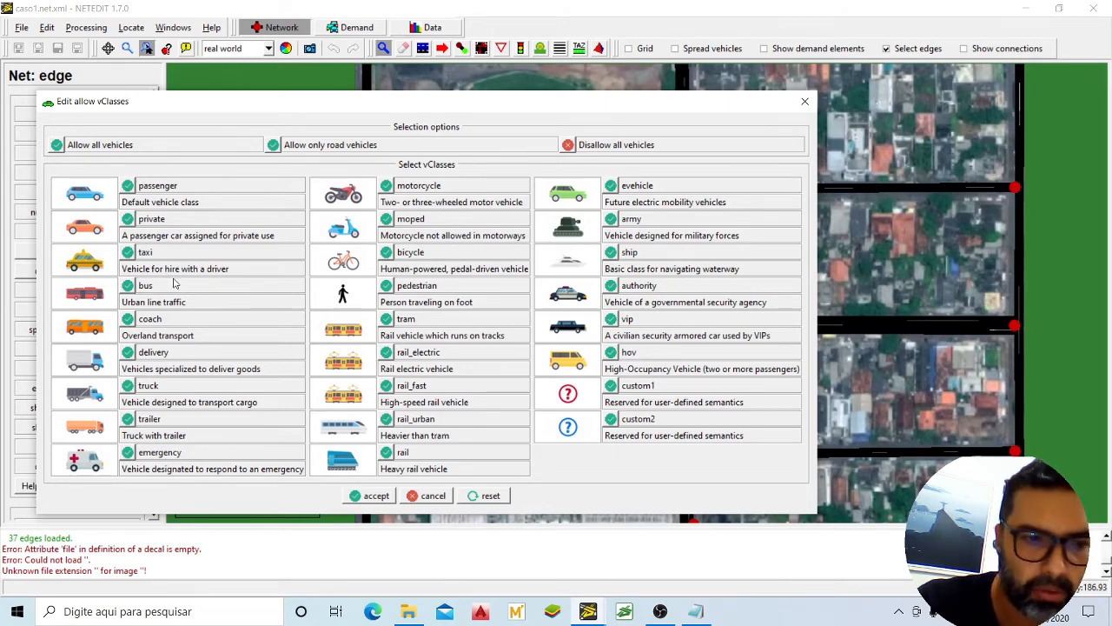
left_click(804, 103)
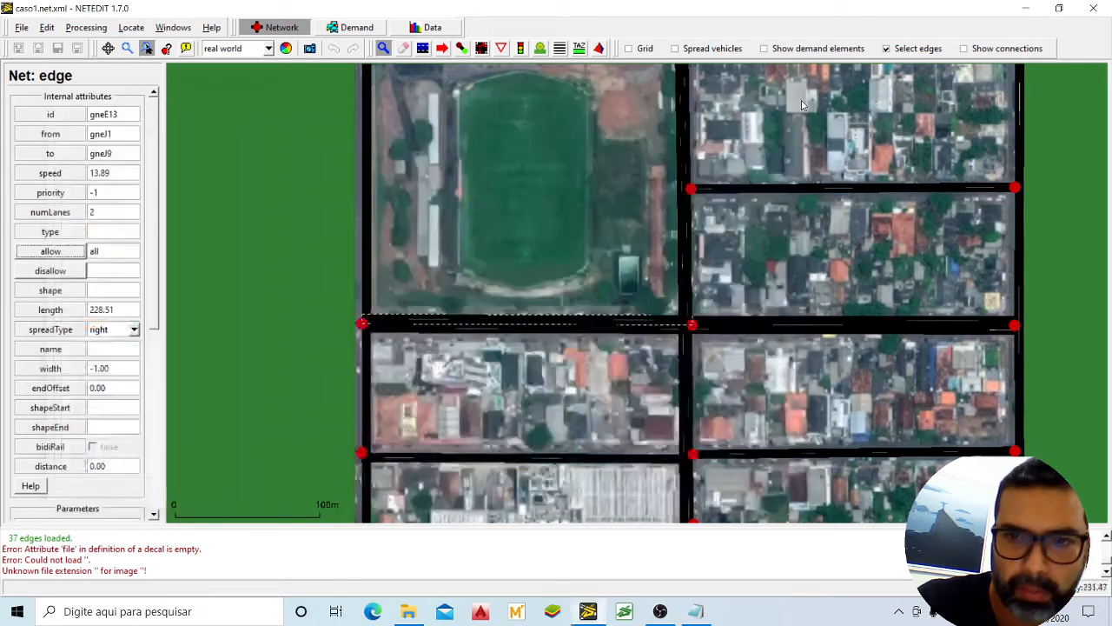
left_click(1026, 8)
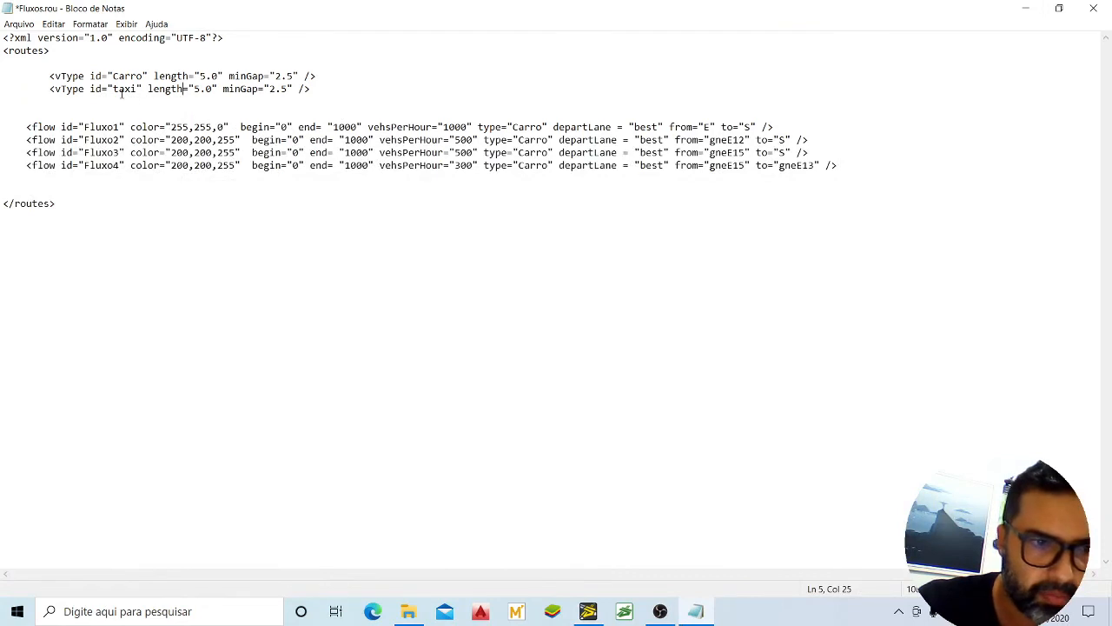
left_click_drag(148, 89, 261, 93)
left_click(261, 94)
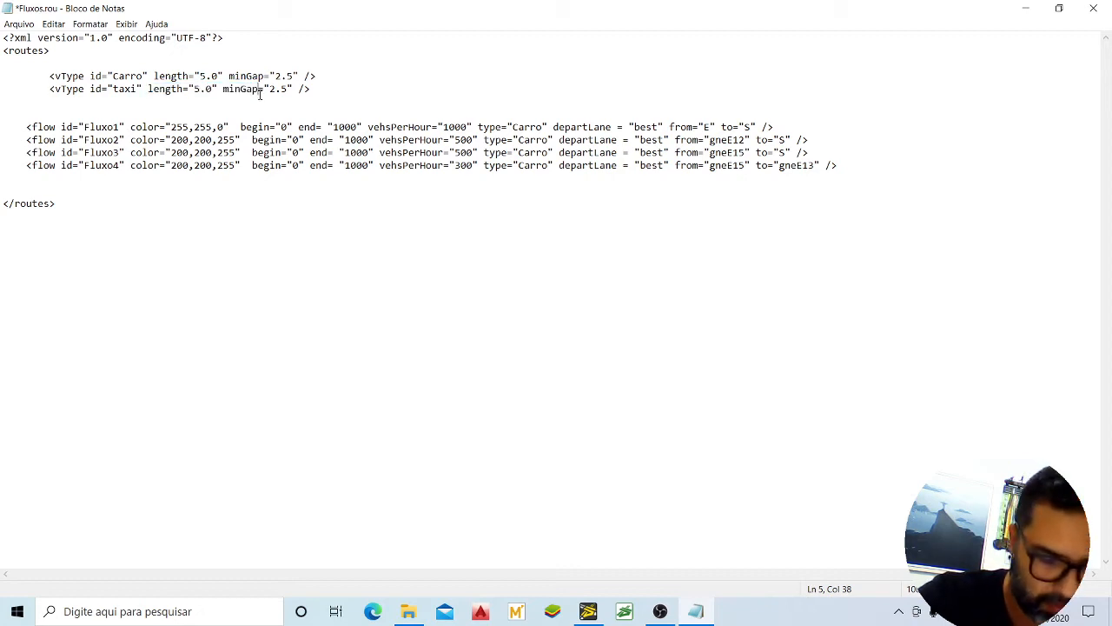
type("class")
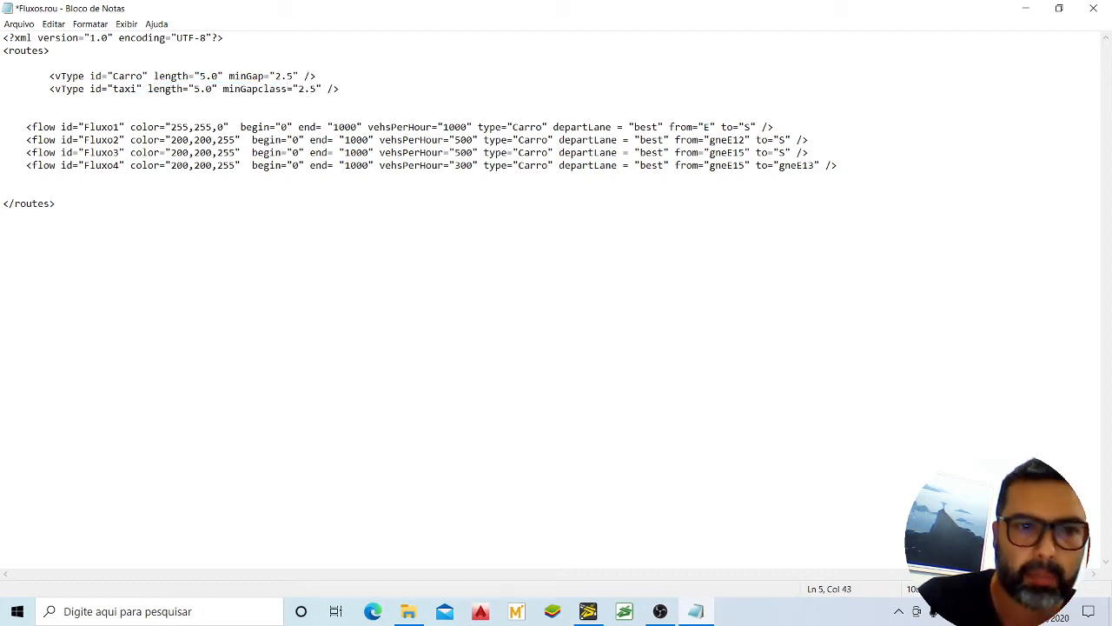
key("BackSpace")
key("BackSpace")
key("BackSpace")
key("BackSpace")
key("BackSpace")
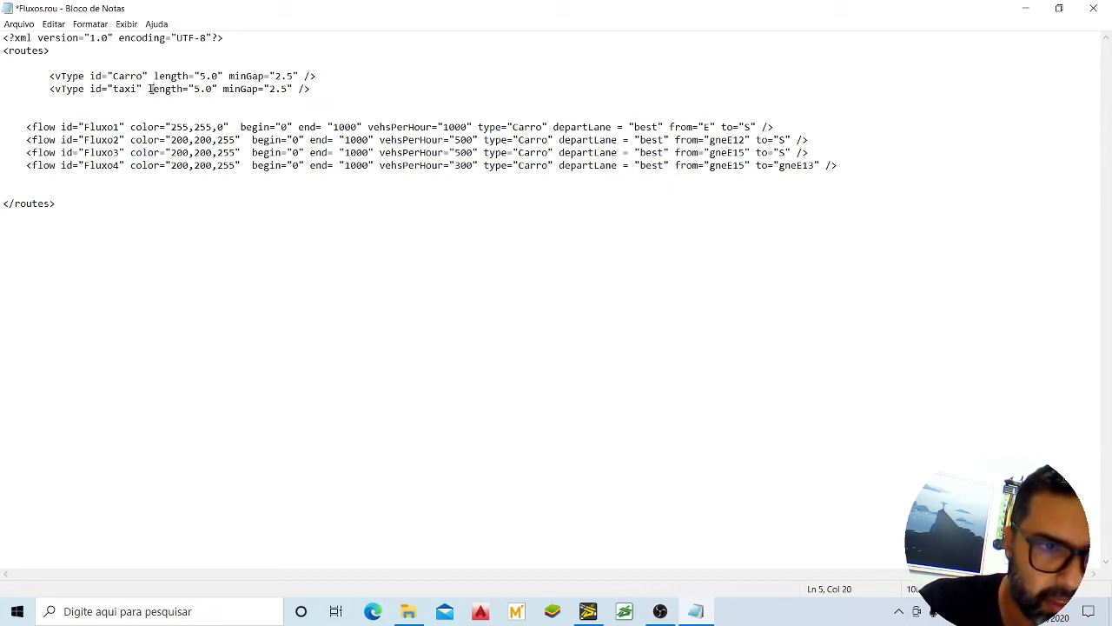
Replace the length and minGap attributes in the taxi vType line with a single vclass attribute
left_click_drag(151, 89, 261, 88)
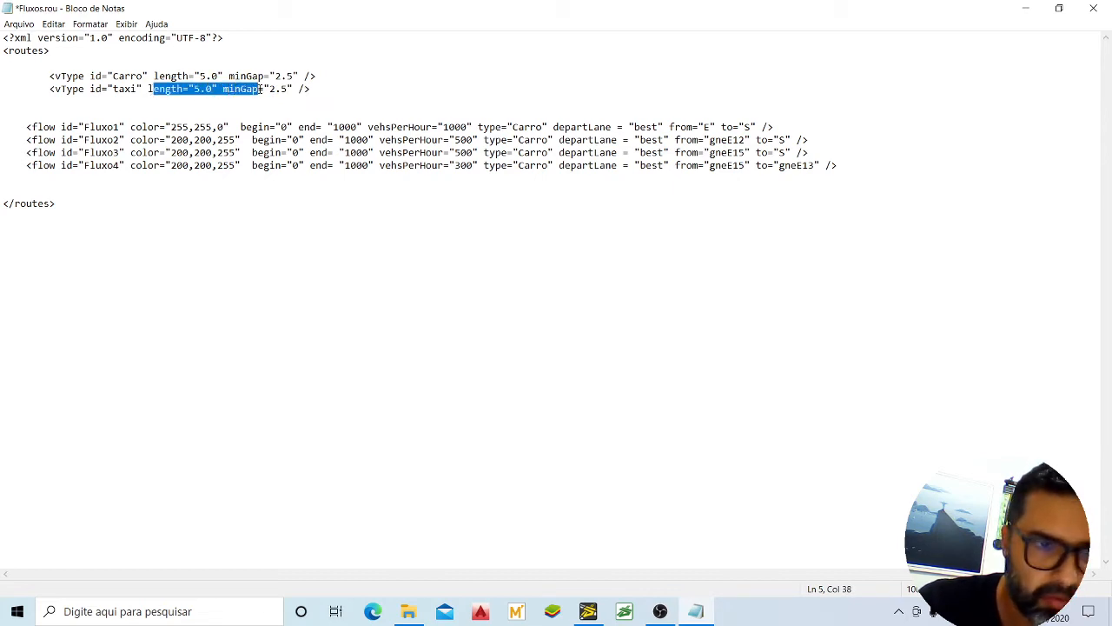
key("BackSpace")
key("BackSpace")
key("Delete")
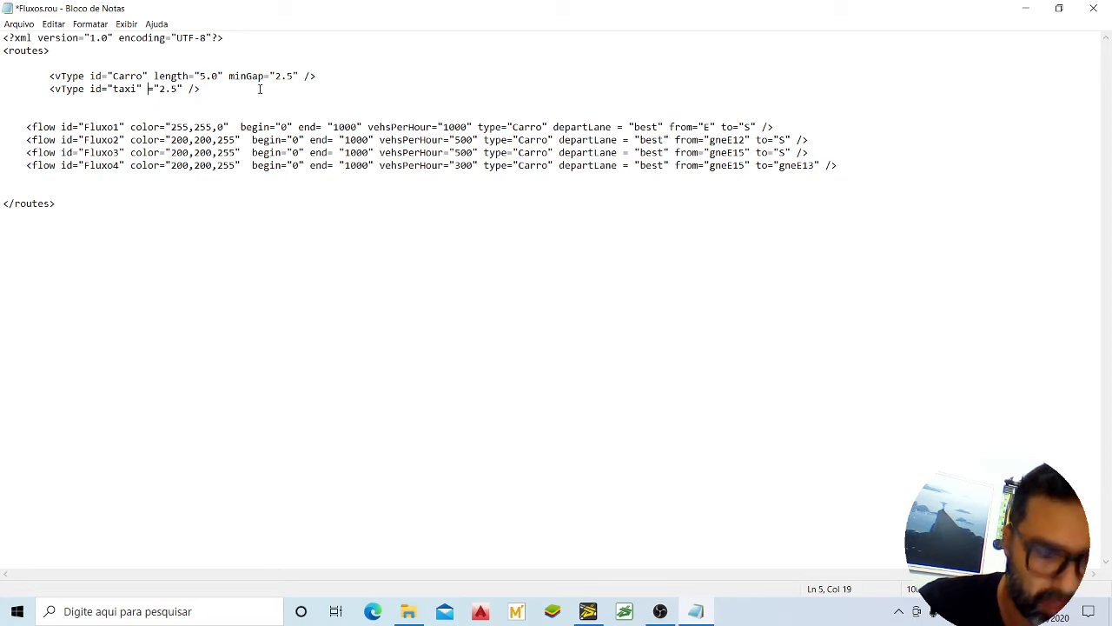
type("vclass")
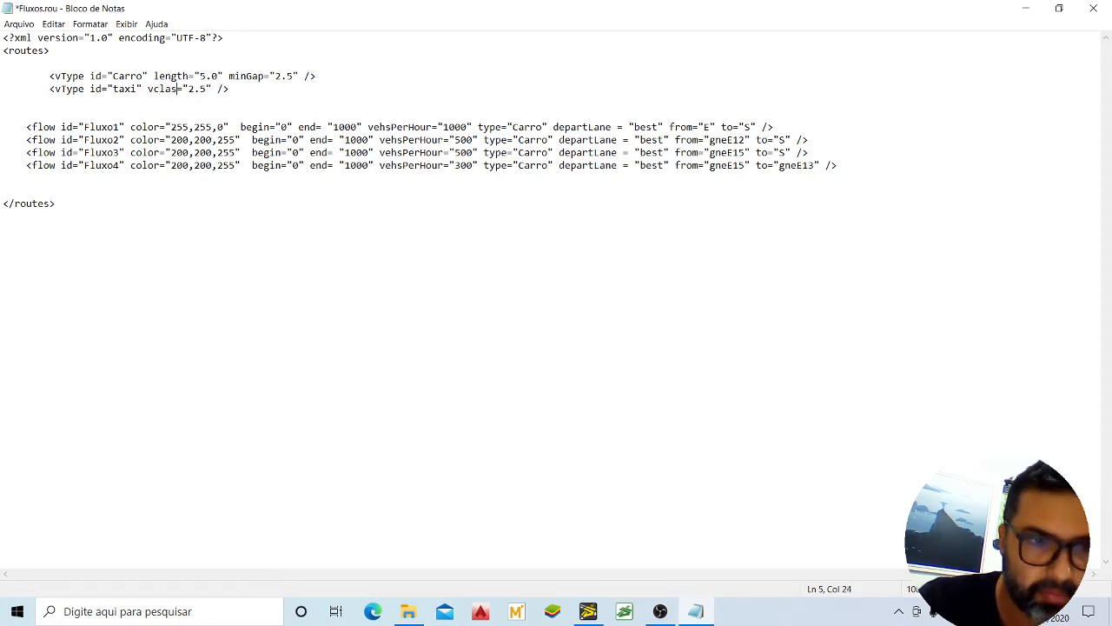
Set the vclass value of the taxi vType to taxi, checking the class name against the allowed vehicle classes in NETEDIT
left_click_drag(193, 89, 214, 89)
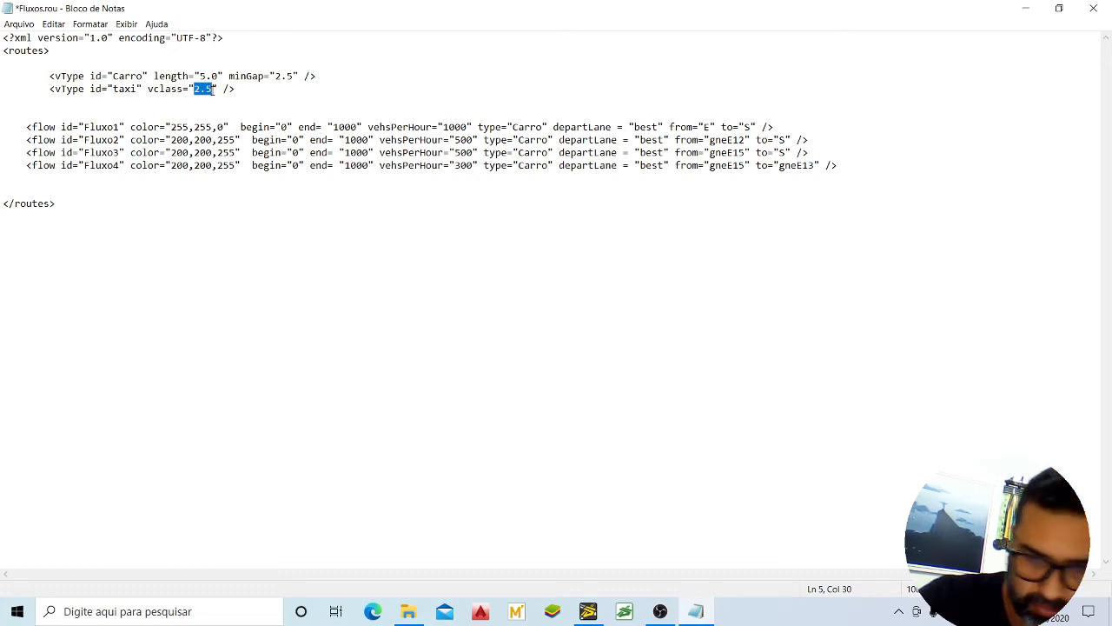
left_click(589, 611)
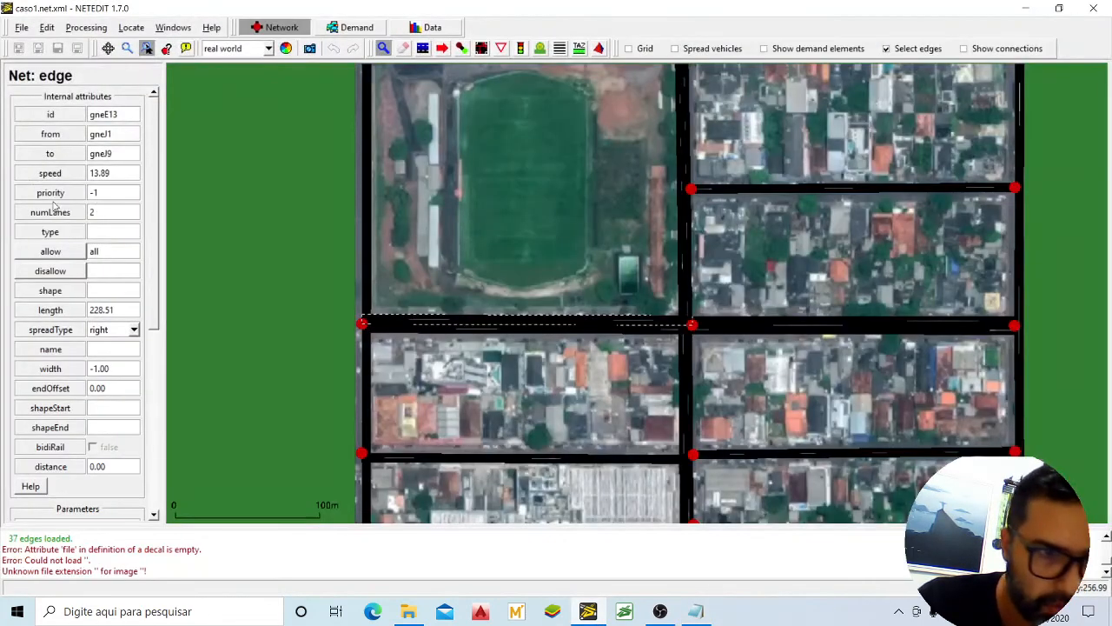
left_click(68, 254)
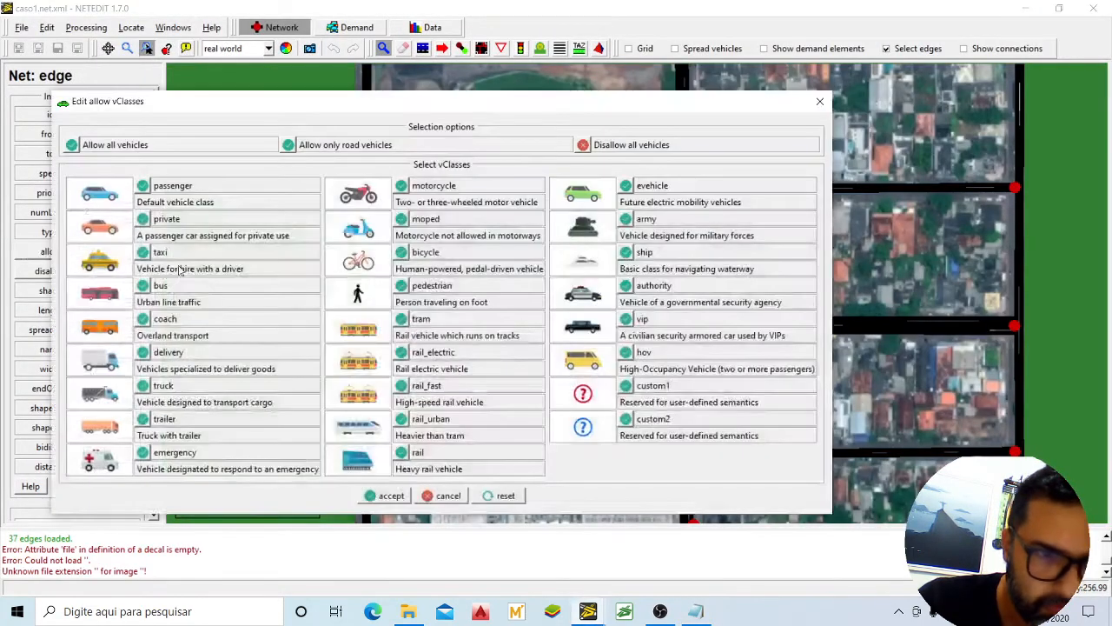
left_click(820, 101)
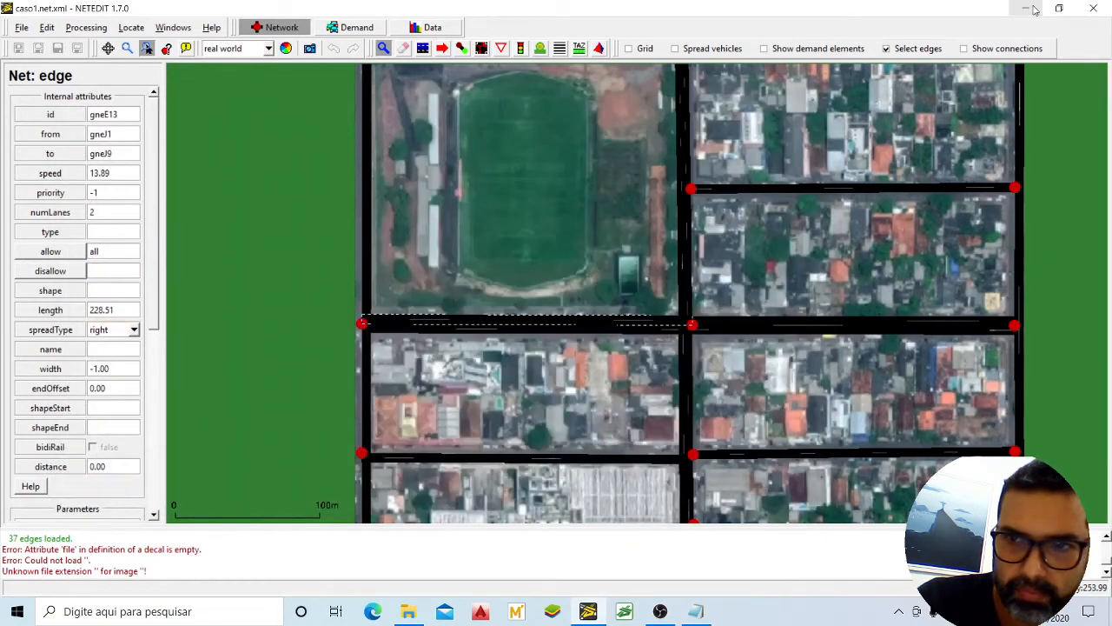
left_click(1026, 8)
type("taxi\" vclass=\"taxi\" />")
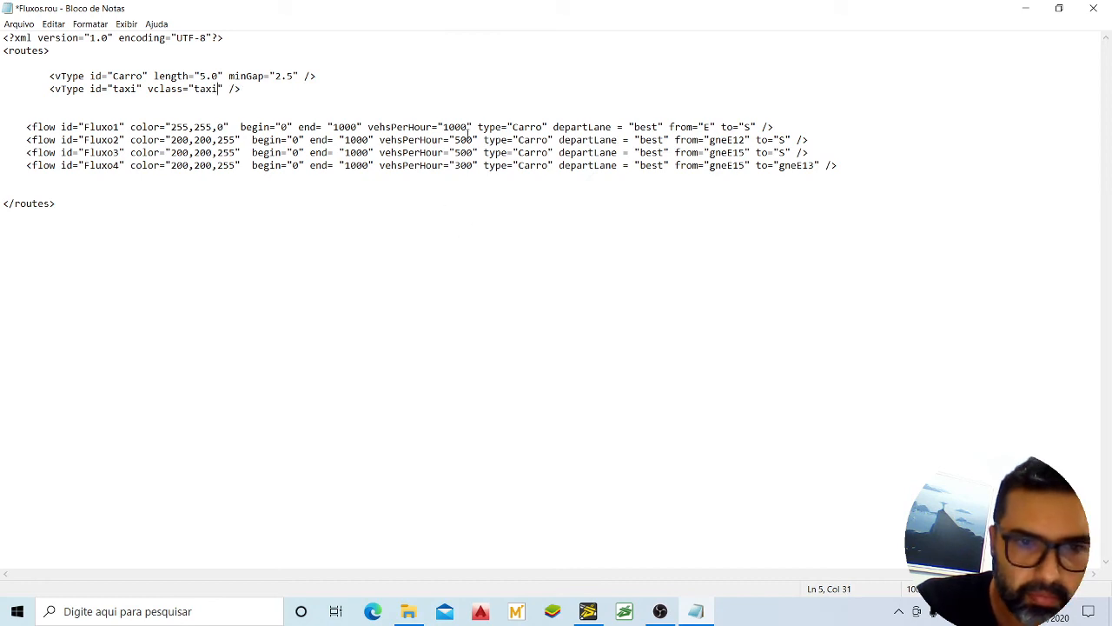
Review the color value of the Fluxo1 flow
left_click(456, 114)
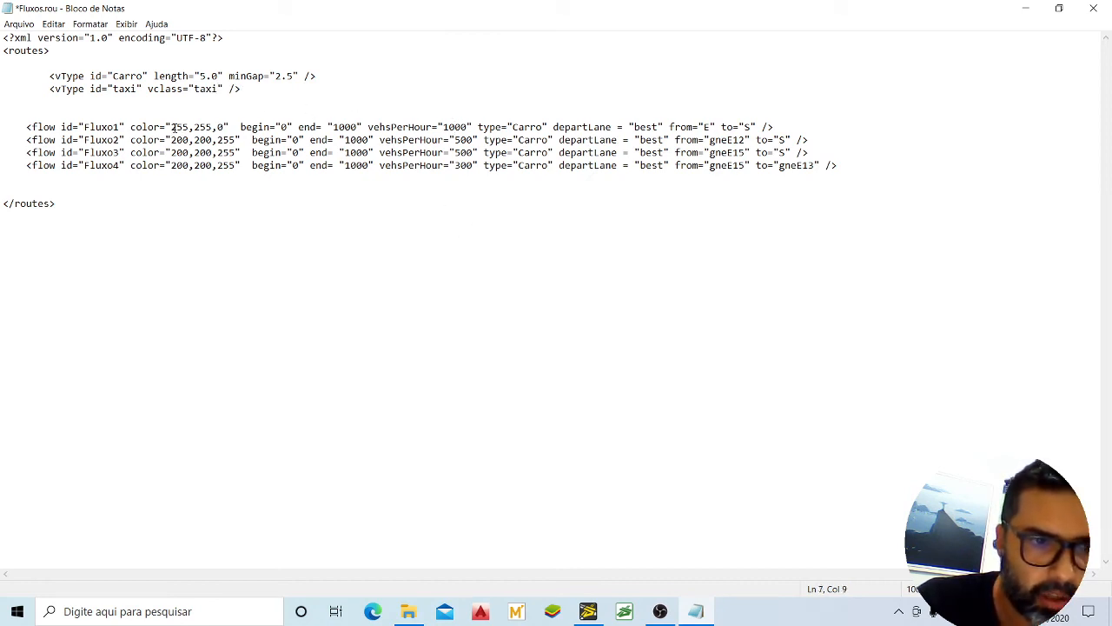
left_click_drag(172, 127, 225, 127)
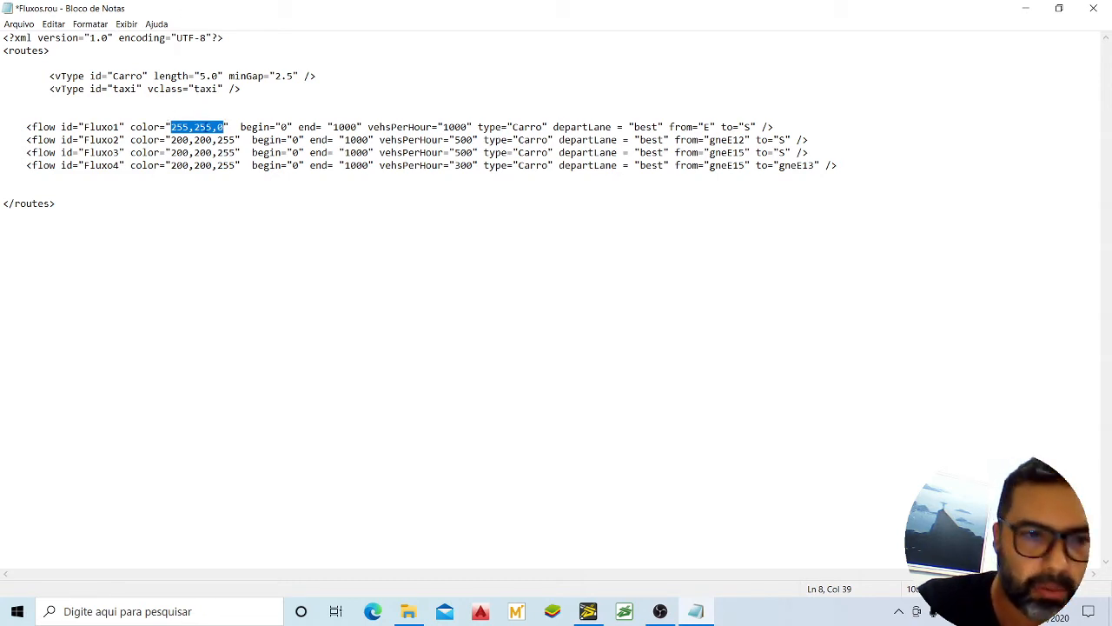
left_click(217, 127)
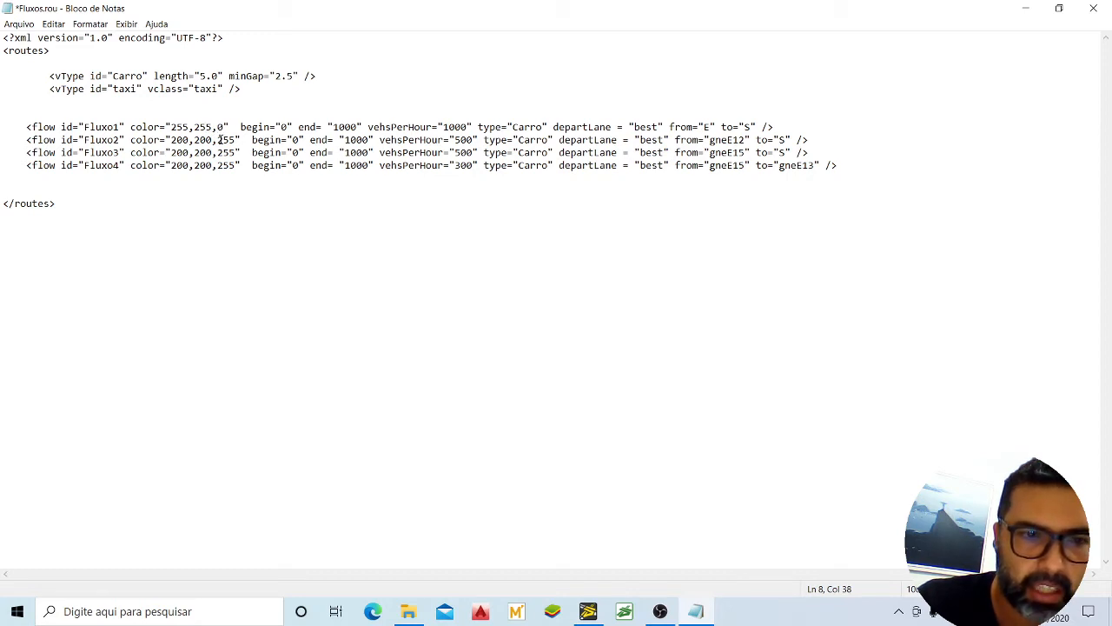
Switch to SUMO, load the recent Config.sumocfg configuration and display the network in the real world scheme
left_click(624, 611)
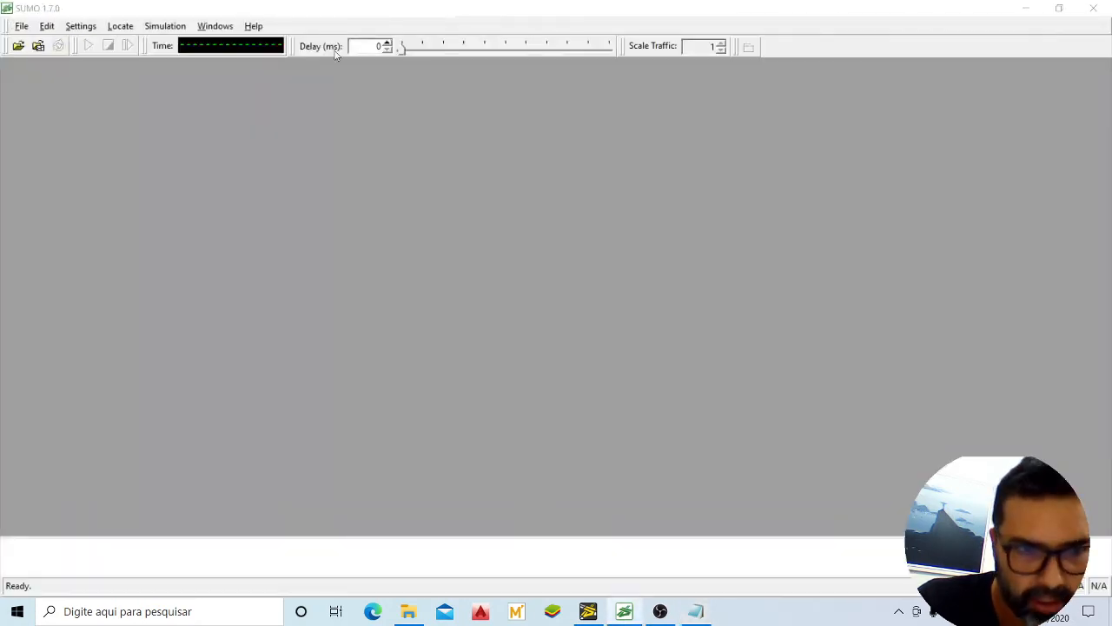
left_click(21, 27)
left_click(110, 148)
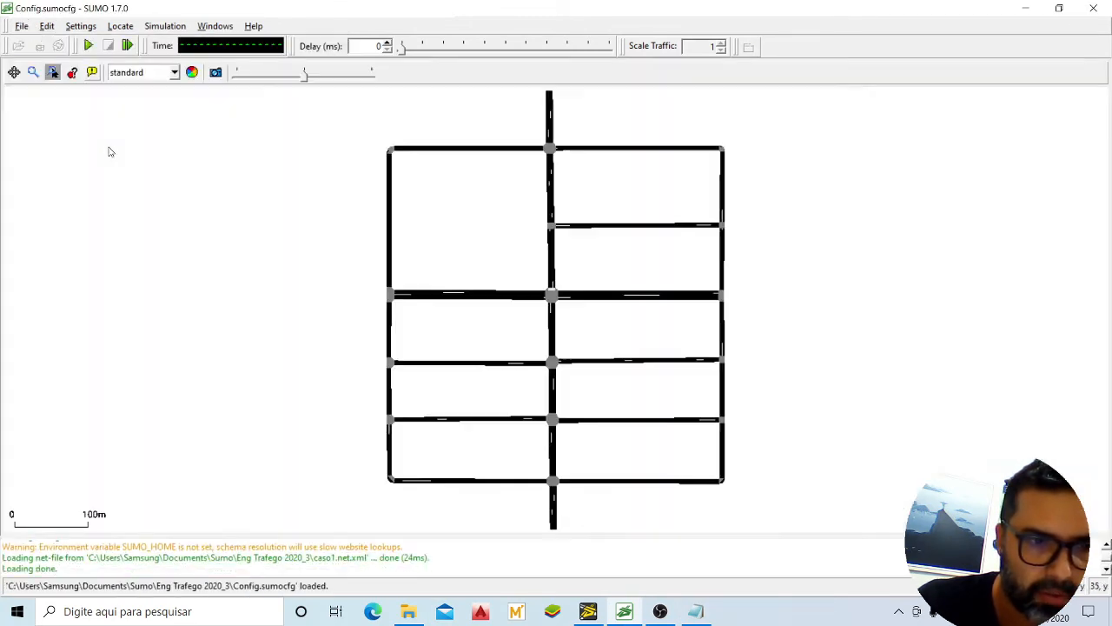
left_click(174, 72)
left_click(161, 116)
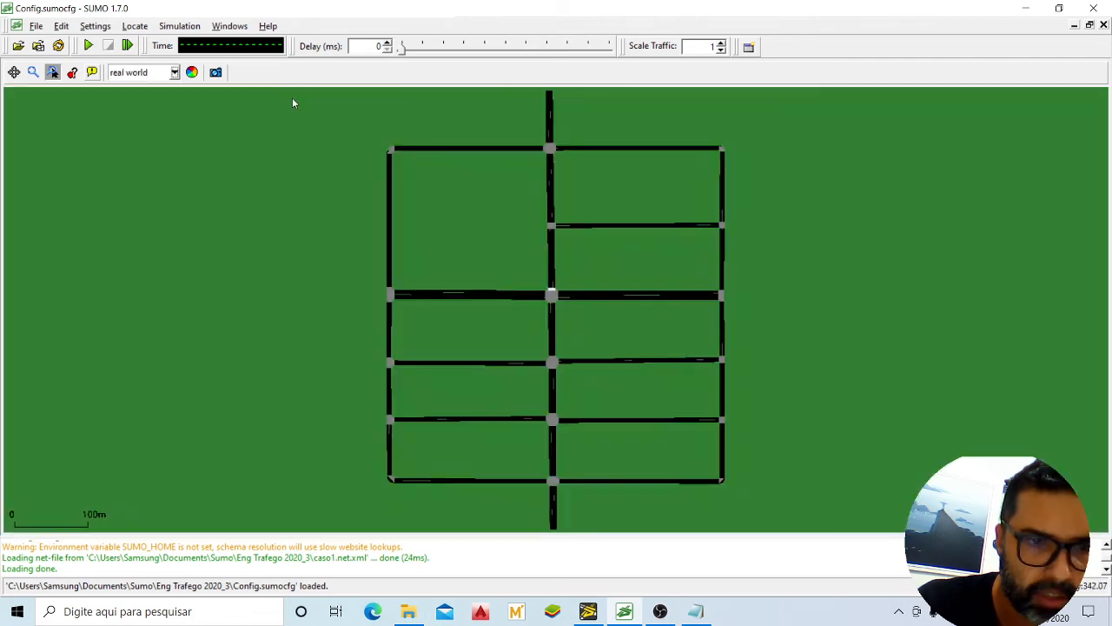
Open the background view settings and start loading decals for the network
left_click(192, 72)
left_click(323, 305)
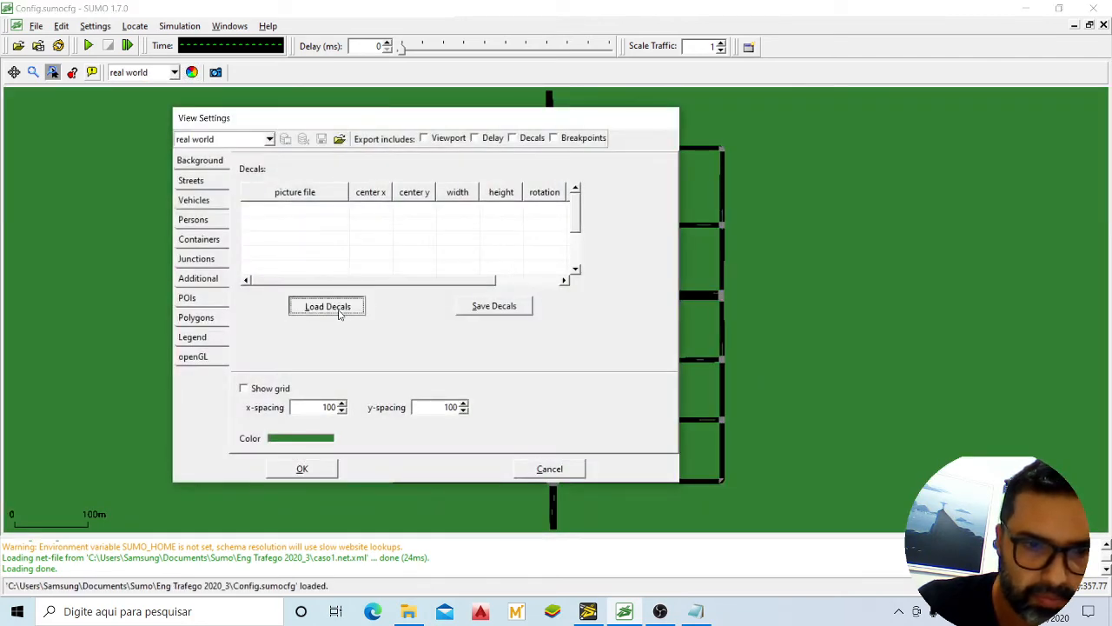
Load the saved decals so that caso1.PNG forms the network background, and accept the view settings
left_click(284, 260)
left_click(559, 381)
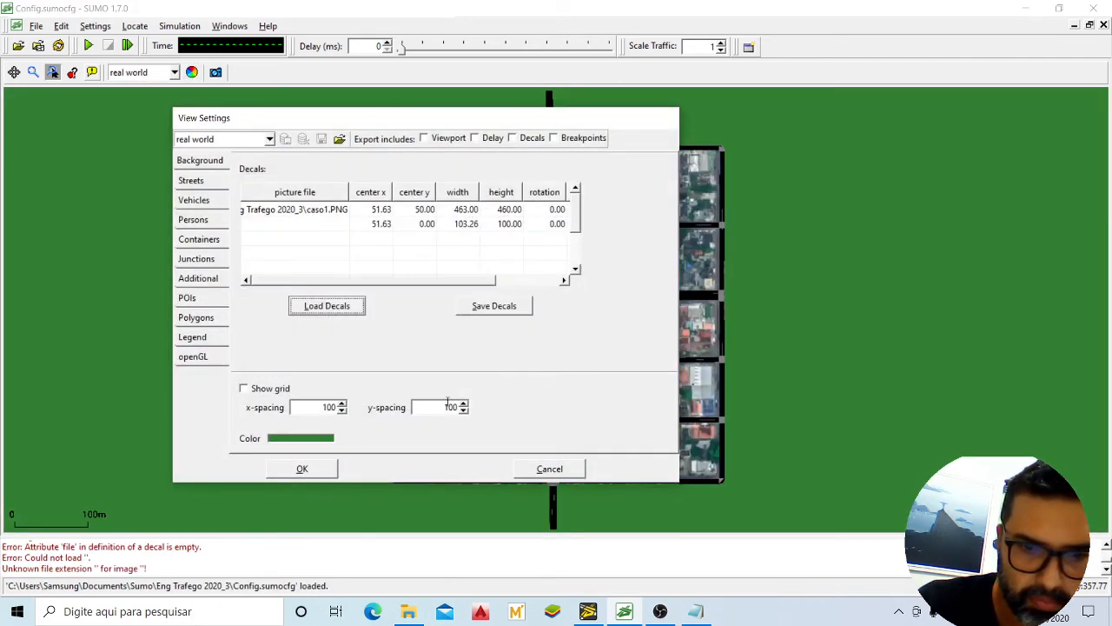
left_click(305, 469)
Set the simulation delay to 200 ms and start the simulation
scroll(542, 190, "up", 5)
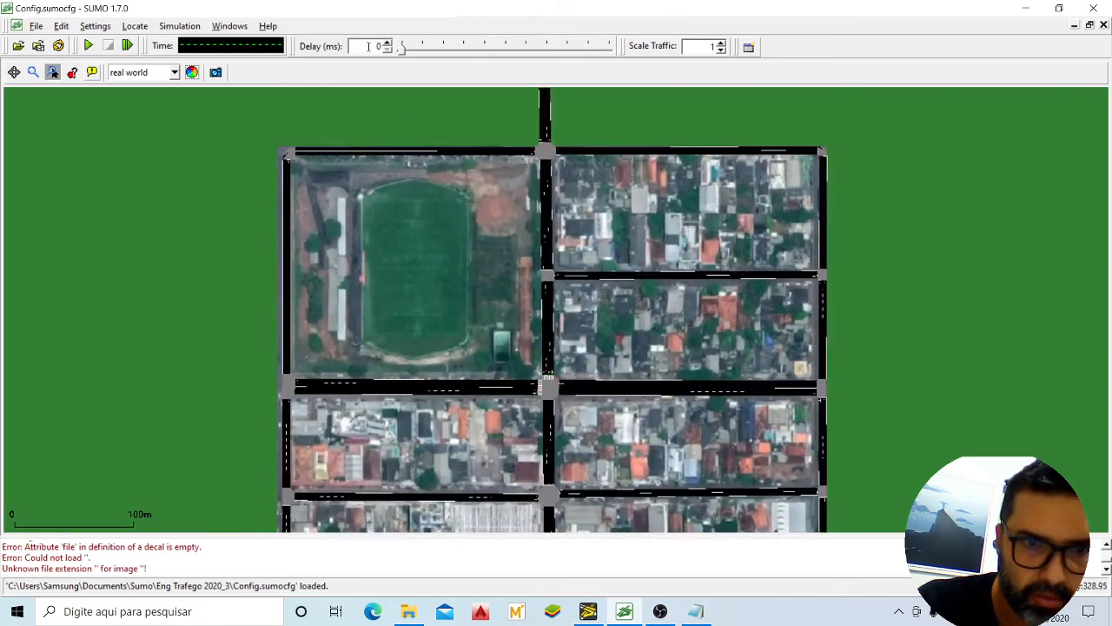
scroll(402, 52, "up", 2)
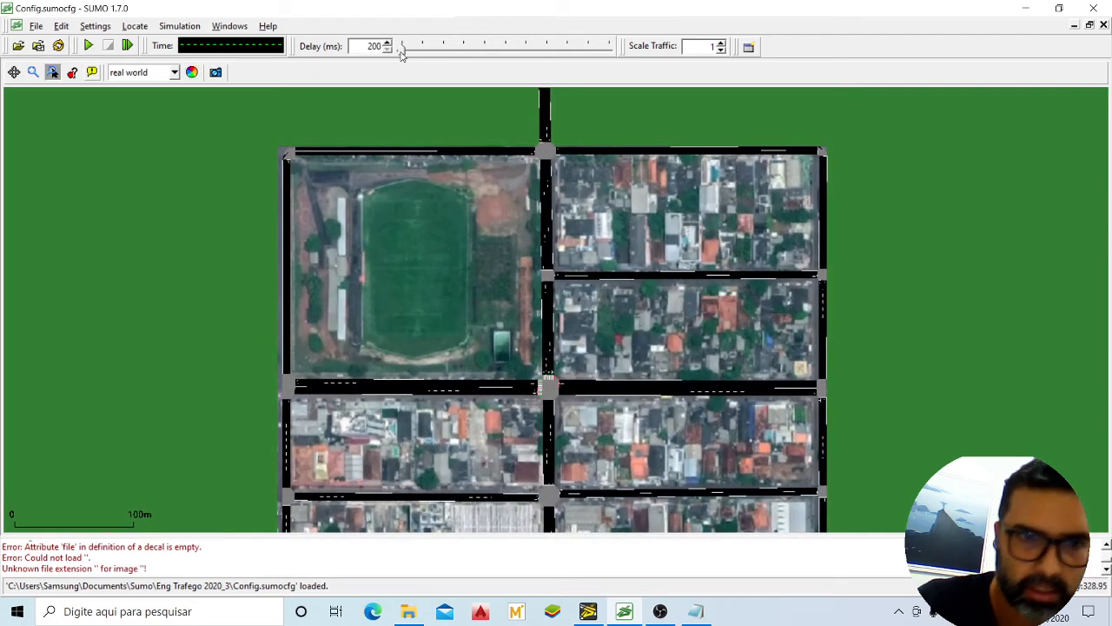
left_click(89, 49)
Examine the vehicle flows entering from the north and the queues at the signalised intersection during the simulation
scroll(544, 122, "up", 6)
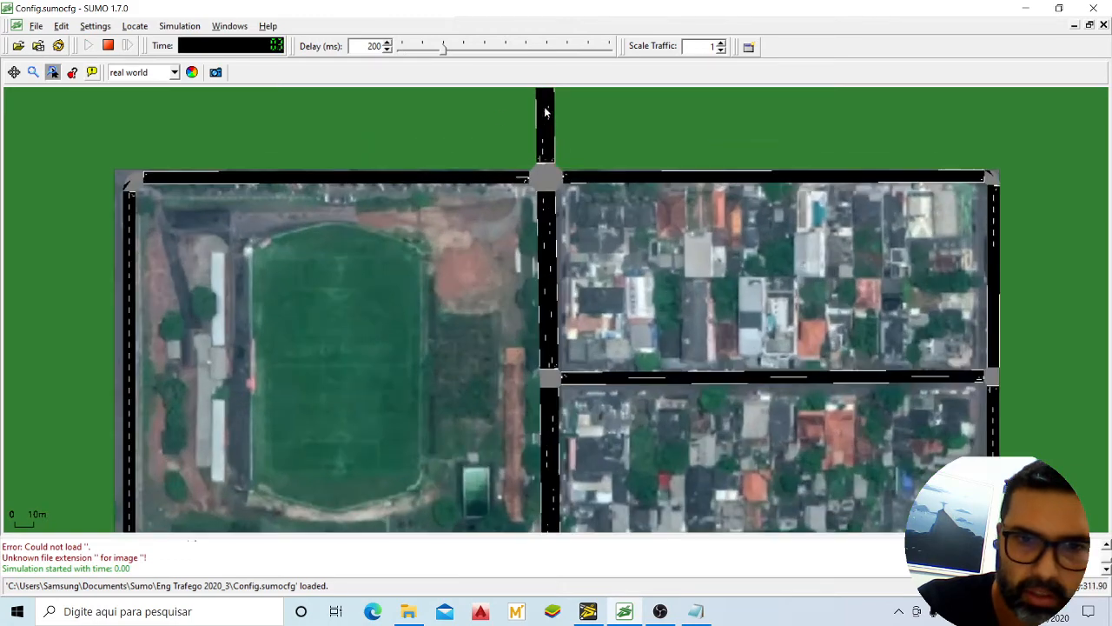
scroll(526, 343, "up", 4)
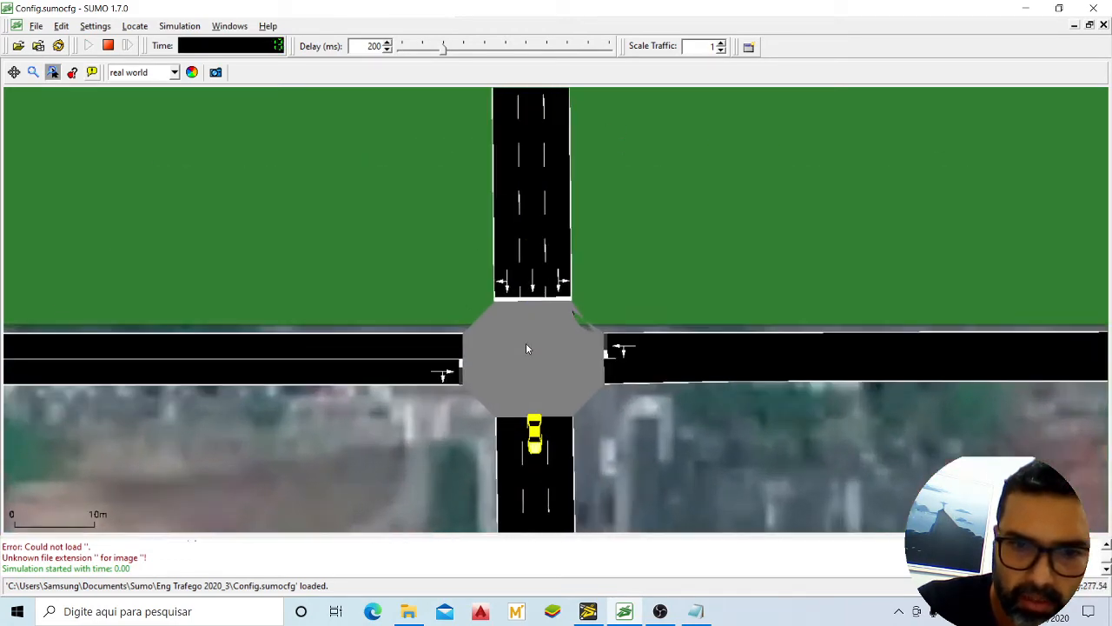
scroll(526, 343, "down", 5)
scroll(526, 346, "down", 2)
left_click_drag(569, 395, 590, 257)
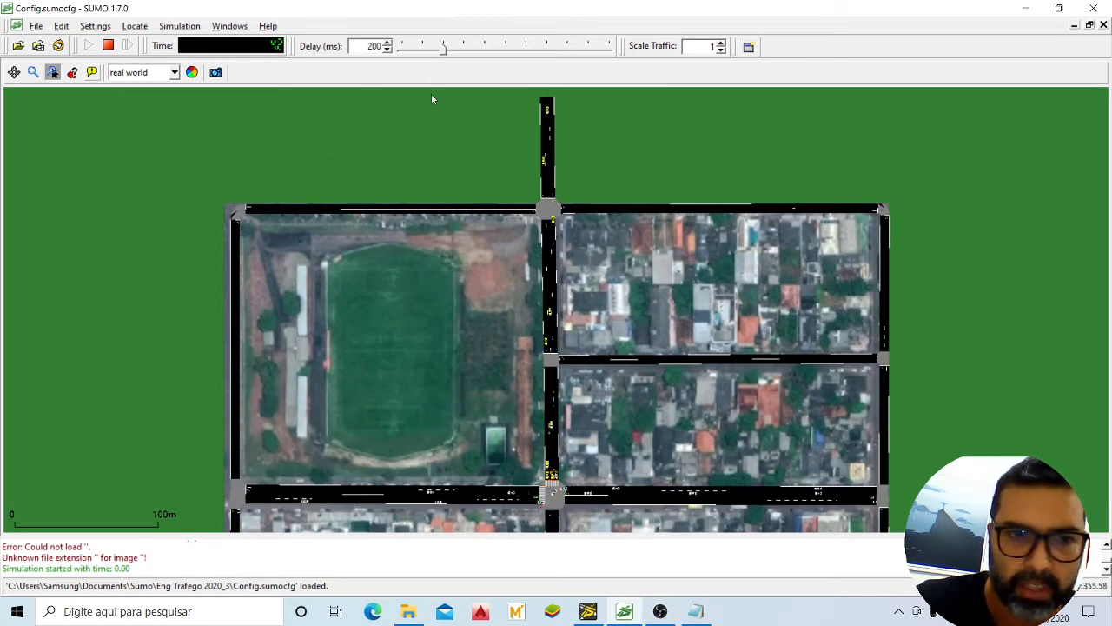
scroll(555, 443, "up", 2)
scroll(547, 487, "up", 2)
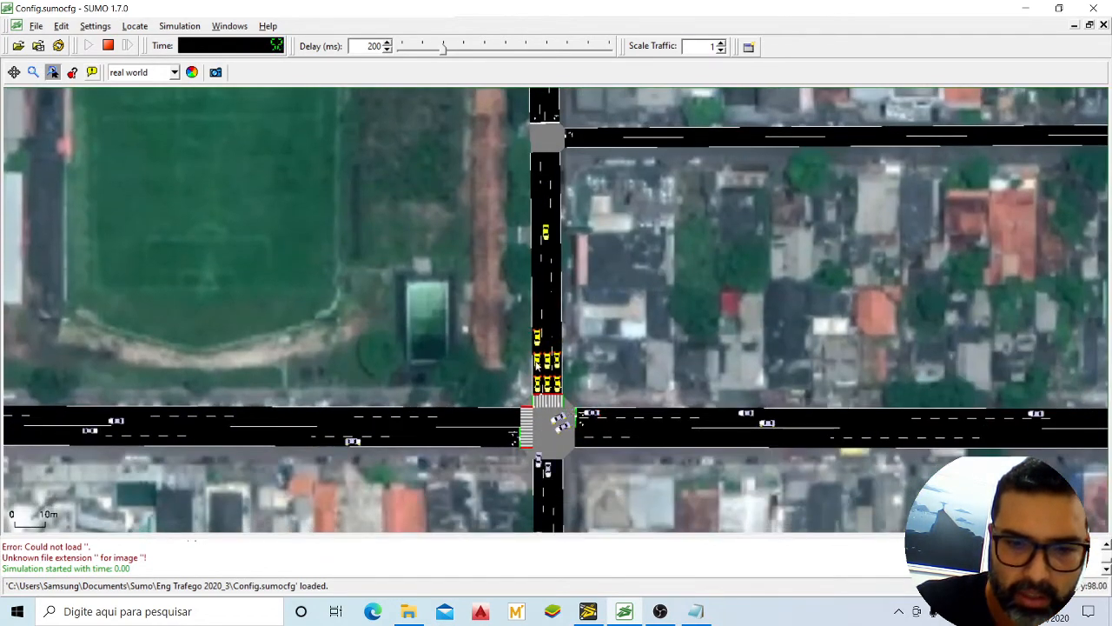
scroll(547, 385, "up", 1)
scroll(546, 384, "up", 1)
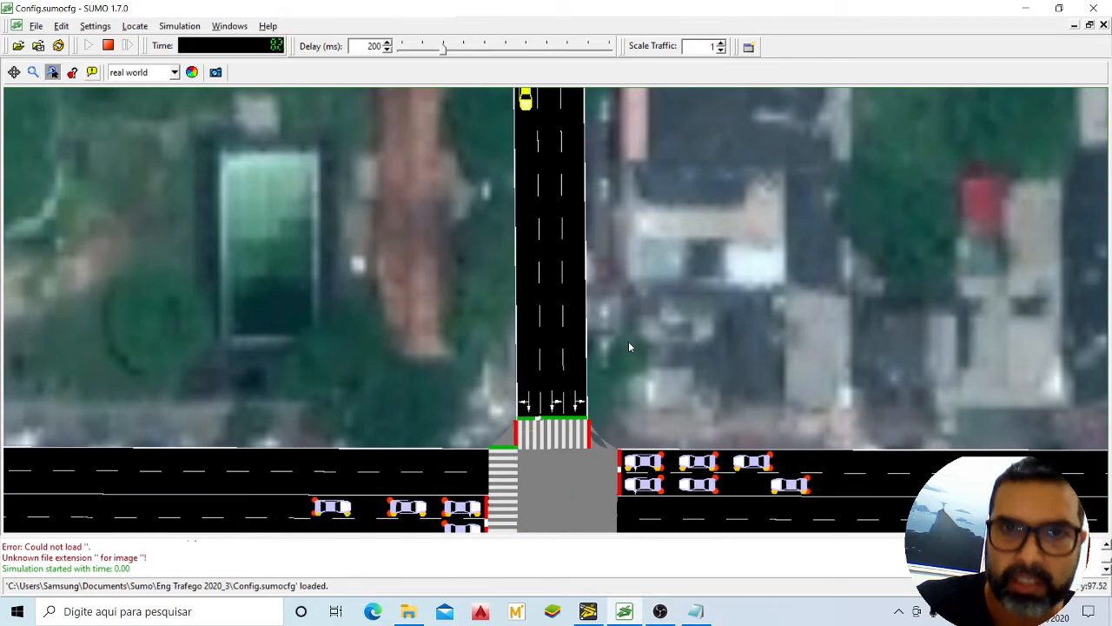
scroll(417, 246, "down", 1)
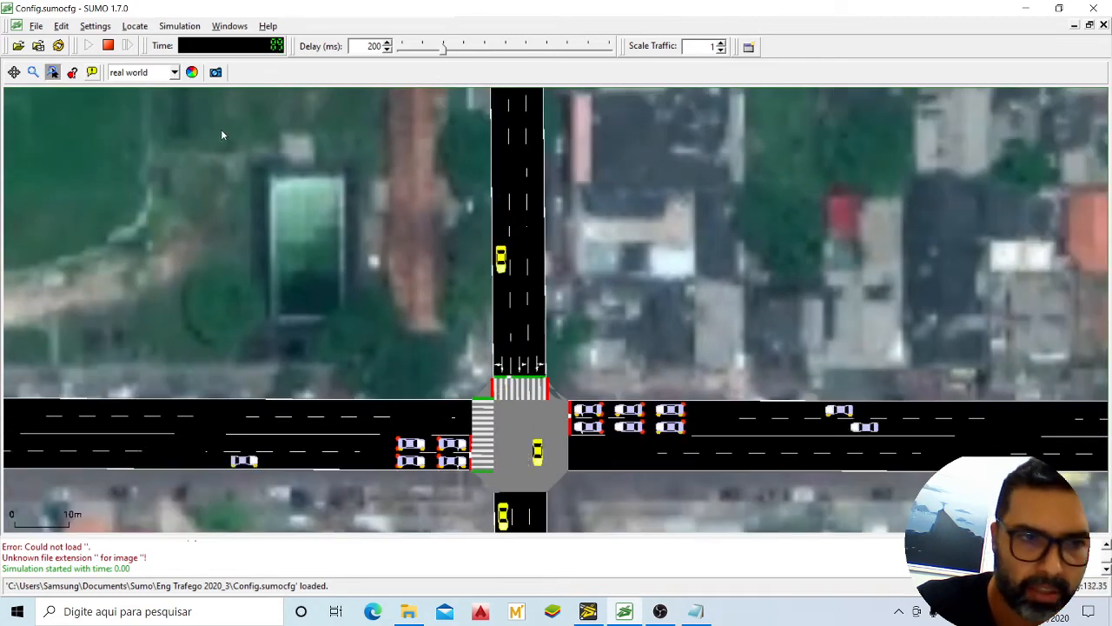
Stop the simulation and return to the Fluxos.rou file in Notepad
left_click(108, 45)
left_click(1028, 9)
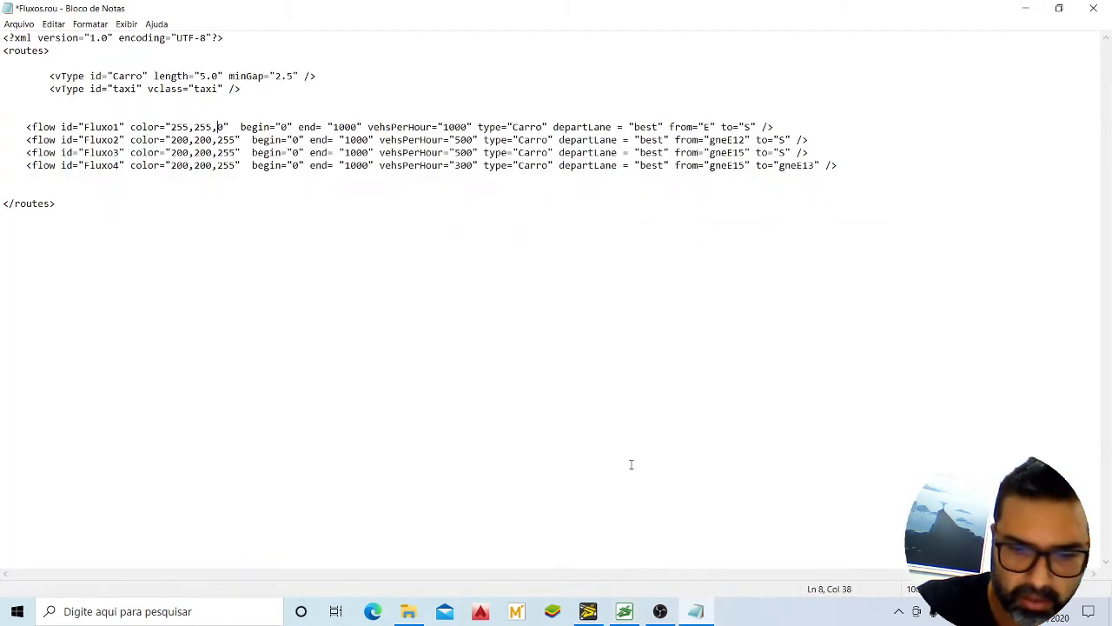
key("Down")
key("Down")
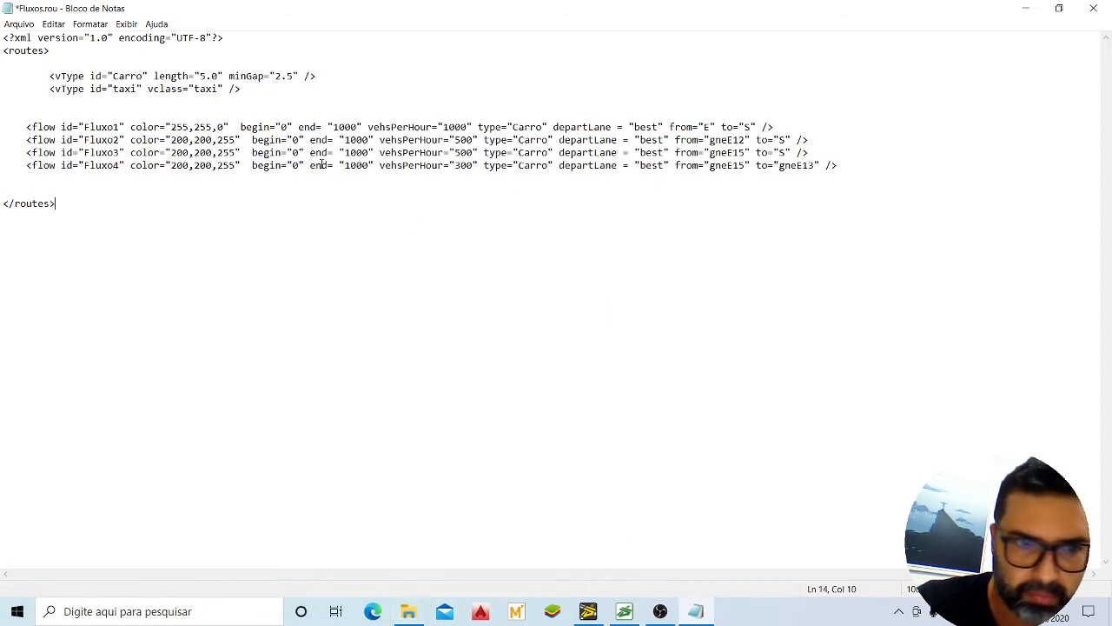
left_click(280, 152)
left_click(253, 91)
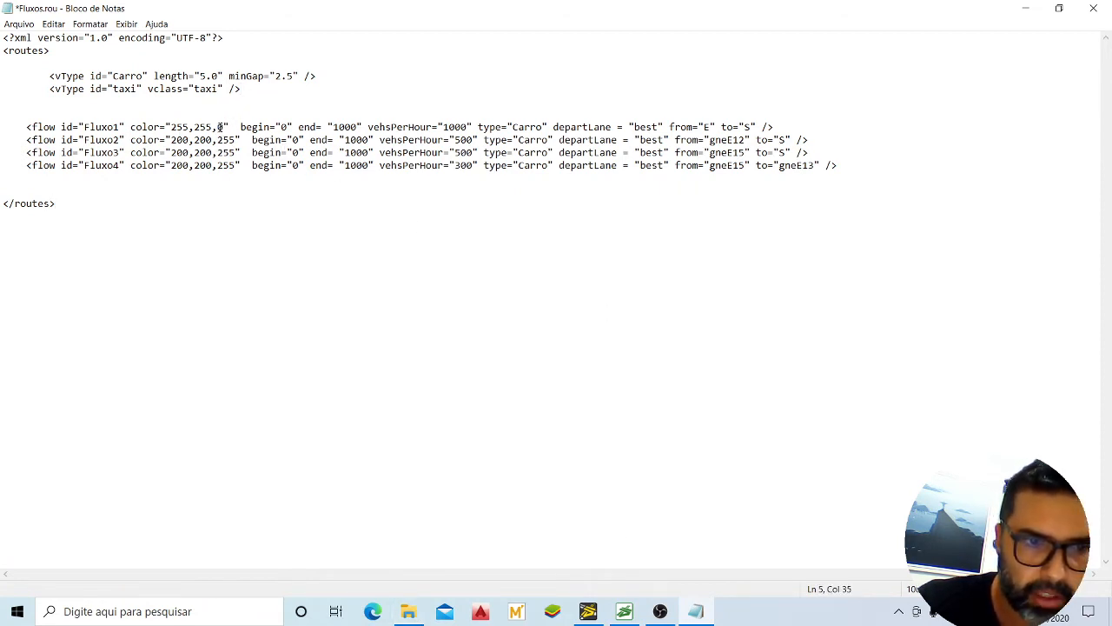
left_click(701, 410)
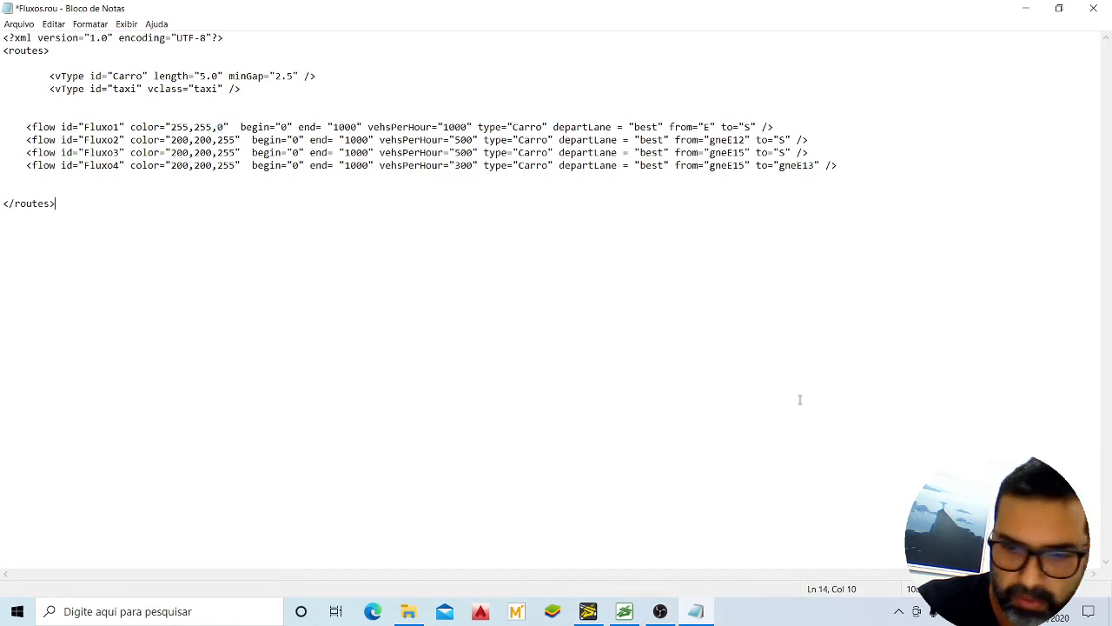
Switch to File Explorer and open the lesson presentation from the Aula 5 folder in PowerPoint
left_click(1025, 11)
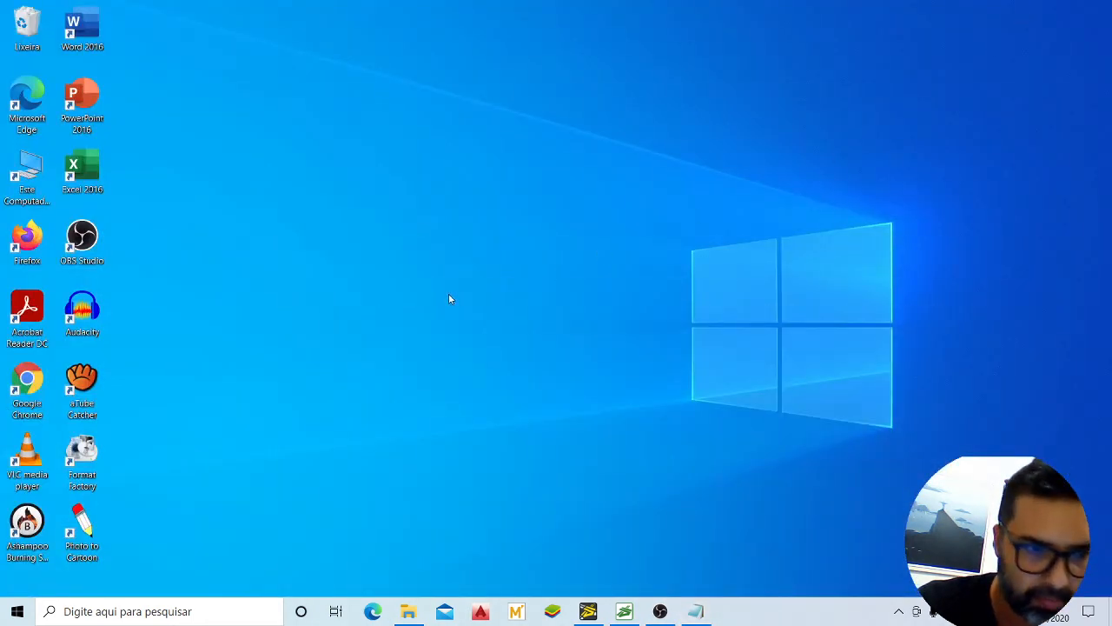
left_click(405, 614)
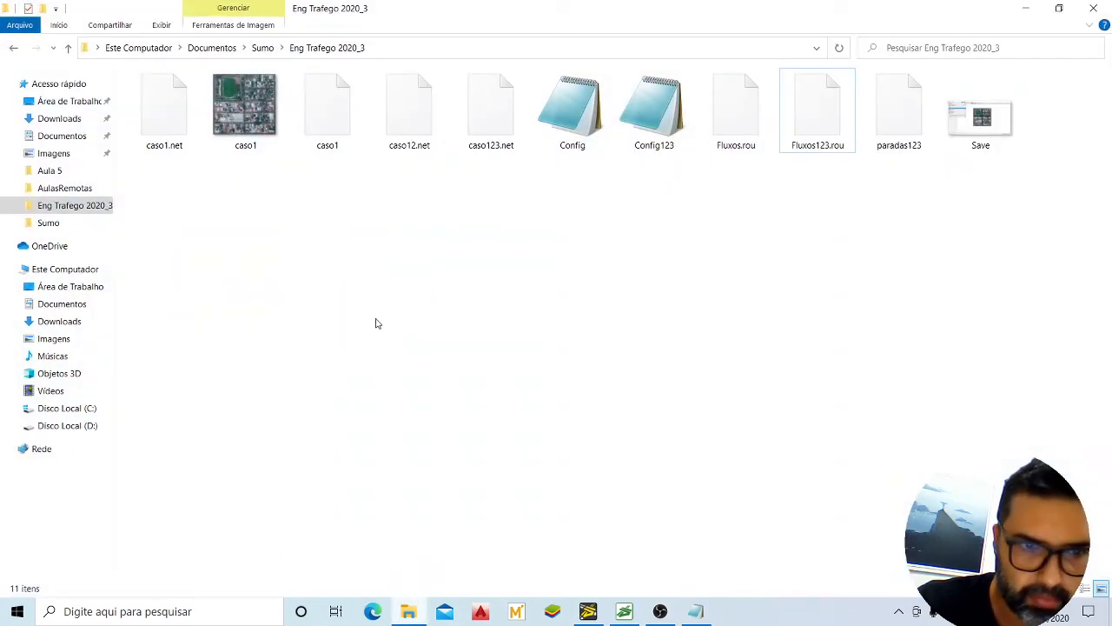
left_click(69, 172)
double_click(265, 131)
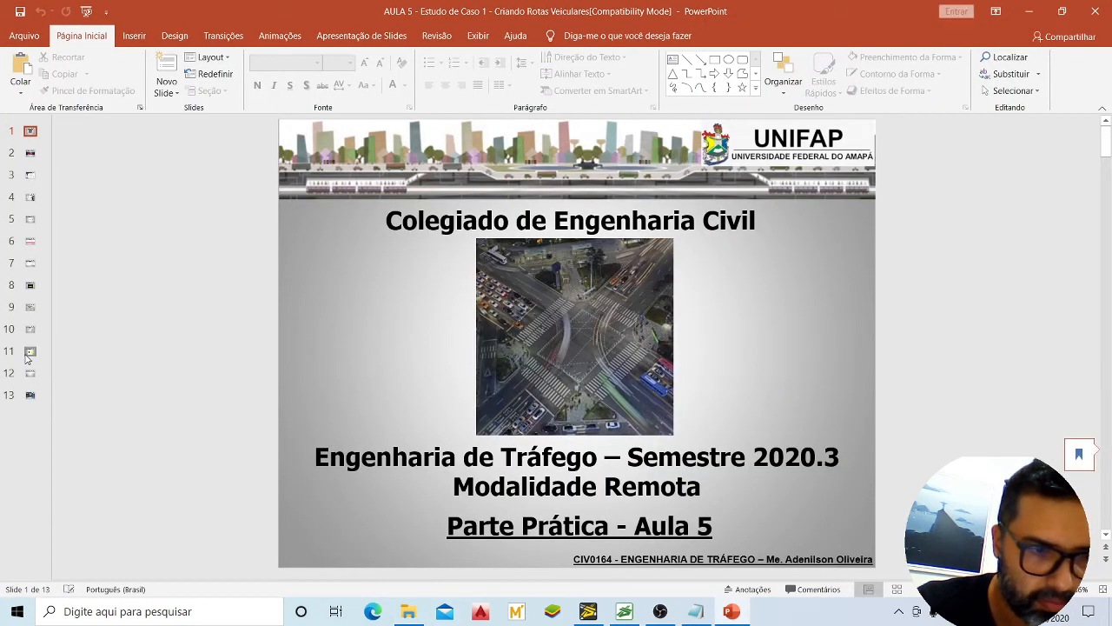
Follow the link on slide 11 to the w3schools HTML Color Picker and pick the dark blue #0033cc
left_click(30, 351)
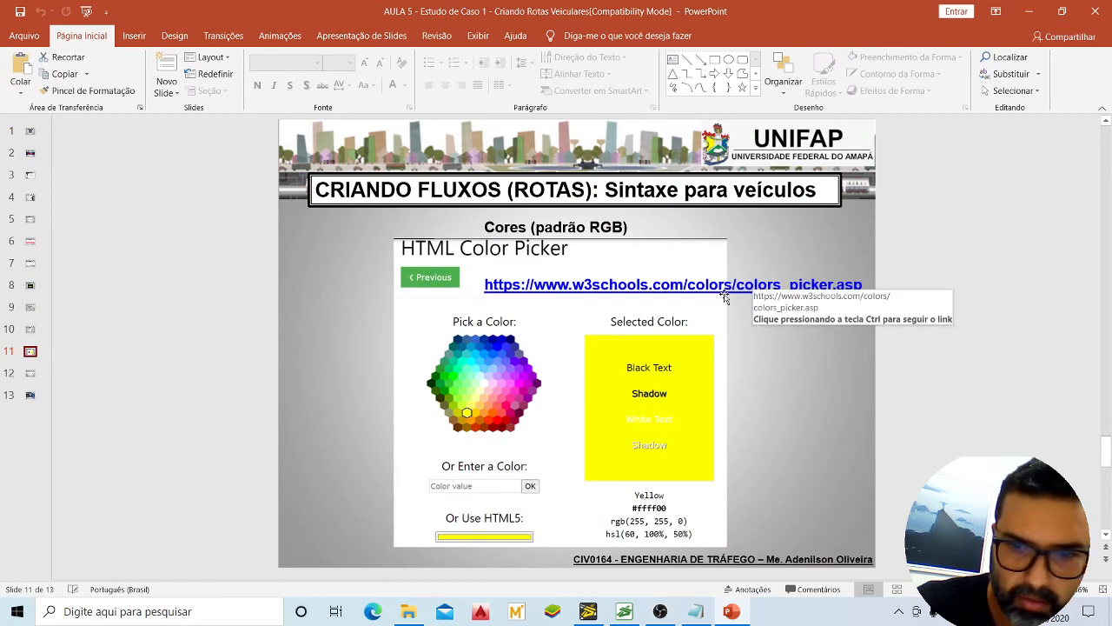
key("shift+F5")
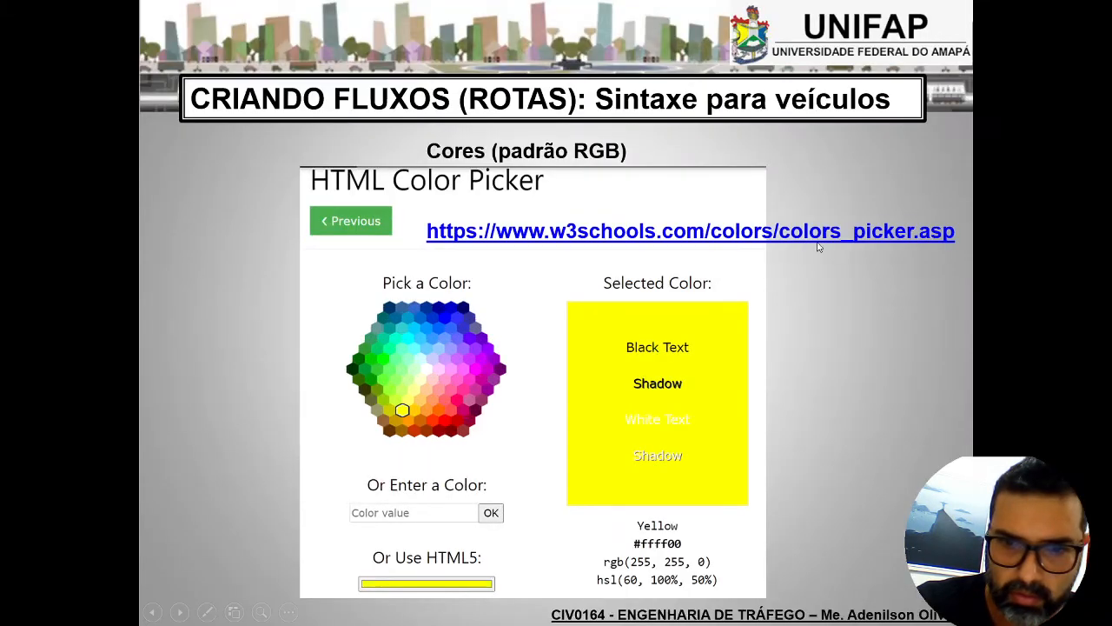
left_click(785, 232)
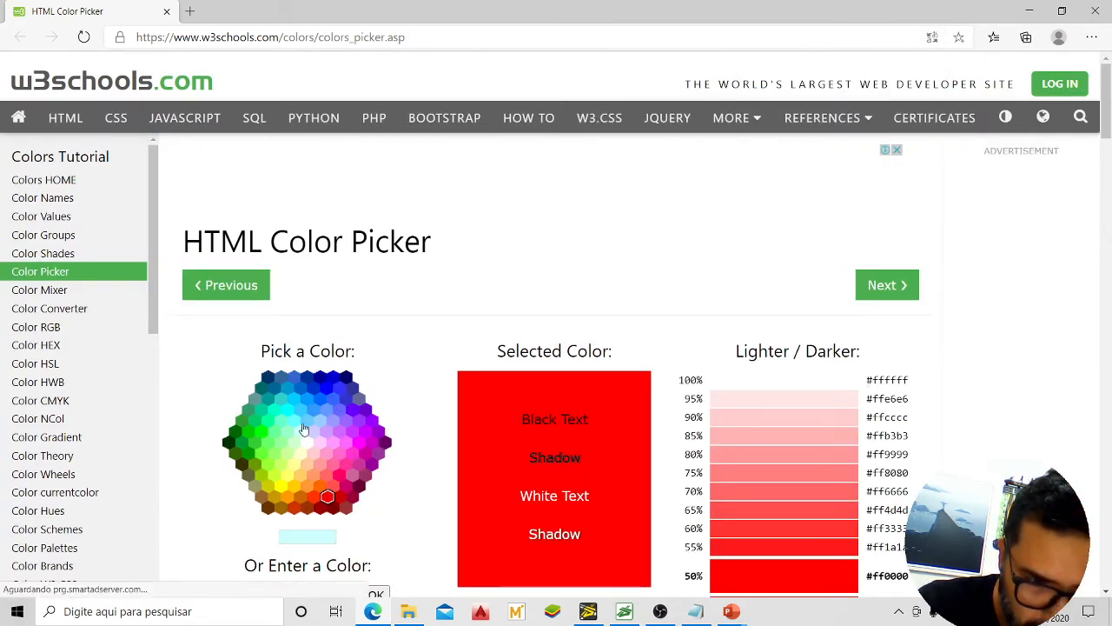
left_click(315, 389)
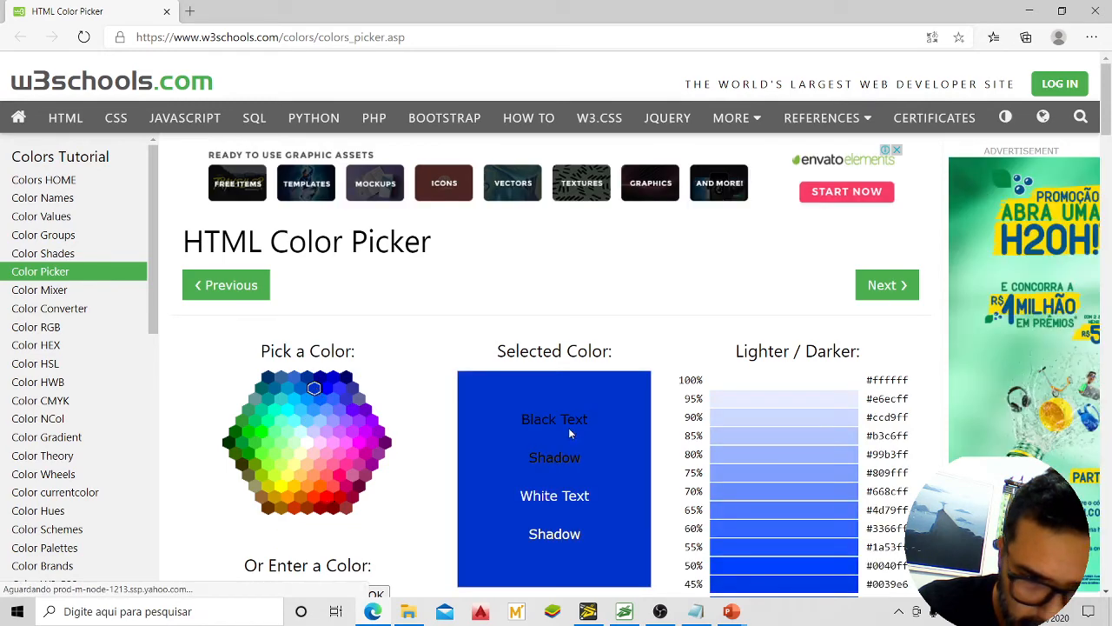
scroll(676, 425, "down", 3)
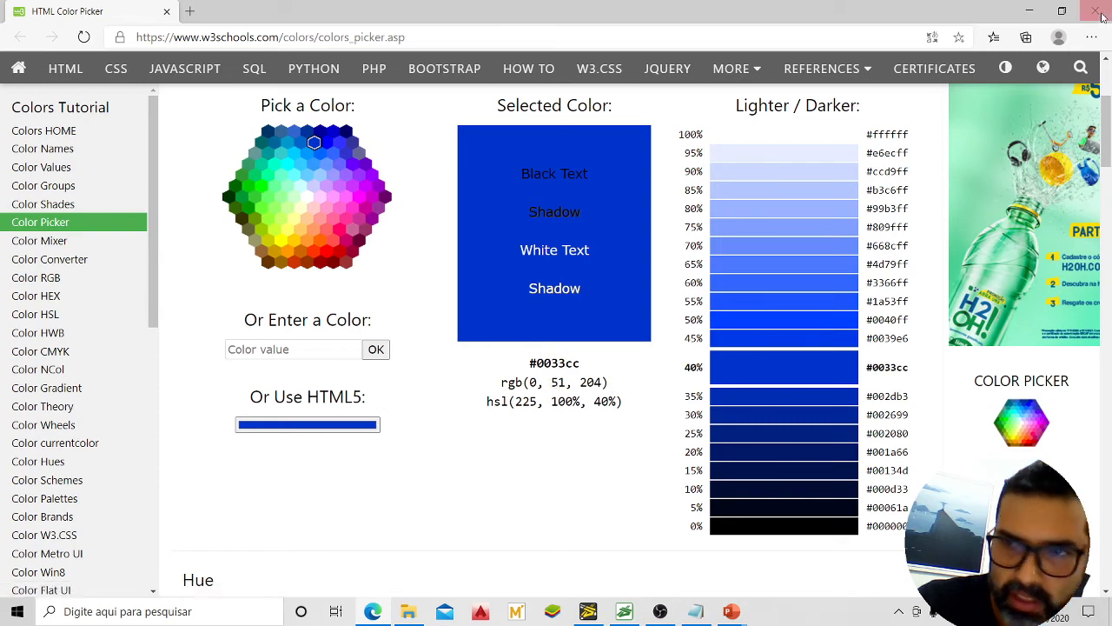
Switch to the Fluxos.rou file in Notepad and set the Fluxo1 flow's color to 0,51,204
left_click(695, 611)
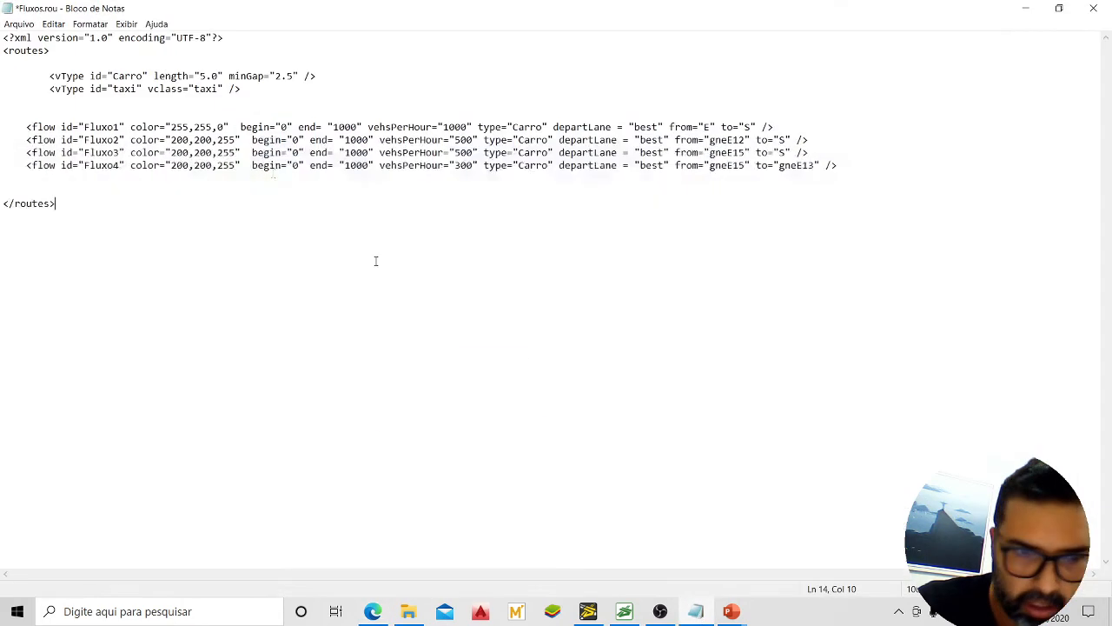
left_click_drag(171, 128, 191, 129)
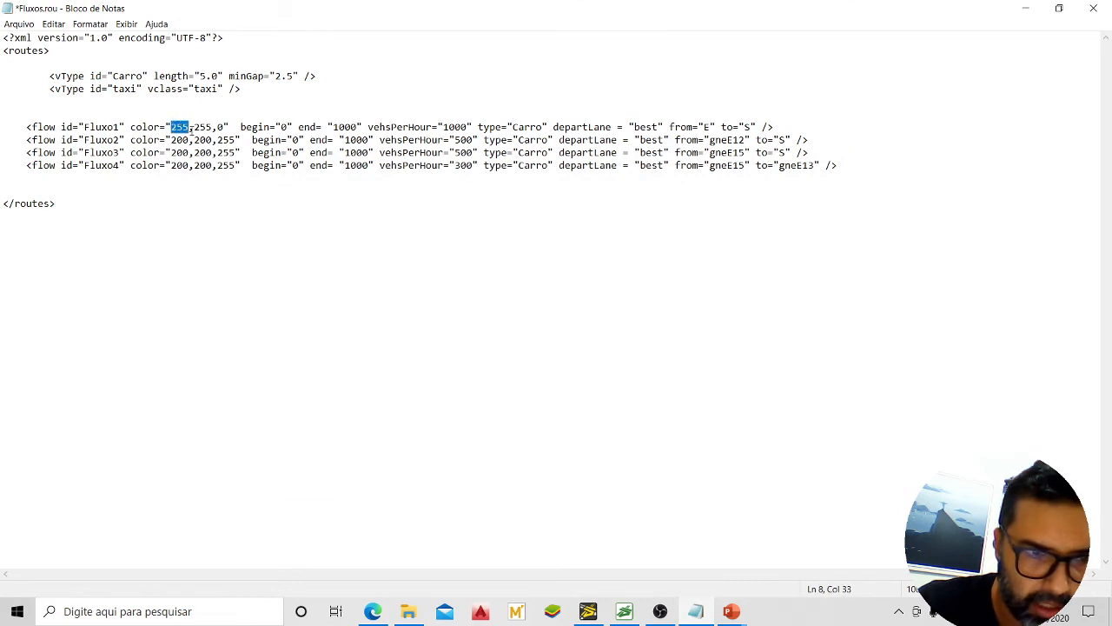
type("0")
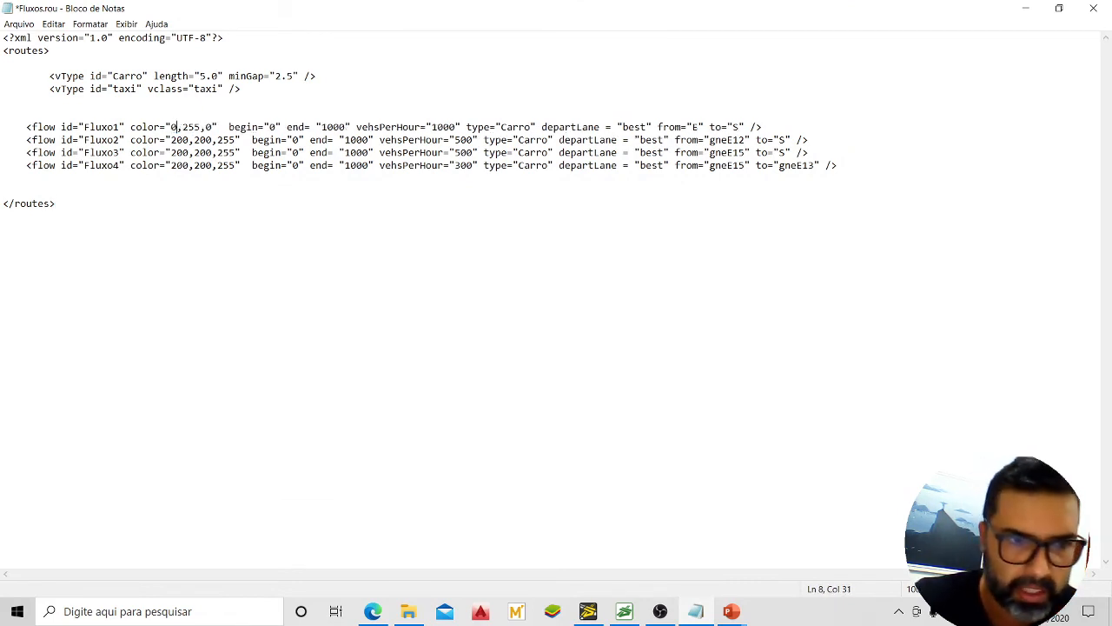
left_click_drag(183, 127, 202, 128)
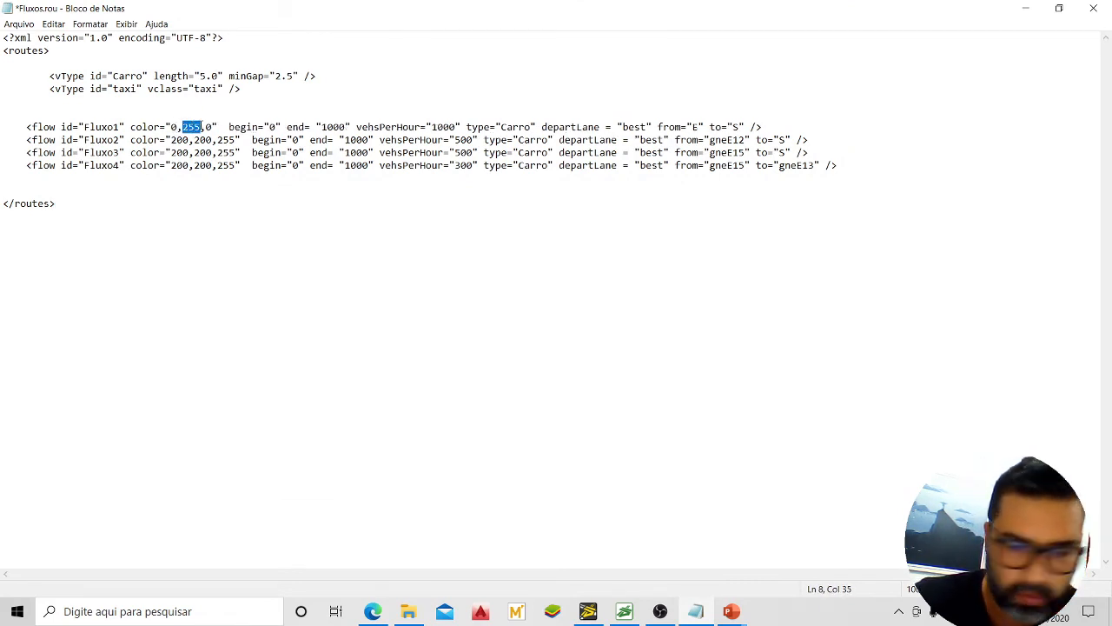
type("51")
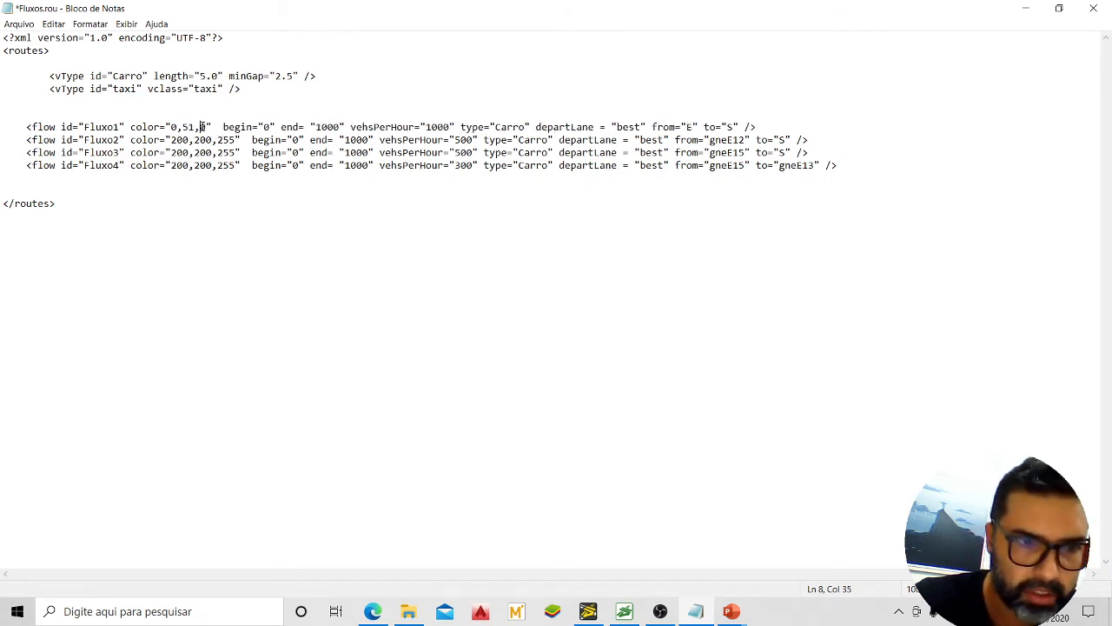
left_click_drag(199, 128, 207, 127)
type("204")
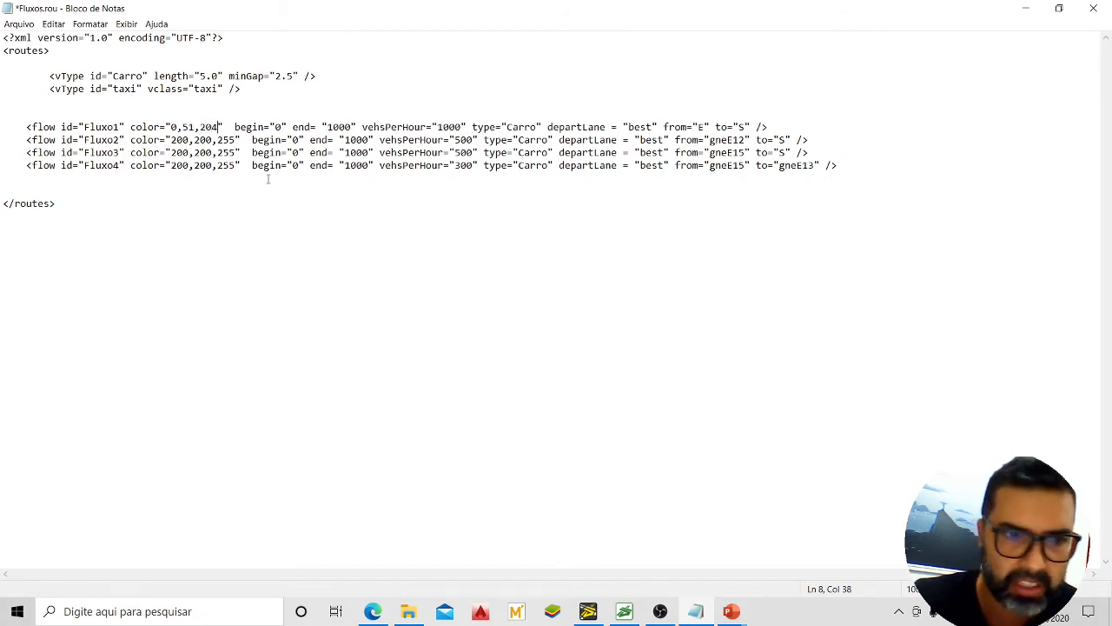
left_click(269, 179)
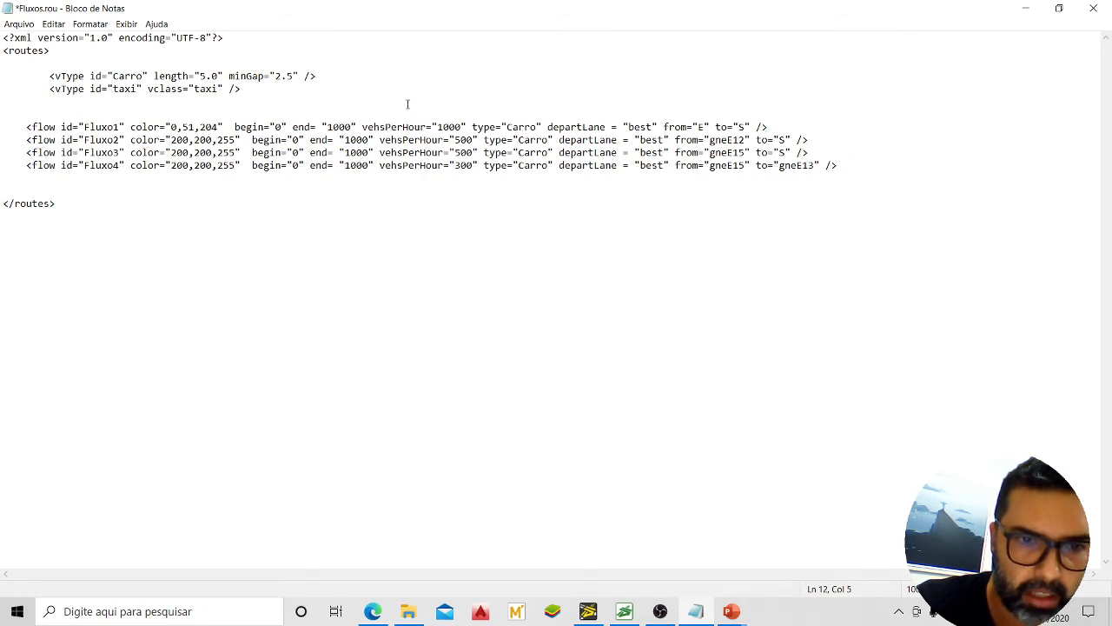
left_click(356, 116)
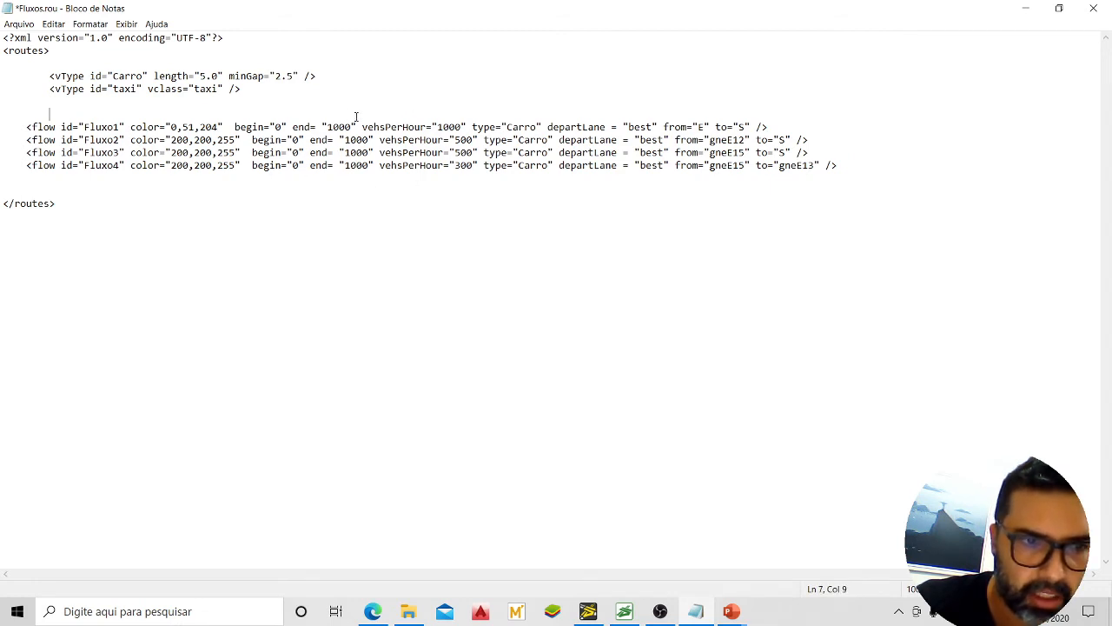
left_click(259, 91)
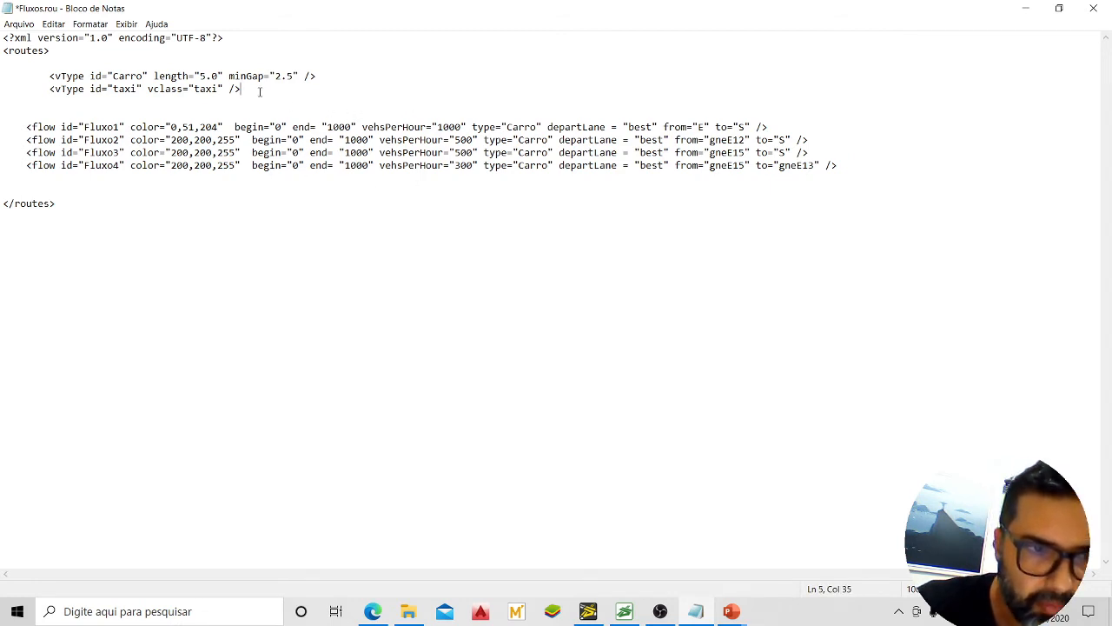
Duplicate the Fluxo4 flow definition onto a new line below it, with the same indentation as the other flows
left_click(847, 165)
key("Return")
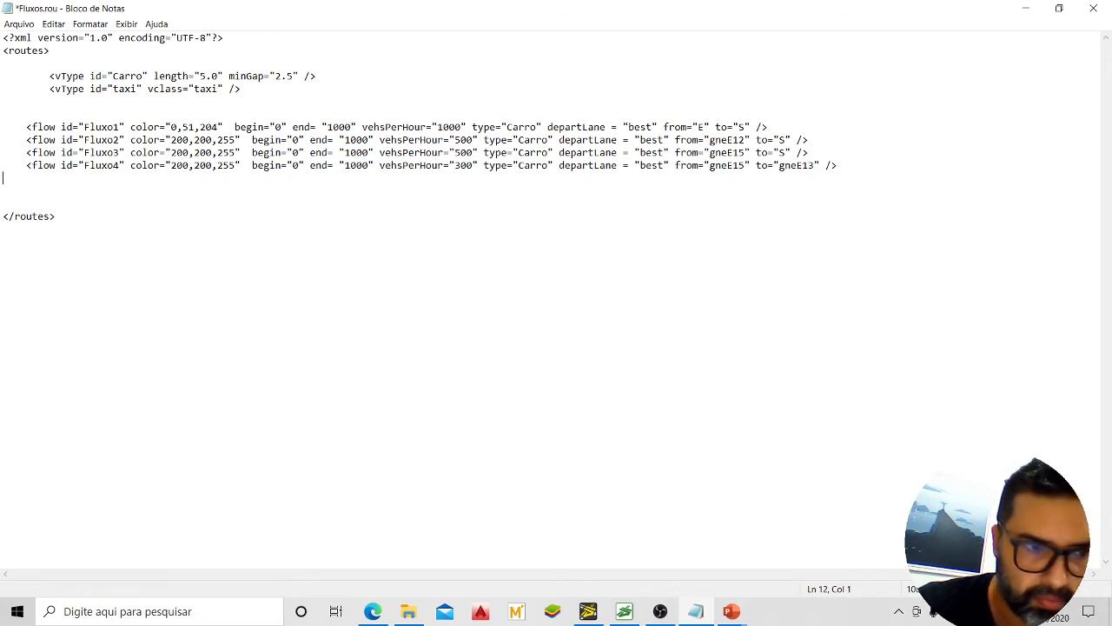
left_click_drag(835, 165, 27, 167)
key("ctrl+c")
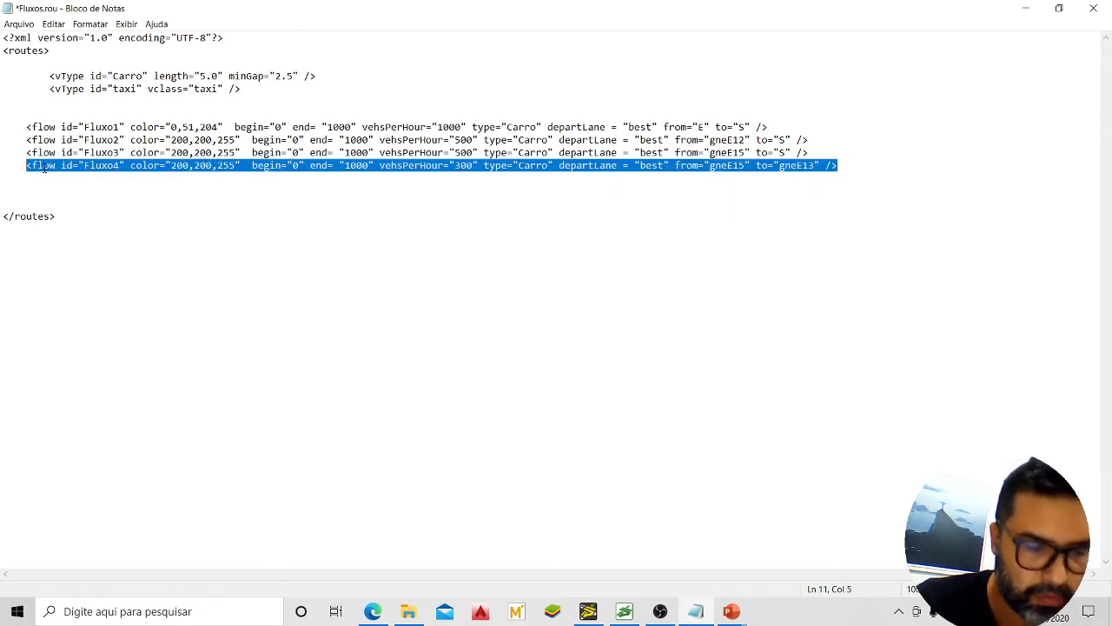
left_click(53, 183)
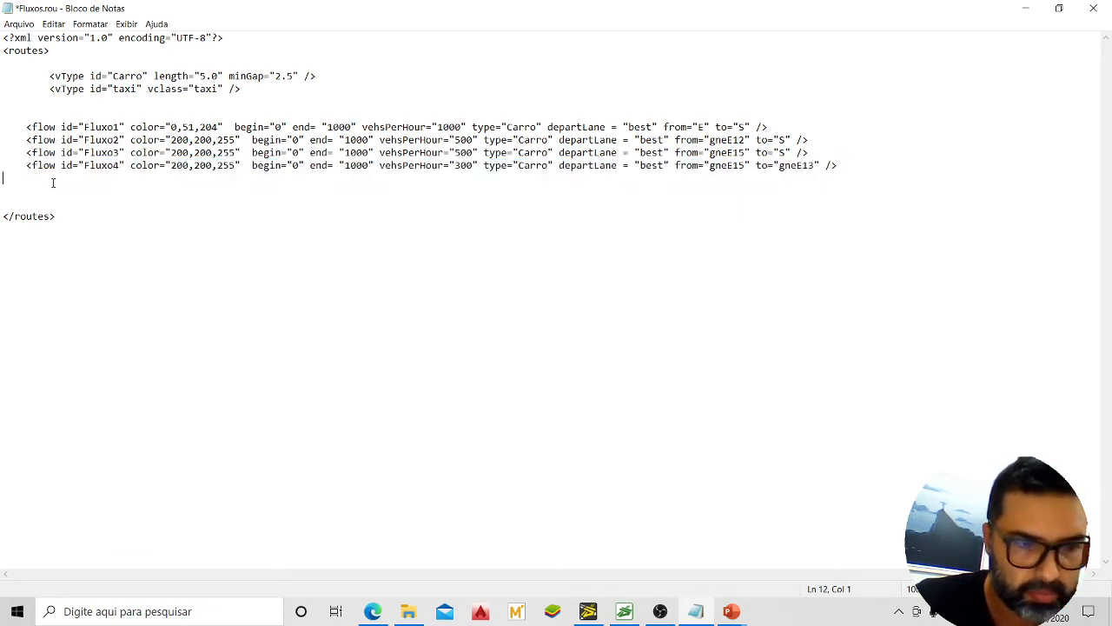
key("Tab")
key("ctrl+v")
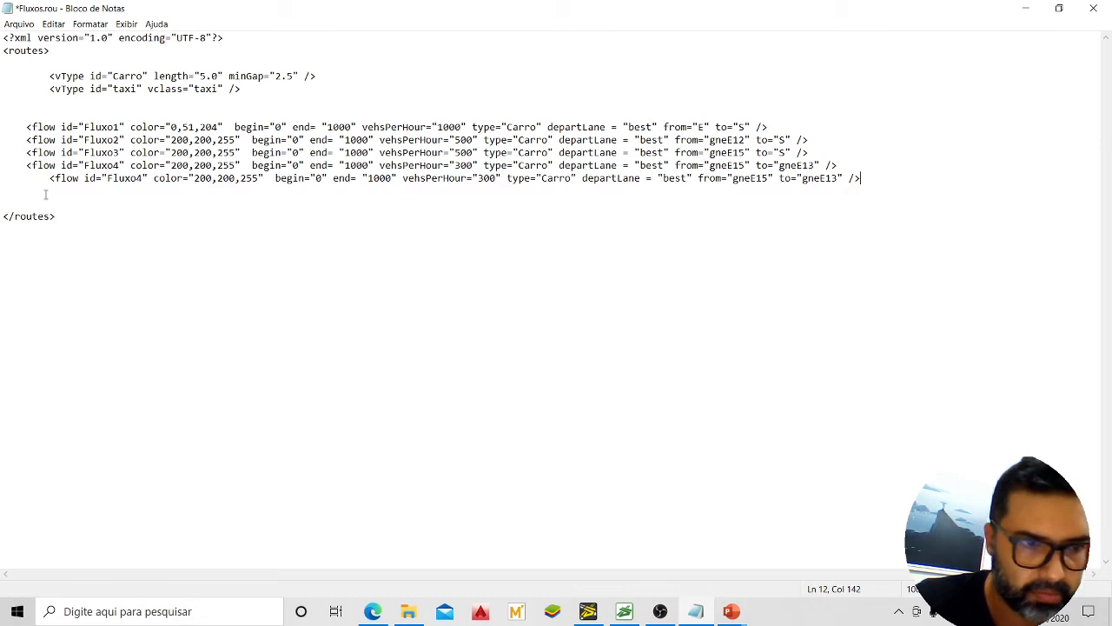
key("BackSpace")
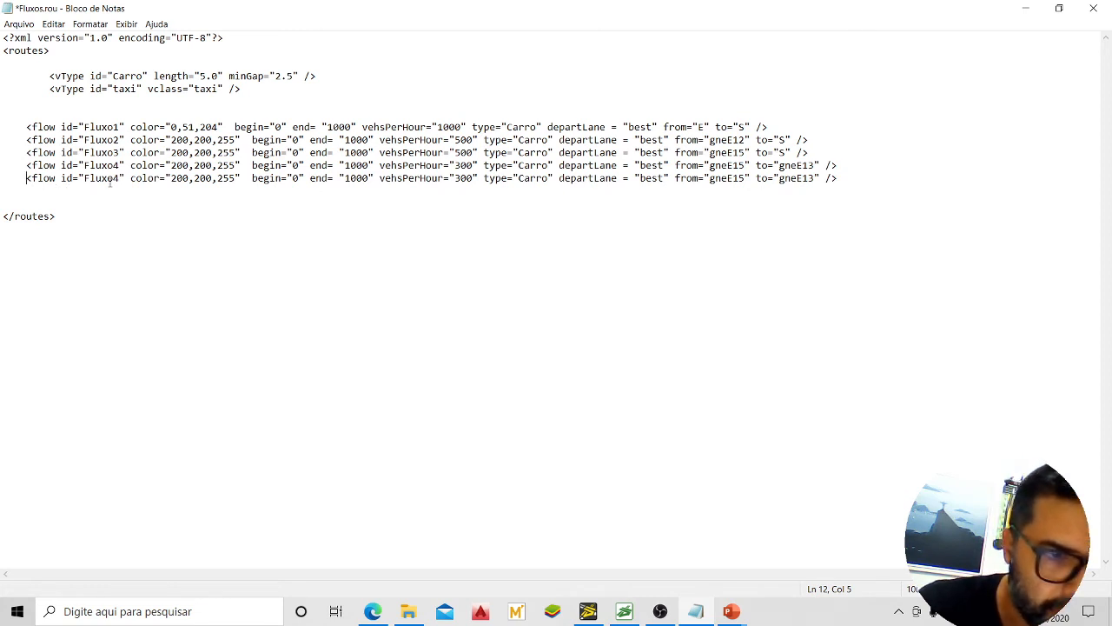
Rename the duplicated flow as Fluxo5 and set its color to 255,255,0
left_click_drag(120, 178, 112, 178)
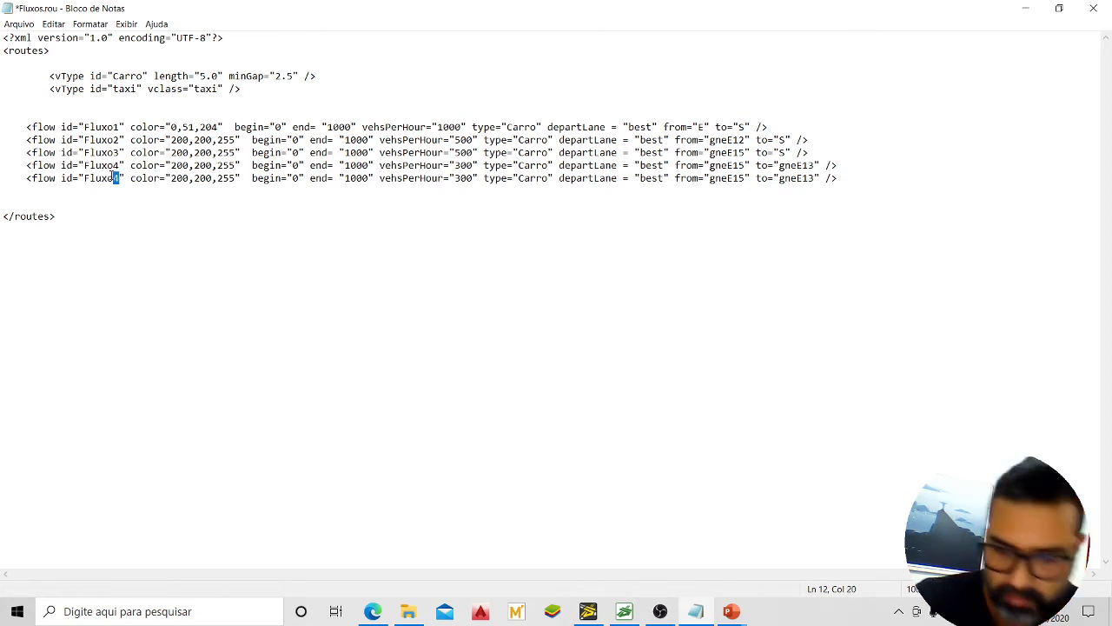
type("5")
left_click(198, 178)
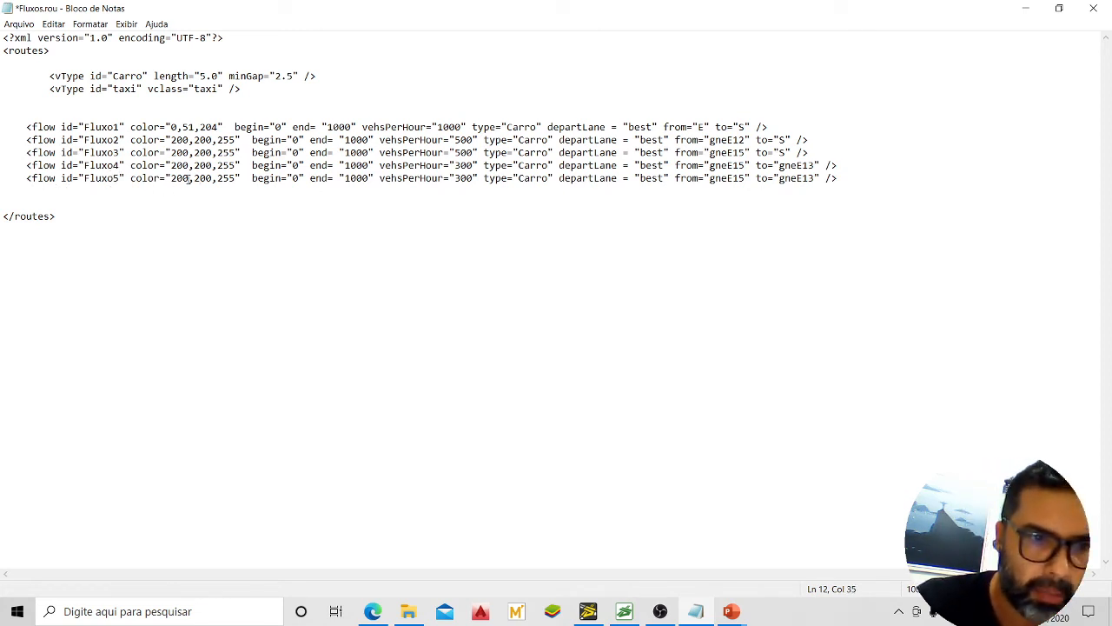
left_click_drag(176, 178, 236, 179)
type("55,255,0")
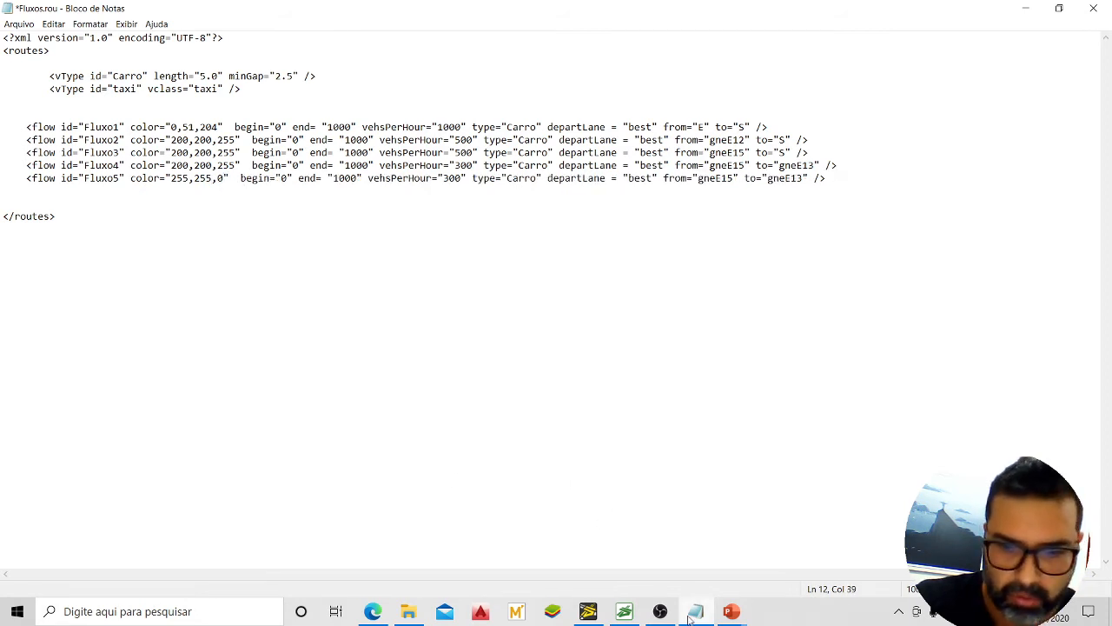
Switch to the w3schools HTML Color Picker in the browser, check the RGB value of yellow, and return to the route file
left_click(372, 611)
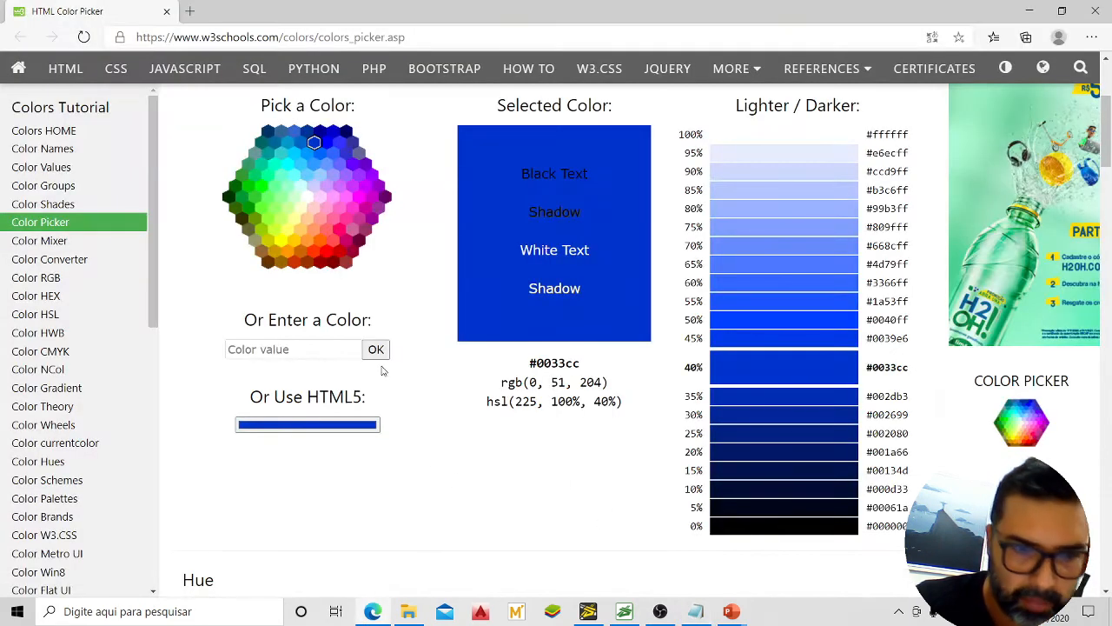
left_click(282, 241)
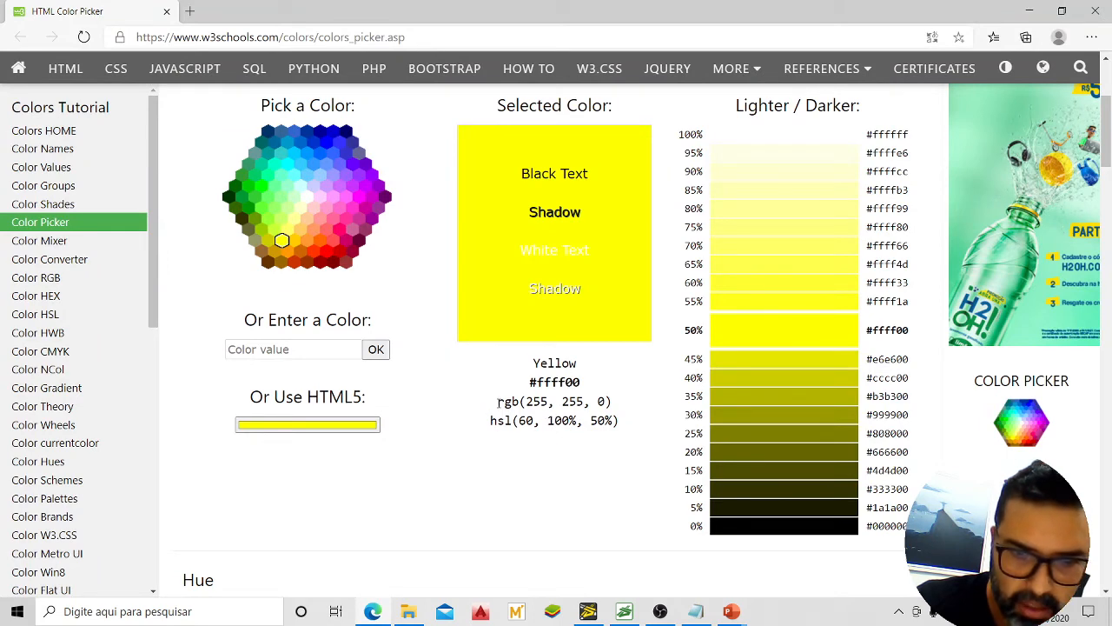
left_click_drag(499, 402, 625, 401)
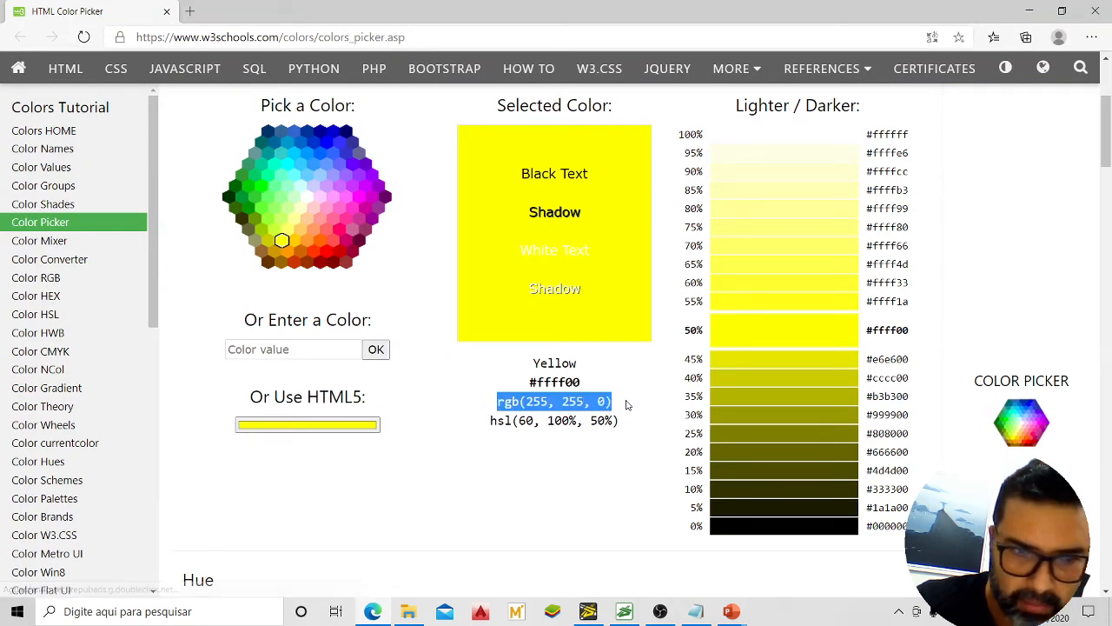
left_click(1029, 10)
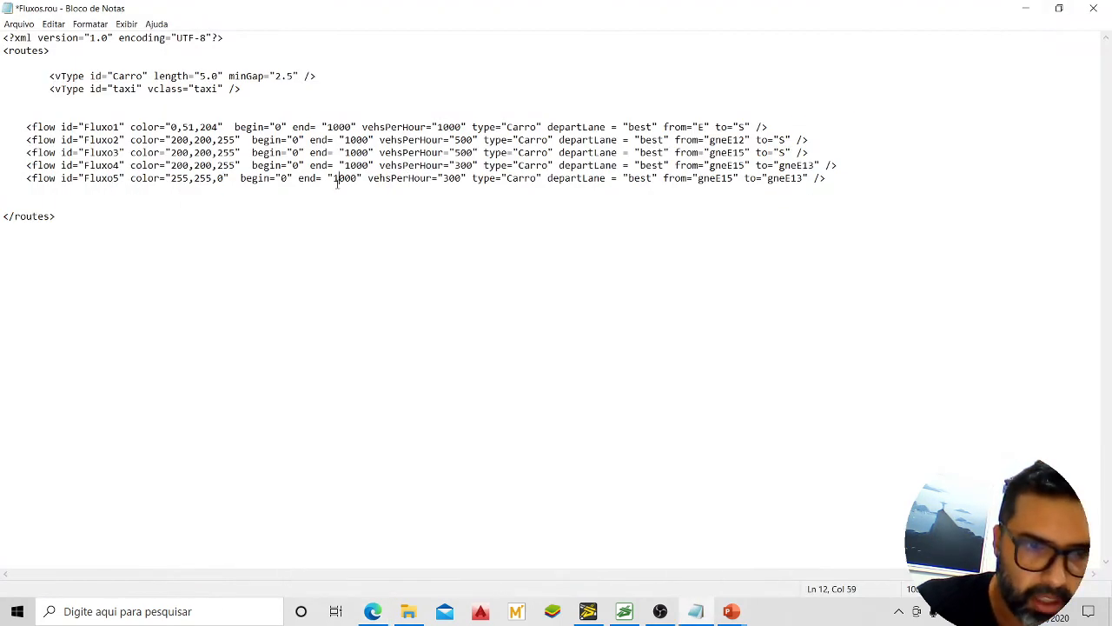
Set the Fluxo5 flow's begin time to 50 and its end time to 800
double_click(283, 179)
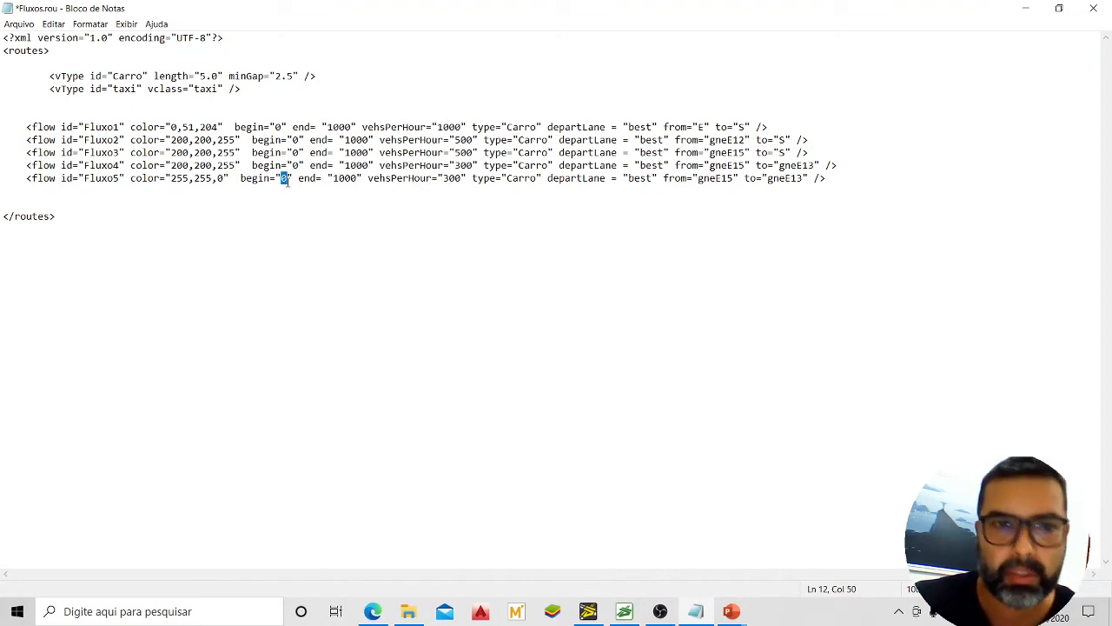
type("50")
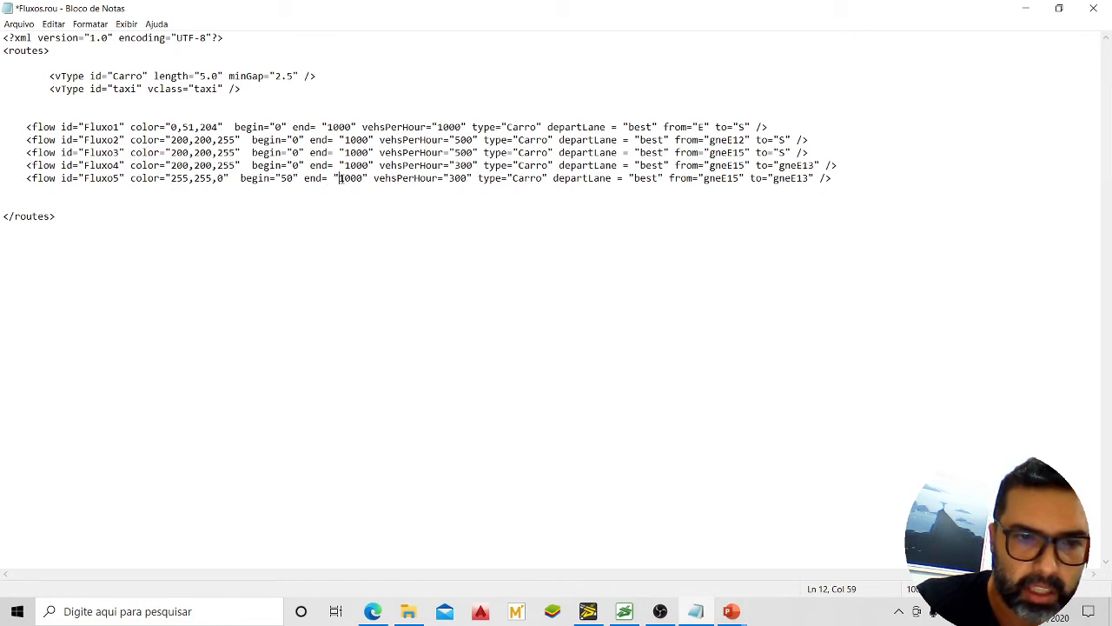
left_click_drag(339, 178, 361, 180)
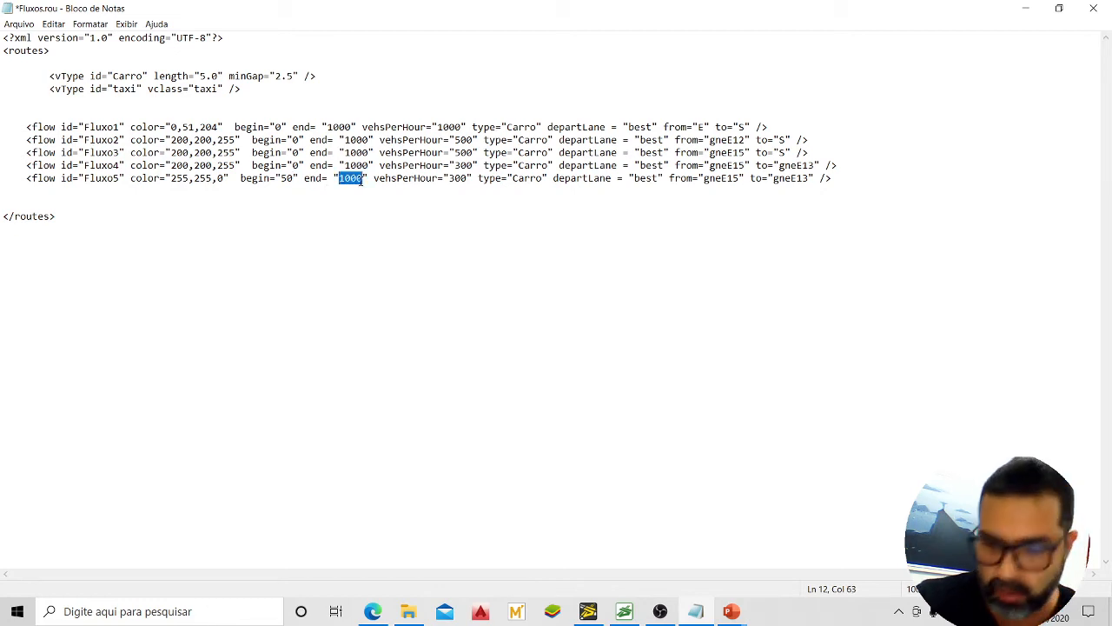
type("800")
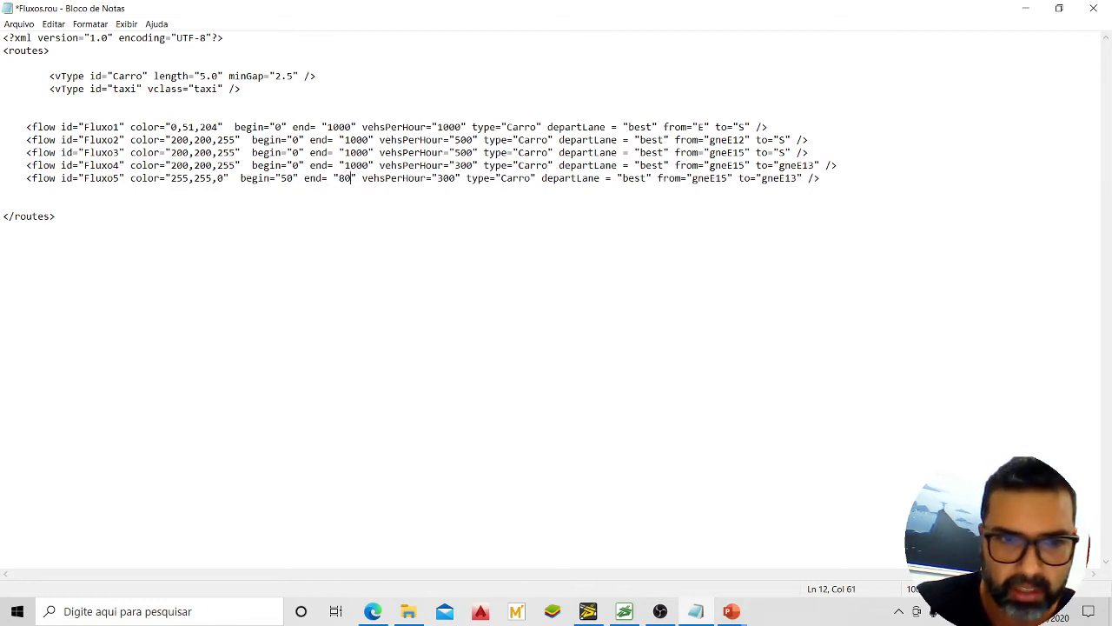
left_click(403, 206)
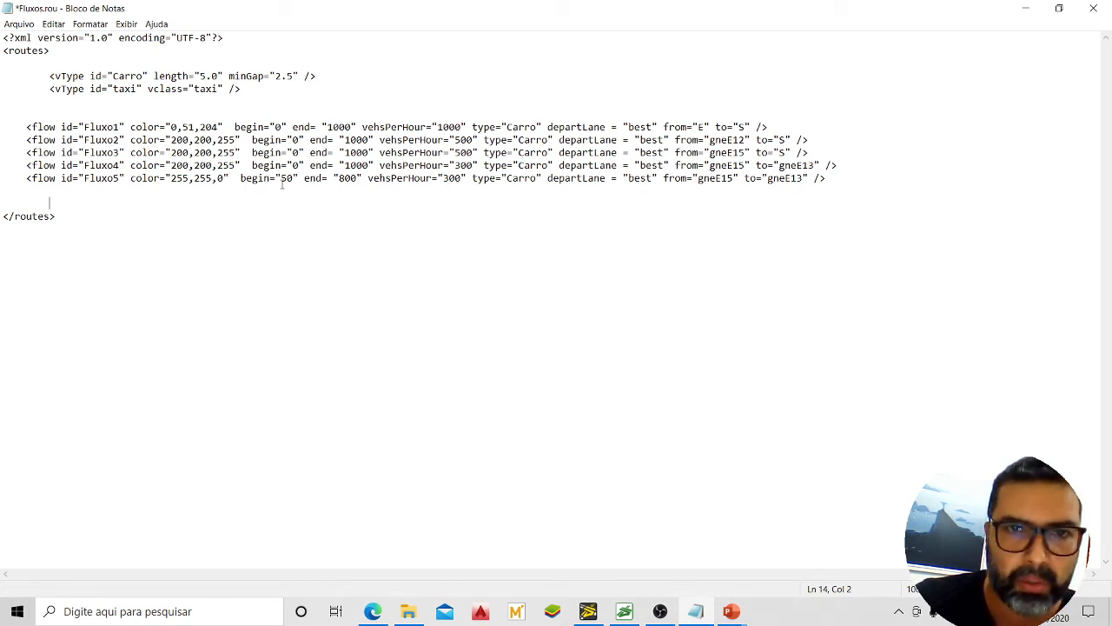
left_click(338, 177)
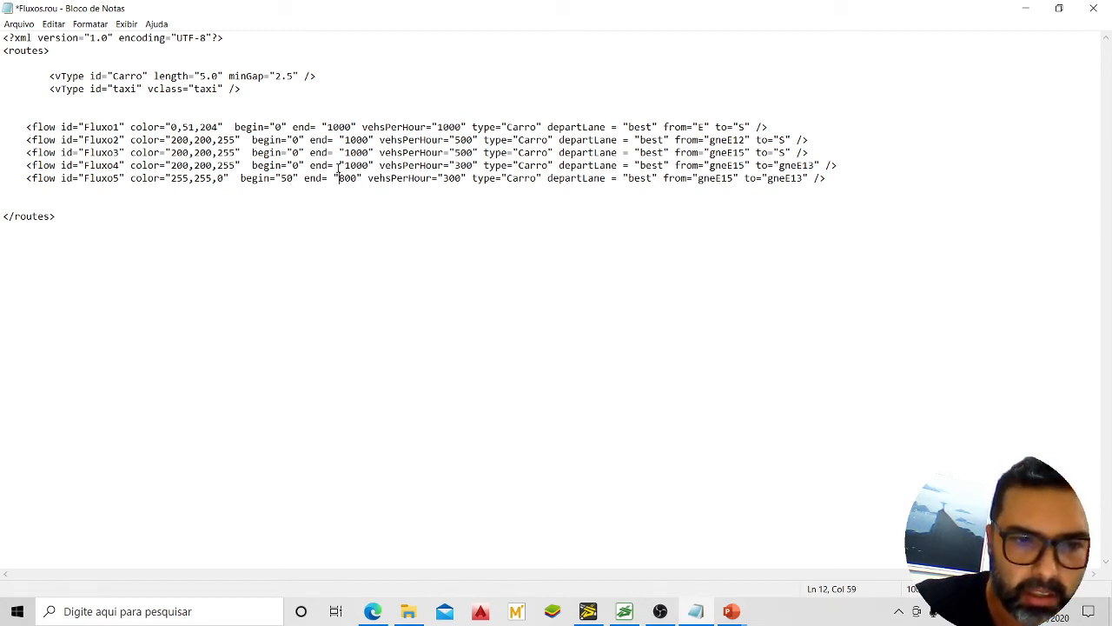
key("Right")
key("Right")
key("Right")
key("Right")
key("Right")
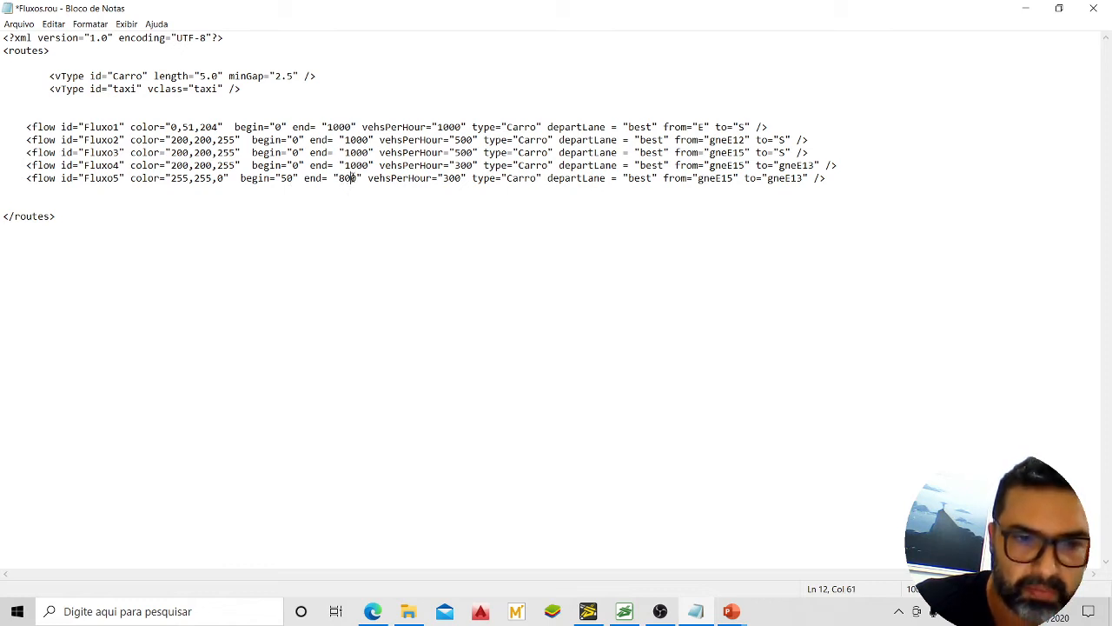
Set the Fluxo5 flow's vehicle type to taxi
left_click_drag(443, 178, 463, 181)
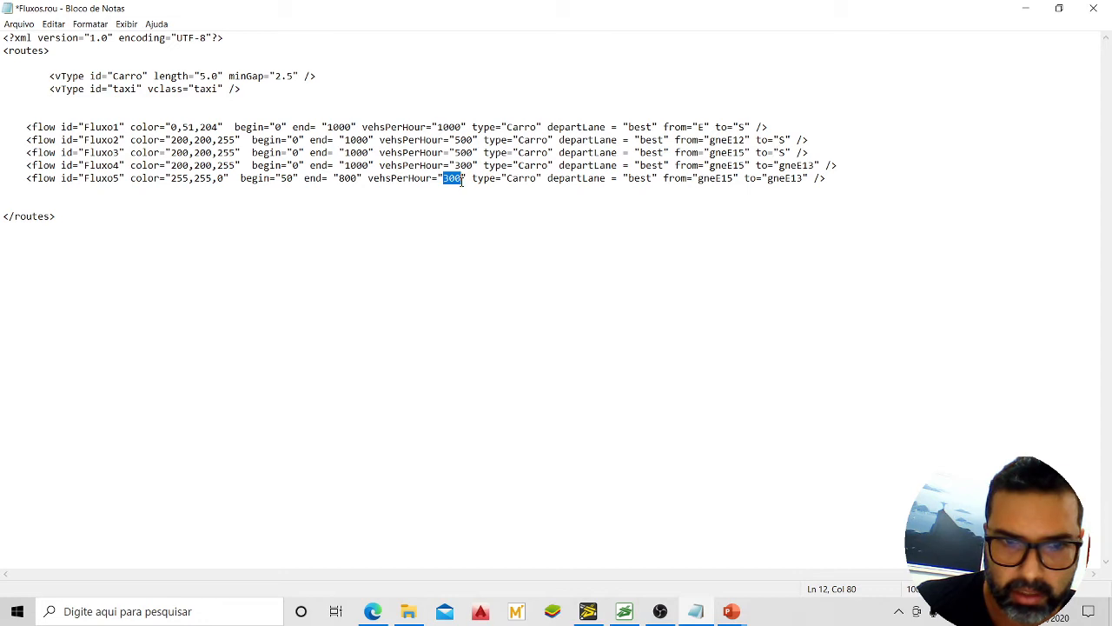
left_click(463, 180)
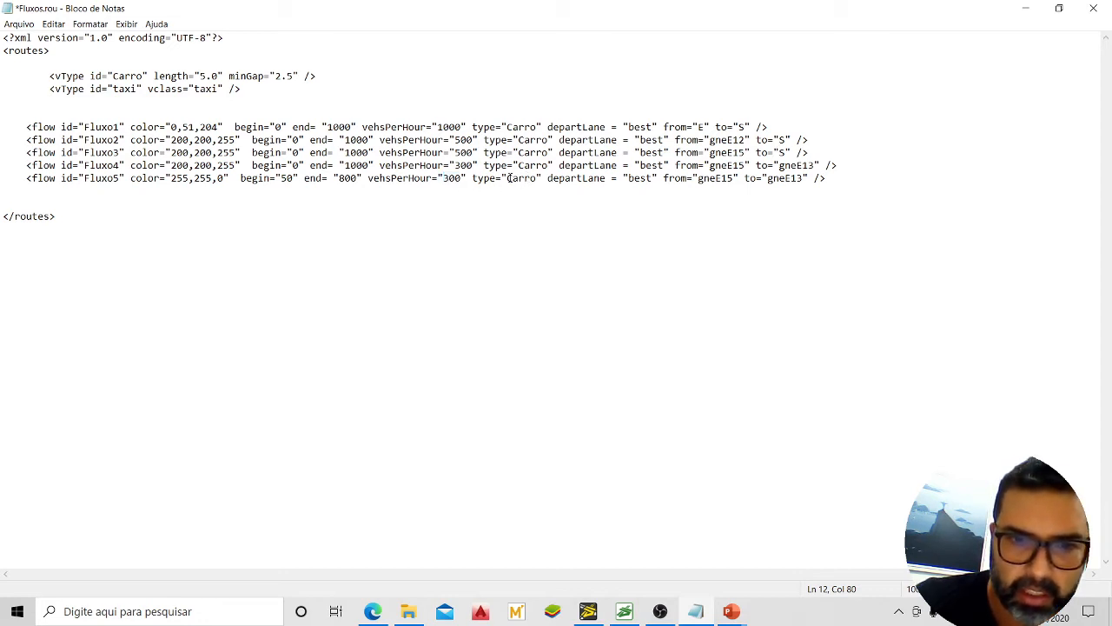
left_click_drag(508, 178, 538, 180)
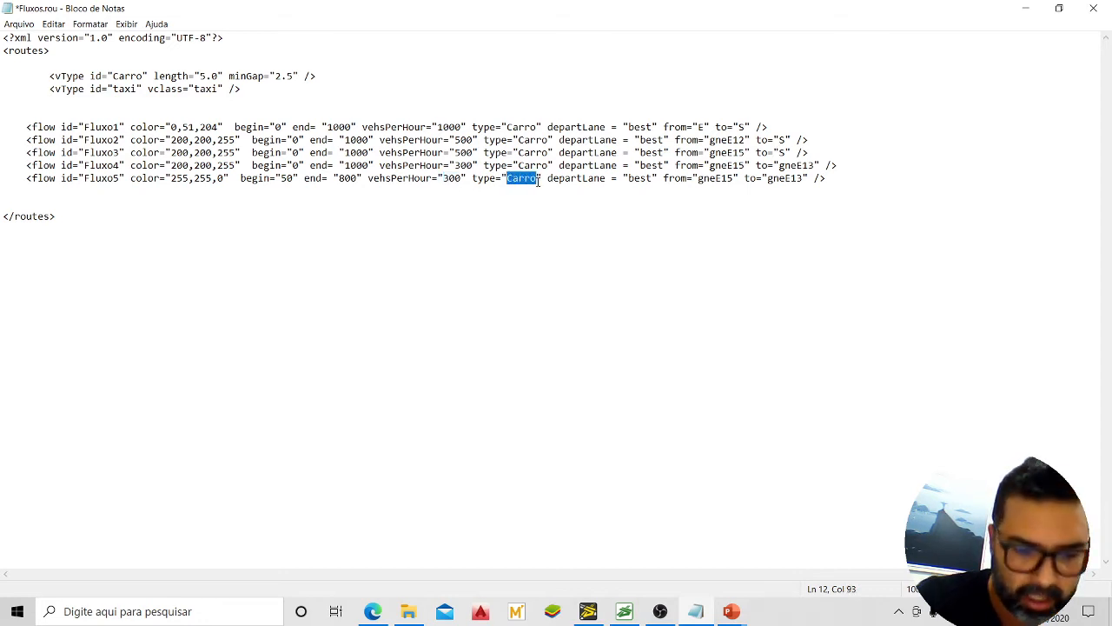
type("taxi")
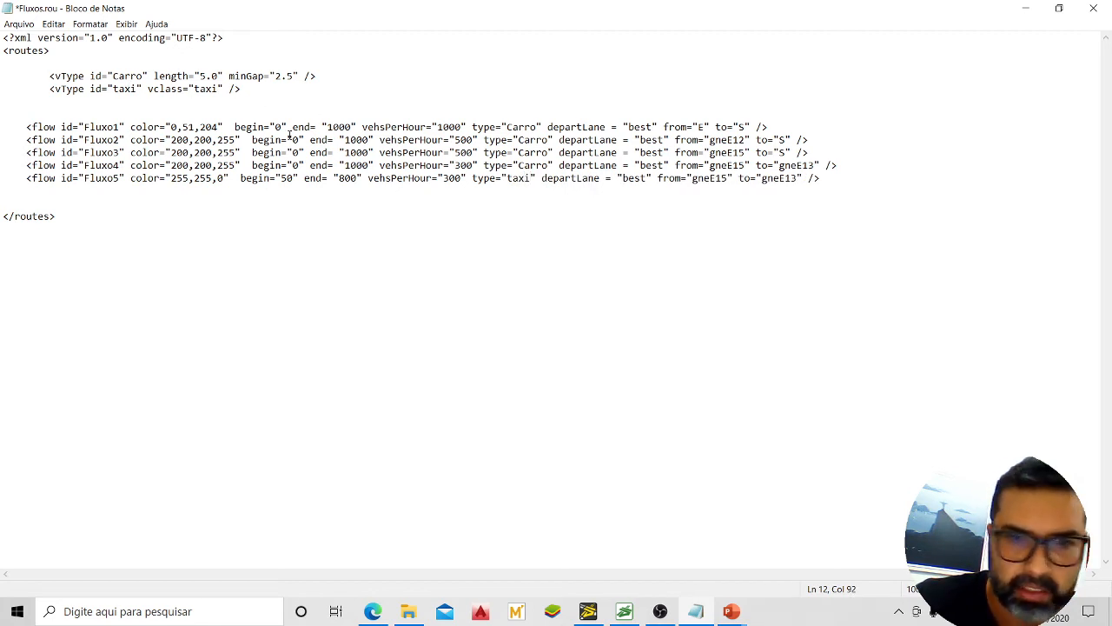
Set the Fluxo5 flow's origin edge to E and its destination edge to S
left_click_drag(623, 178, 648, 178)
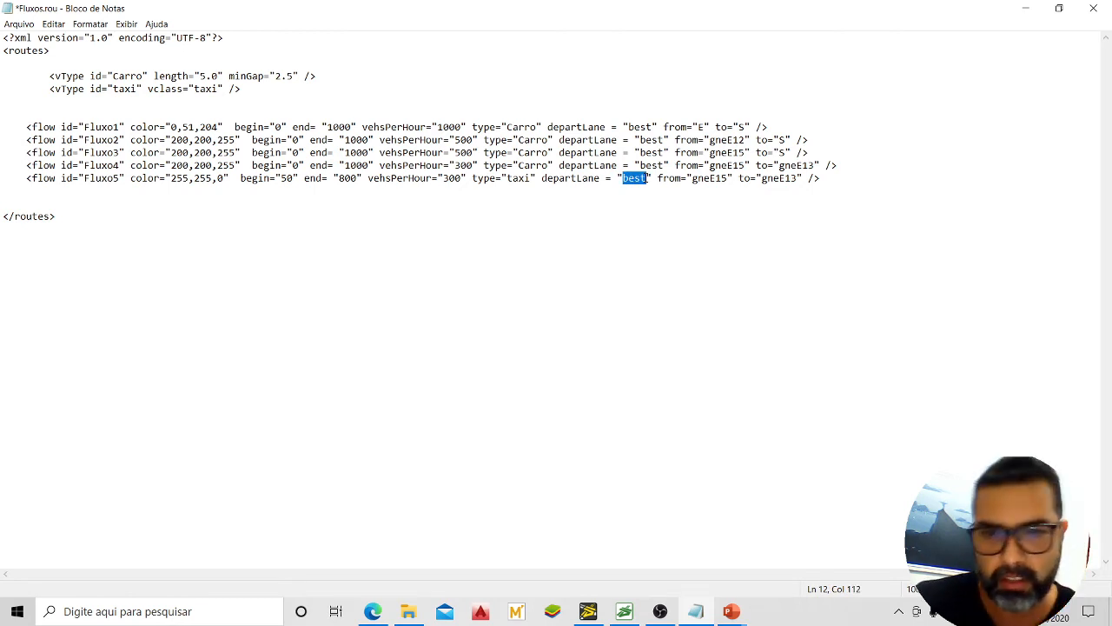
left_click(706, 197)
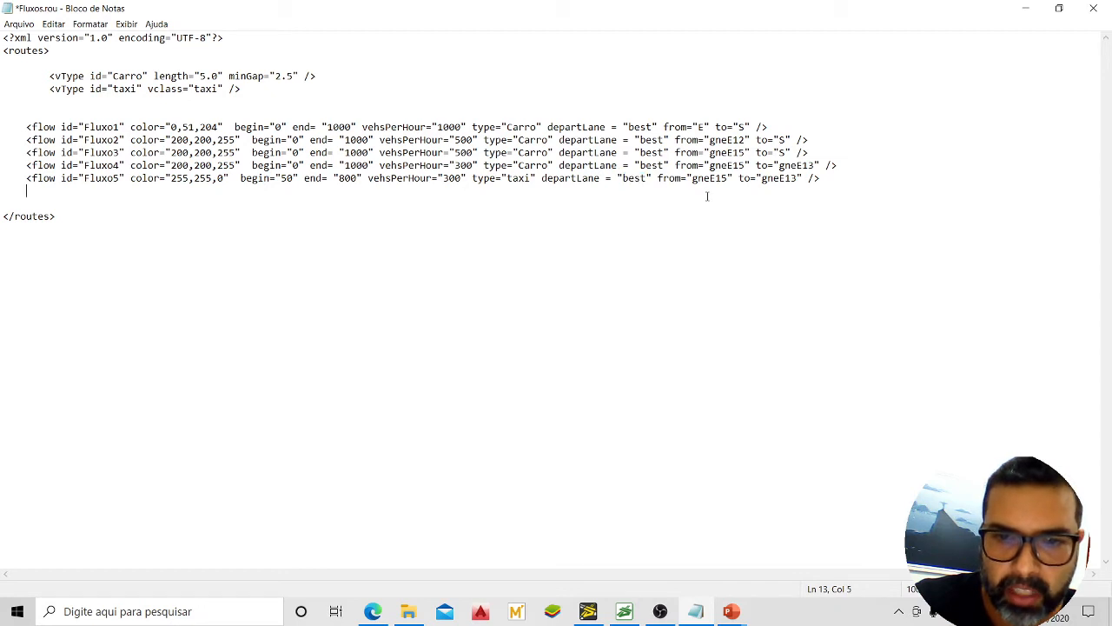
left_click_drag(692, 178, 728, 178)
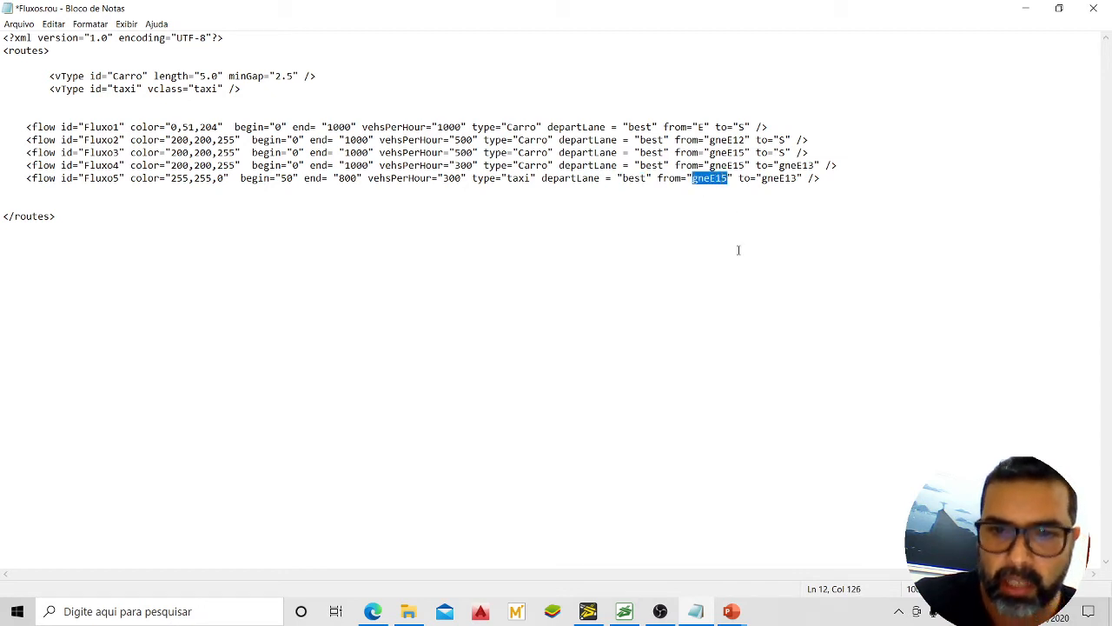
type("E")
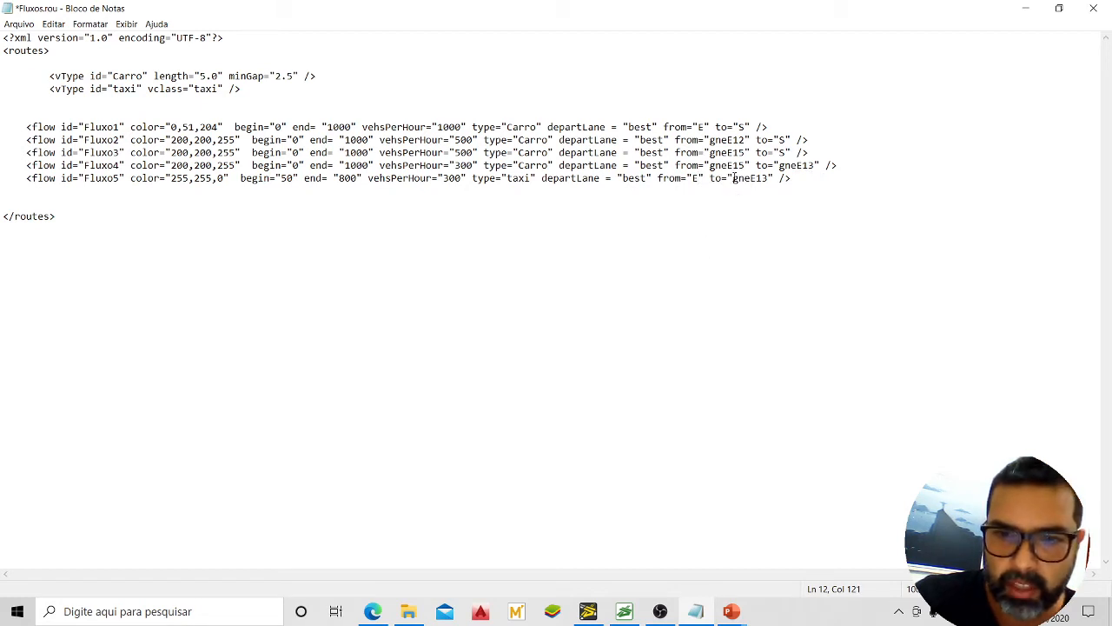
left_click_drag(732, 178, 770, 179)
type("S")
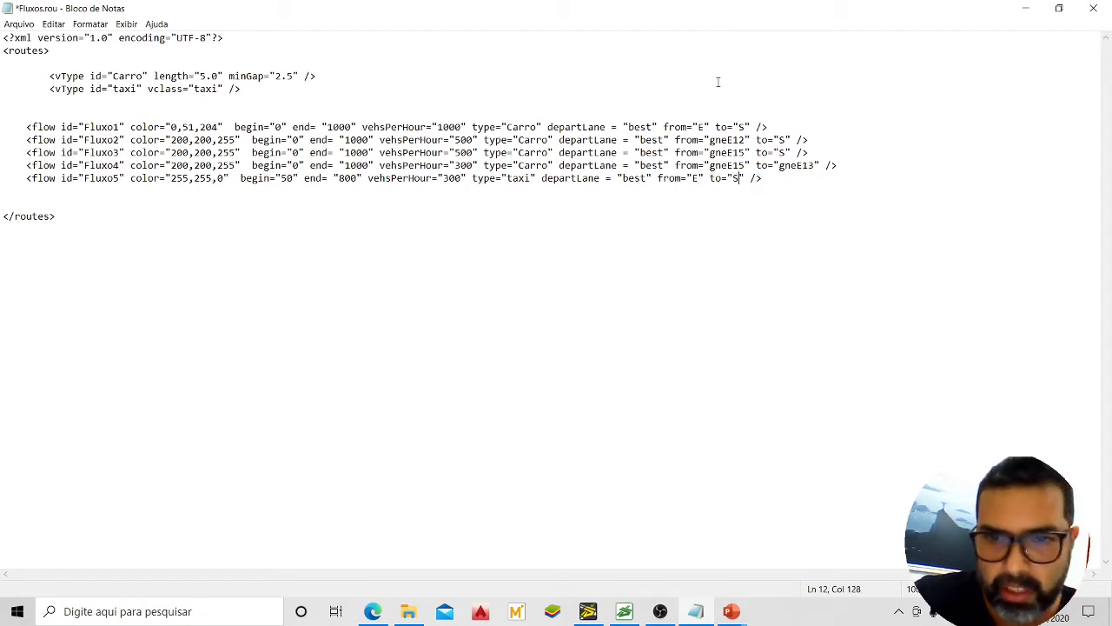
Save the Fluxos.rou file and close Notepad
left_click(751, 221)
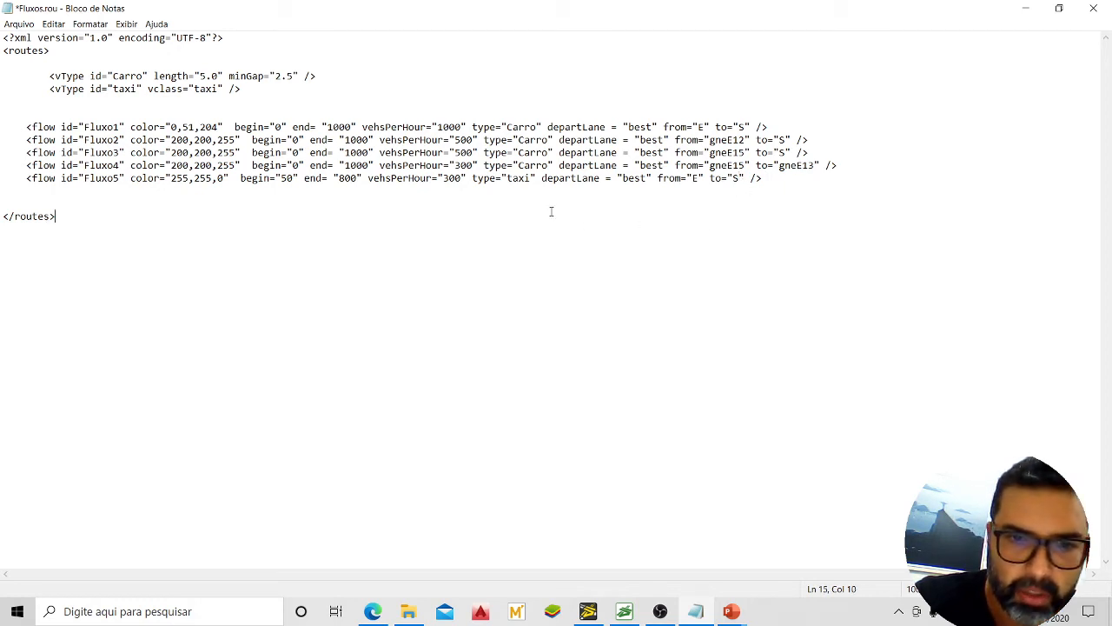
left_click(526, 177)
left_click(293, 178)
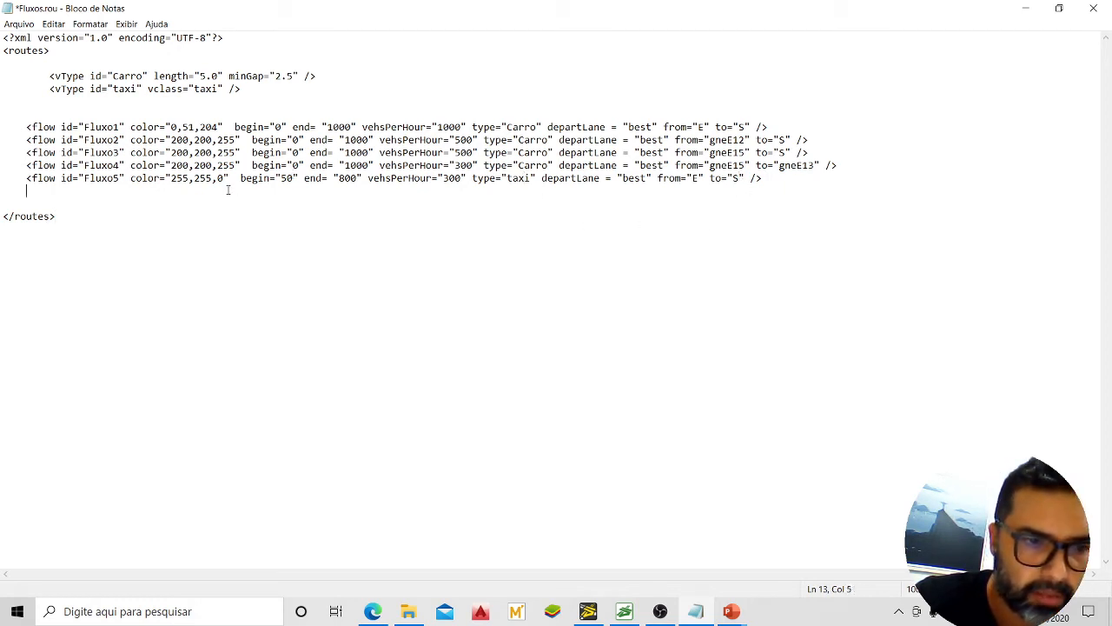
left_click(252, 97)
left_click(19, 23)
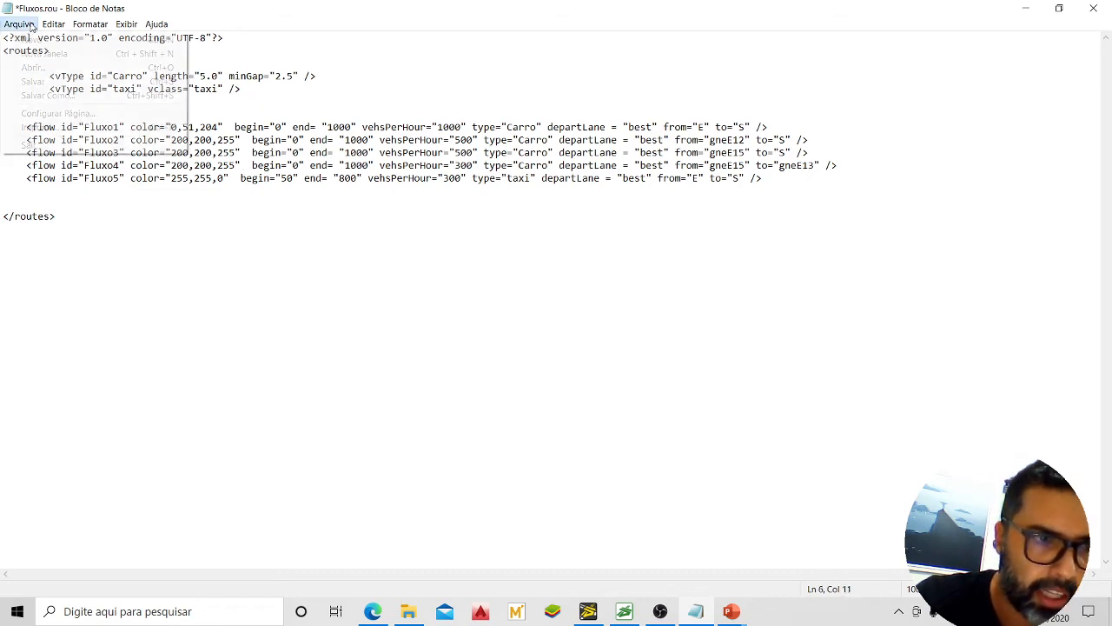
left_click(34, 79)
left_click(254, 249)
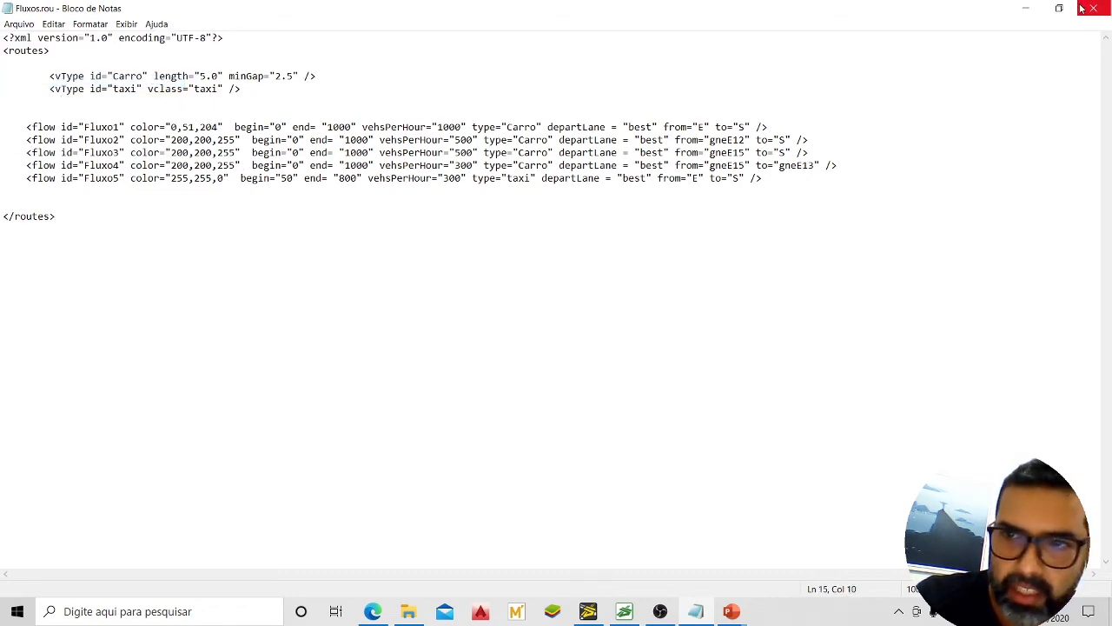
left_click(1094, 7)
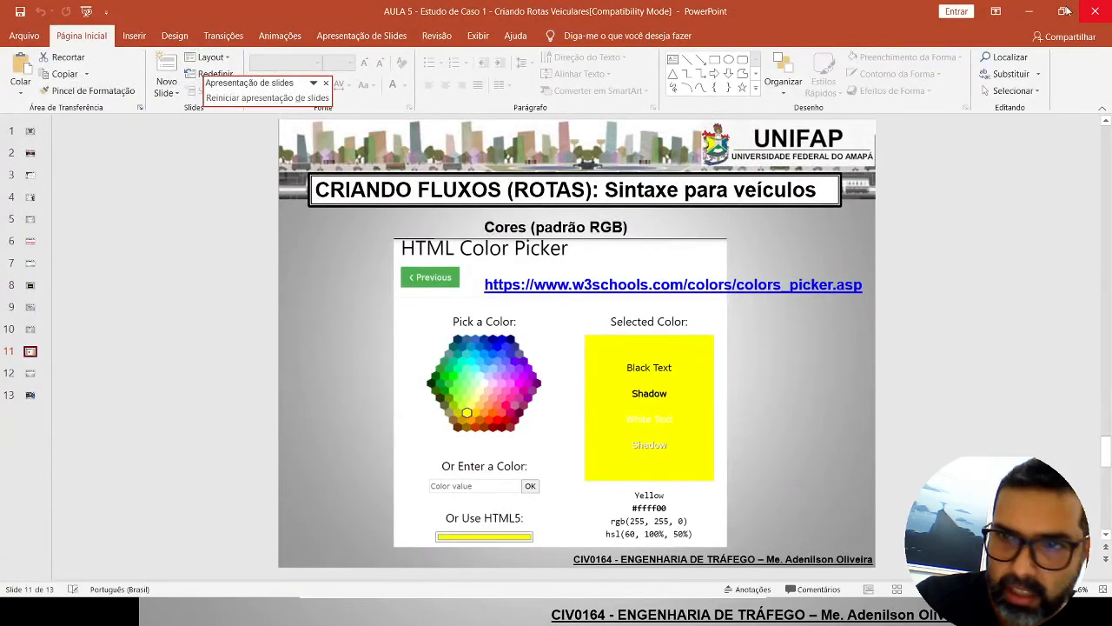
Minimize the lesson presentation, switch to SUMO and reload the simulation with the edited flows
key("shift+F5")
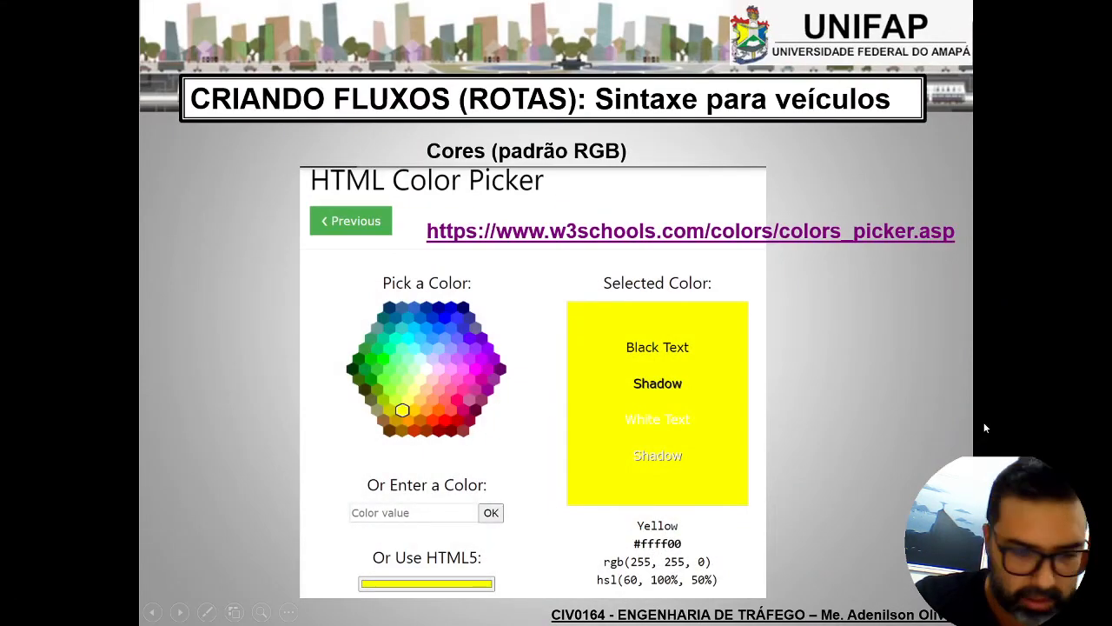
key("alt+Tab")
left_click(1035, 12)
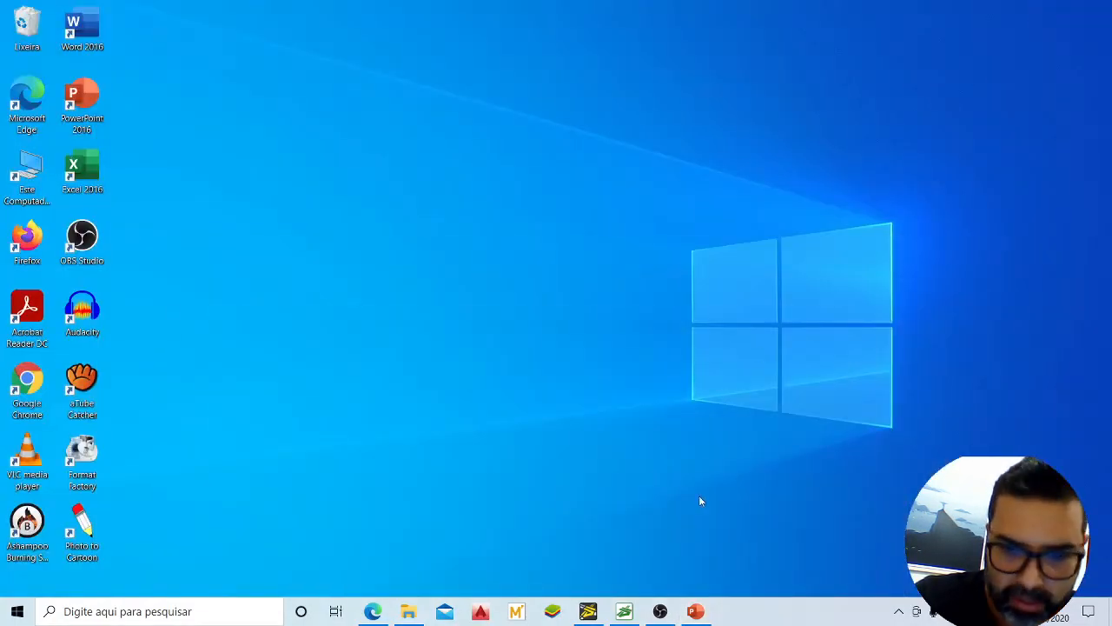
left_click(624, 611)
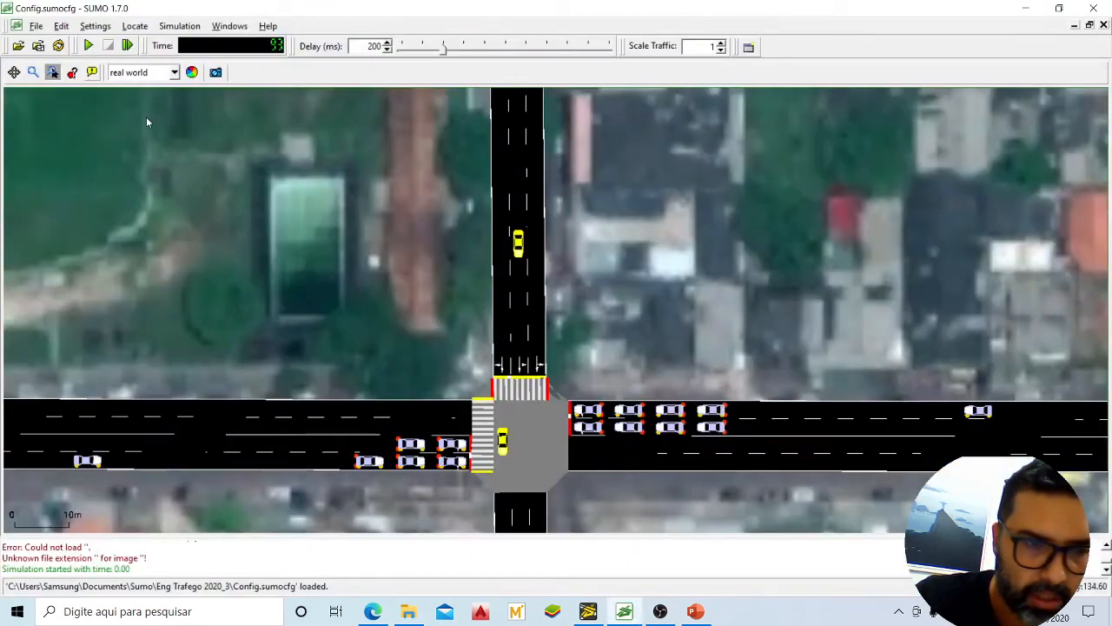
left_click(57, 47)
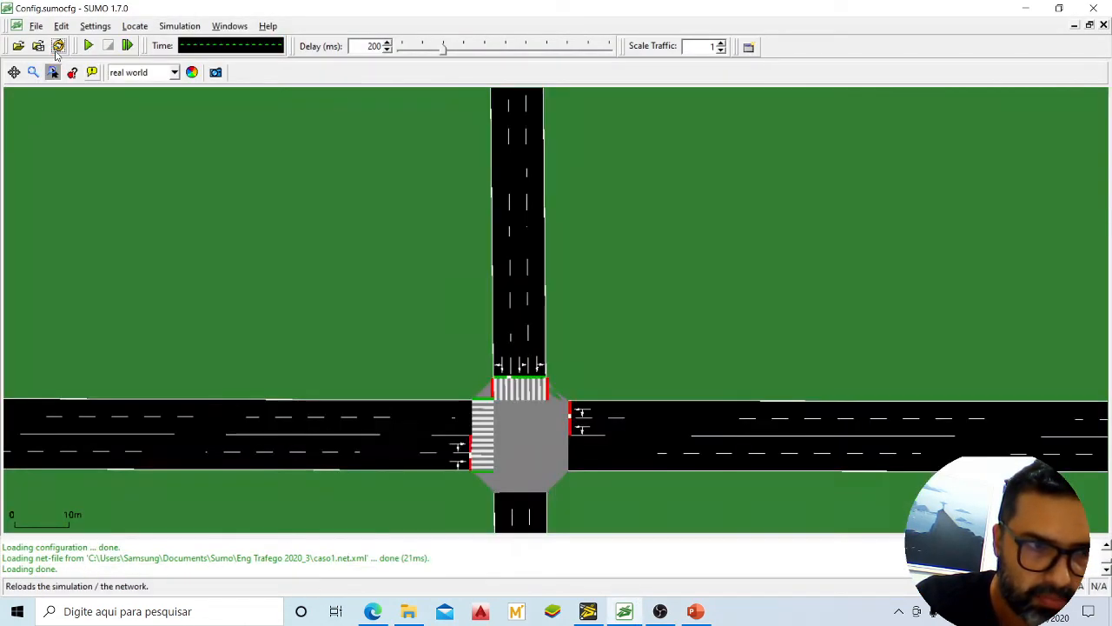
Start the simulation and observe the vehicles entering from the northern end of the central avenue
scroll(452, 239, "down", 4)
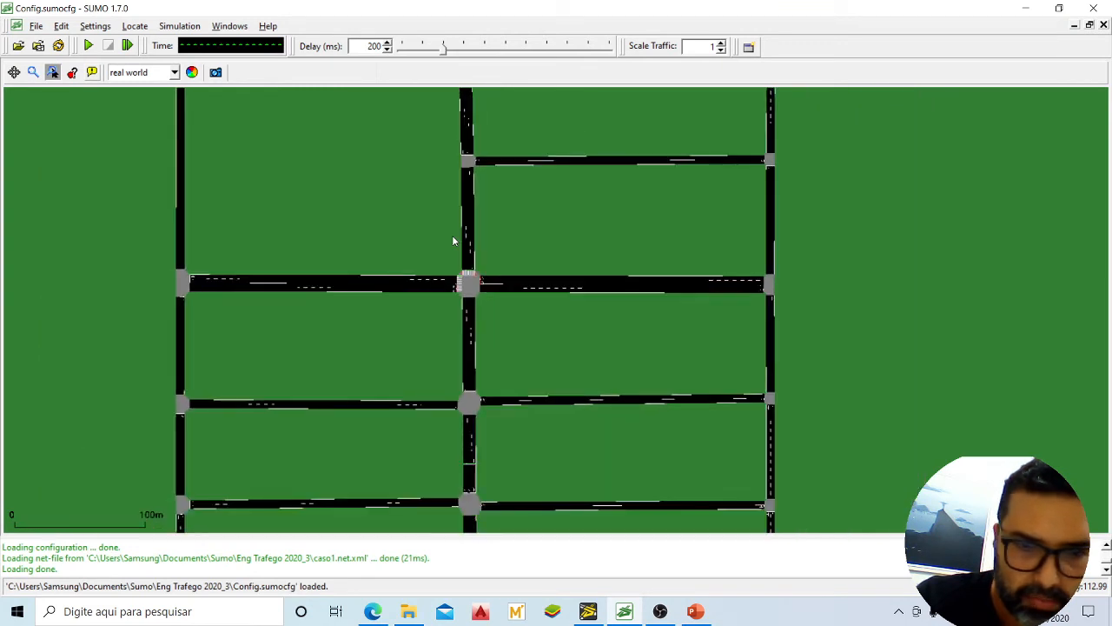
left_click(89, 45)
left_click_drag(666, 177, 666, 307)
scroll(575, 250, "up", 3)
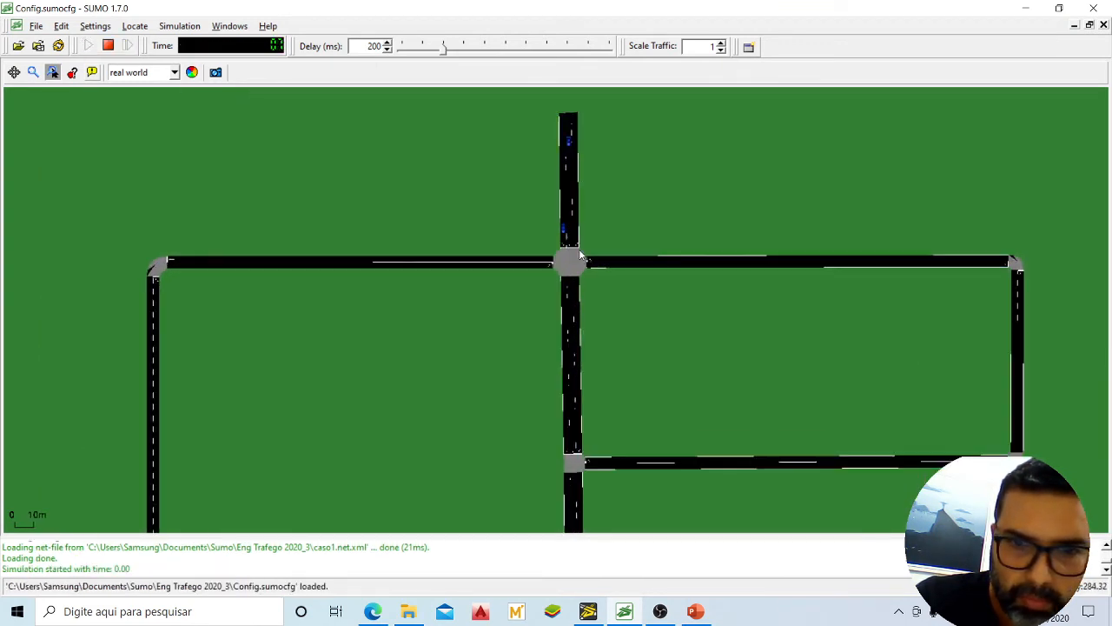
scroll(570, 310, "down", 3)
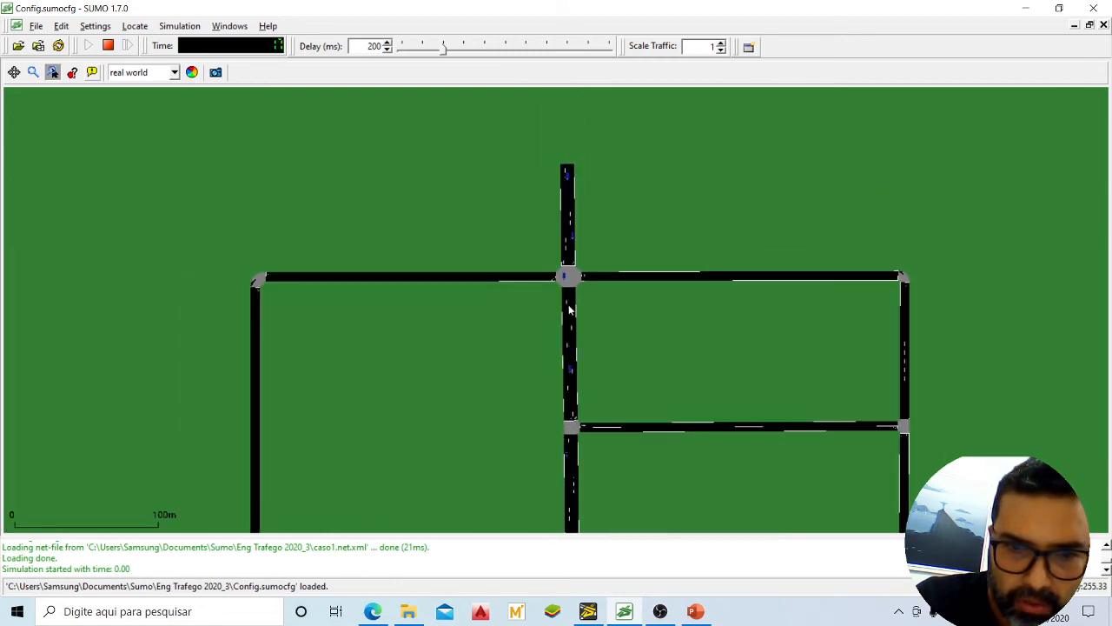
Follow the first yellow taxi from the northern entry down the central avenue to the traffic light between the southern intersections
scroll(590, 442, "up", 5)
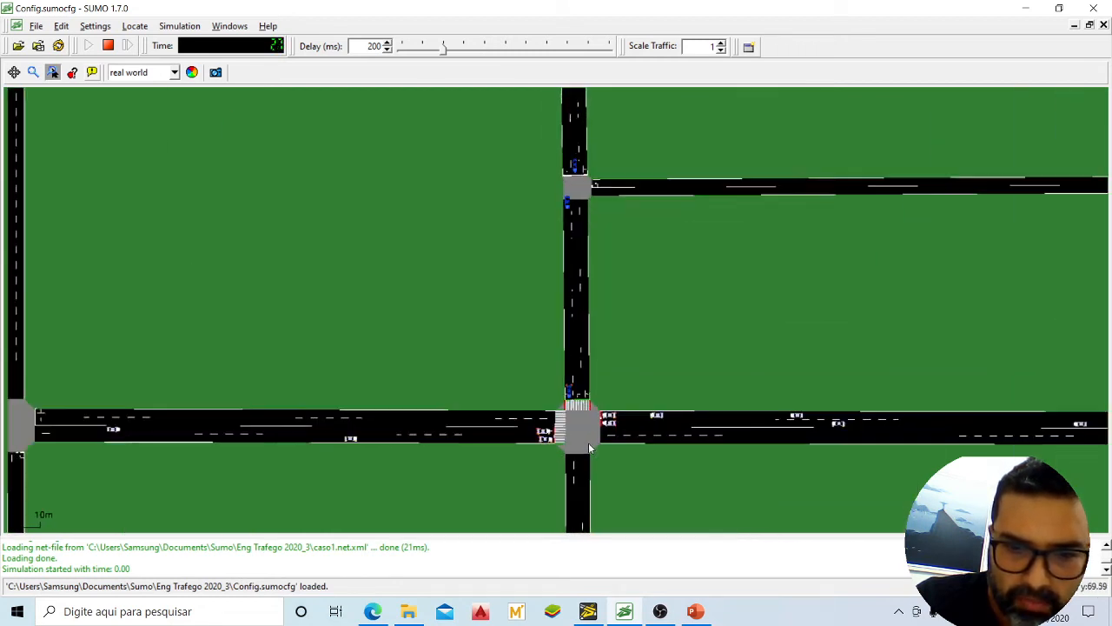
scroll(588, 443, "down", 6)
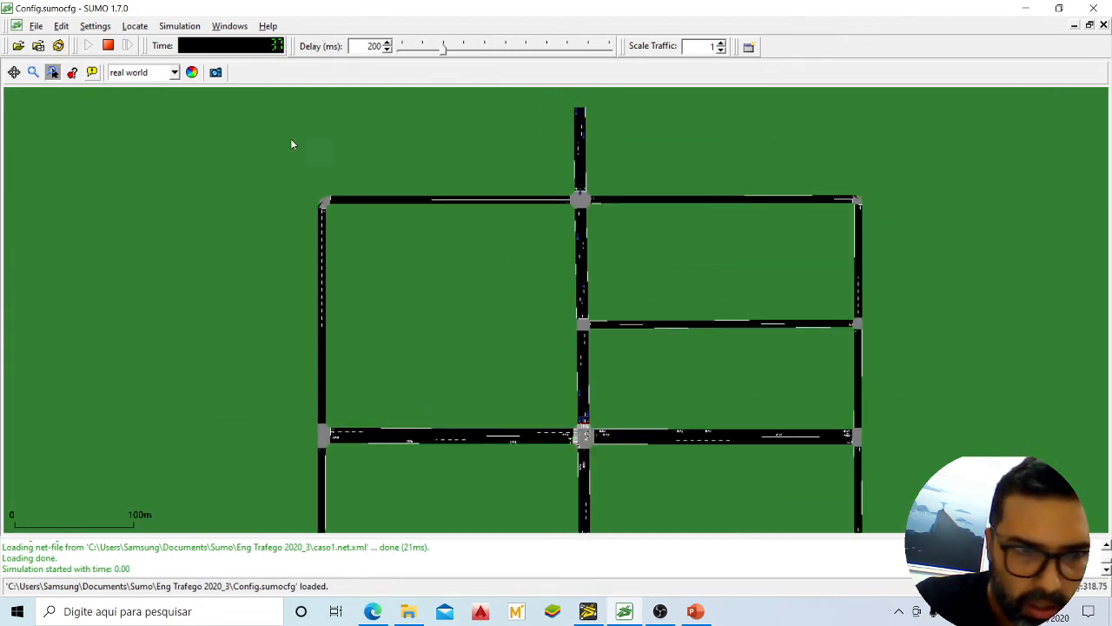
scroll(568, 104, "up", 5)
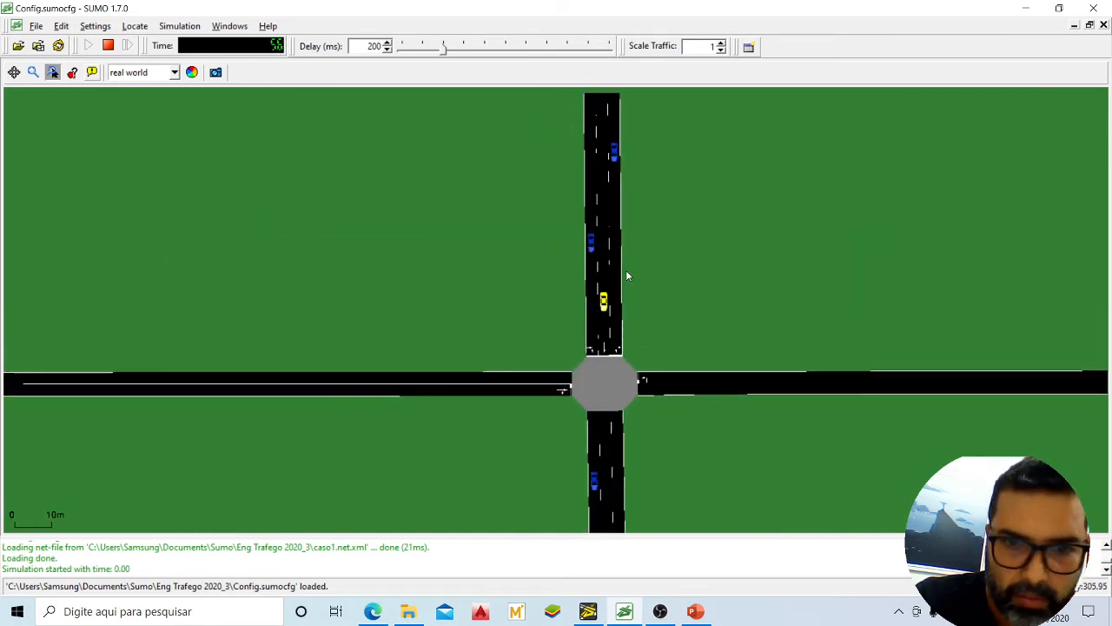
scroll(626, 269, "down", 4)
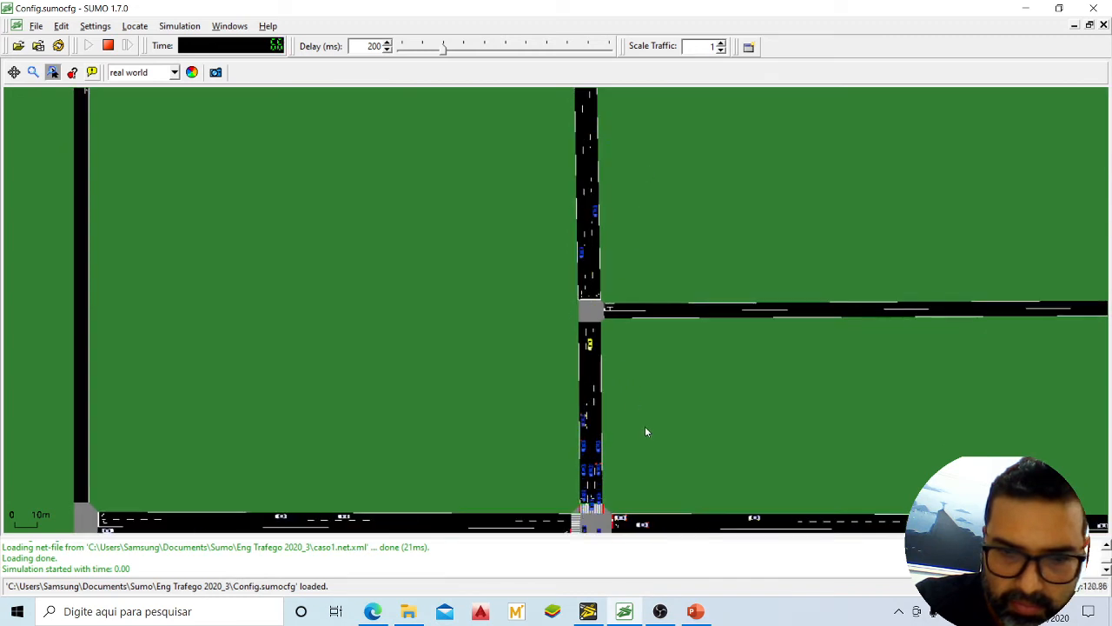
left_click_drag(645, 430, 647, 144)
left_click_drag(613, 478, 614, 234)
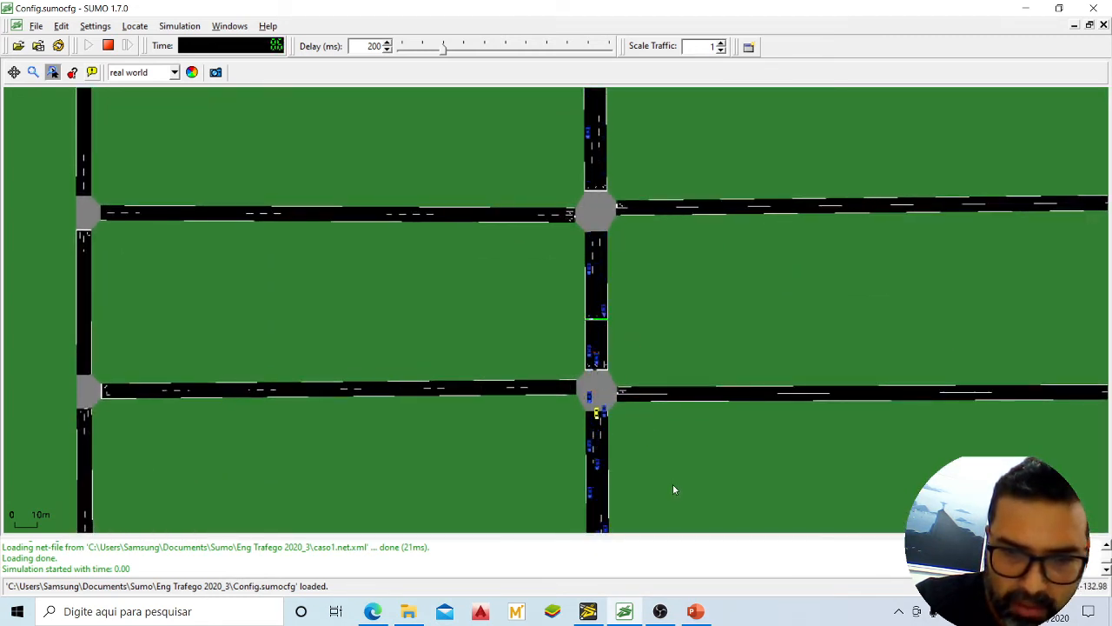
left_click_drag(673, 485, 693, 425)
scroll(692, 418, "down", 1)
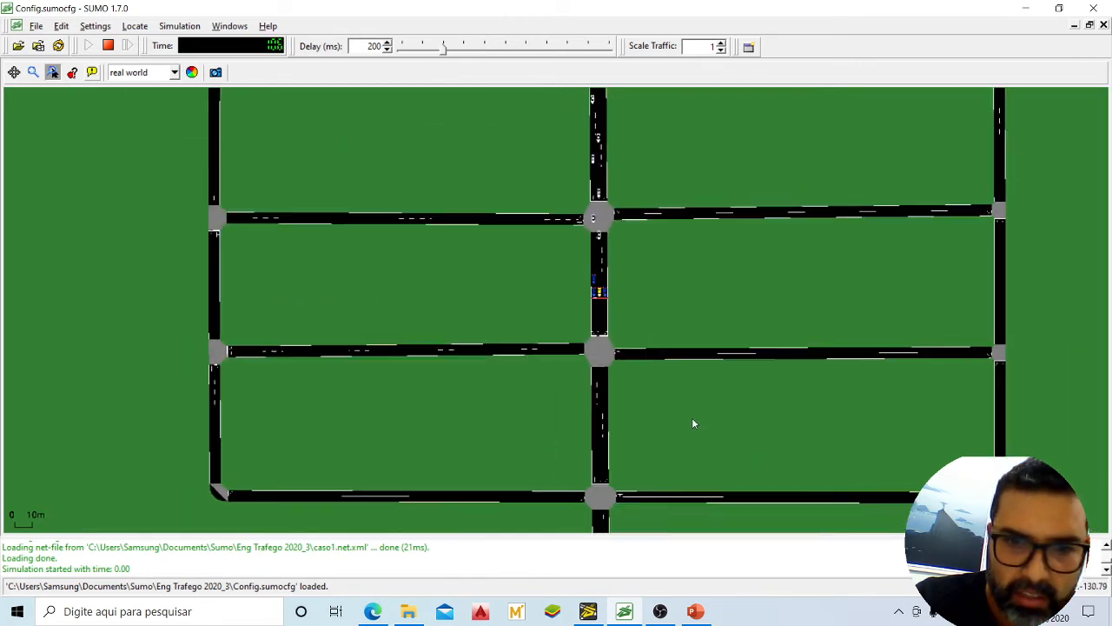
scroll(672, 382, "down", 1)
scroll(655, 305, "up", 2)
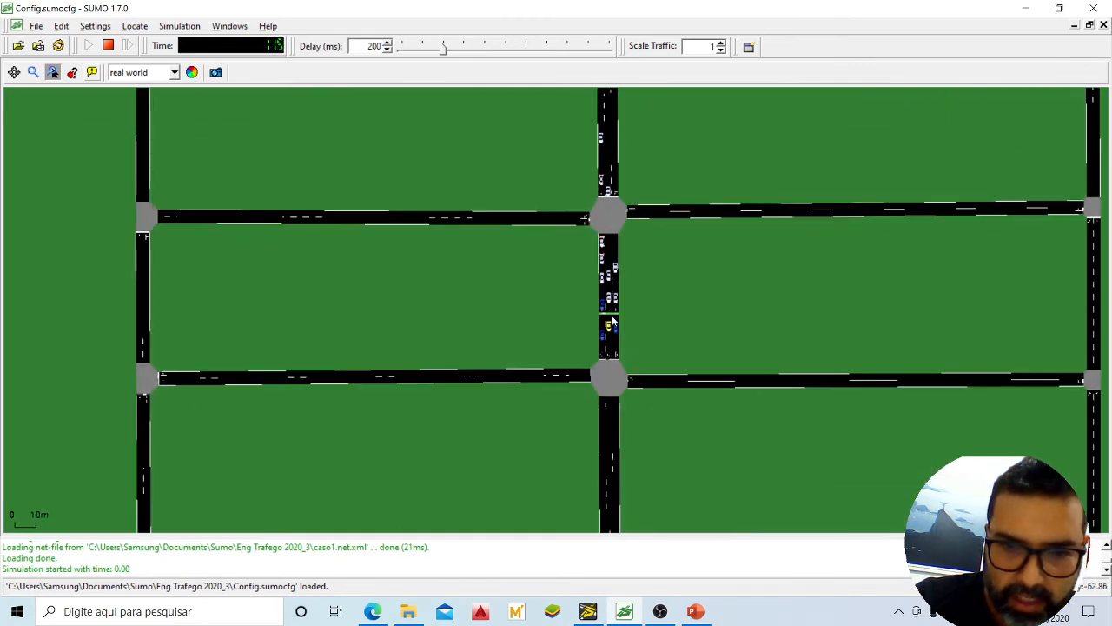
scroll(706, 345, "up", 2)
Examine how blue cars and yellow taxis queue and cross at the signalized central intersection with the pedestrian crossings
left_click_drag(716, 339, 710, 524)
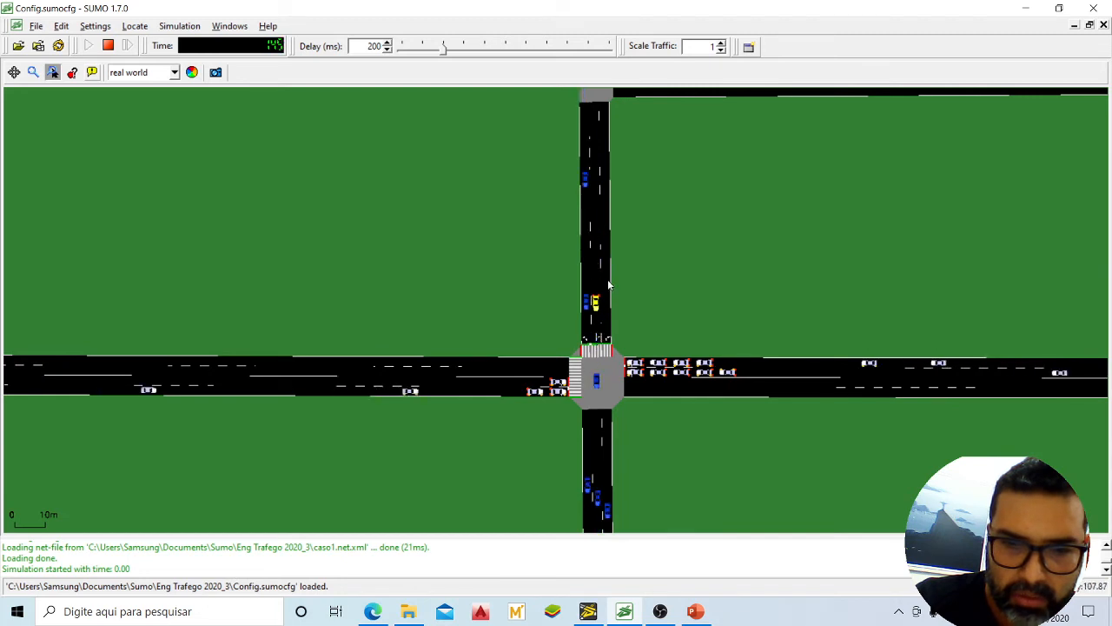
scroll(610, 293, "down", 3)
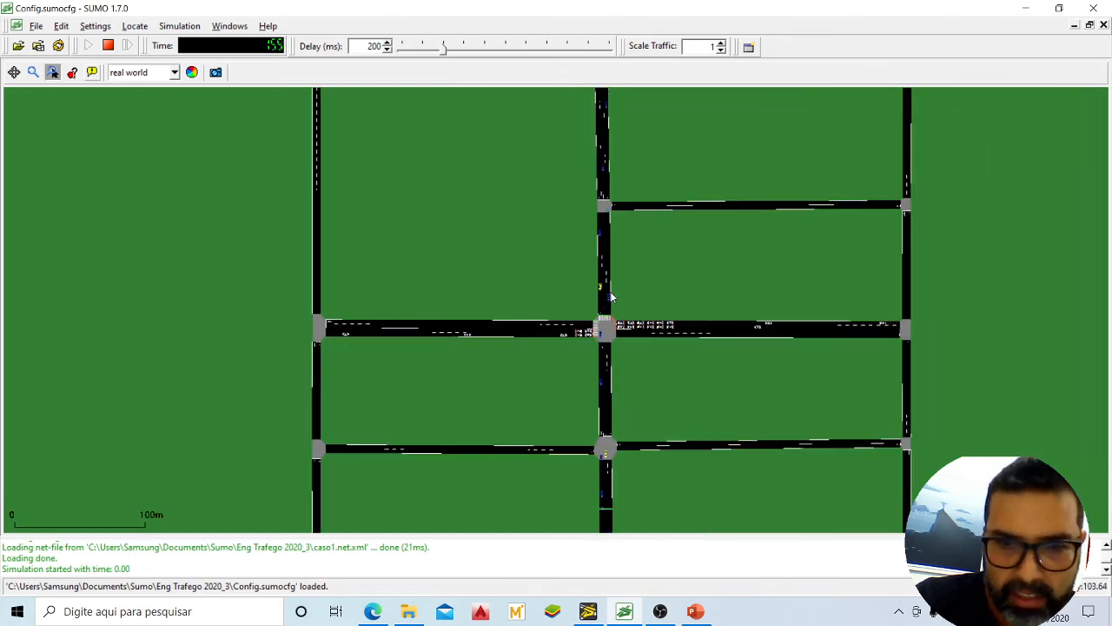
scroll(608, 328, "up", 4)
scroll(616, 341, "up", 1)
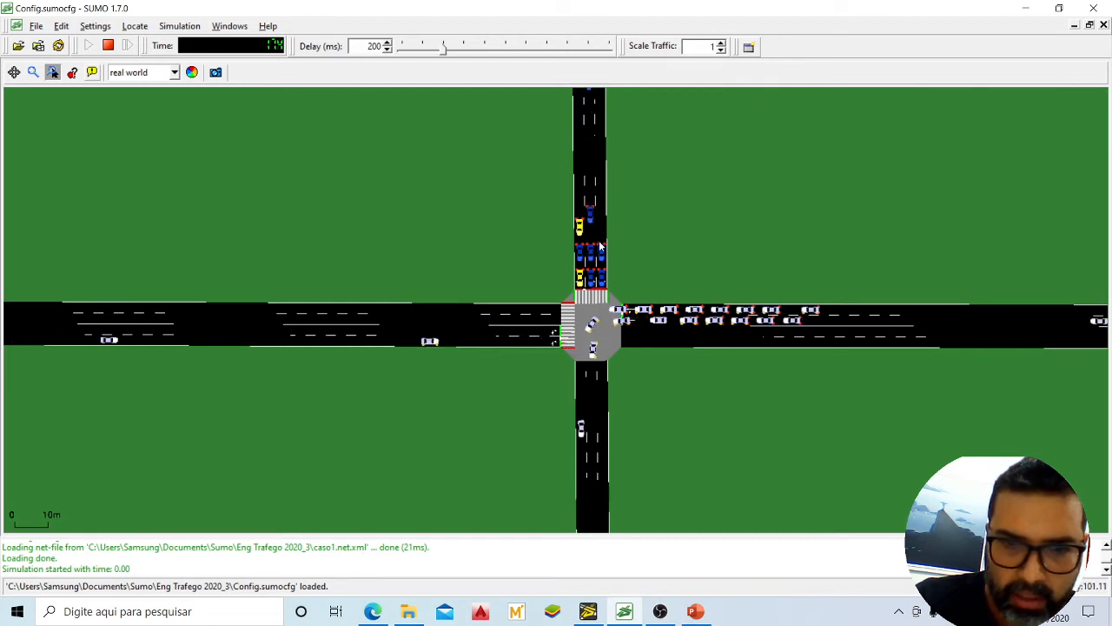
scroll(632, 365, "down", 3)
left_click_drag(638, 351, 629, 320)
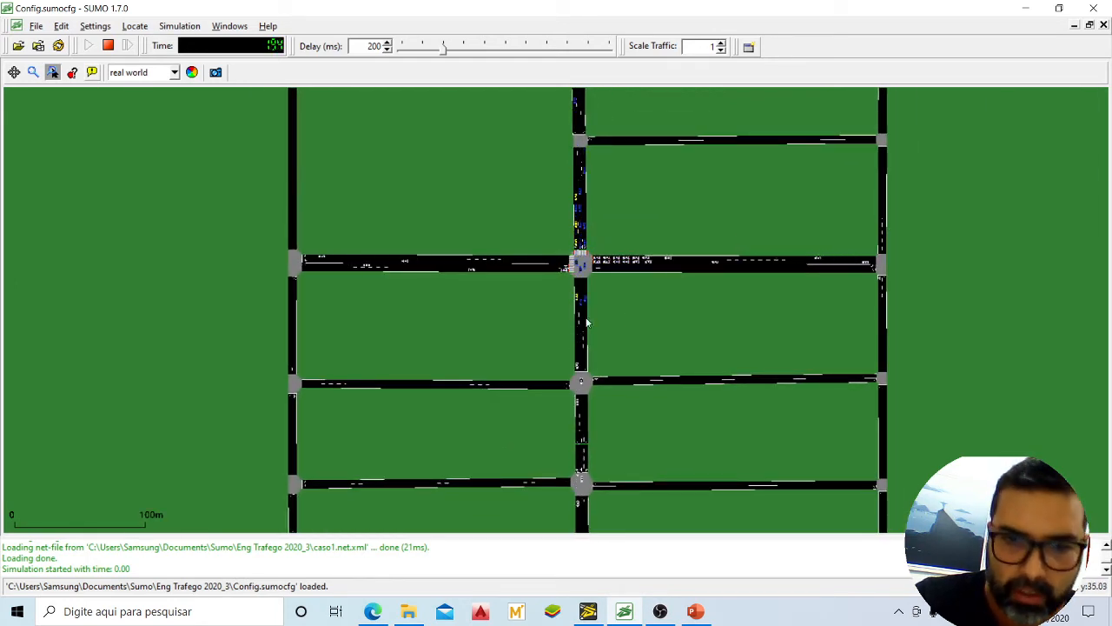
scroll(580, 319, "up", 3)
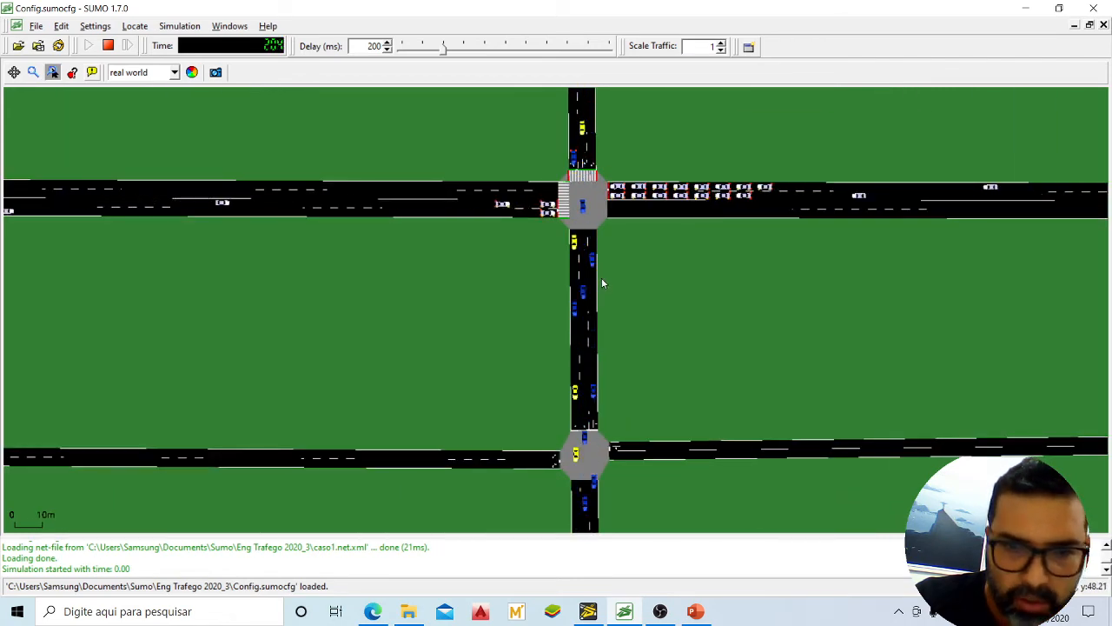
scroll(602, 278, "down", 3)
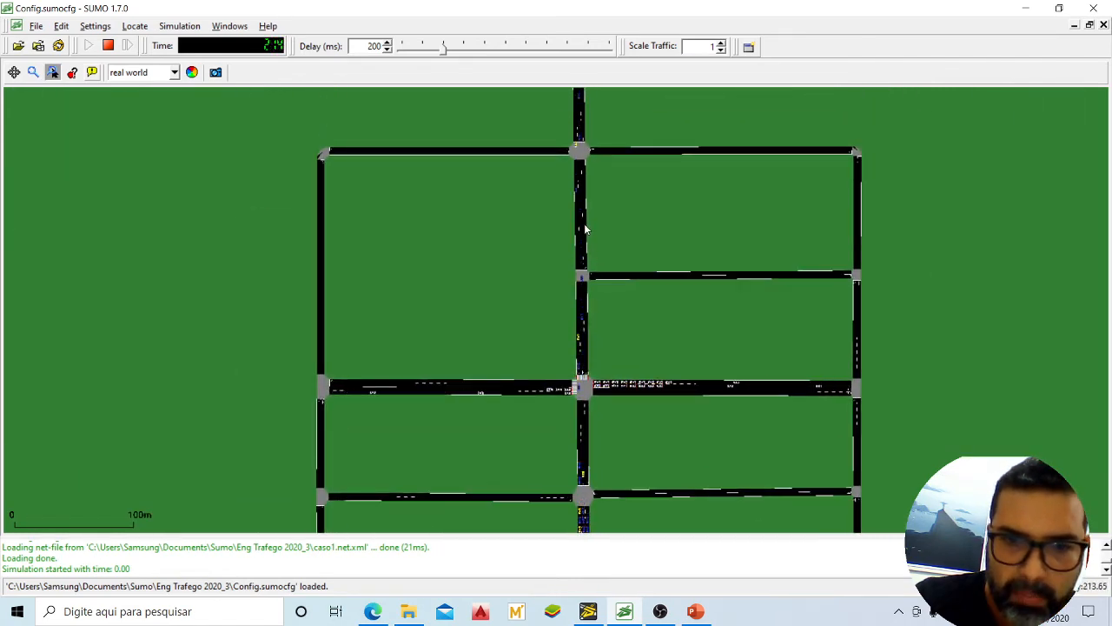
Observe the mixed car and taxi traffic on the southern stretch of the central avenue down to its exit
scroll(622, 341, "down", 5)
scroll(577, 326, "up", 3)
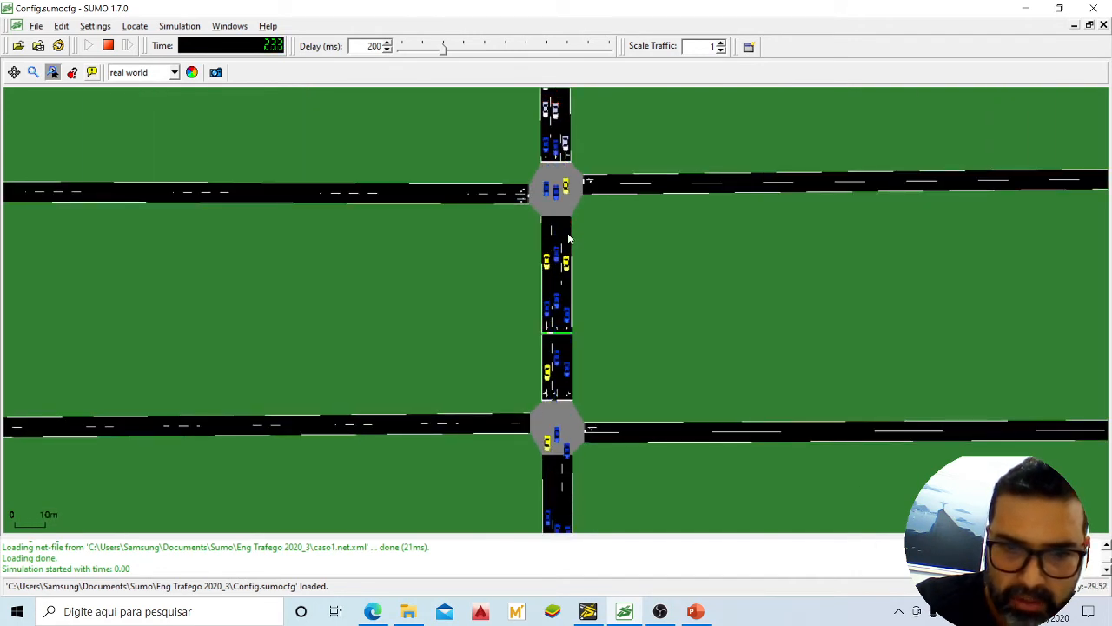
left_click_drag(603, 345, 603, 146)
left_click_drag(619, 369, 622, 146)
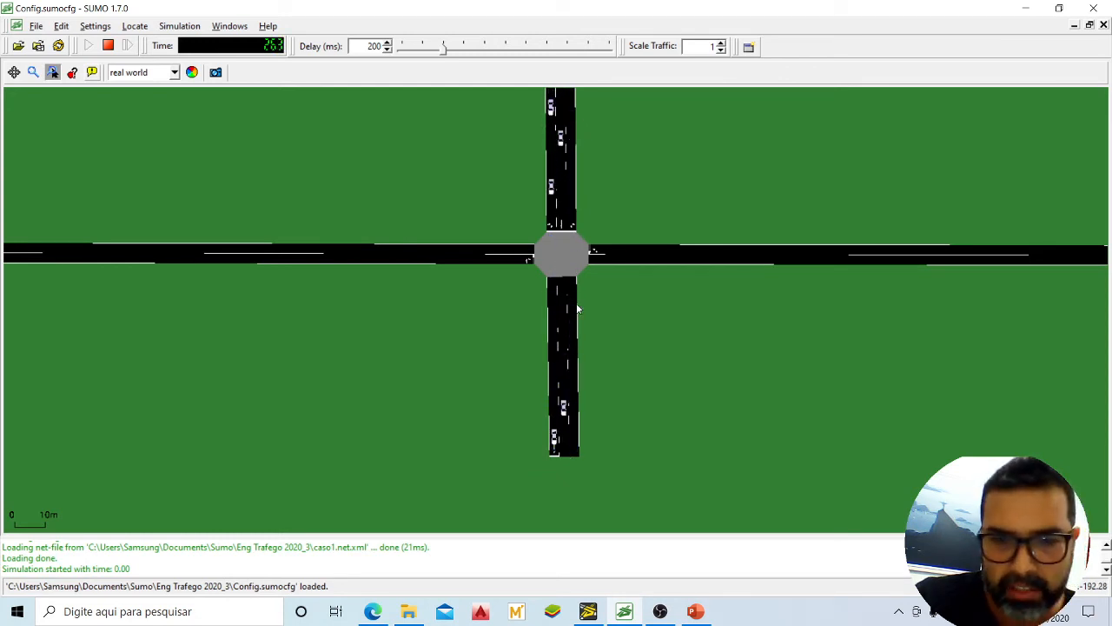
scroll(577, 310, "down", 1)
scroll(623, 228, "down", 5)
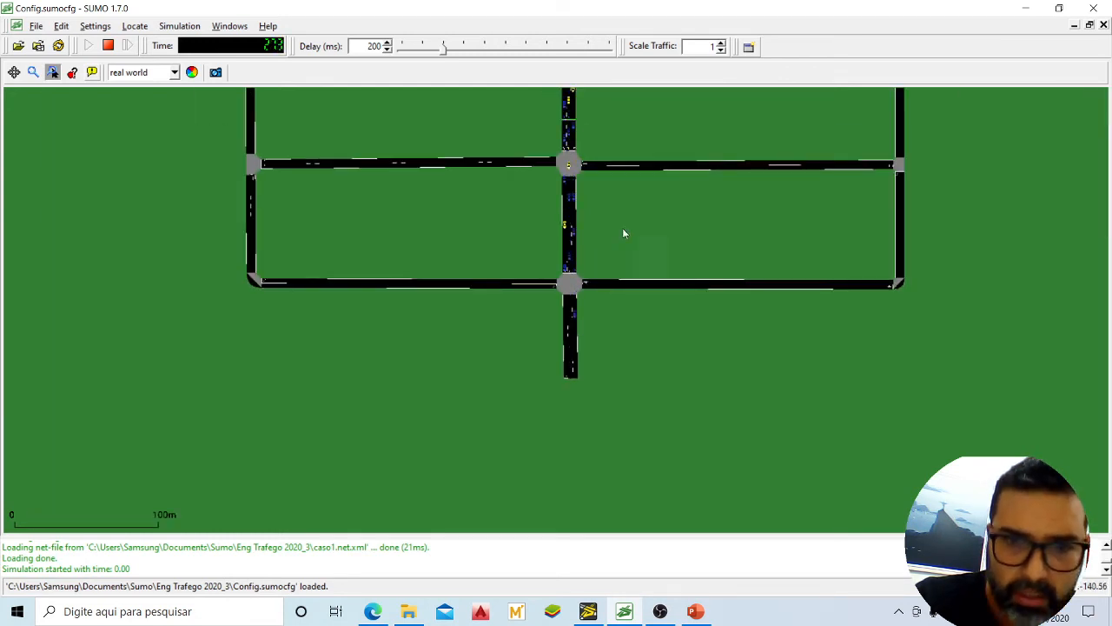
Inspect the avenue from its southern exit back to the northern entry, and check the queues around the central intersection again
left_click_drag(623, 231, 614, 320)
left_click_drag(611, 211, 608, 303)
left_click_drag(620, 179, 606, 315)
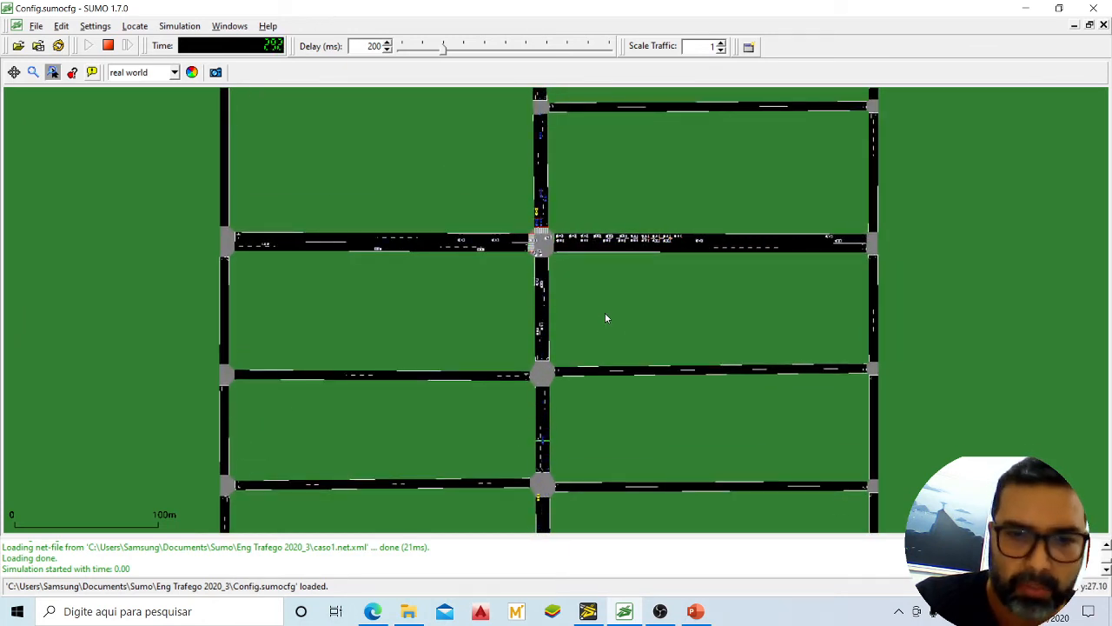
left_click_drag(598, 186, 597, 262)
left_click_drag(606, 185, 600, 360)
left_click_drag(547, 315, 576, 221)
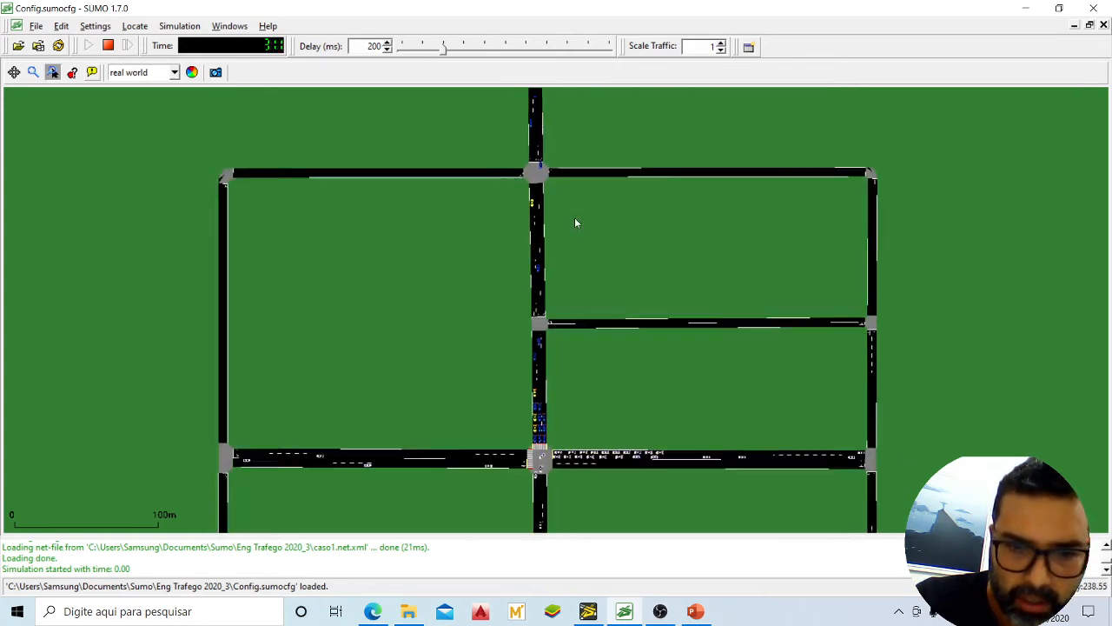
scroll(549, 429, "up", 5)
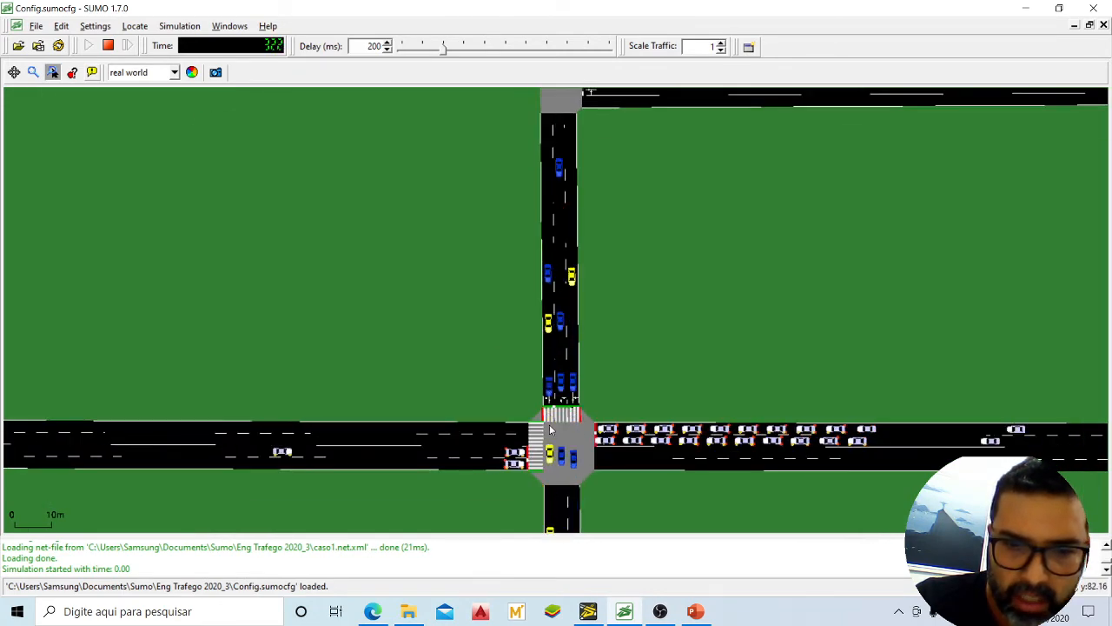
scroll(550, 430, "down", 4)
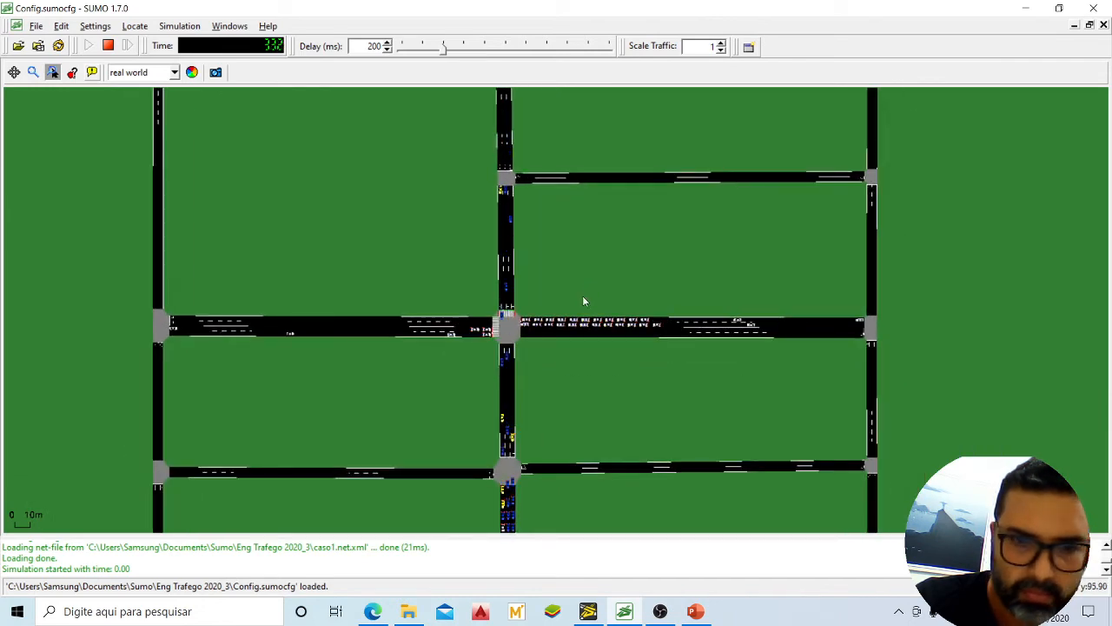
scroll(500, 502, "up", 3)
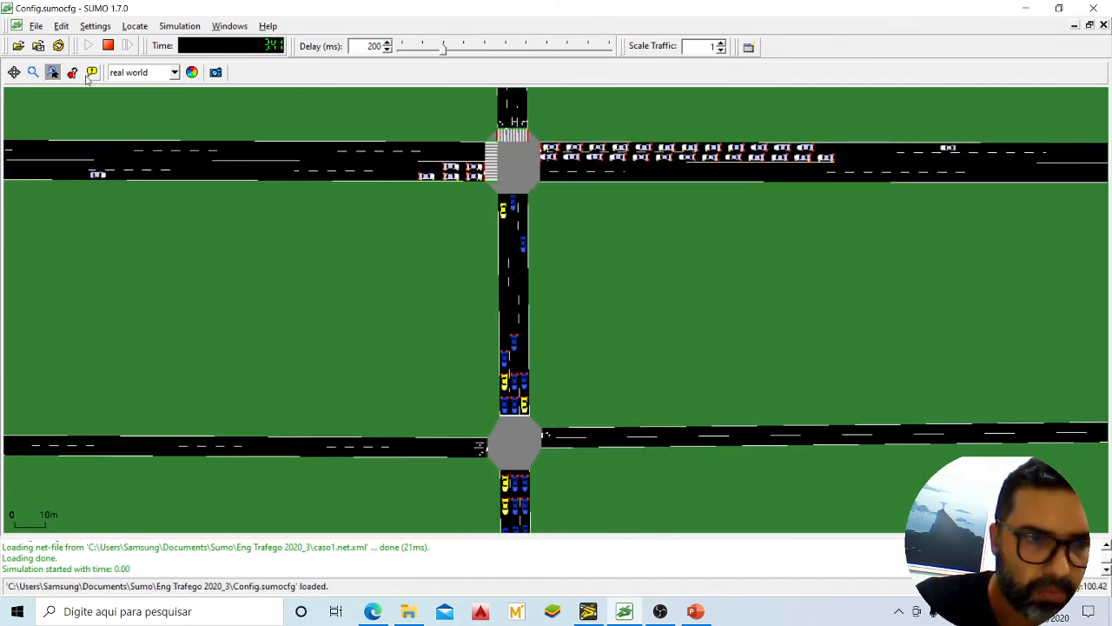
Stop the running simulation, reload it and minimize SUMO
left_click(108, 45)
left_click(59, 46)
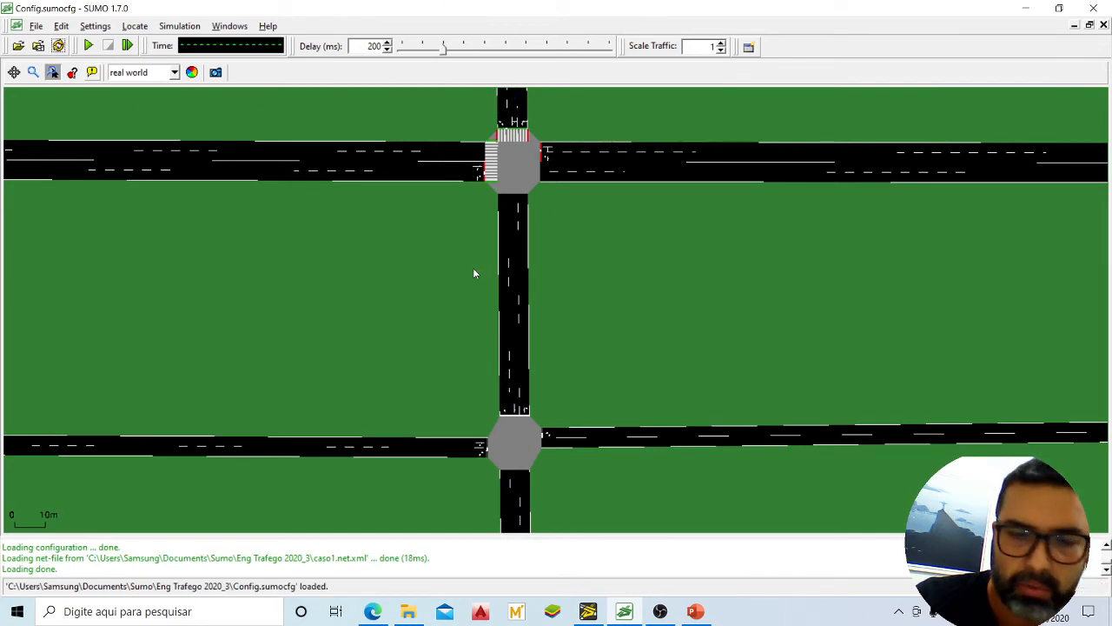
left_click(1024, 8)
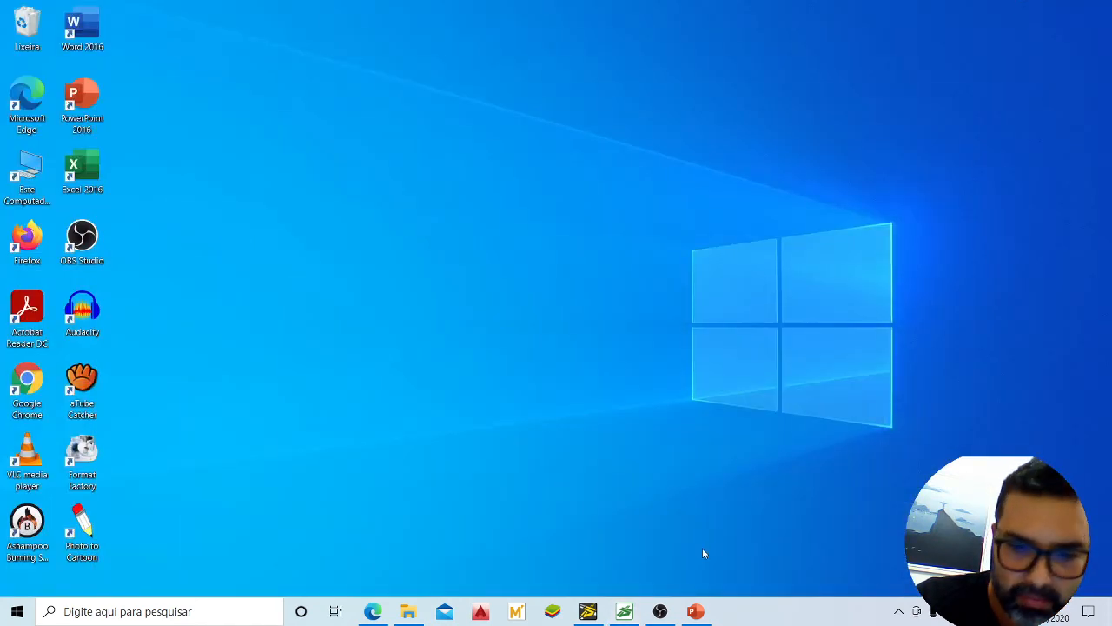
Open the Fluxos.rou file from the Eng Trafego 2020_3 folder in Notepad
left_click(408, 611)
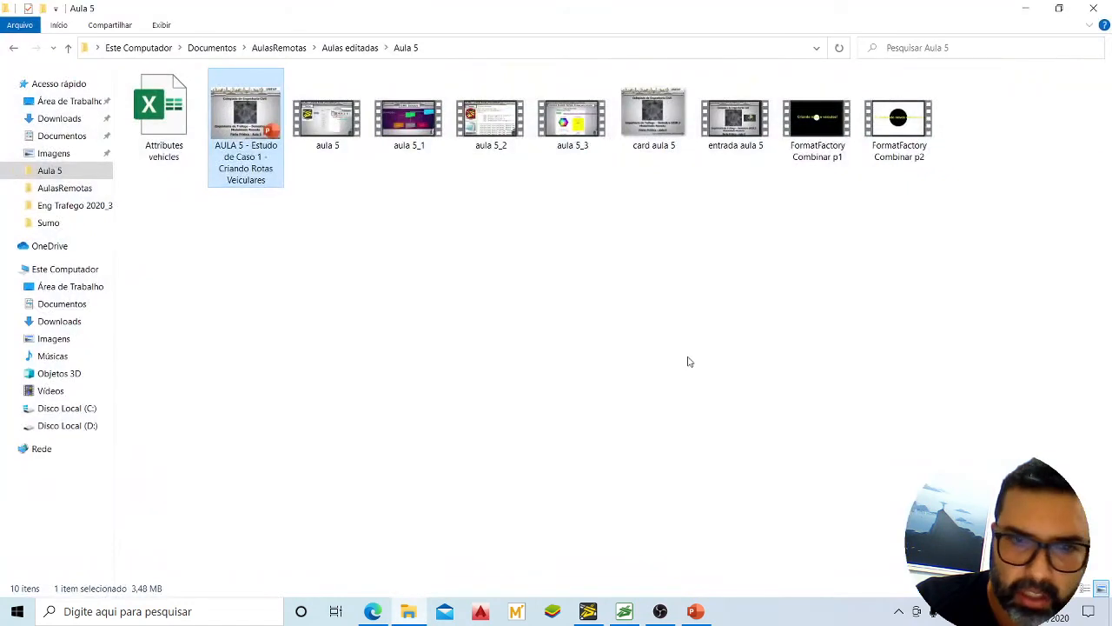
left_click(87, 205)
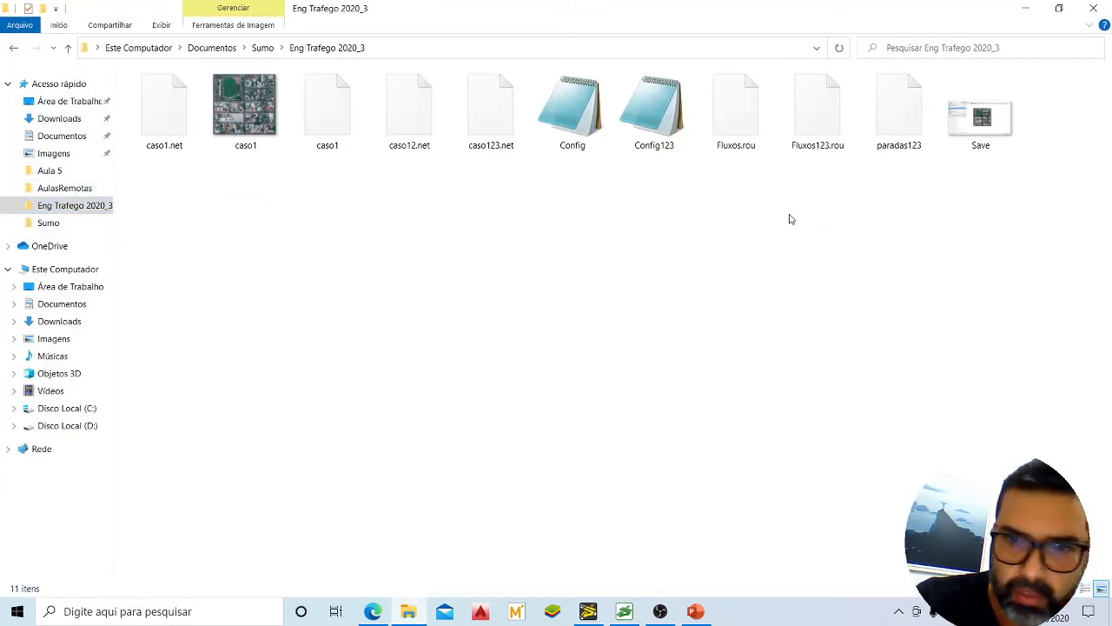
left_click(754, 127)
right_click(753, 127)
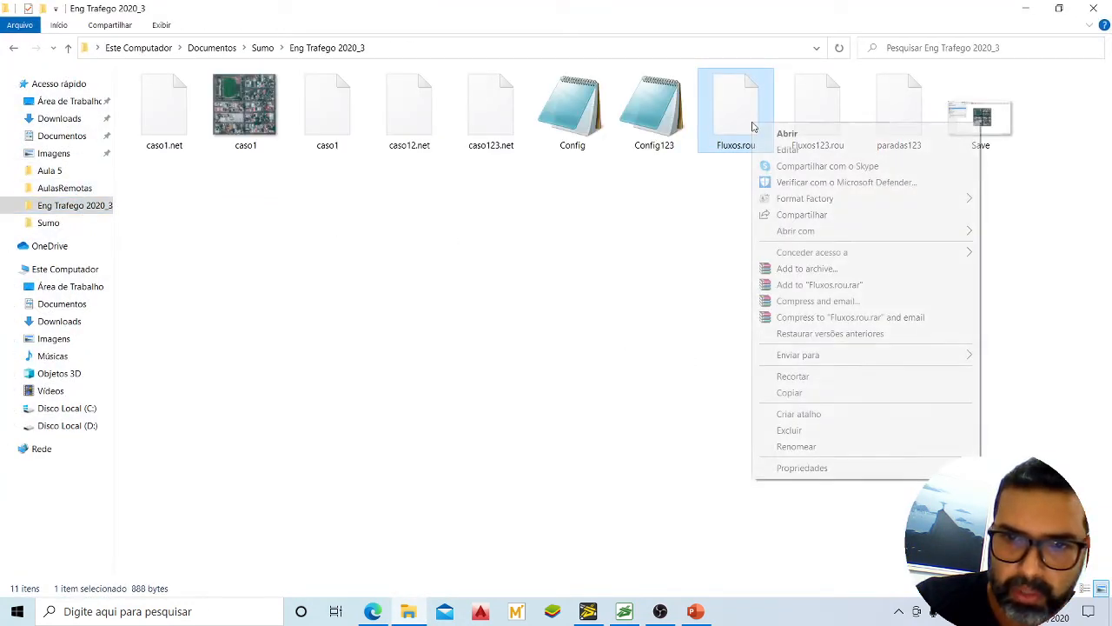
mouse_move(784, 231)
left_click(685, 235)
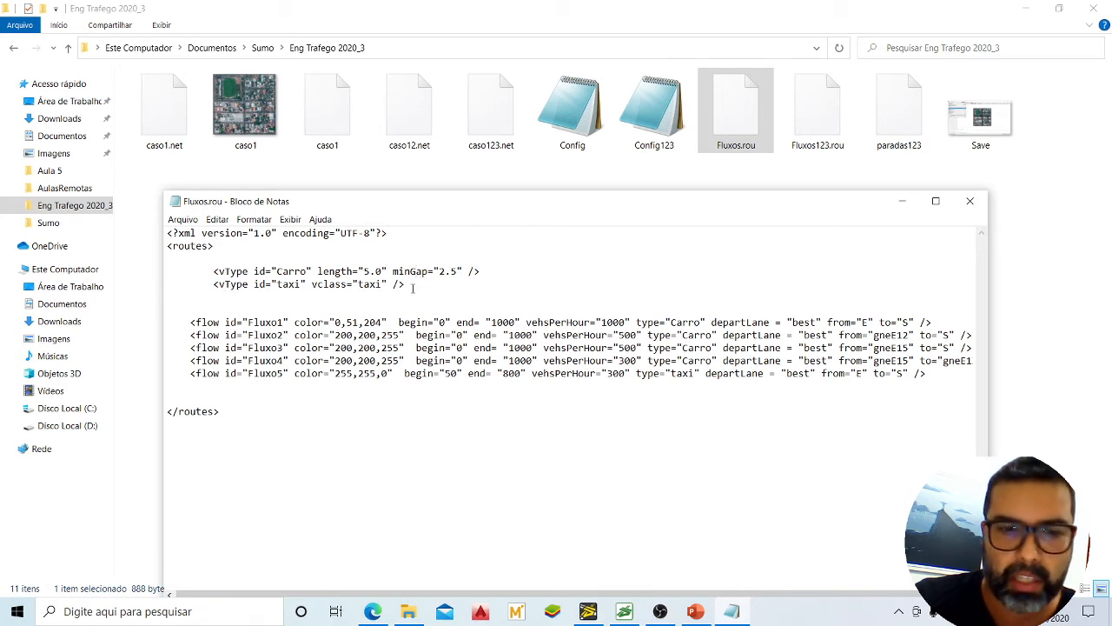
Duplicate the taxi vType line directly beneath itself and align its indentation with the lines above
left_click_drag(414, 287, 214, 285)
key("ctrl+c")
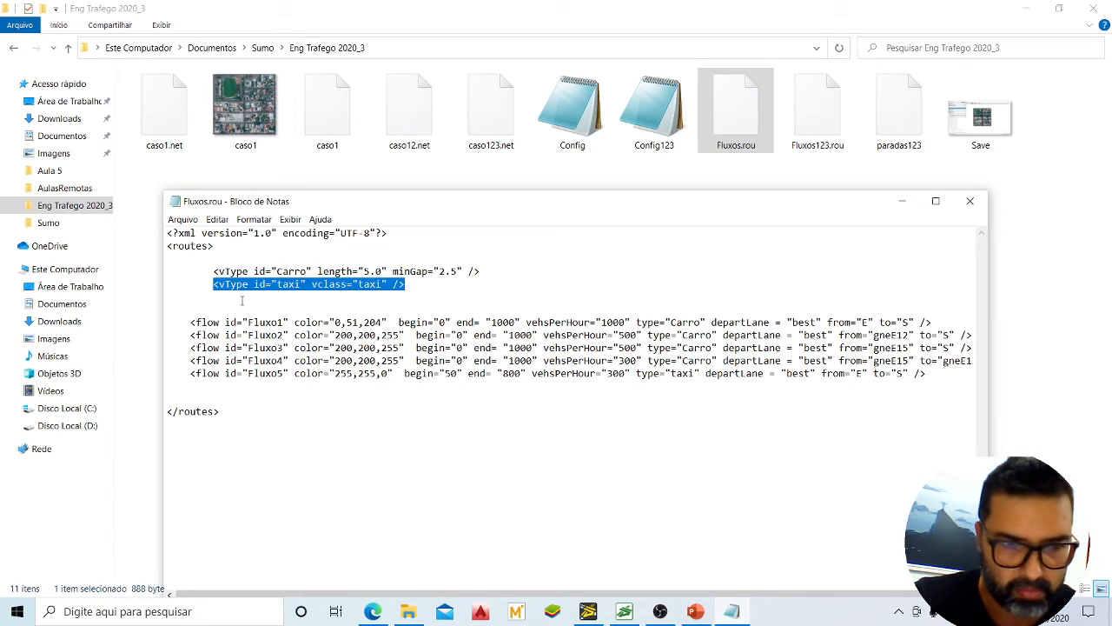
left_click(242, 301)
key("ctrl+v")
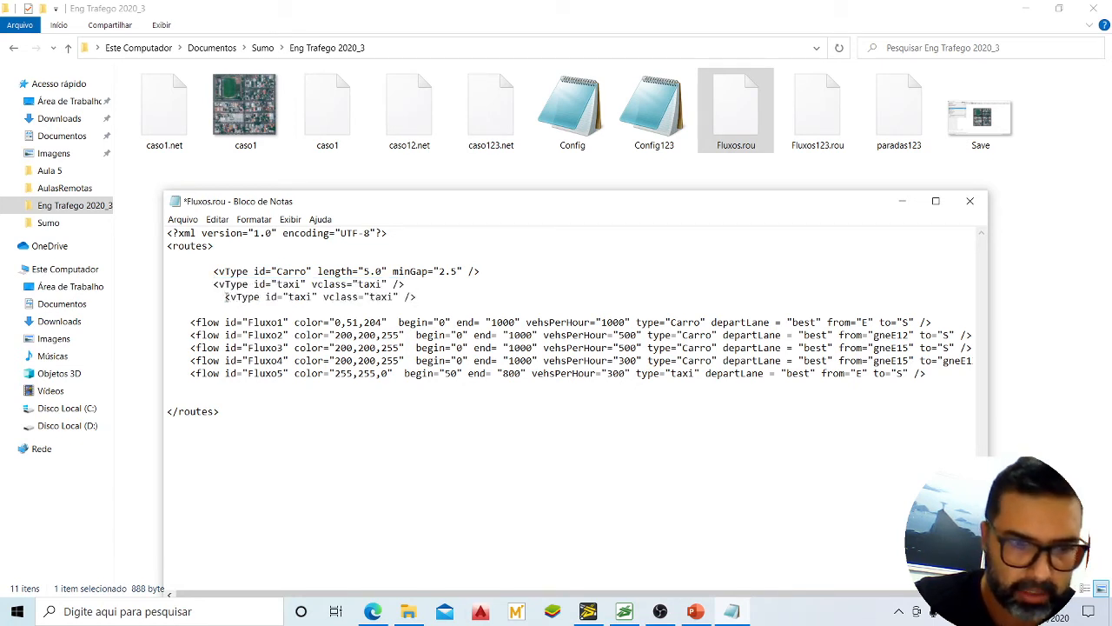
key("BackSpace")
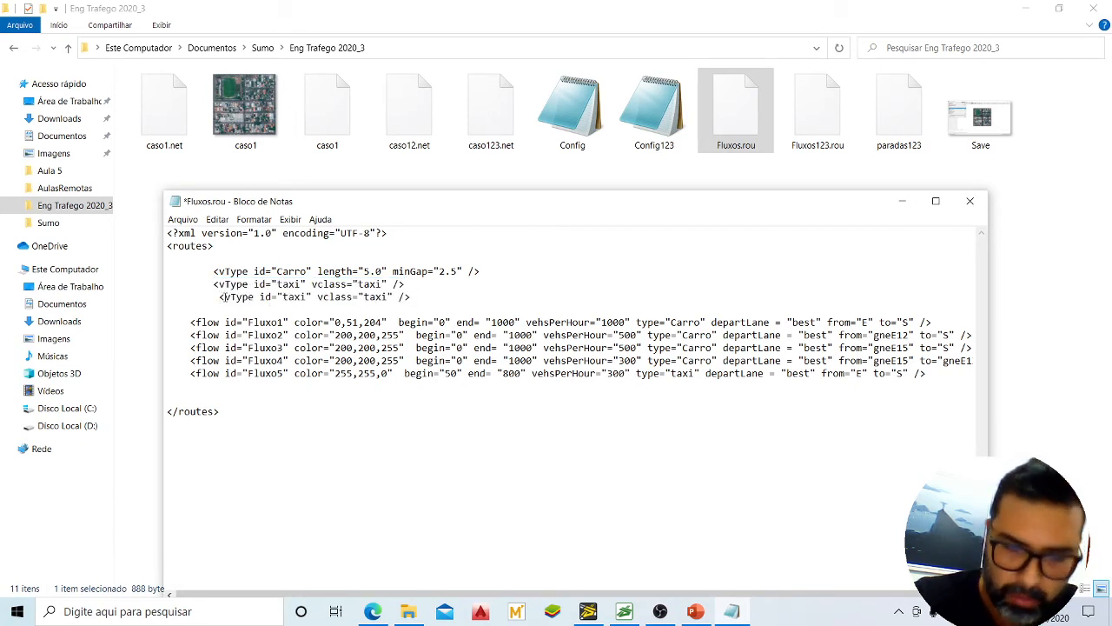
key("BackSpace")
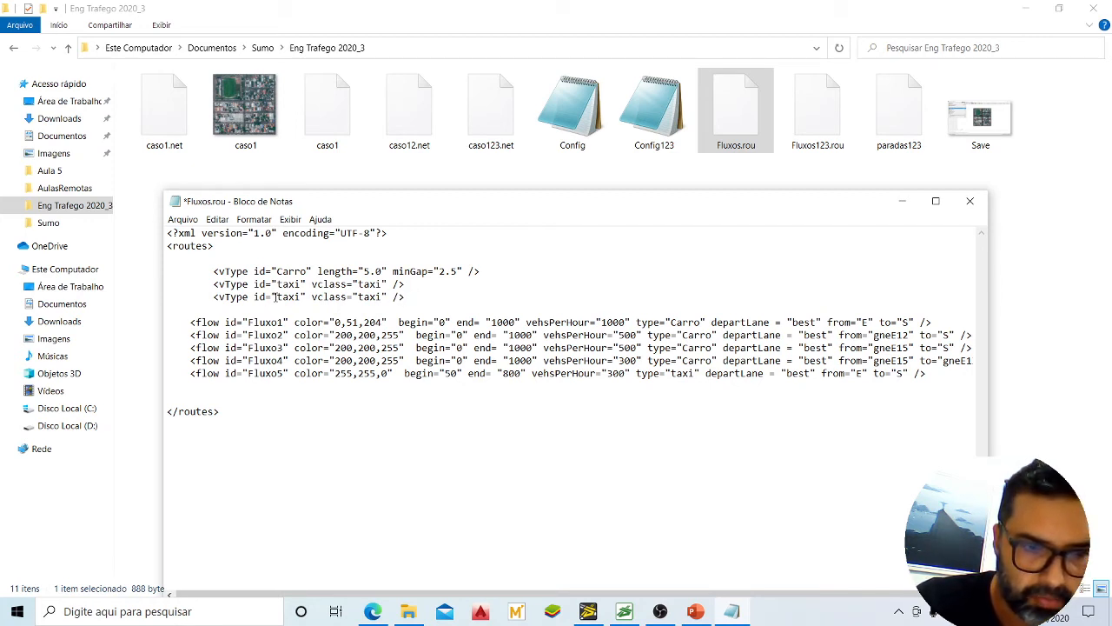
Set the duplicated vehicle type's id to "onibus" and its vclass to "bus"
left_click_drag(277, 296, 306, 298)
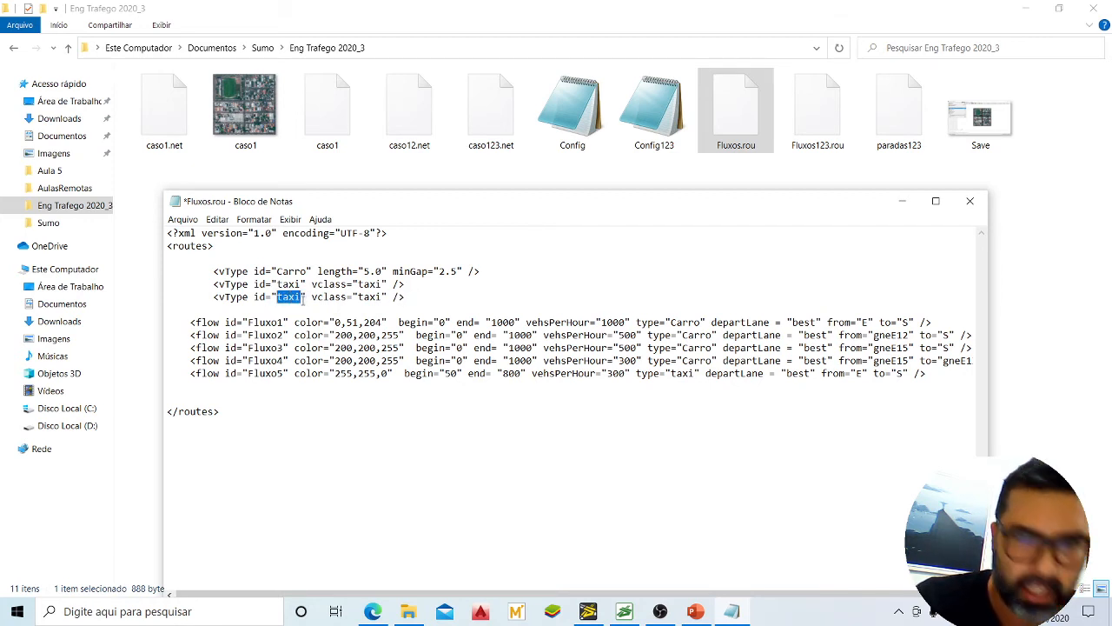
type("onibus")
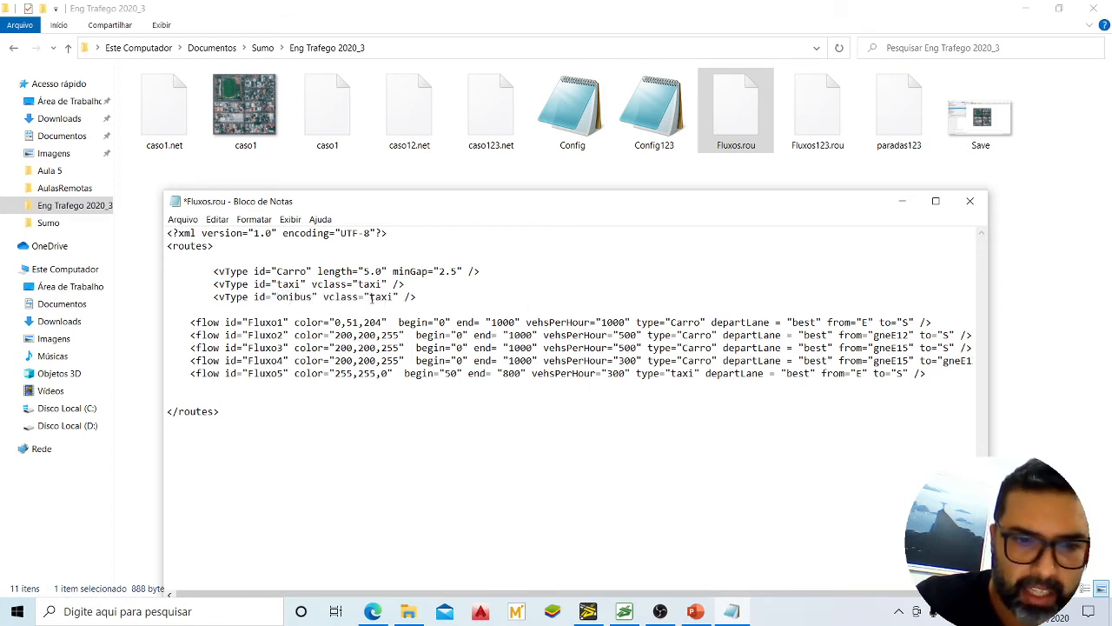
left_click_drag(369, 298, 377, 298)
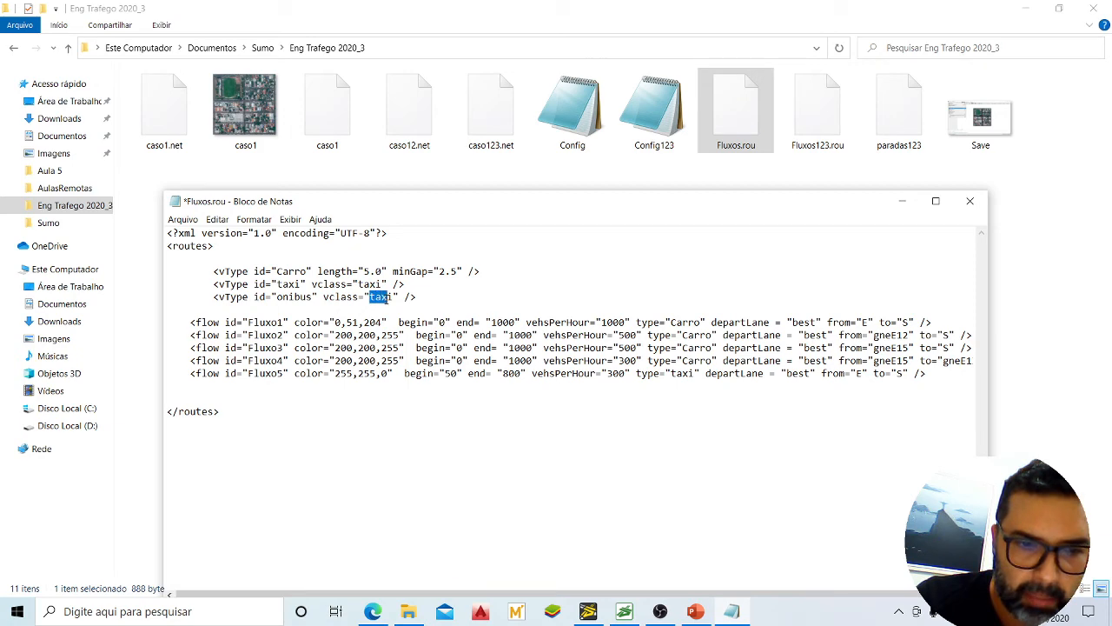
type("bus")
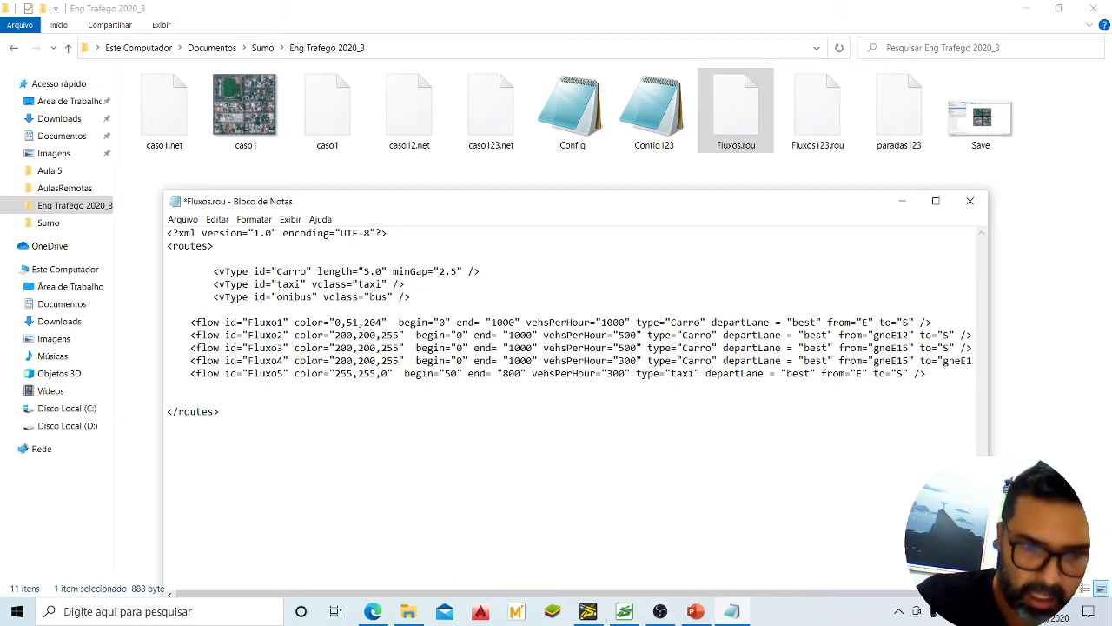
Look up the vehicle class names in NETEDIT's allowed vClasses list for the selected edge, and return to the route file
key("ctrl+s")
left_click(624, 611)
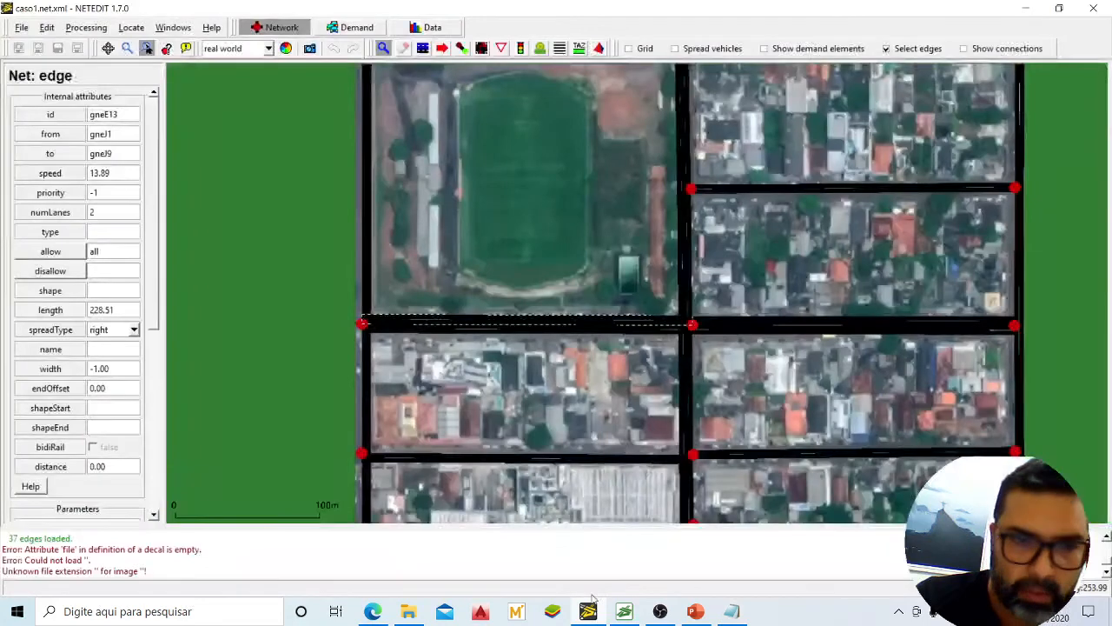
left_click(41, 255)
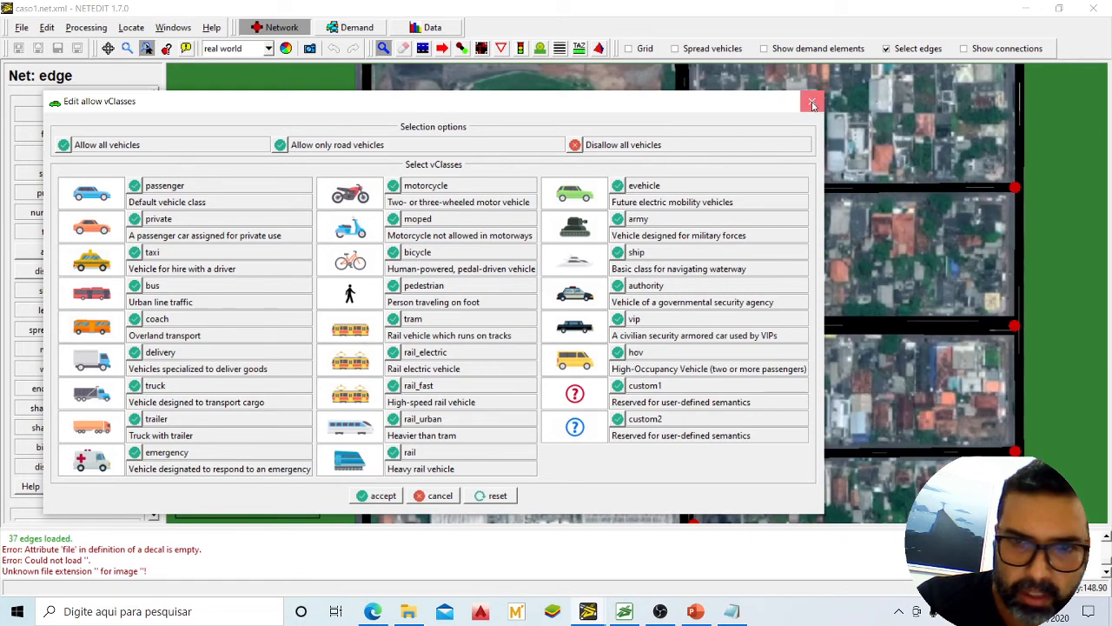
left_click(812, 103)
left_click(1025, 8)
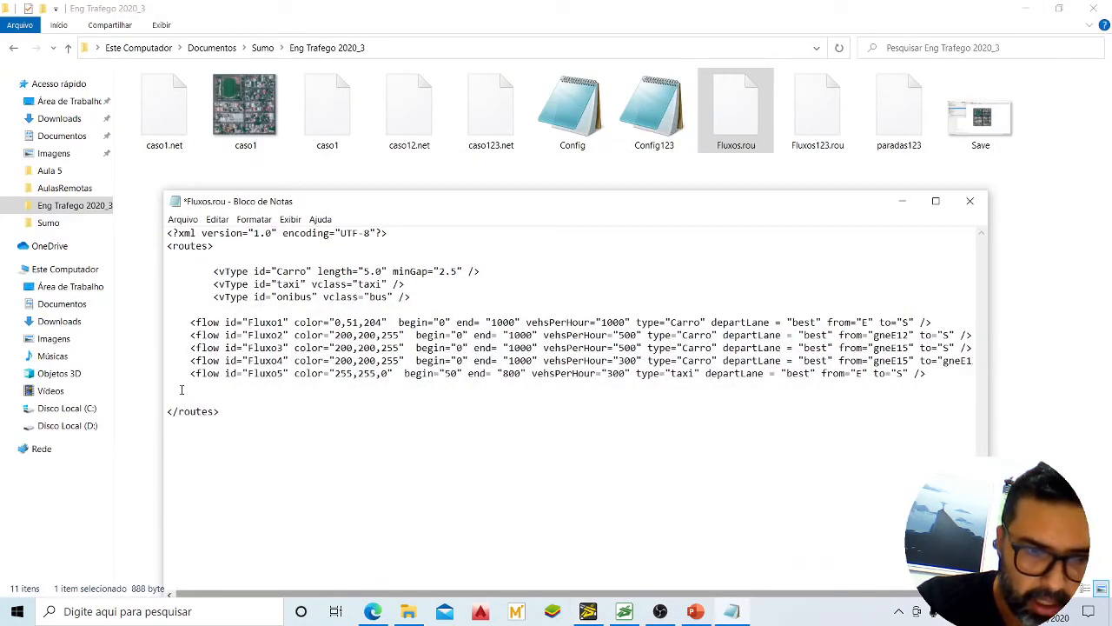
Duplicate the Fluxo5 flow line directly beneath itself and set the copy's id to "Fluxo6"
left_click_drag(191, 374, 930, 373)
key("ctrl+c")
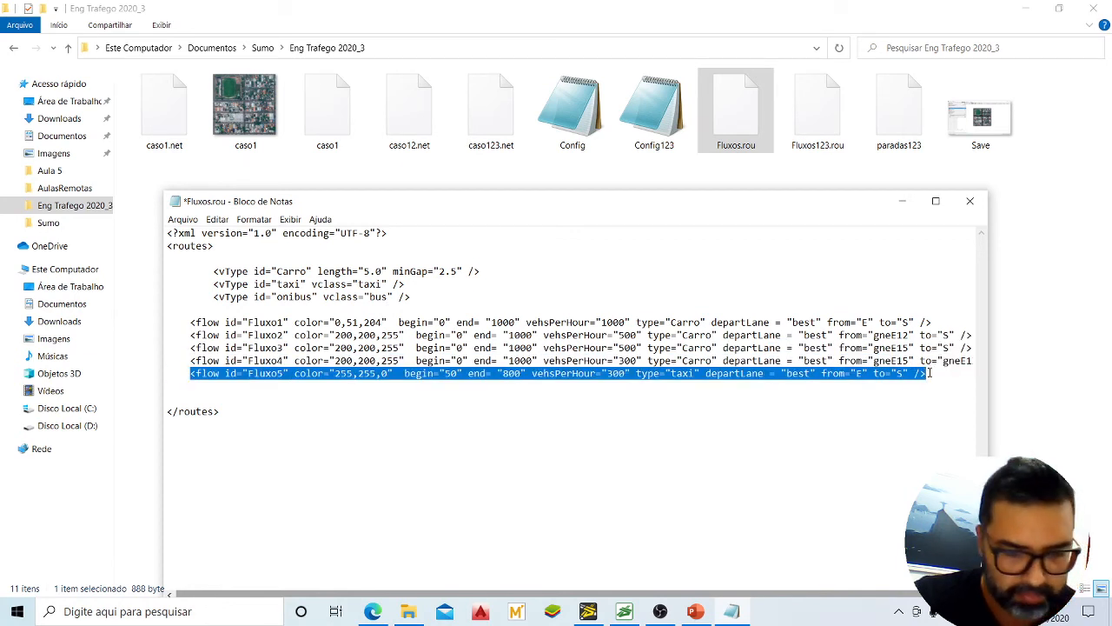
left_click(264, 388)
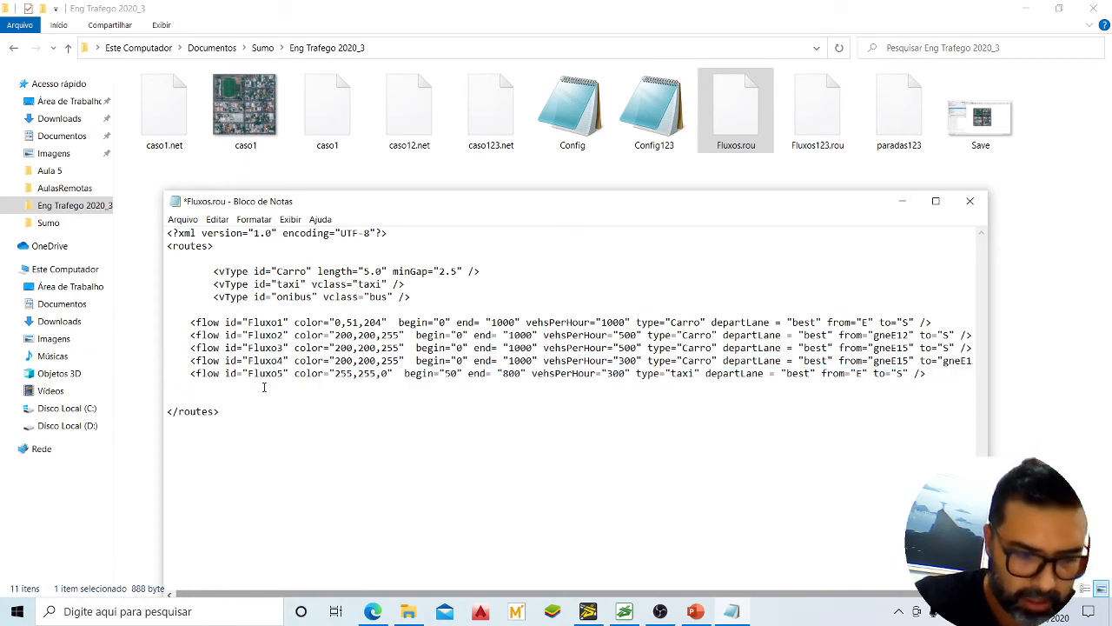
key("ctrl+v")
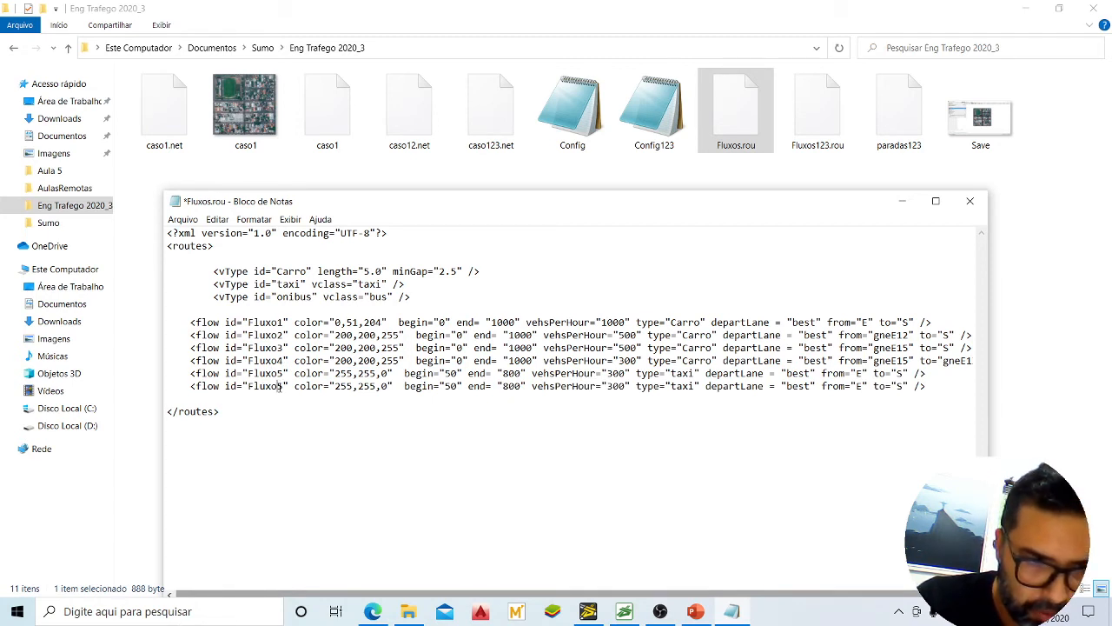
left_click_drag(278, 388, 279, 396)
left_click(279, 391)
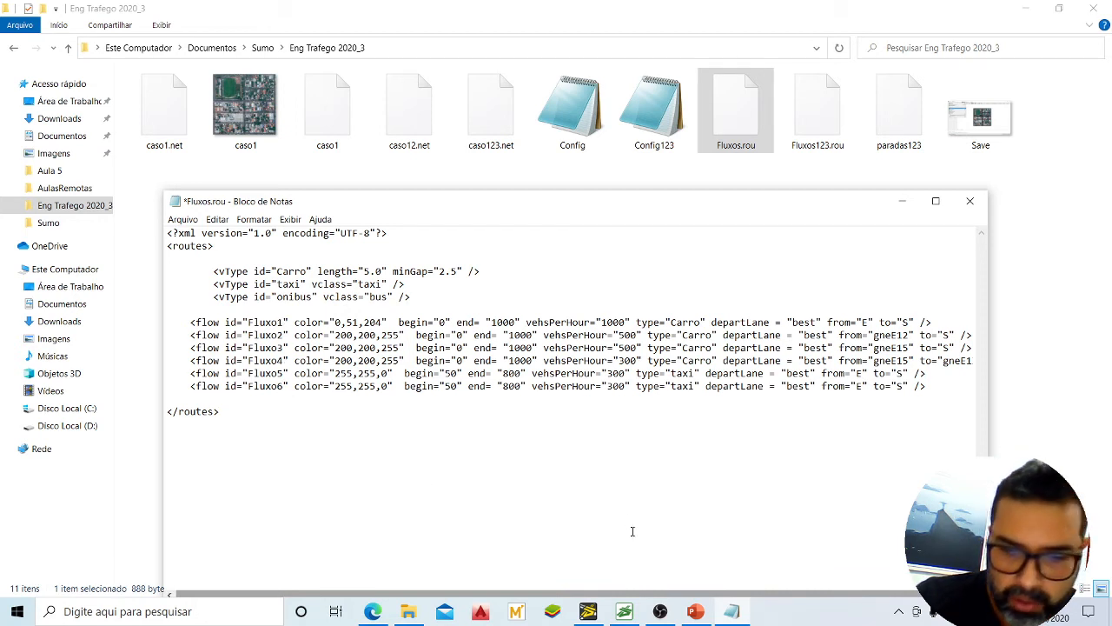
Choose an orange in the browser's HTML color picker and set Fluxo6's color to 255,102,0 in the route file
left_click(373, 609)
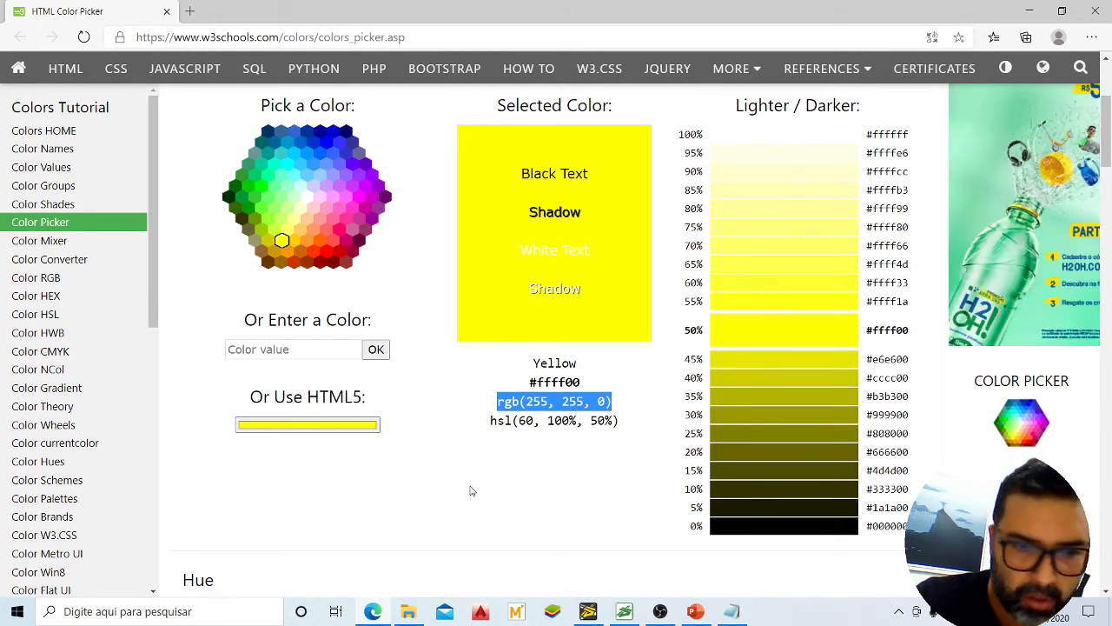
left_click(322, 242)
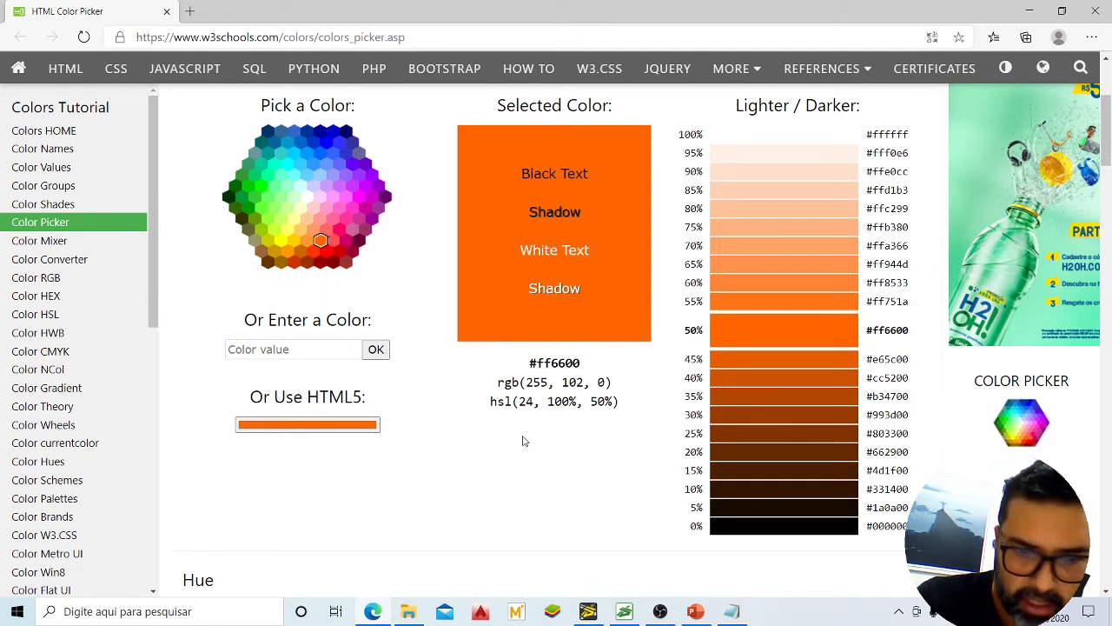
left_click_drag(527, 383, 587, 384)
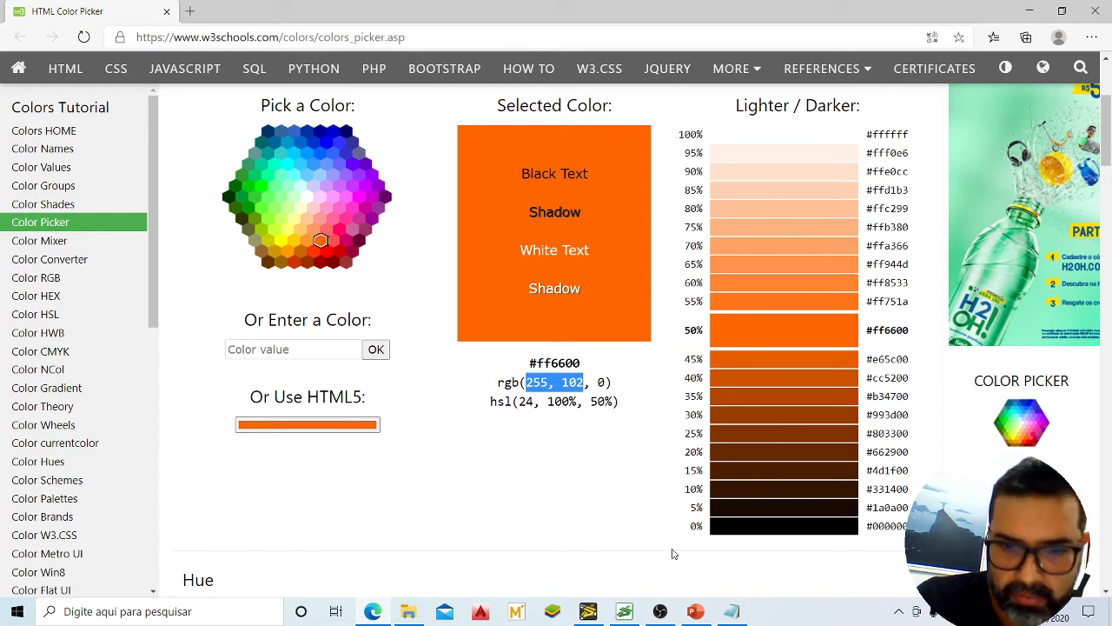
left_click(731, 611)
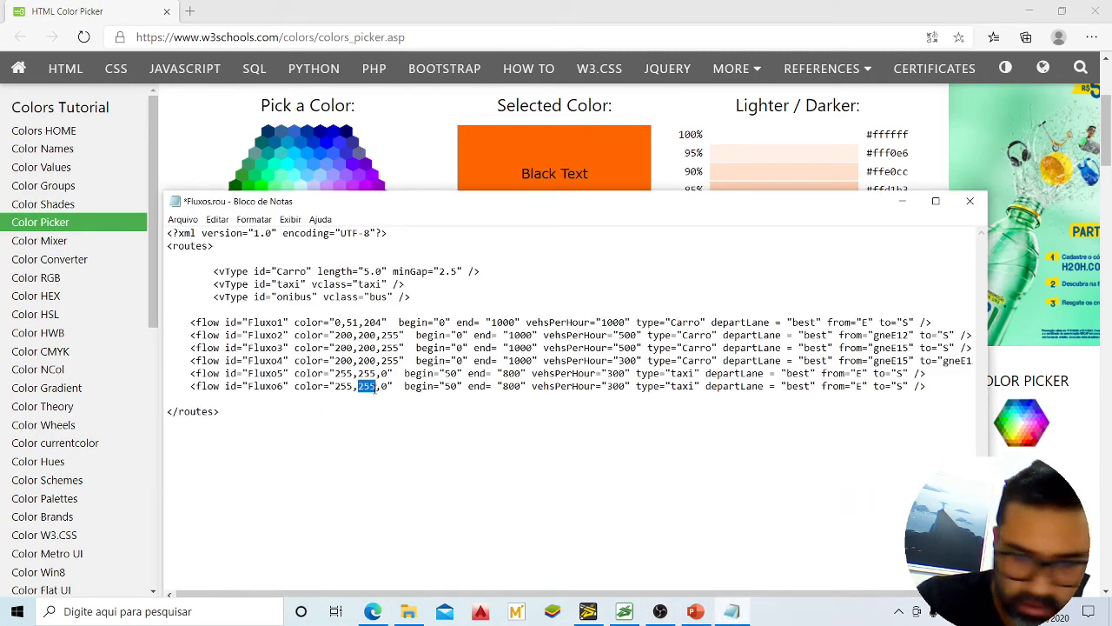
type("102")
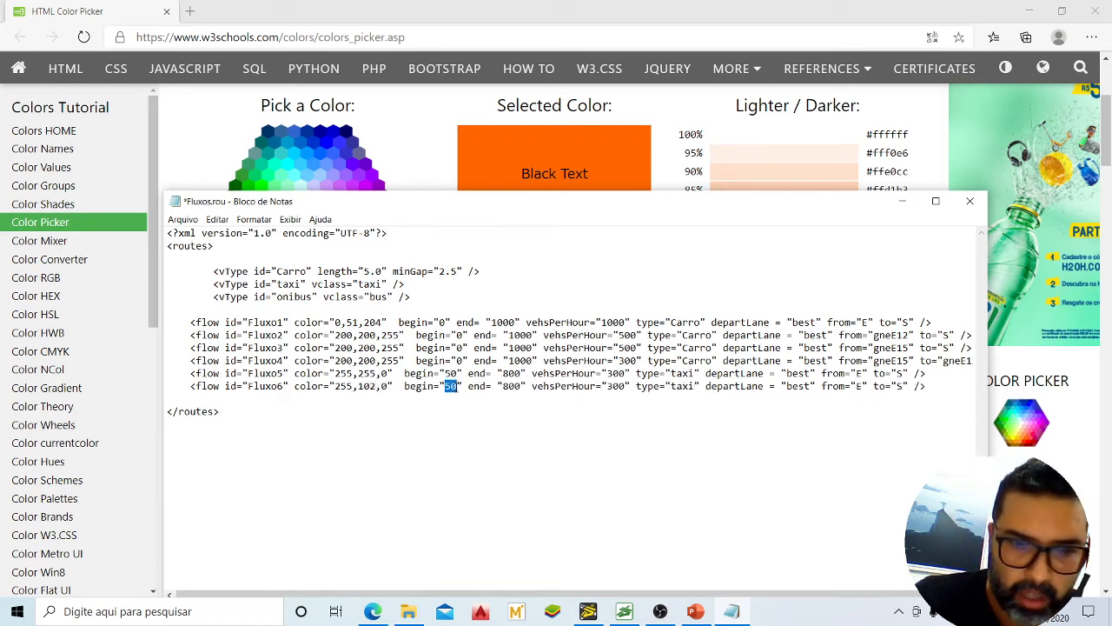
Set Fluxo6's begin to 100, its end to 1000 and its type to "onibus"
type("100")
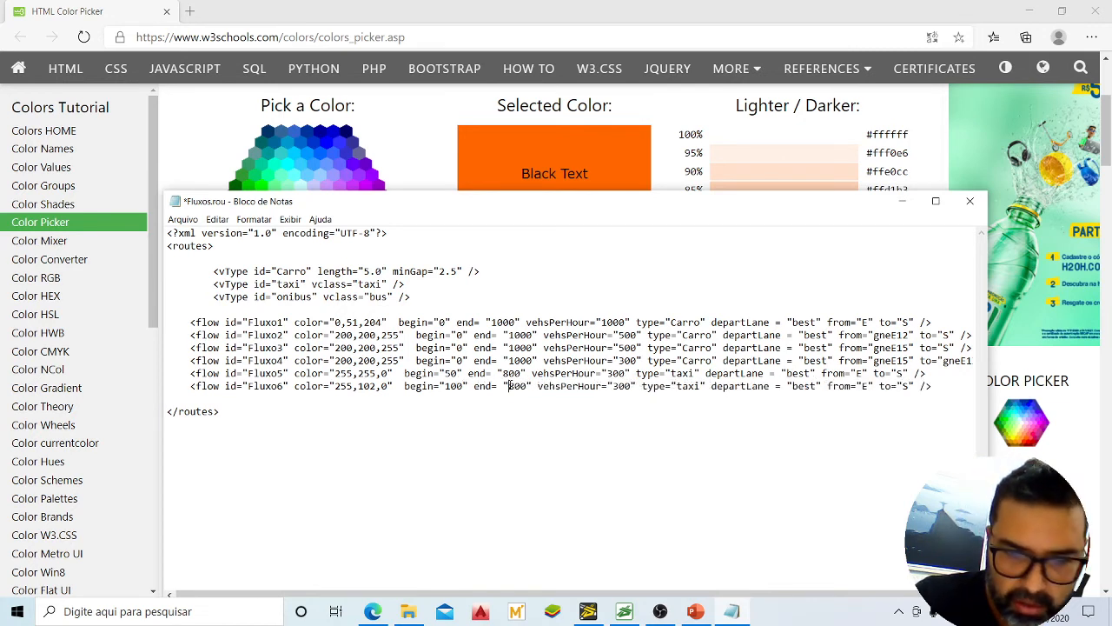
left_click_drag(509, 386, 528, 386)
type("1000")
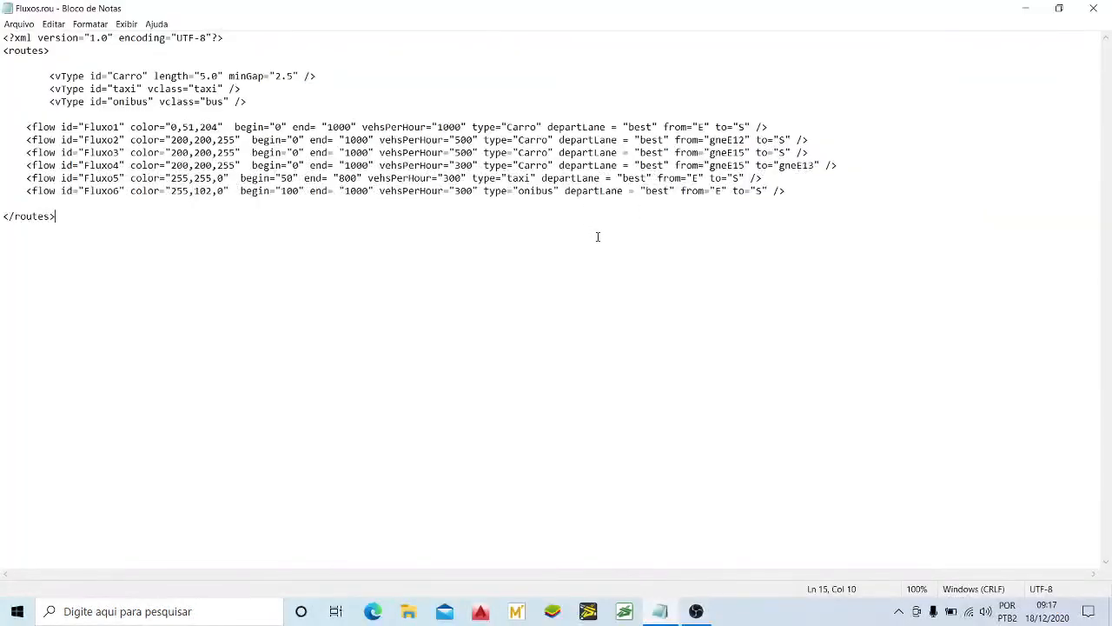
Review the flows' color values and the complete Fluxo6 line
left_click(189, 201)
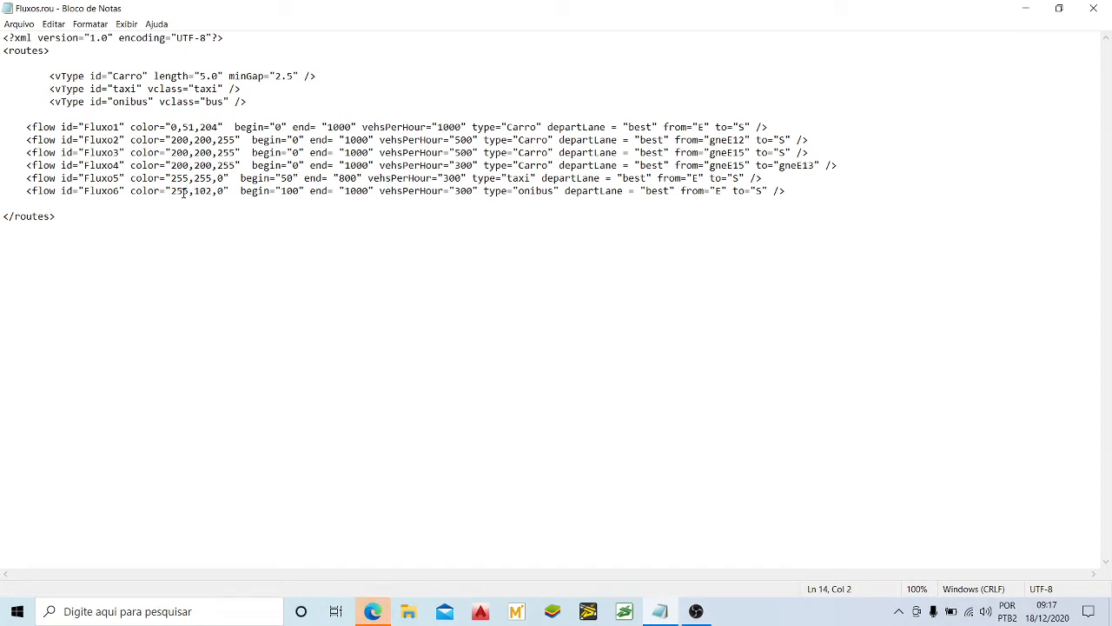
left_click(177, 192)
left_click(201, 182)
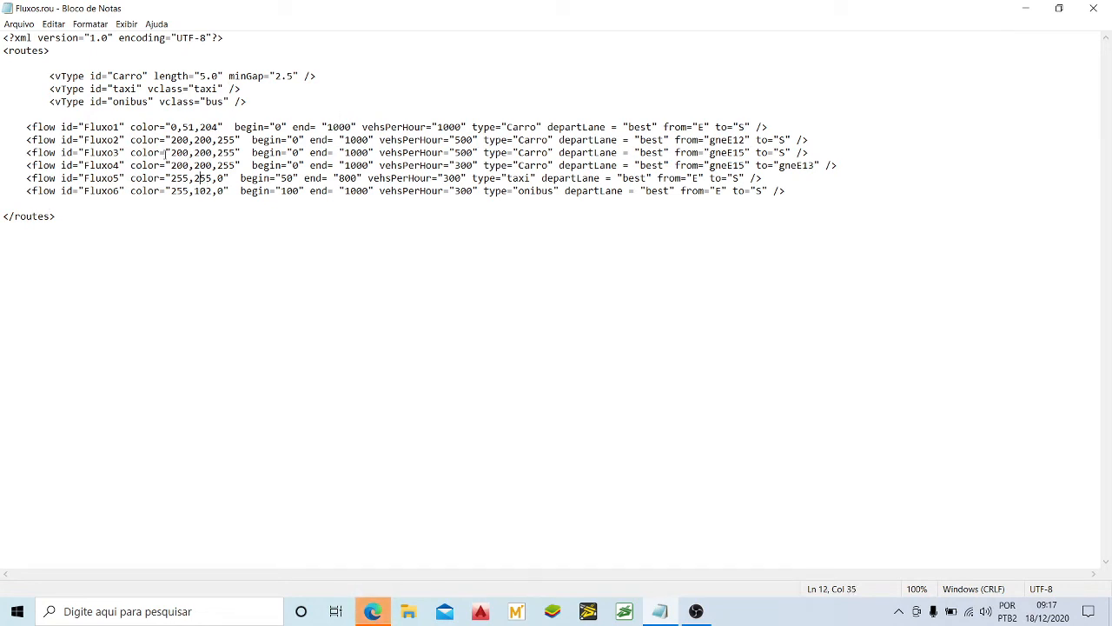
left_click(171, 166)
left_click_drag(26, 191, 815, 188)
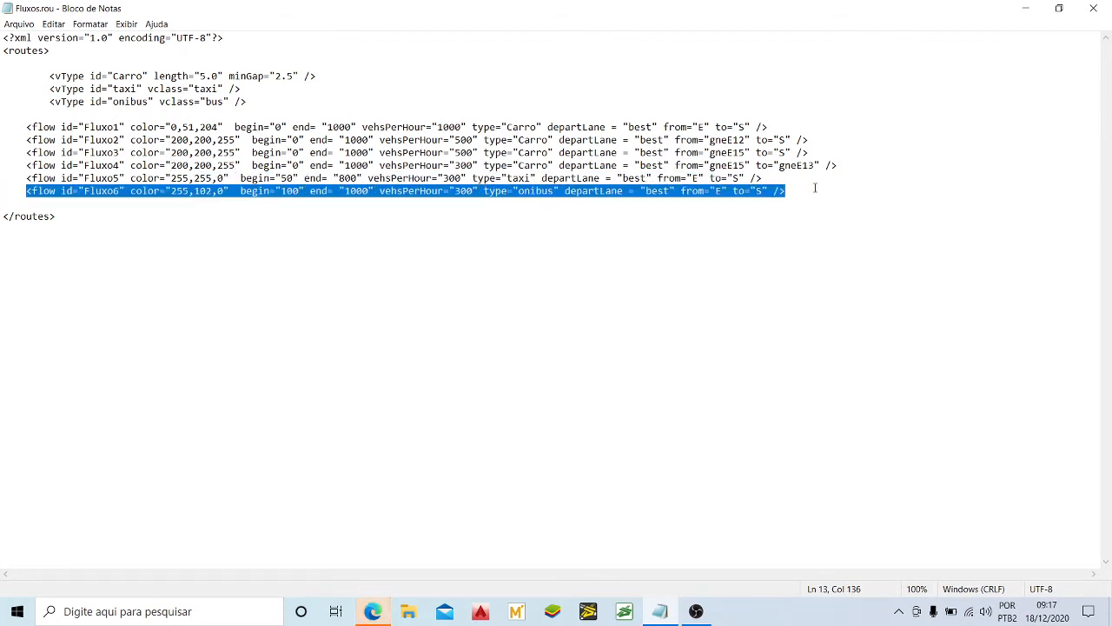
left_click(224, 190)
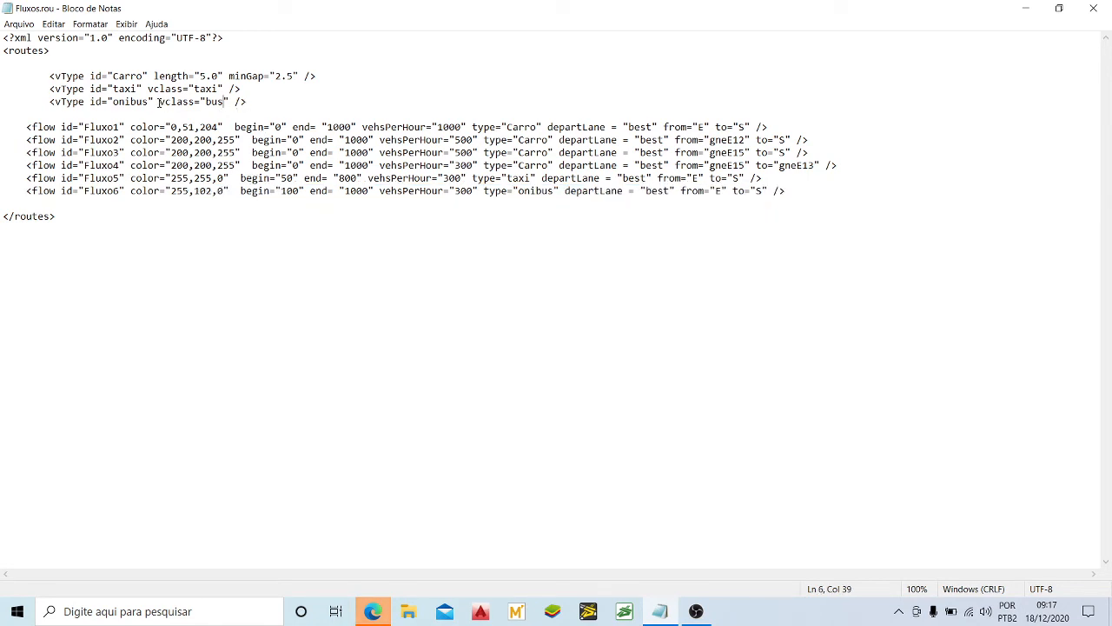
Correct the attribute name to "vClass" with a capital C in the taxi and onibus vType lines
left_click_drag(159, 101, 229, 102)
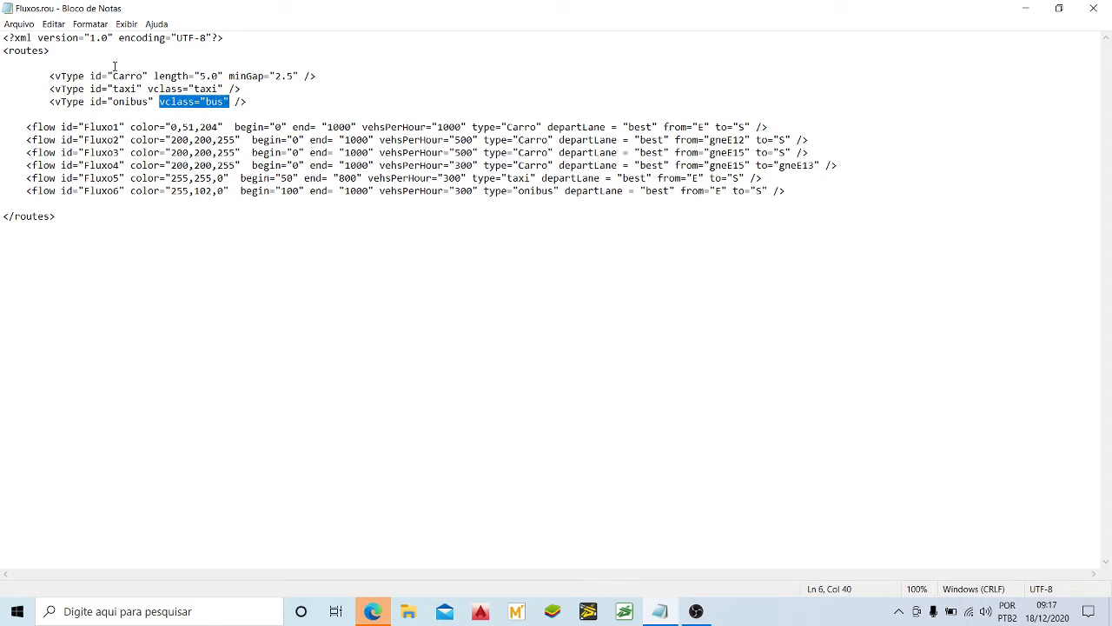
left_click(166, 101)
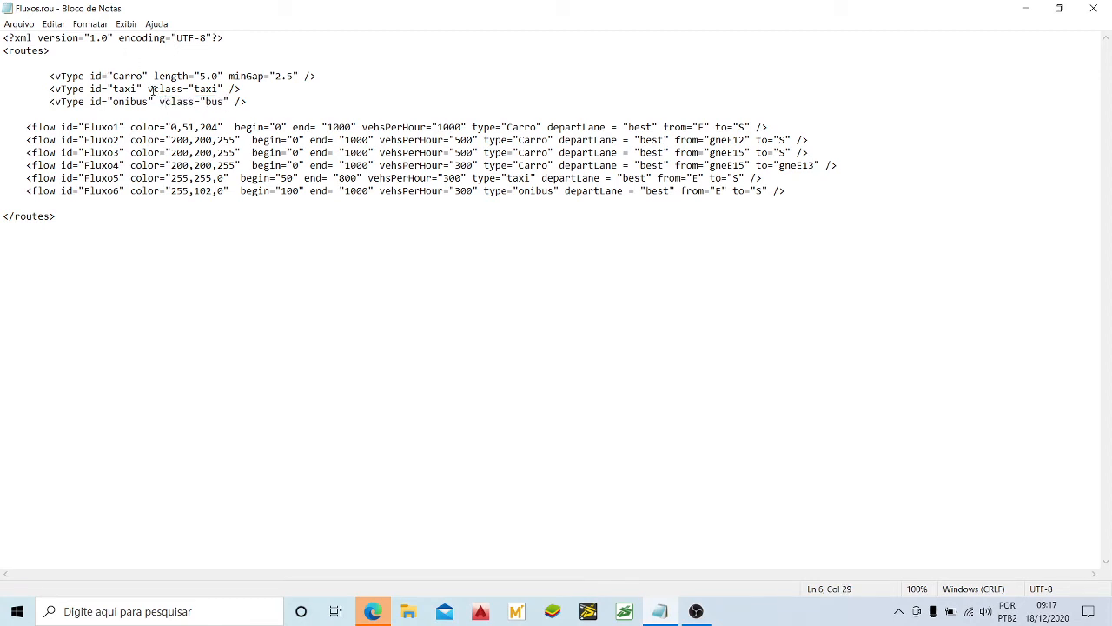
left_click_drag(154, 89, 160, 89)
type("c")
key("BackSpace")
type("c")
key("BackSpace")
type("C")
left_click_drag(164, 102, 171, 103)
type("C")
Set Fluxo6's vehsPerHour to 50
left_click(164, 189)
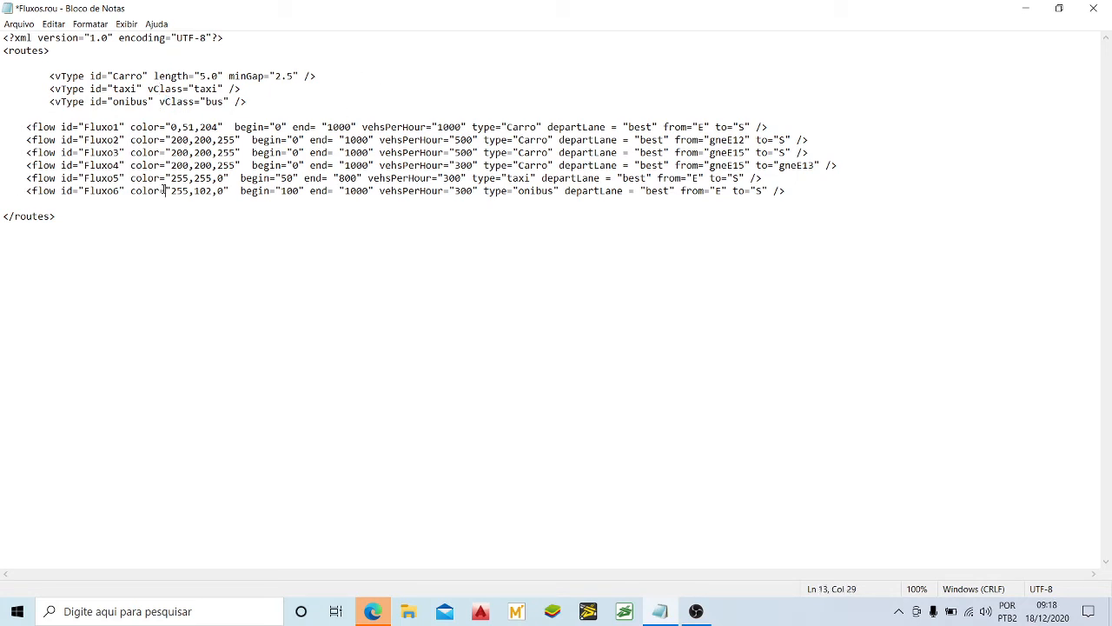
left_click(218, 191)
left_click(263, 190)
left_click(292, 191)
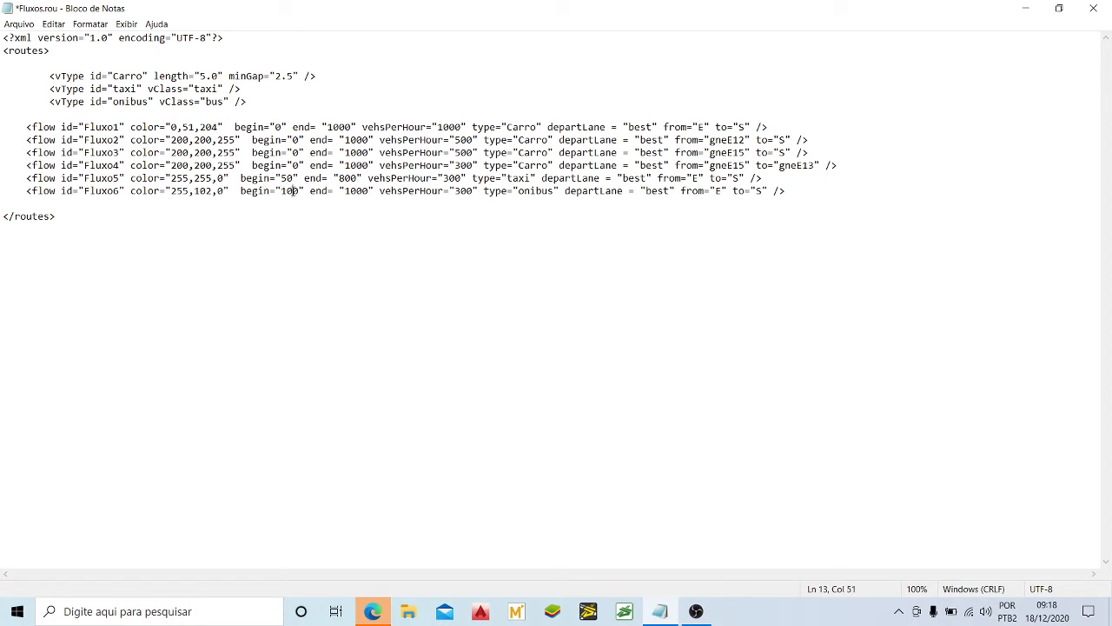
left_click(357, 191)
left_click(458, 190)
left_click_drag(459, 190, 475, 190)
left_click(504, 202)
left_click_drag(454, 192, 475, 191)
left_click(466, 193)
double_click(468, 192)
type("50")
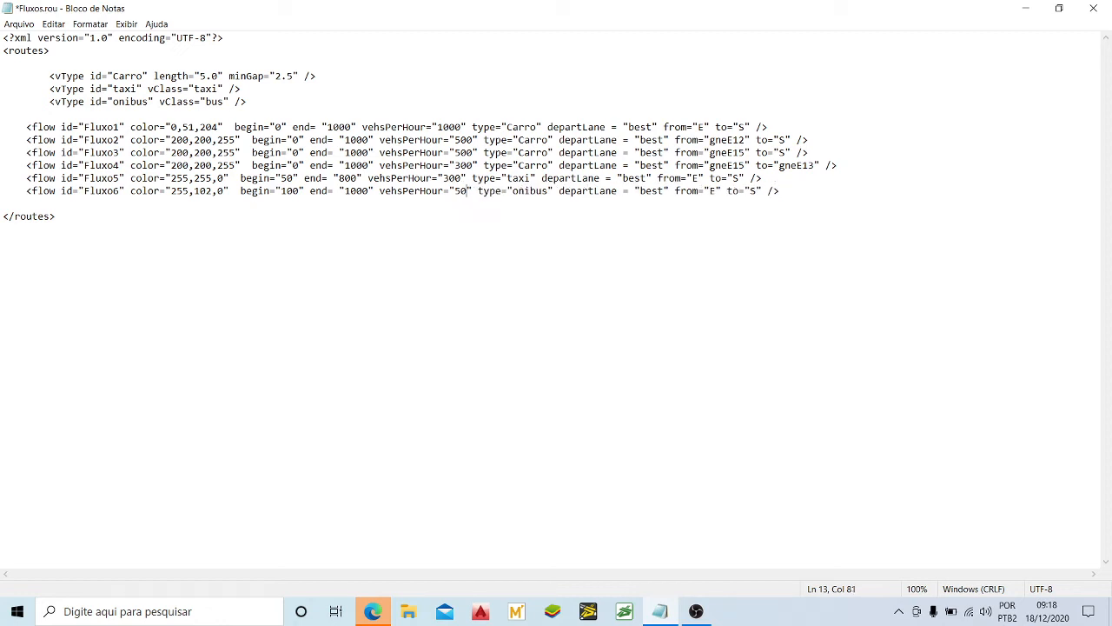
Set Fluxo6's departLane to "first"
left_click(521, 213)
left_click(461, 194)
left_click_drag(455, 191, 468, 193)
left_click(521, 226)
left_click(528, 190)
left_click(499, 210)
left_click(536, 191)
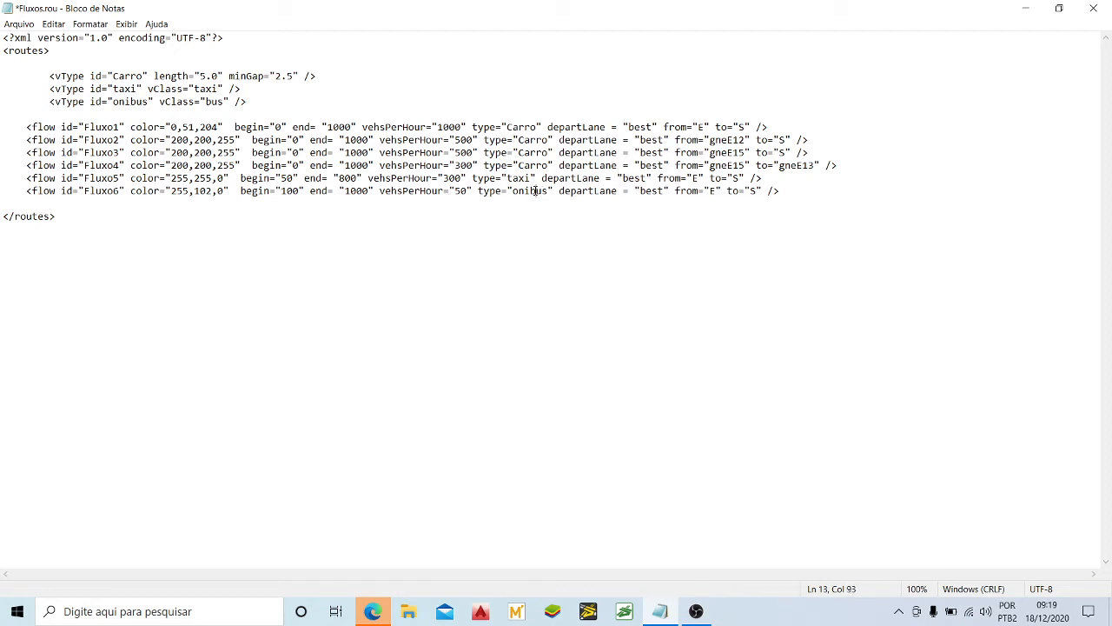
left_click(210, 102)
left_click(588, 194)
left_click_drag(640, 190, 665, 192)
type("first")
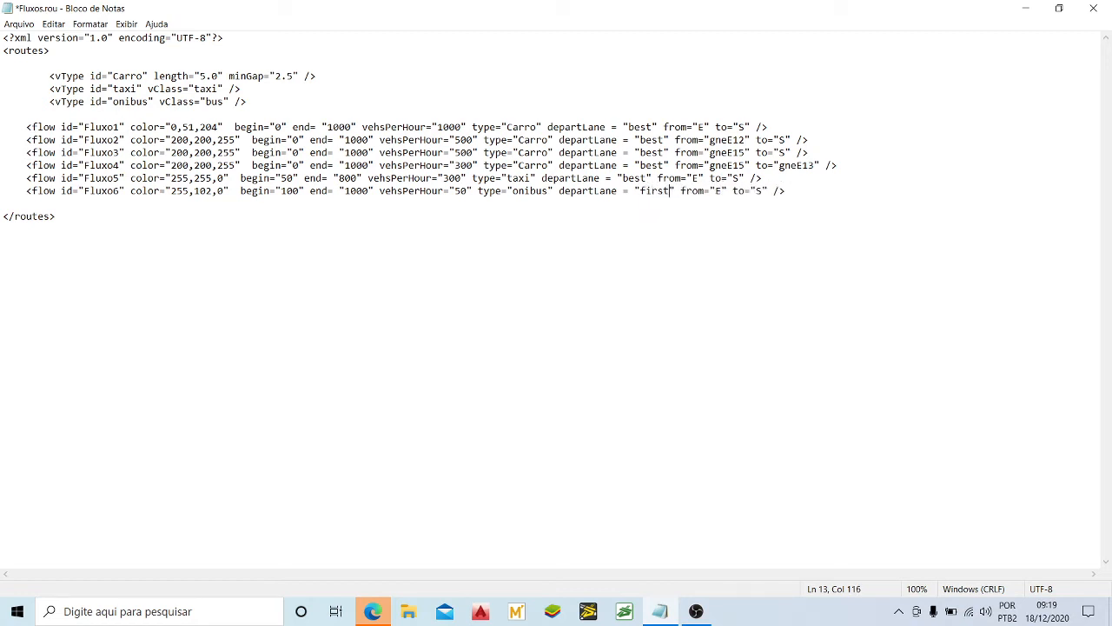
Review the departLane, from and to attributes of the Fluxo6 flow
left_click(667, 190)
left_click_drag(670, 191, 640, 190)
left_click(695, 219)
left_click(691, 209)
left_click_drag(640, 193, 723, 194)
left_click(708, 206)
left_click(713, 211)
left_click(721, 192)
left_click_drag(721, 192, 762, 193)
left_click(756, 192)
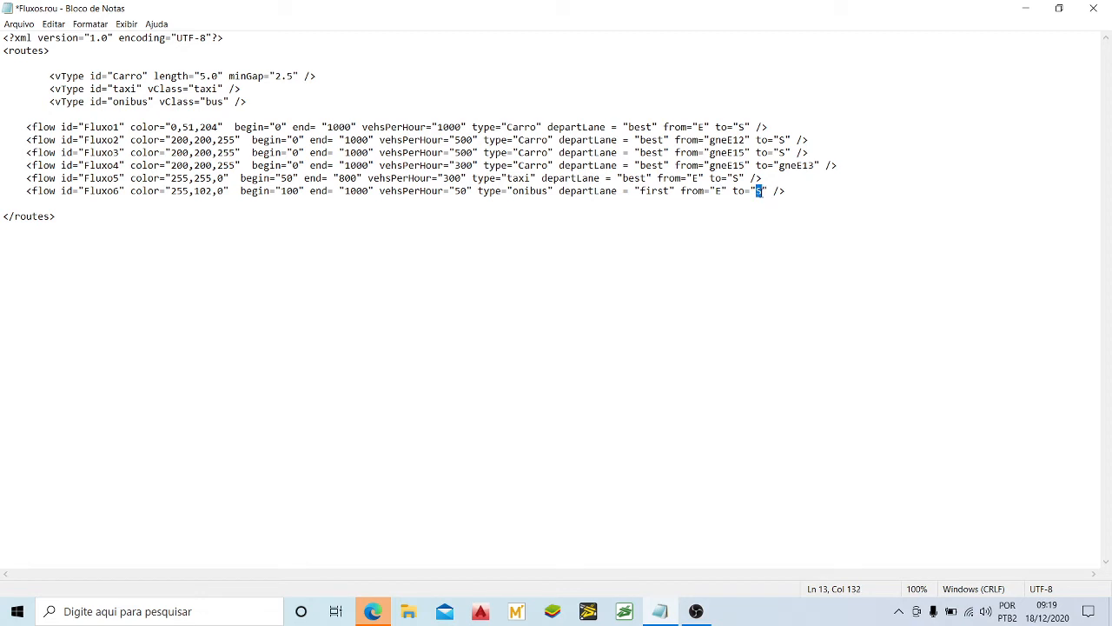
left_click(763, 226)
left_click(306, 191)
left_click(180, 209)
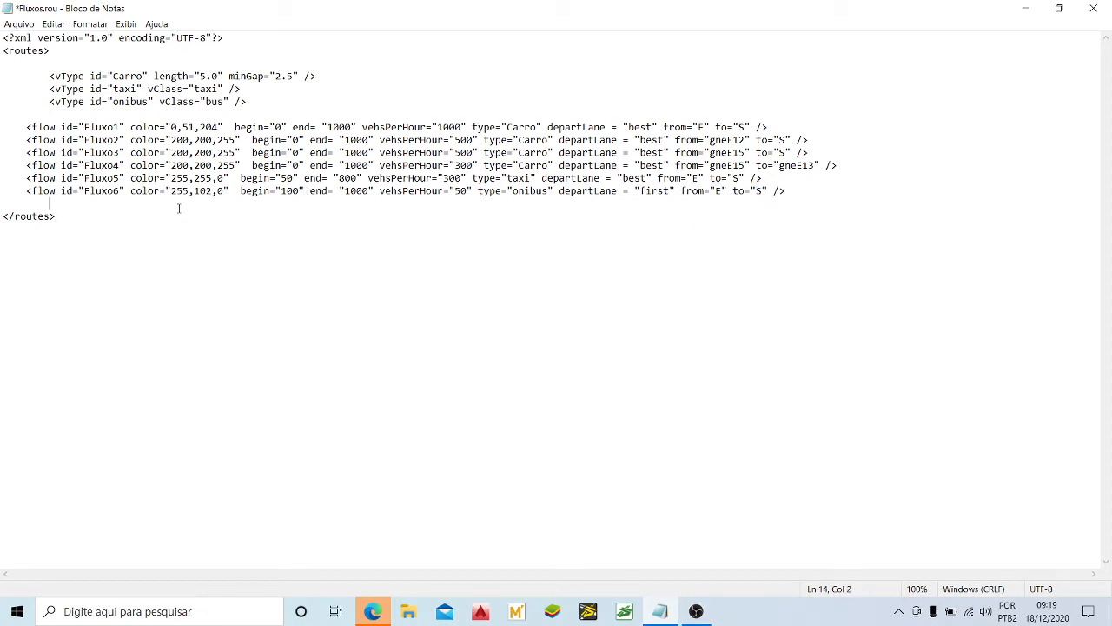
Save the Fluxos.rou file and close Notepad
left_click(18, 24)
left_click(42, 80)
left_click(1102, 6)
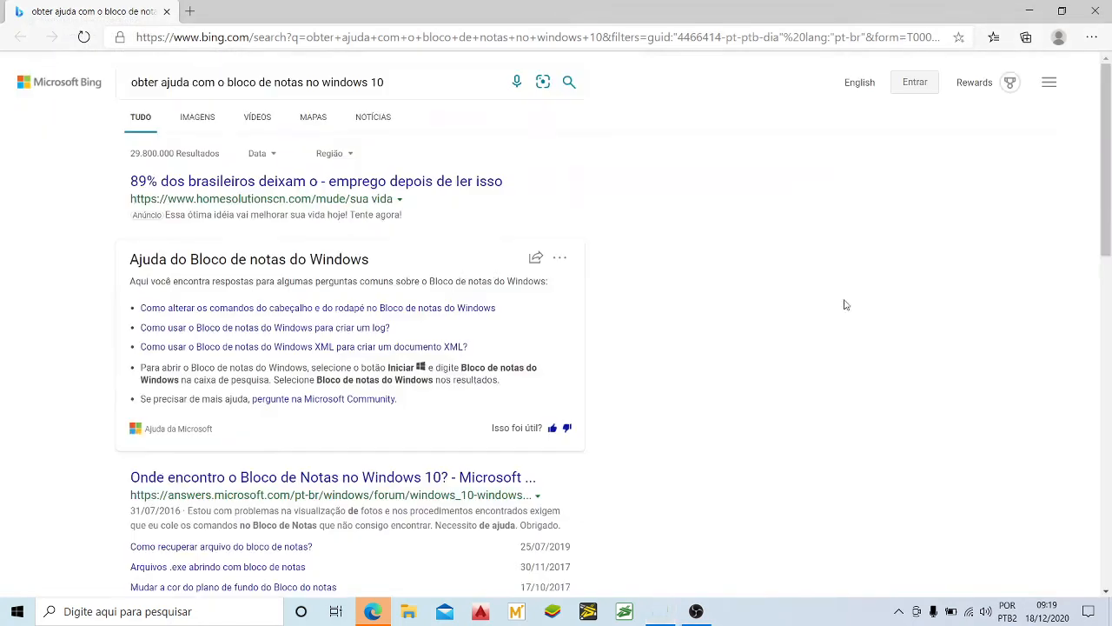
Switch to SUMO and load the Config.sumocfg simulation
left_click(624, 611)
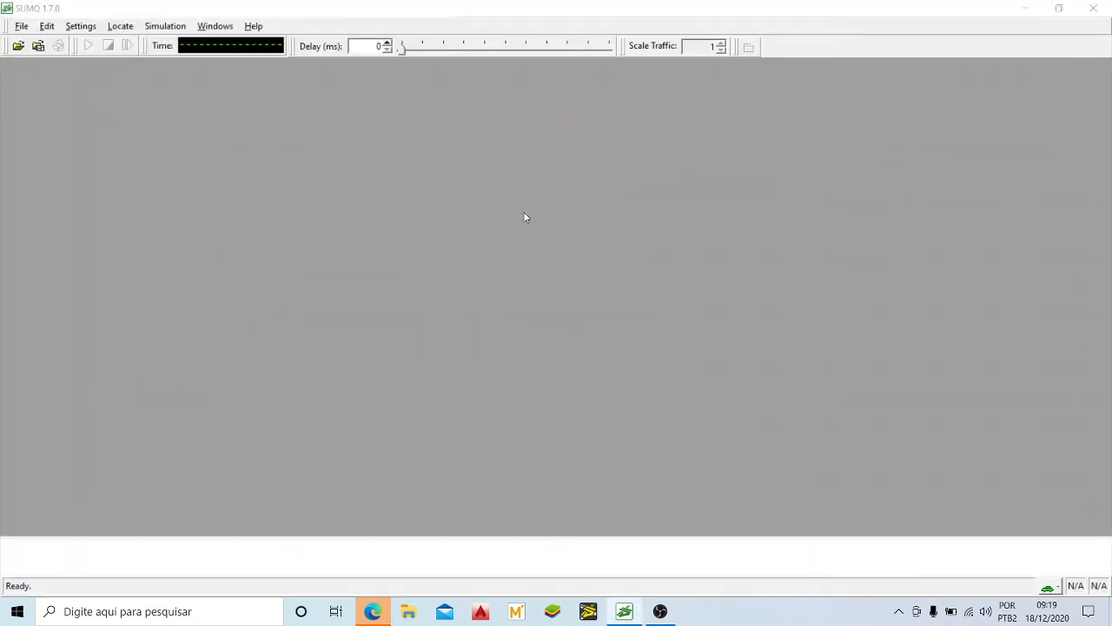
left_click(21, 27)
left_click(163, 144)
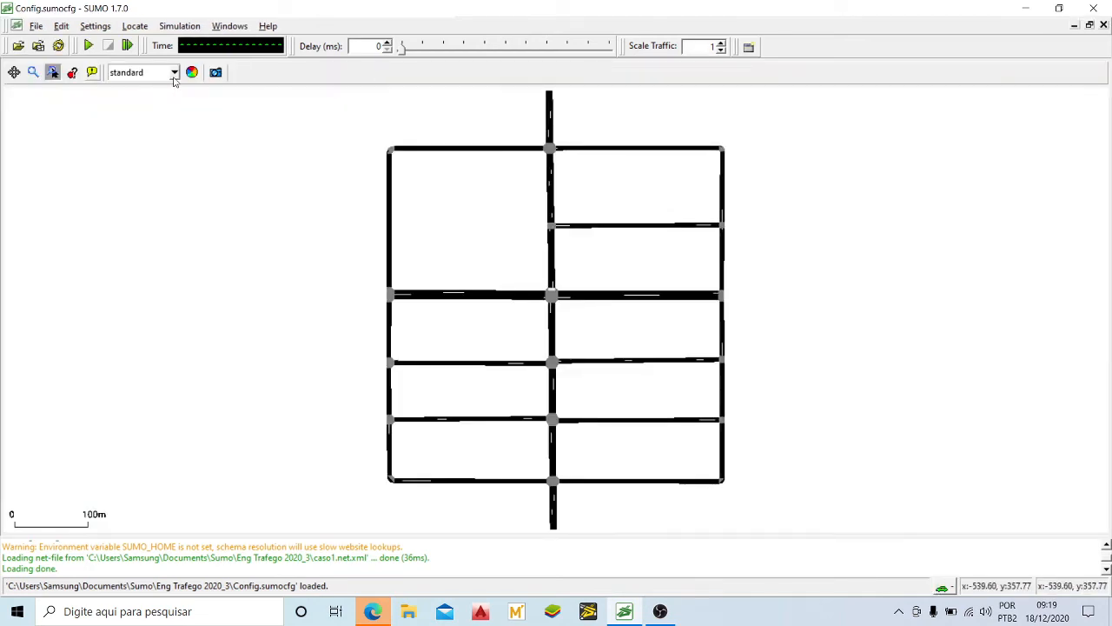
Display the network in the "real world" scheme and load the background image decals from caso1.xml
left_click(174, 73)
left_click(153, 113)
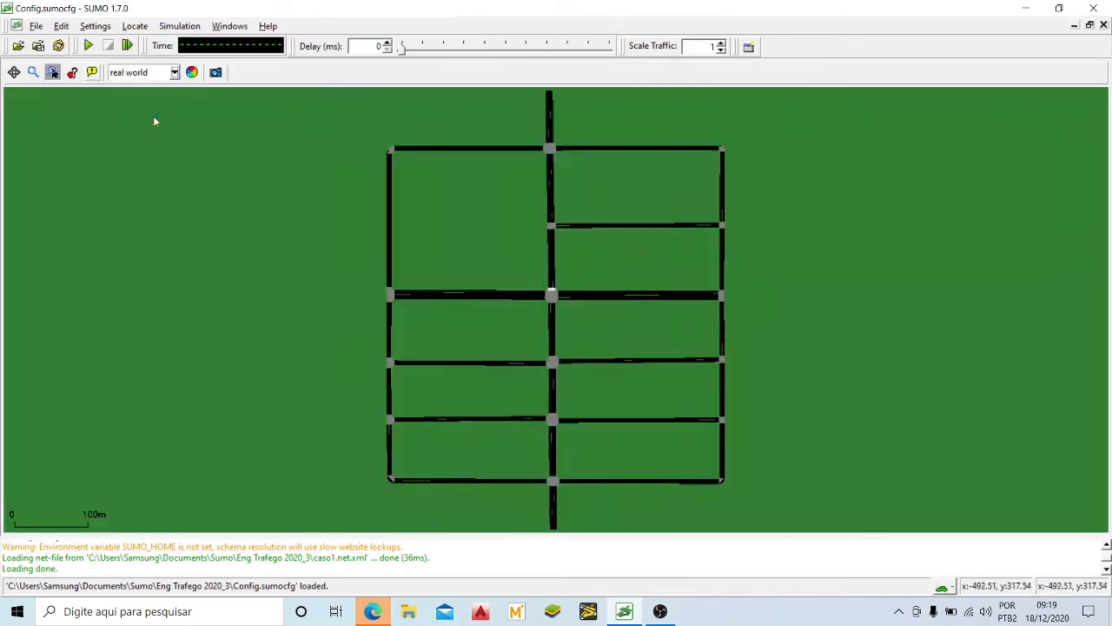
left_click(191, 72)
left_click(334, 307)
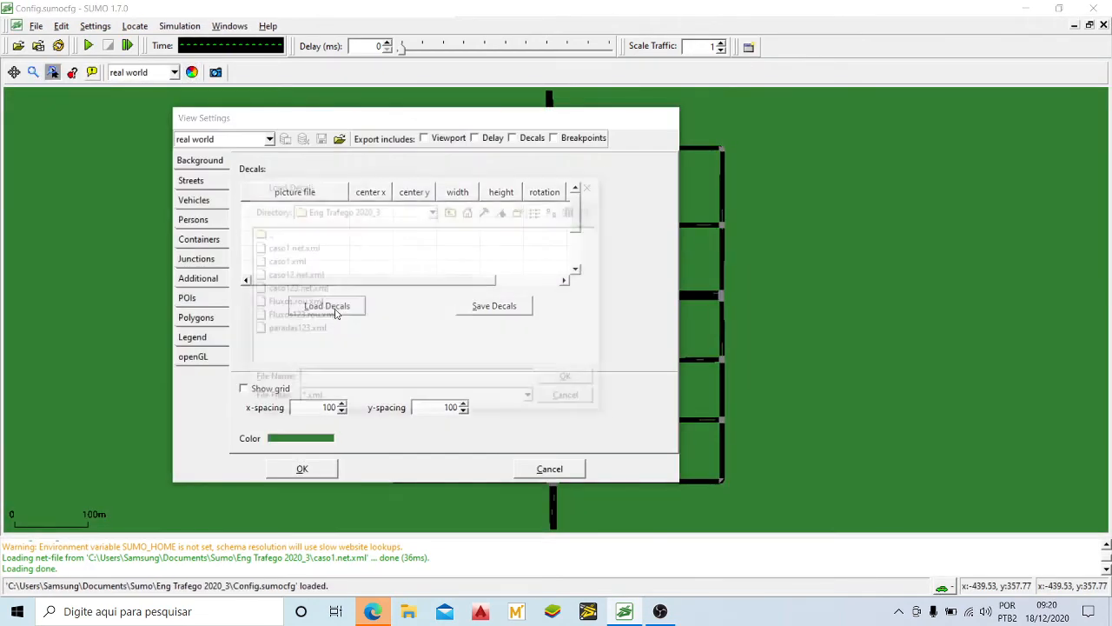
left_click(291, 263)
left_click(565, 382)
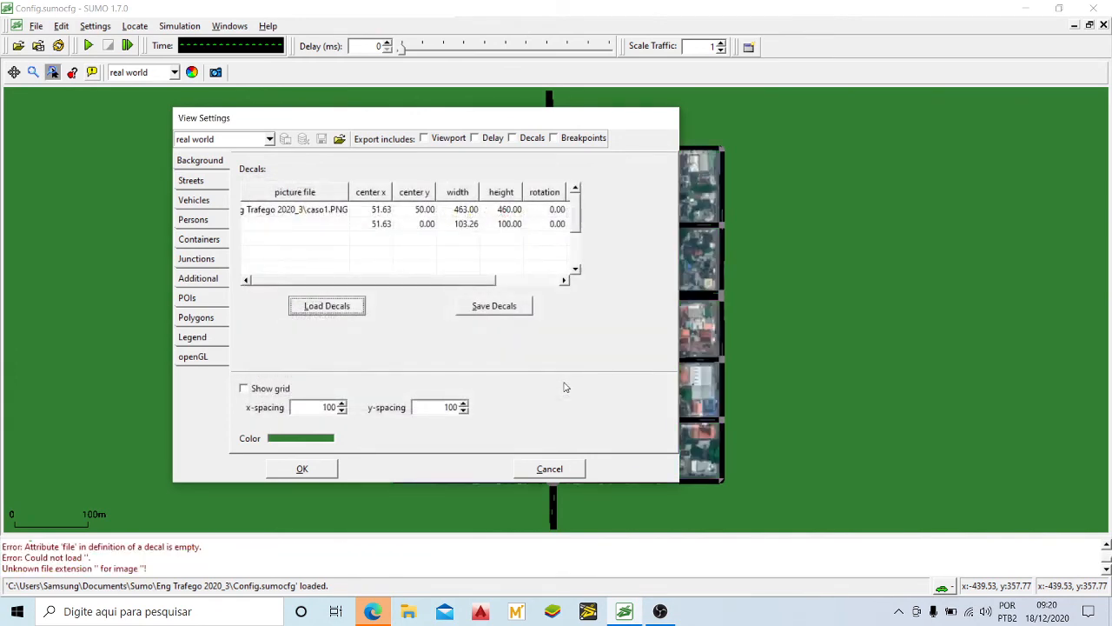
left_click(300, 469)
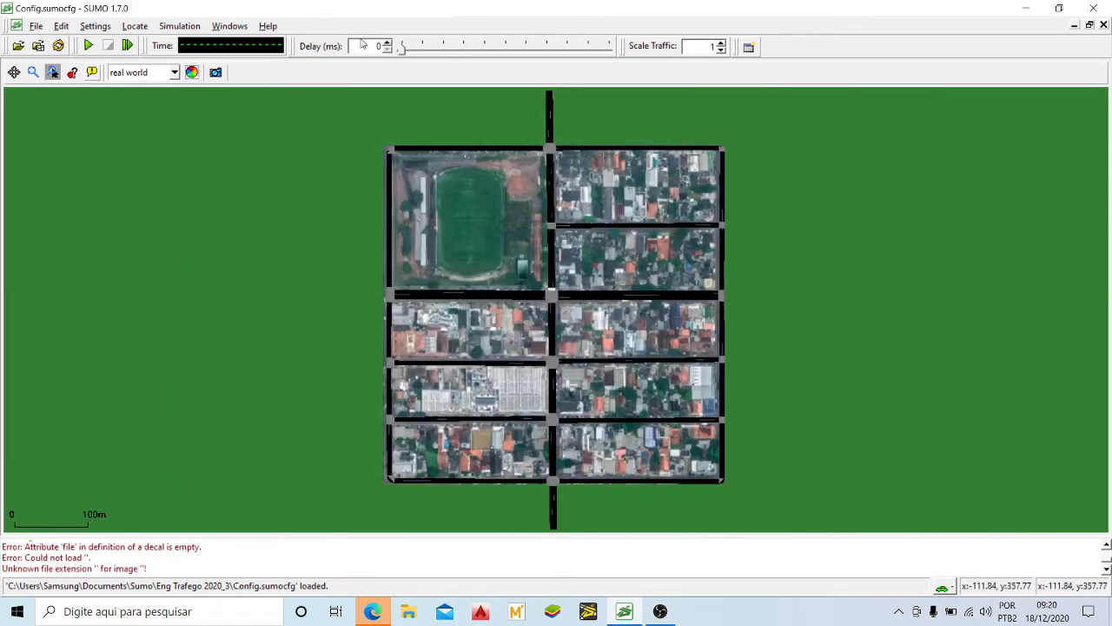
Set the simulation delay to 200 ms
left_click(387, 42)
type("200")
key("Return")
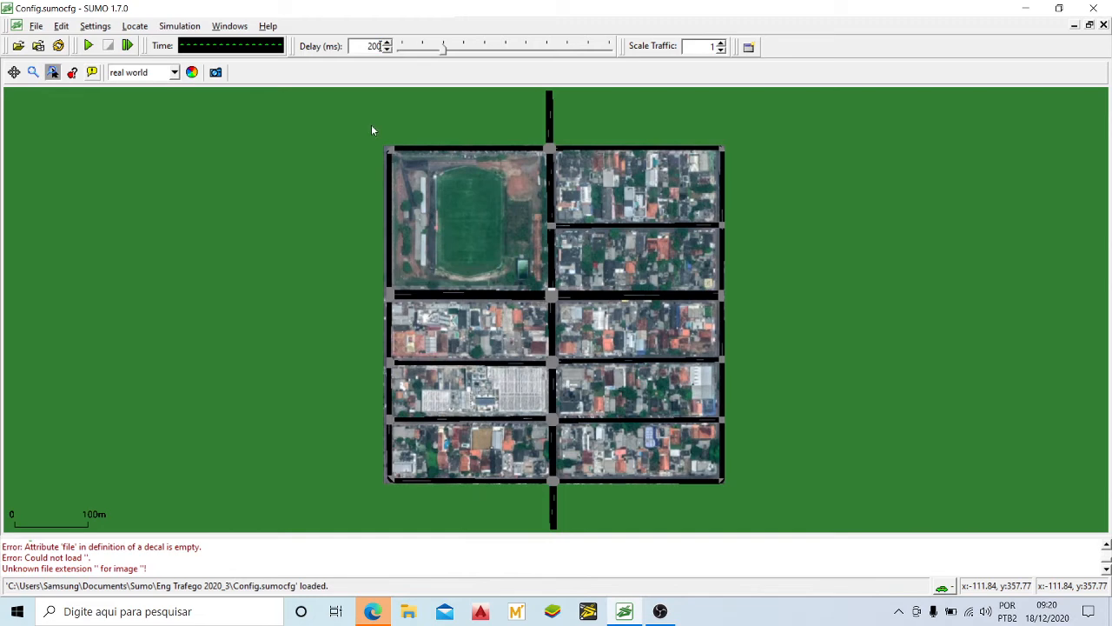
Start the simulation and examine the vehicles entering the network on the northern approach road
left_click(88, 46)
left_click_drag(594, 127, 606, 294)
scroll(573, 352, "up", 2)
scroll(580, 227, "up", 3)
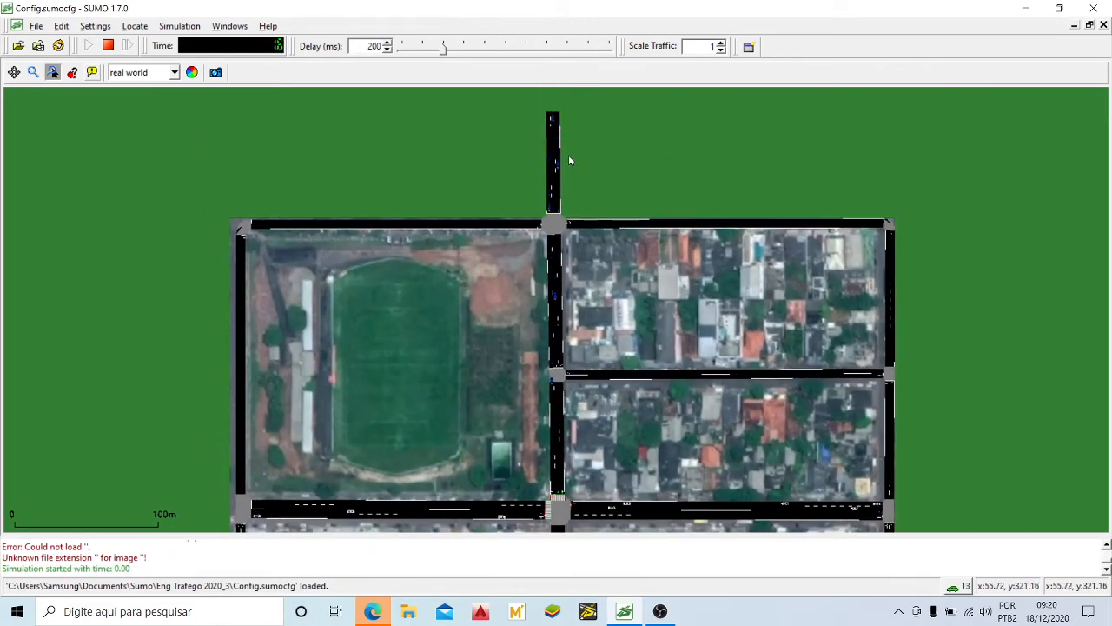
scroll(566, 154, "up", 2)
scroll(573, 198, "up", 1)
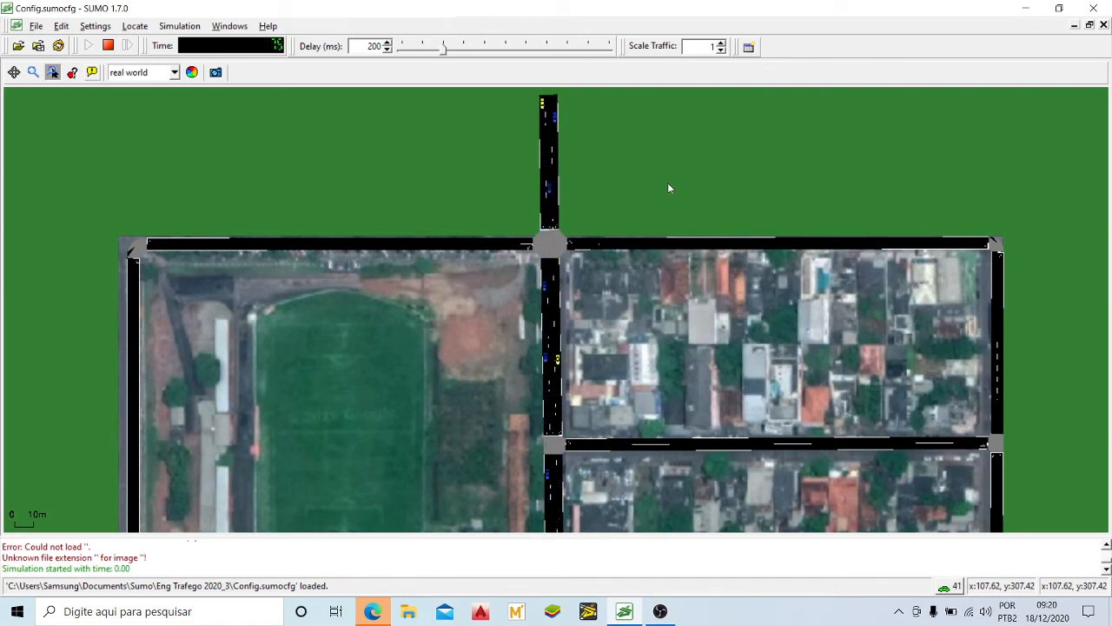
left_click_drag(619, 260, 652, 343)
scroll(629, 283, "up", 1)
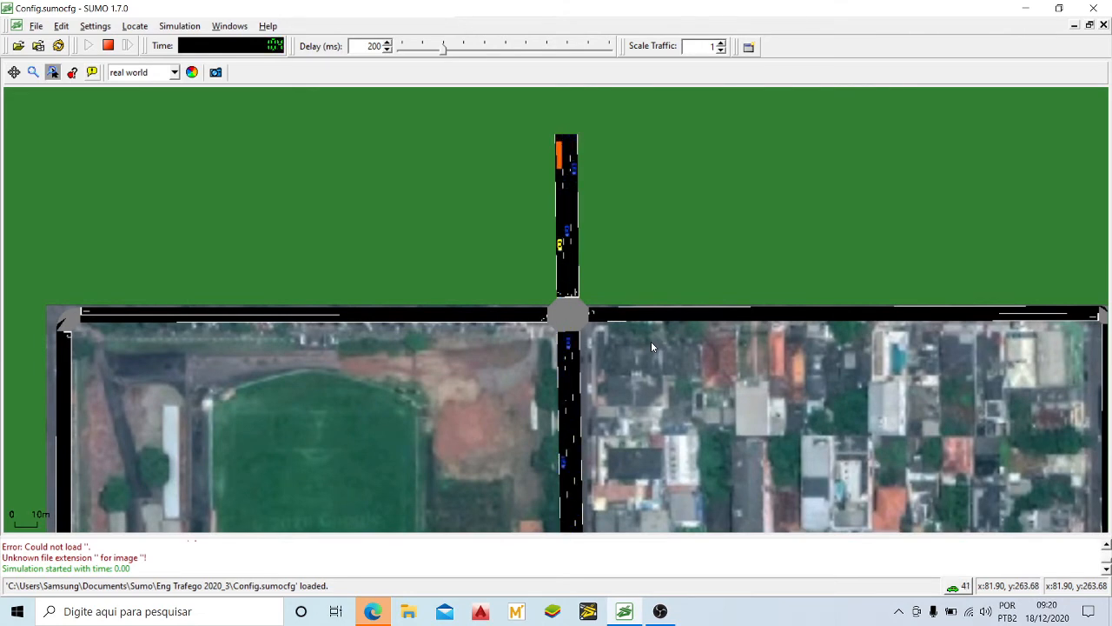
scroll(612, 369, "up", 2)
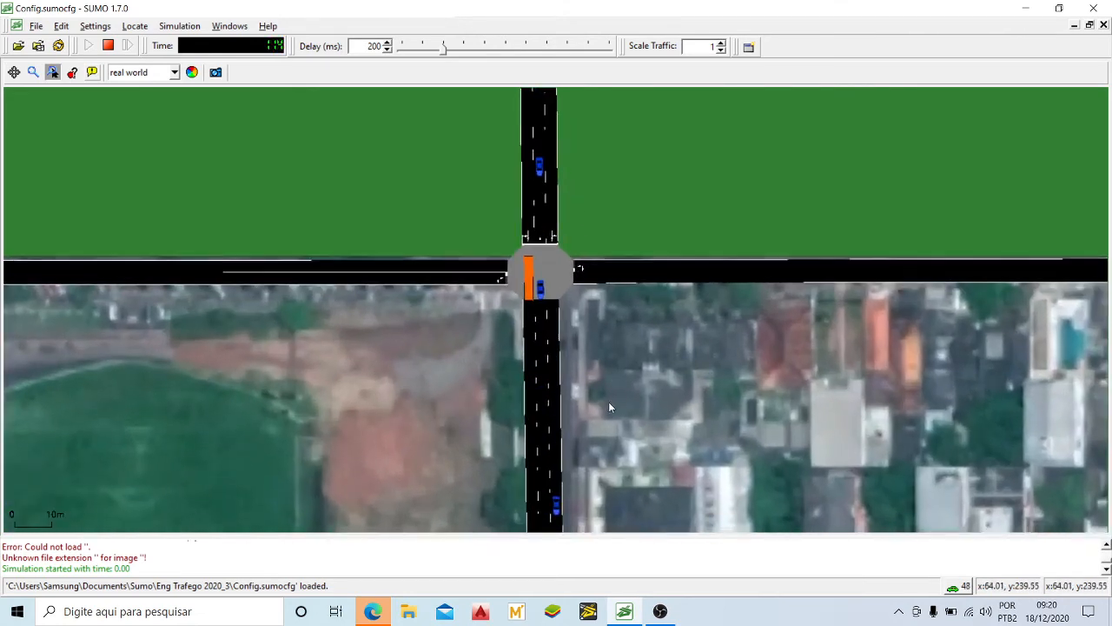
Follow the first orange bus along the central avenue, through the signalised intersection, to the southern exit road
scroll(642, 219, "down", 3)
scroll(638, 238, "up", 1)
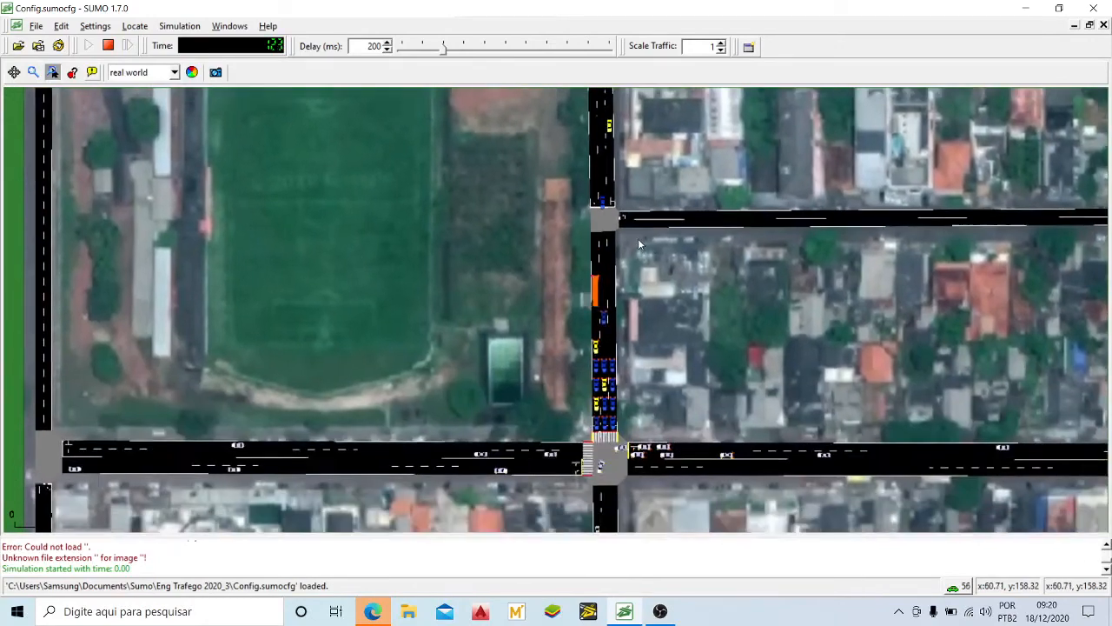
left_click_drag(638, 238, 645, 193)
scroll(640, 323, "up", 2)
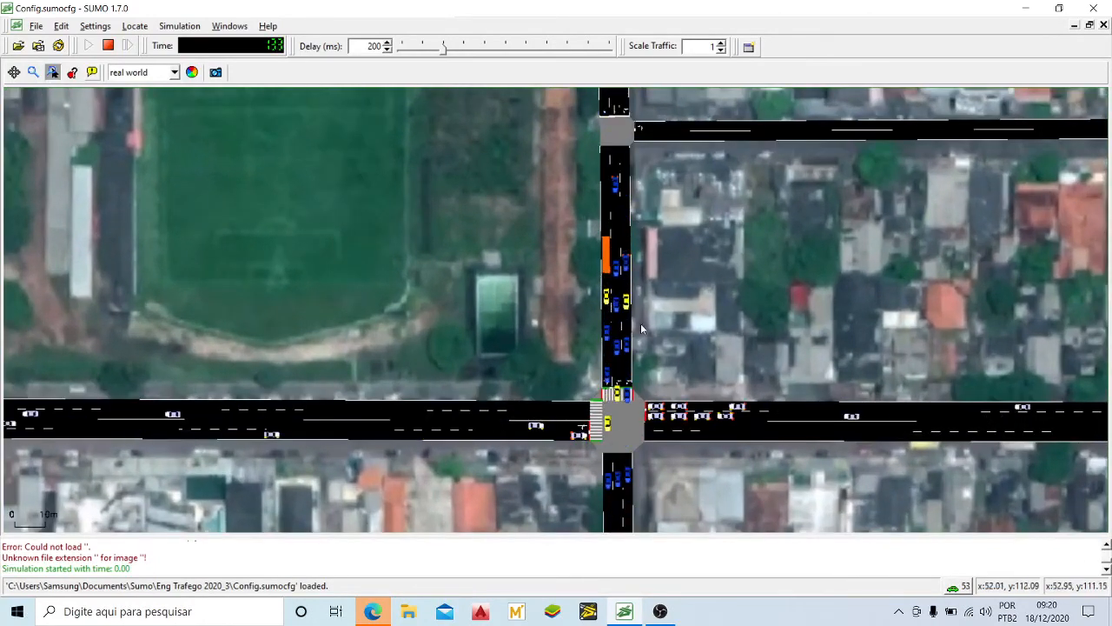
left_click_drag(688, 351, 693, 173)
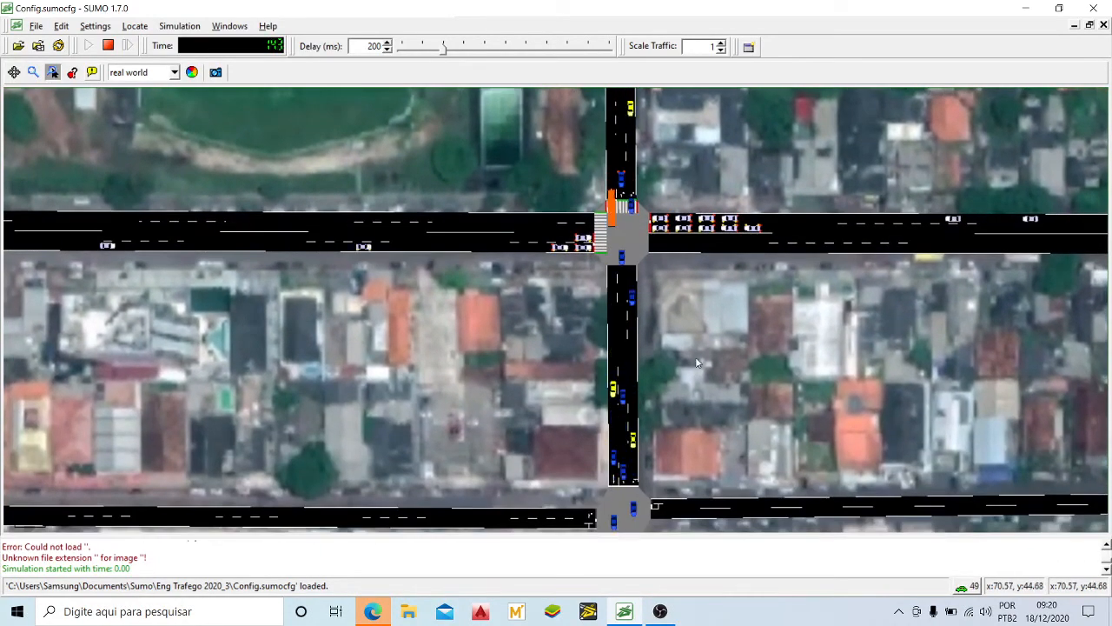
left_click_drag(695, 363, 695, 209)
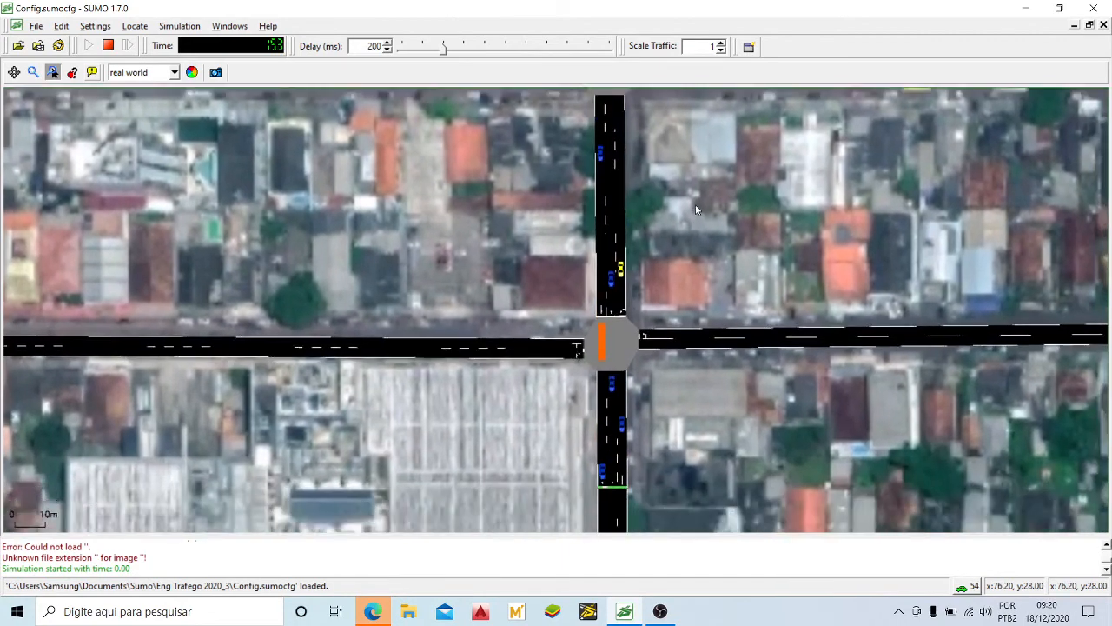
left_click_drag(691, 422, 736, 197)
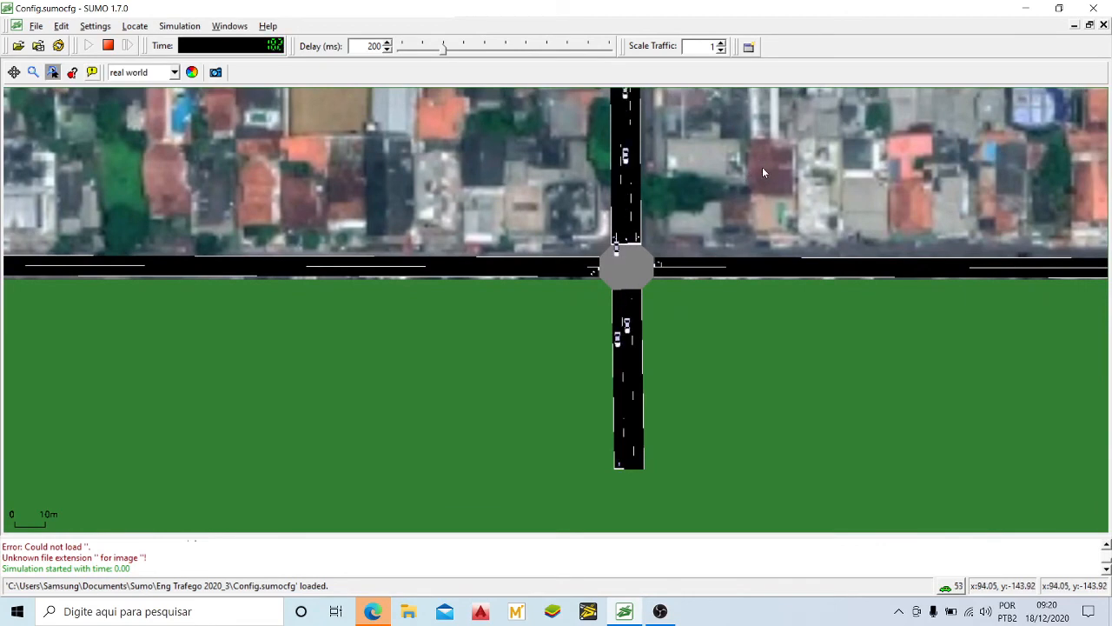
Examine the traffic along the central avenue between the southern blocks and the northern entry as more buses arrive
scroll(763, 173, "down", 5)
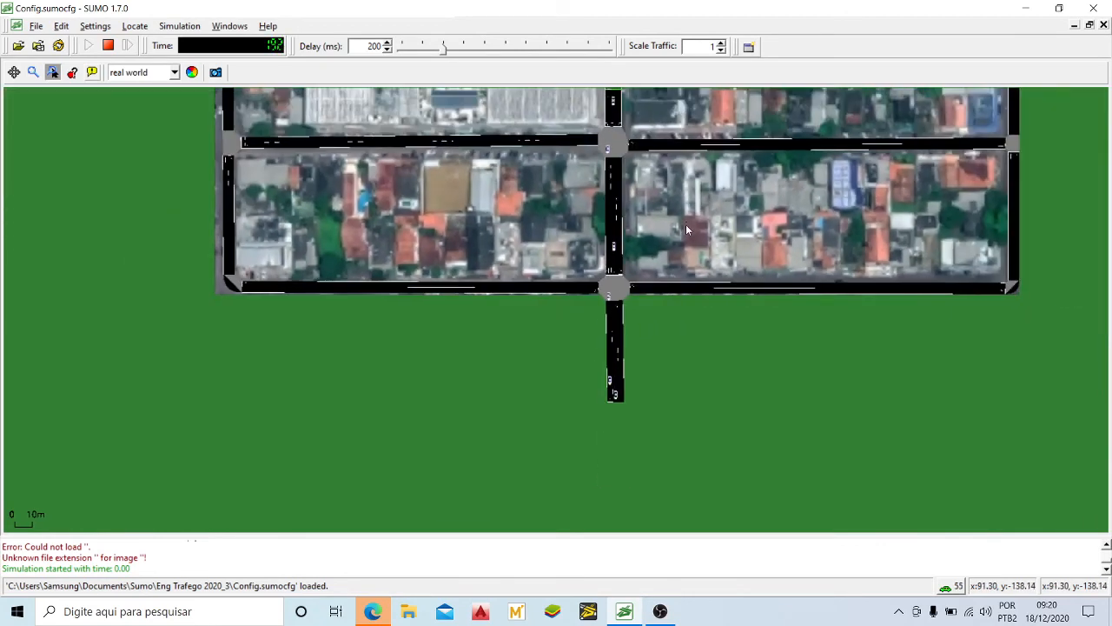
left_click_drag(687, 229, 675, 437)
left_click_drag(658, 189, 641, 346)
scroll(595, 248, "up", 4)
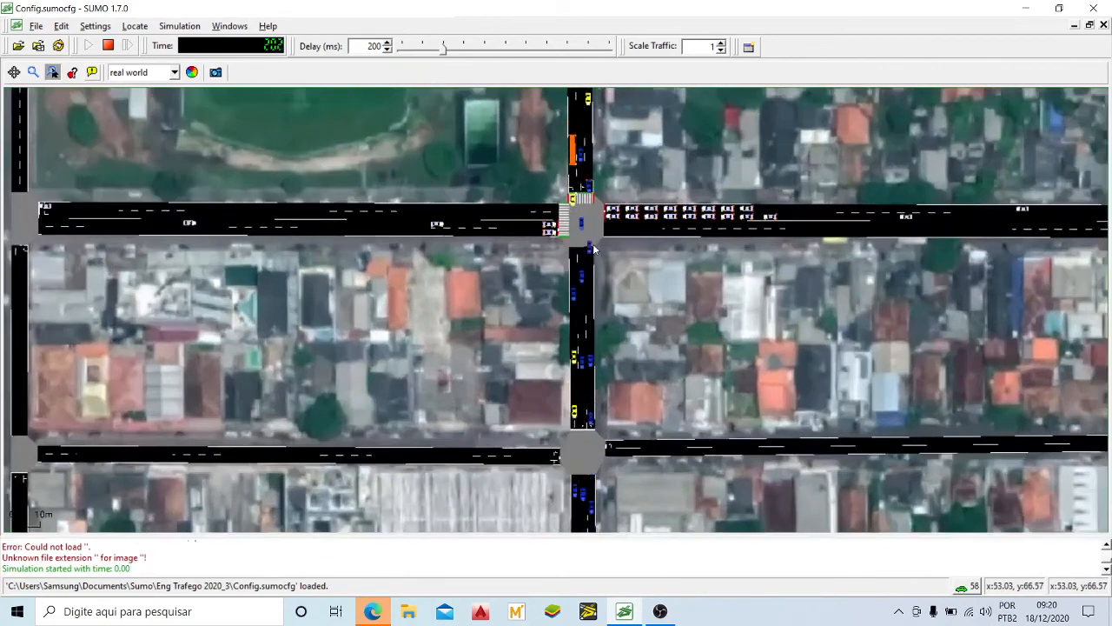
left_click_drag(658, 393, 668, 192)
left_click_drag(671, 389, 665, 241)
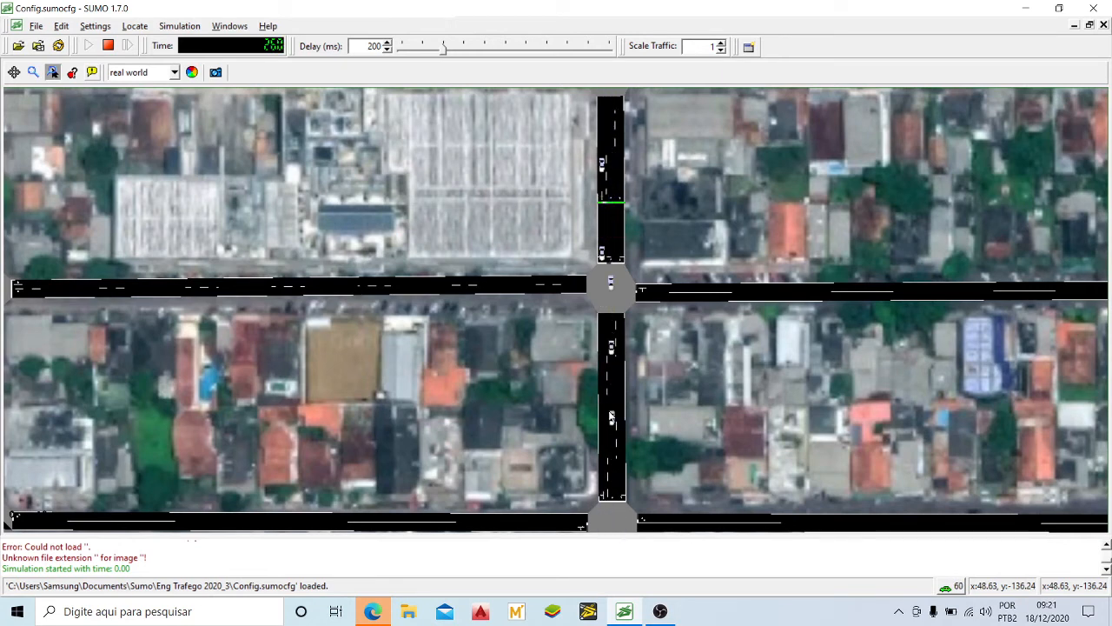
left_click_drag(698, 220, 671, 247)
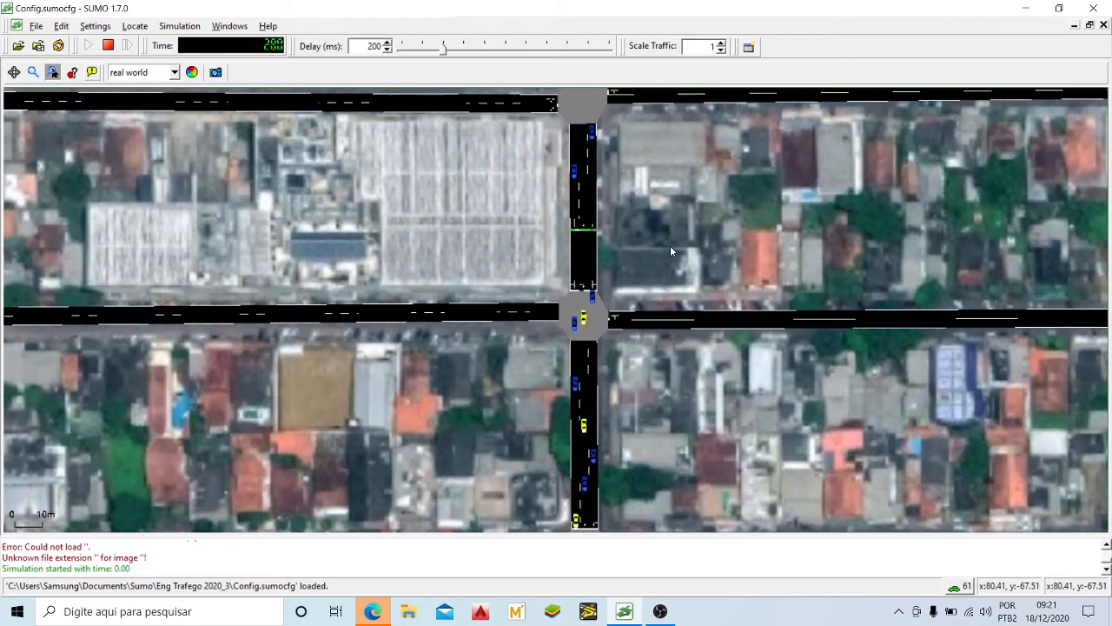
scroll(679, 258, "down", 1)
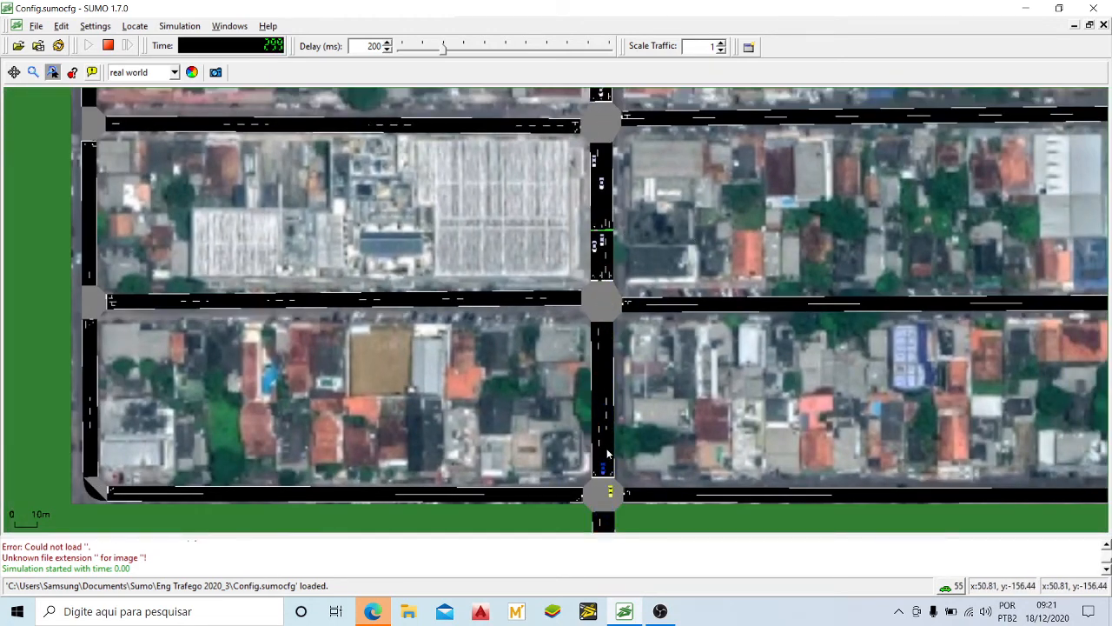
left_click_drag(660, 238, 647, 389)
scroll(648, 389, "down", 2)
left_click_drag(645, 151, 637, 278)
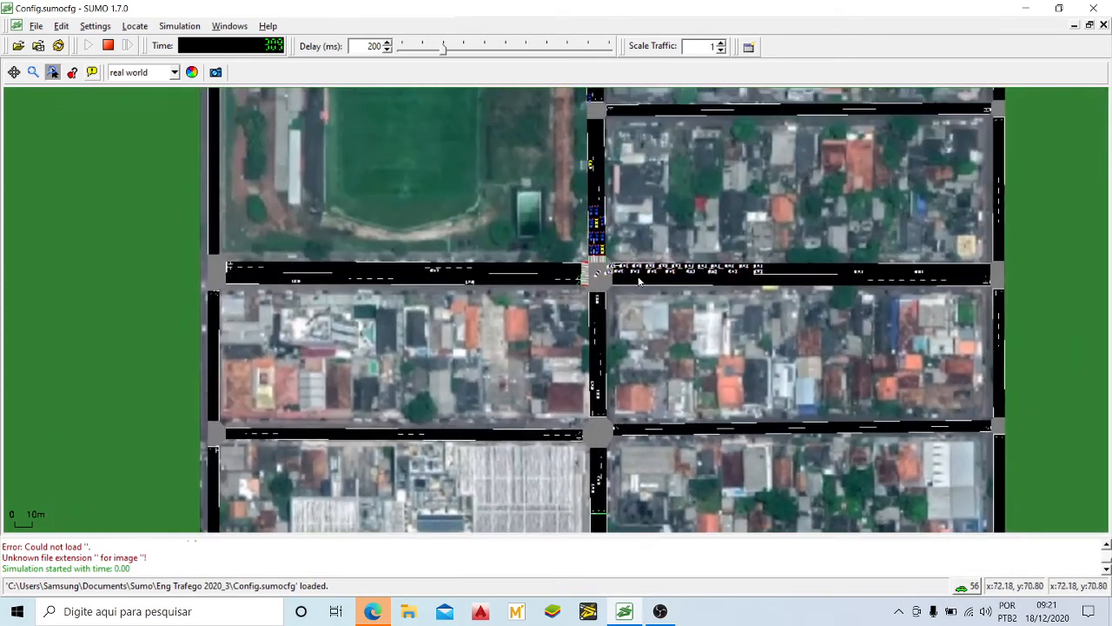
left_click_drag(643, 173, 640, 291)
left_click_drag(634, 140, 637, 239)
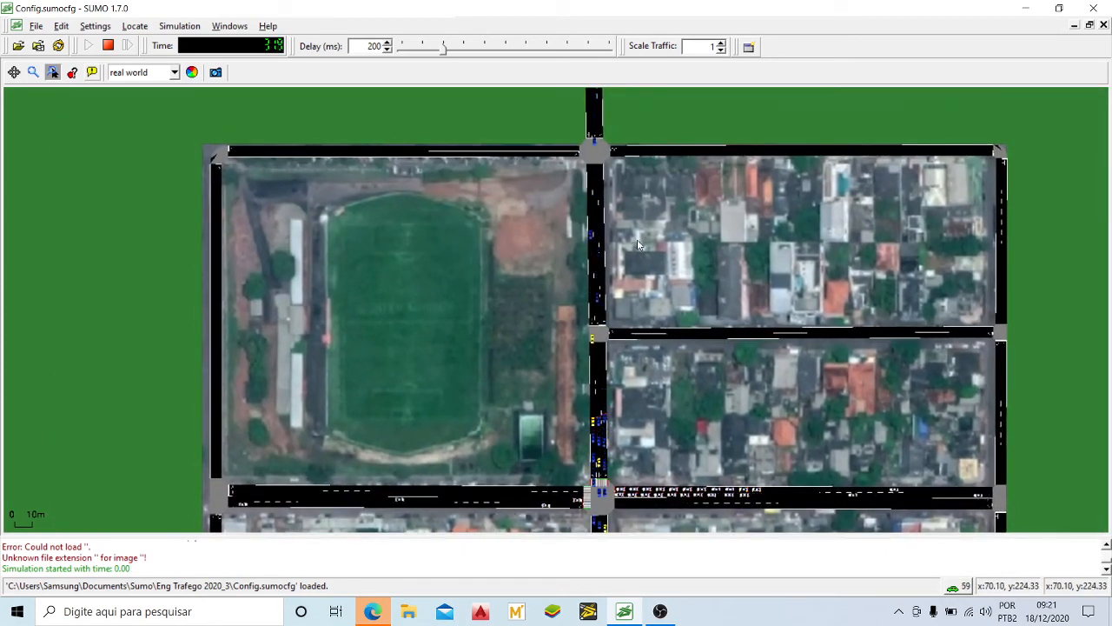
left_click_drag(634, 432, 624, 214)
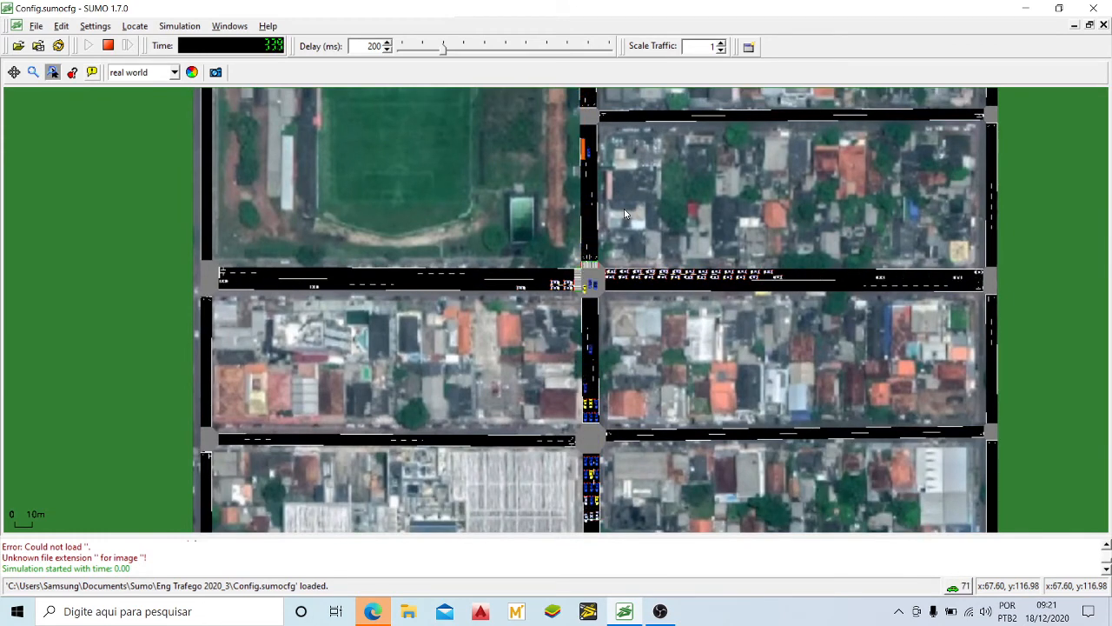
left_click_drag(633, 365, 622, 328)
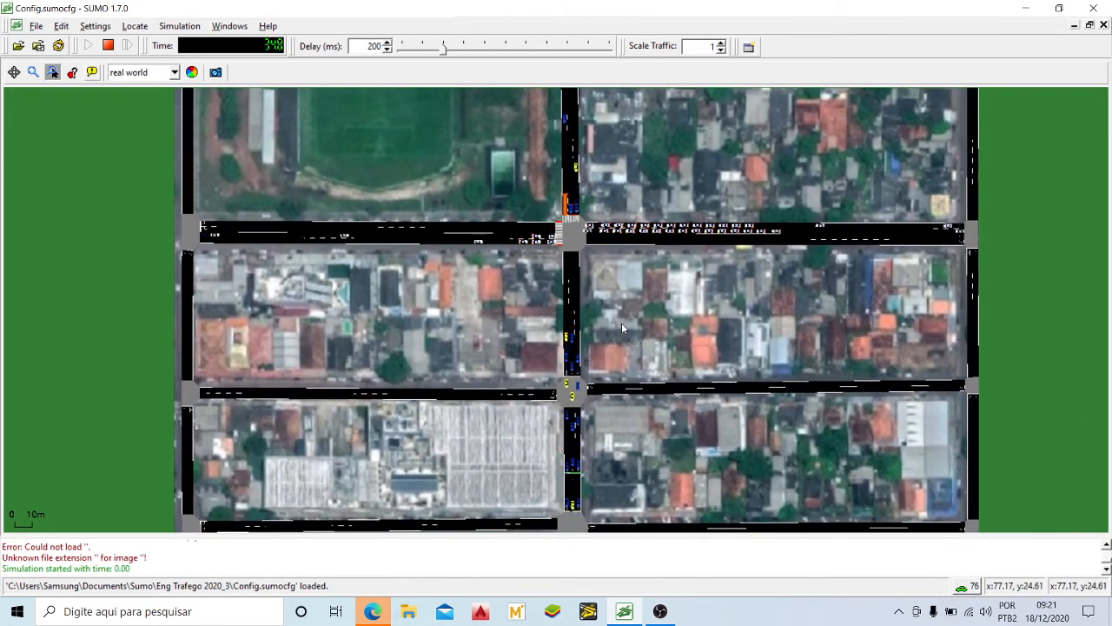
Inspect the queues and the orange bus at the signalised intersection, and follow the traffic south along the avenue
scroll(825, 228, "up", 5)
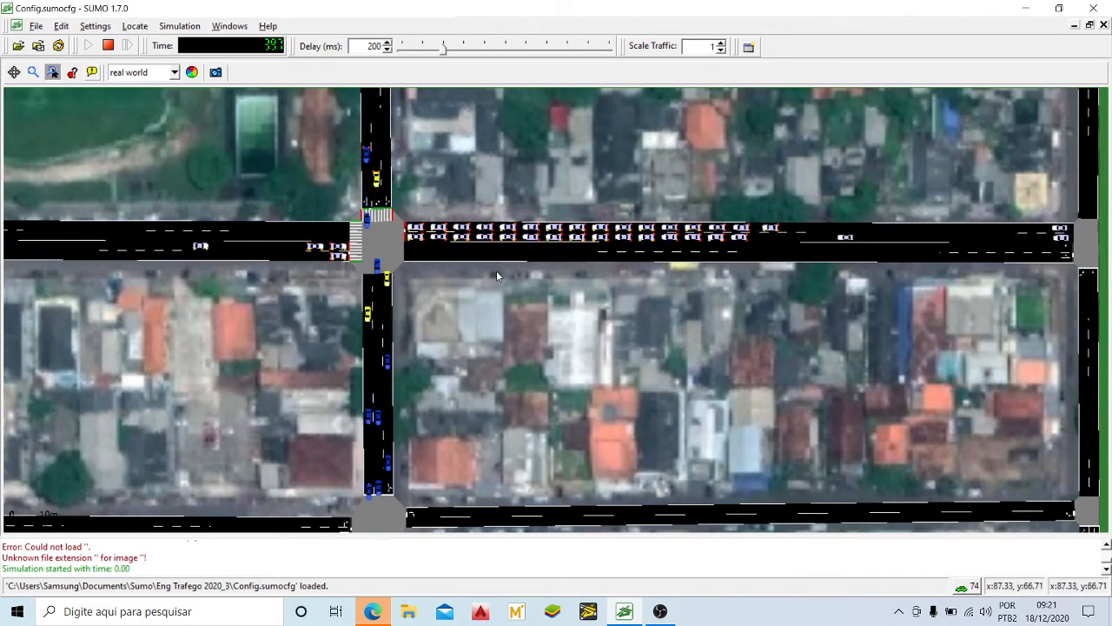
scroll(498, 276, "down", 2)
left_click_drag(501, 357, 542, 289)
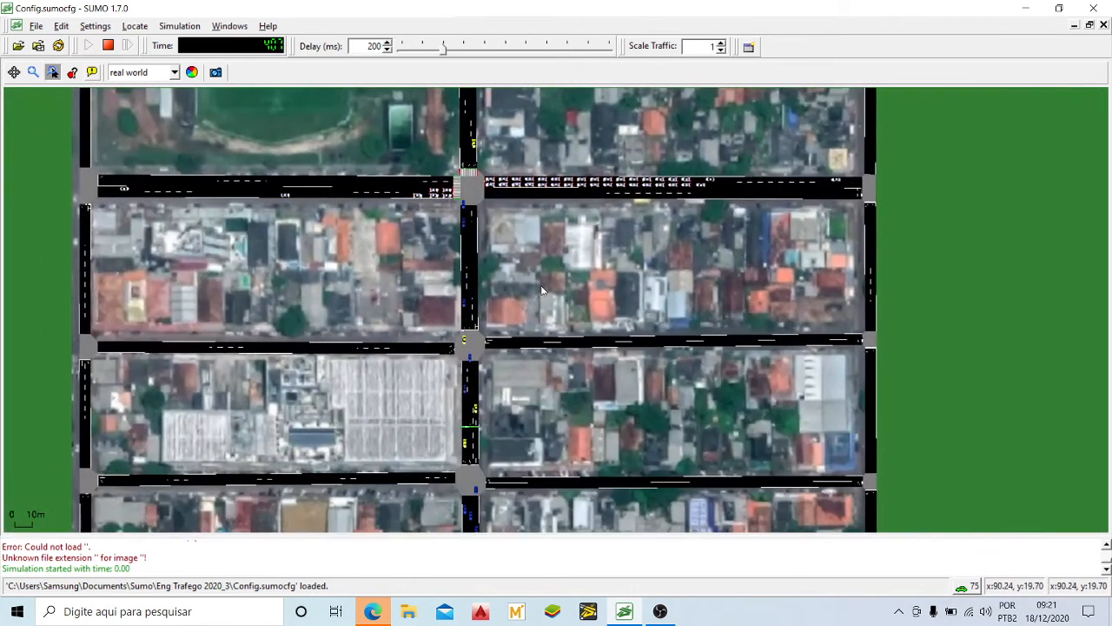
left_click_drag(529, 425, 575, 266)
scroll(511, 464, "up", 4)
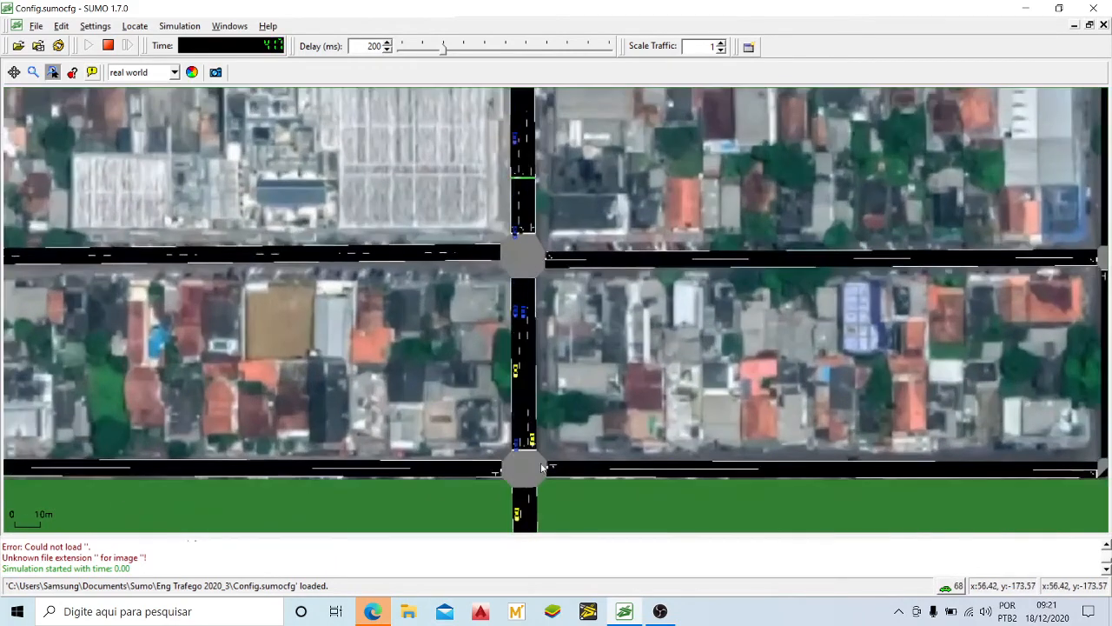
mouse_move(544, 463)
left_mouse_down()
mouse_move(534, 162)
mouse_move(543, 448)
left_mouse_up()
left_click_drag(560, 157, 559, 389)
left_click_drag(583, 191, 578, 456)
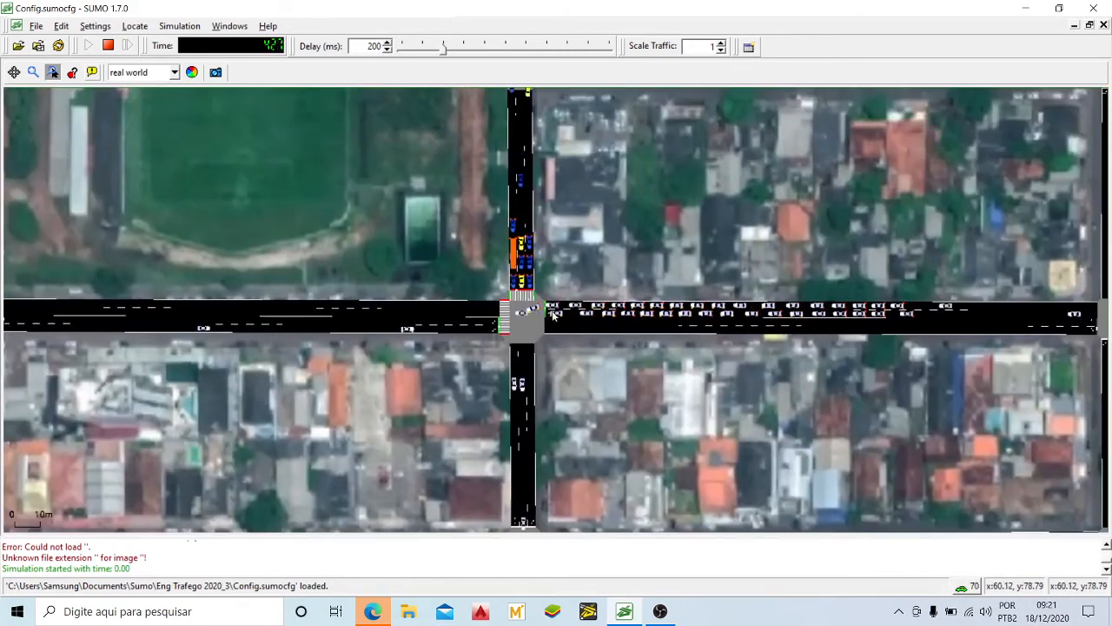
scroll(525, 264, "up", 4)
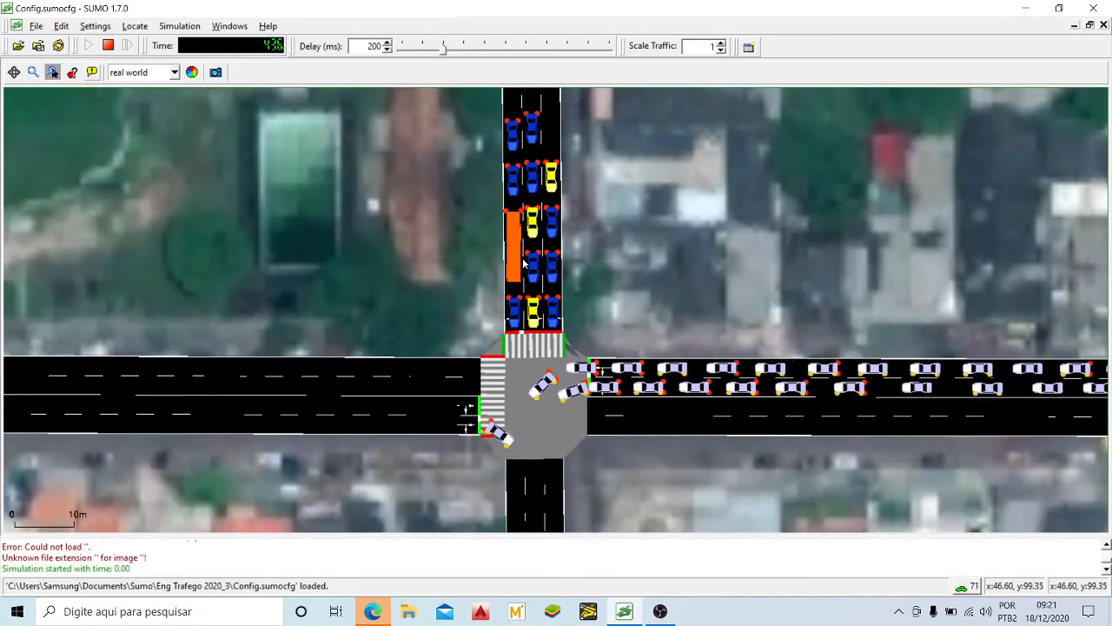
scroll(536, 225, "down", 4)
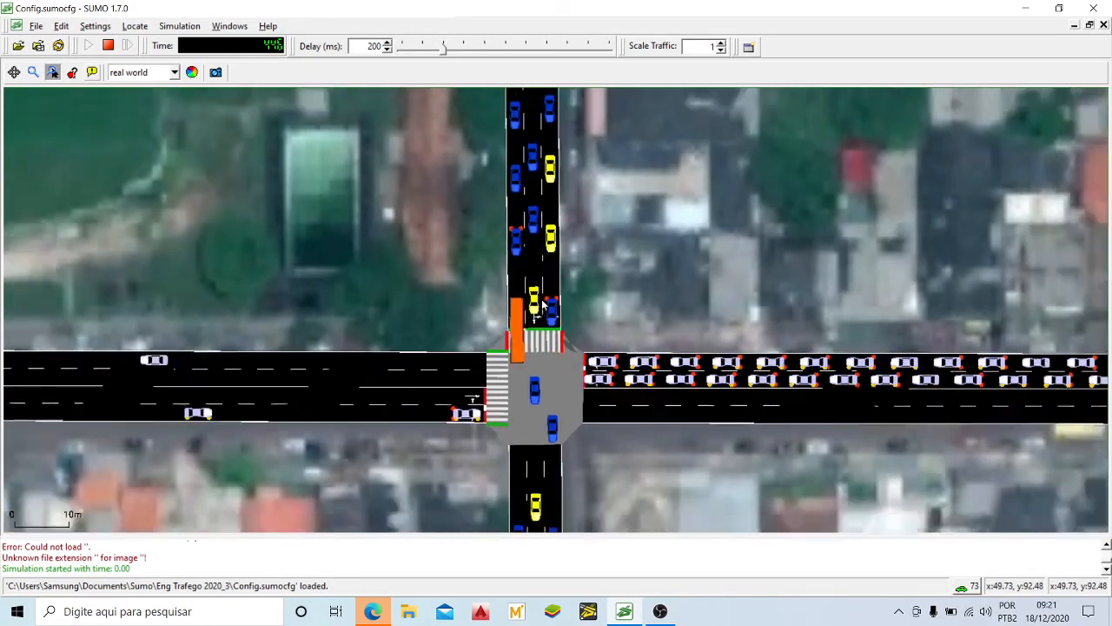
scroll(623, 318, "up", 3)
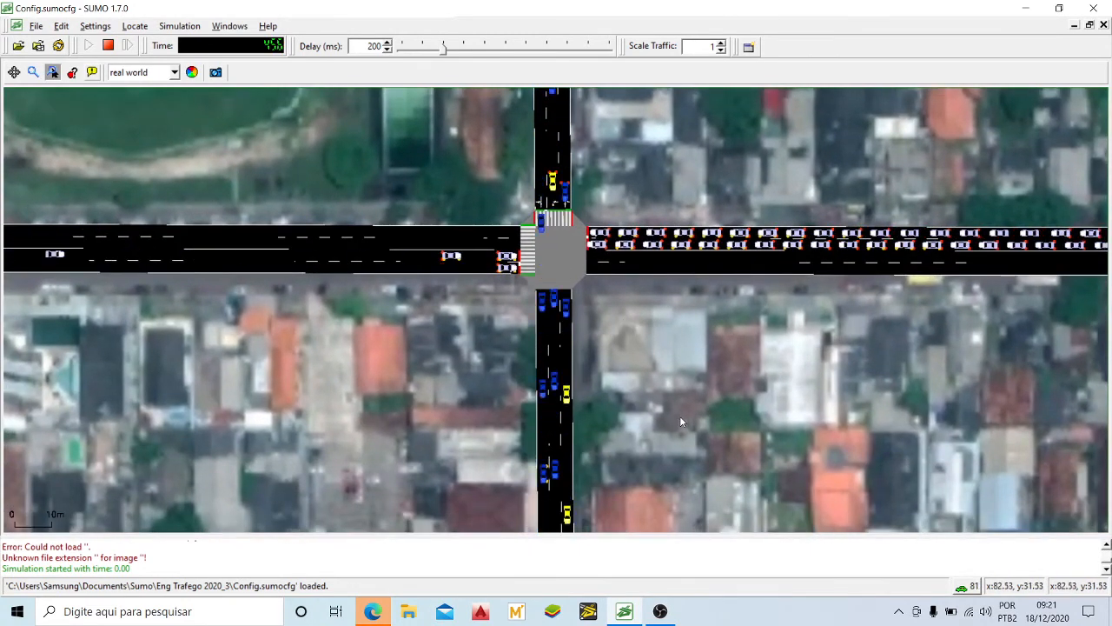
left_click_drag(680, 415, 660, 220)
left_click_drag(655, 393, 634, 212)
scroll(634, 212, "down", 2)
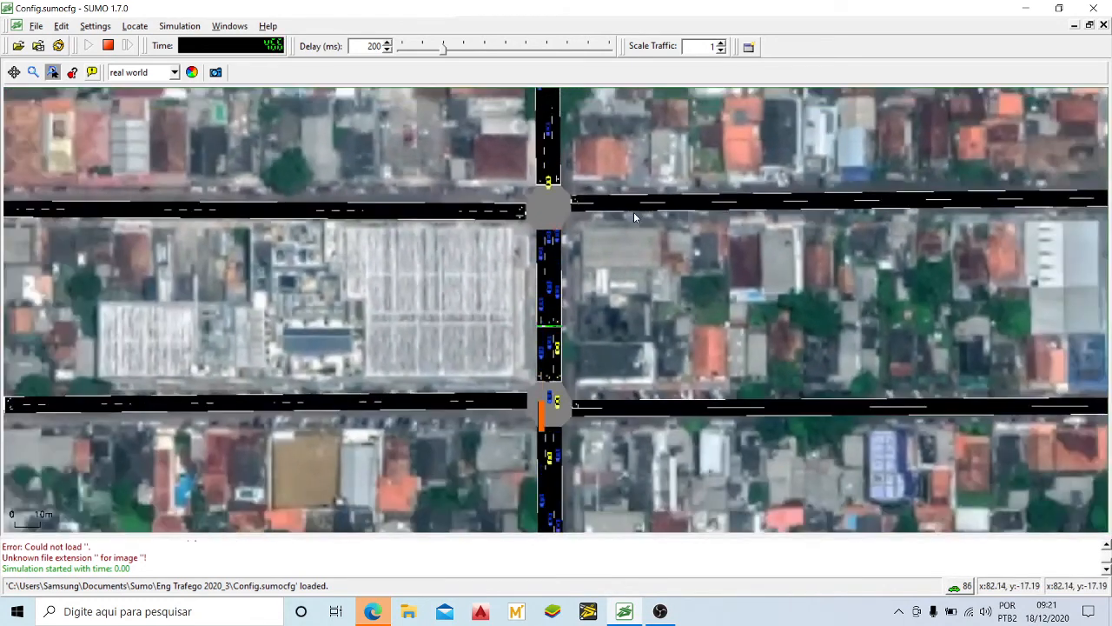
Reload the simulation configuration and minimize the SUMO window
left_click(58, 46)
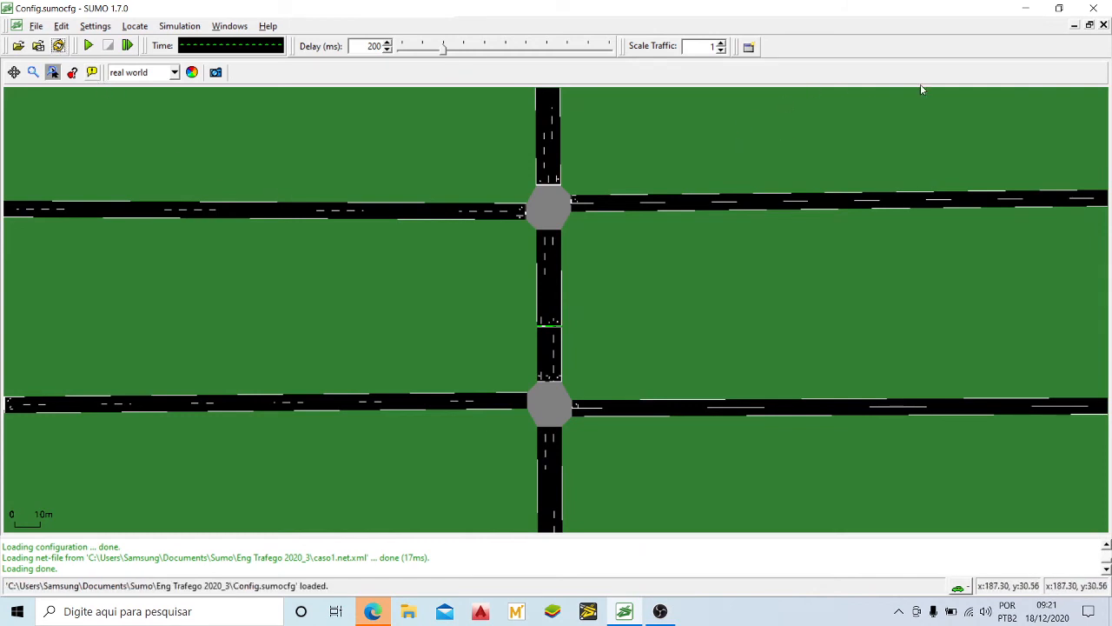
left_click(1026, 8)
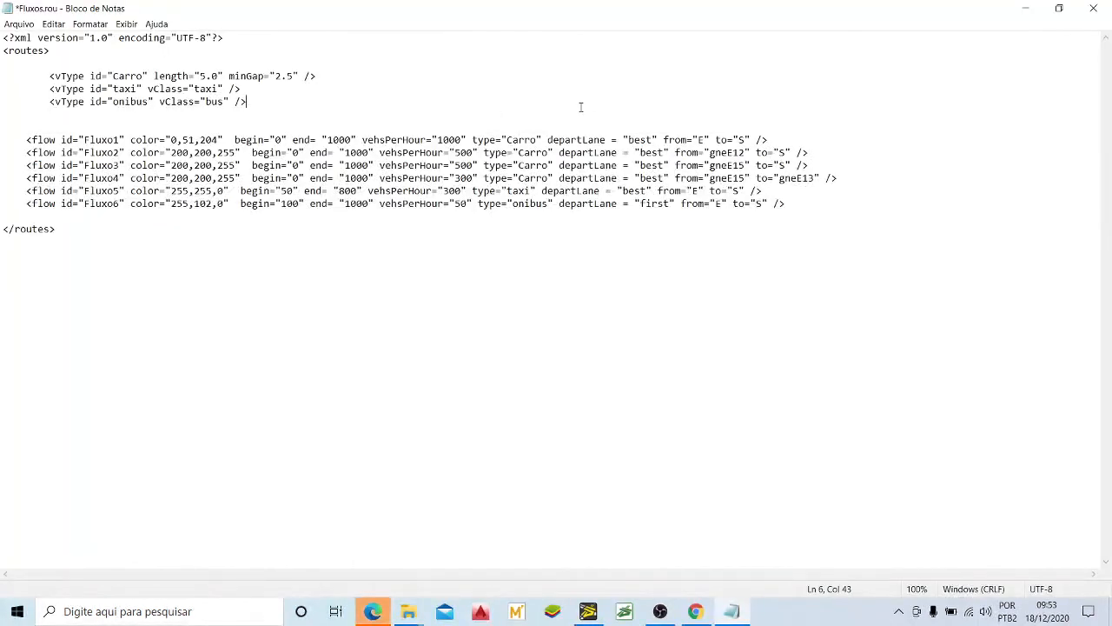
In the Fluxos.rou file in Notepad, duplicate the onibus vType line directly below the original
left_click(315, 117)
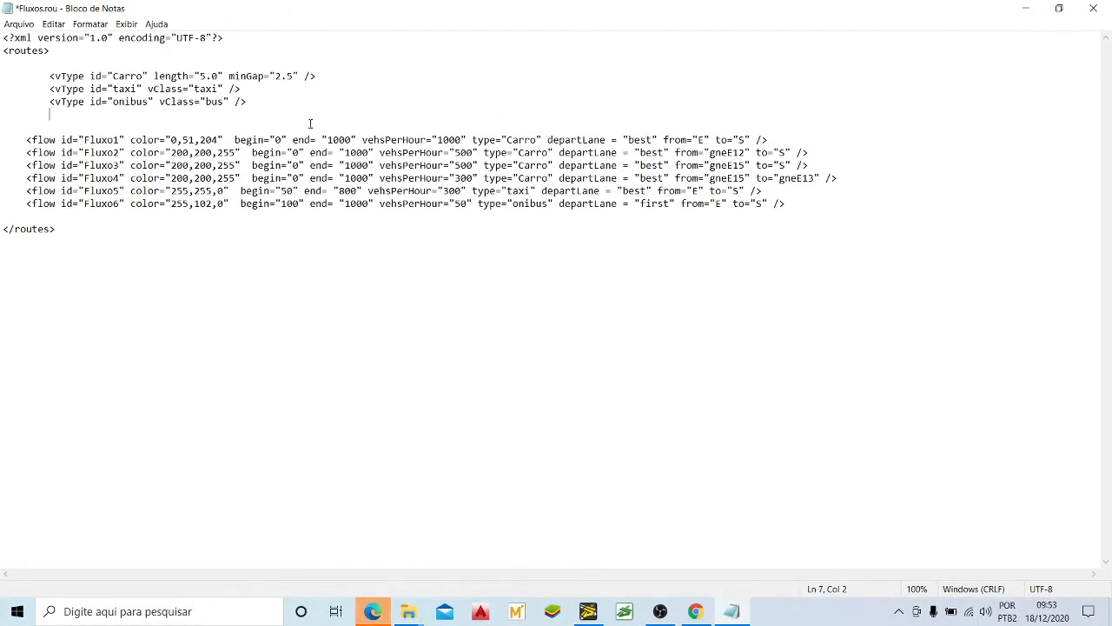
left_click(184, 126)
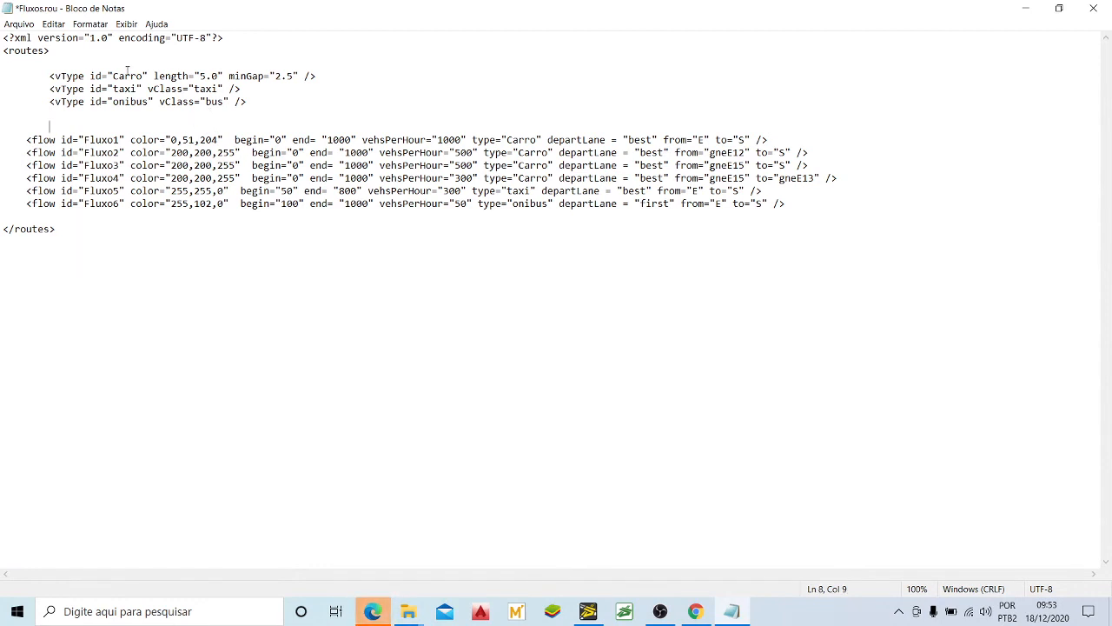
left_click(130, 103)
left_click_drag(252, 102, 47, 101)
key("ctrl+c")
left_click(76, 116)
key("ctrl+v")
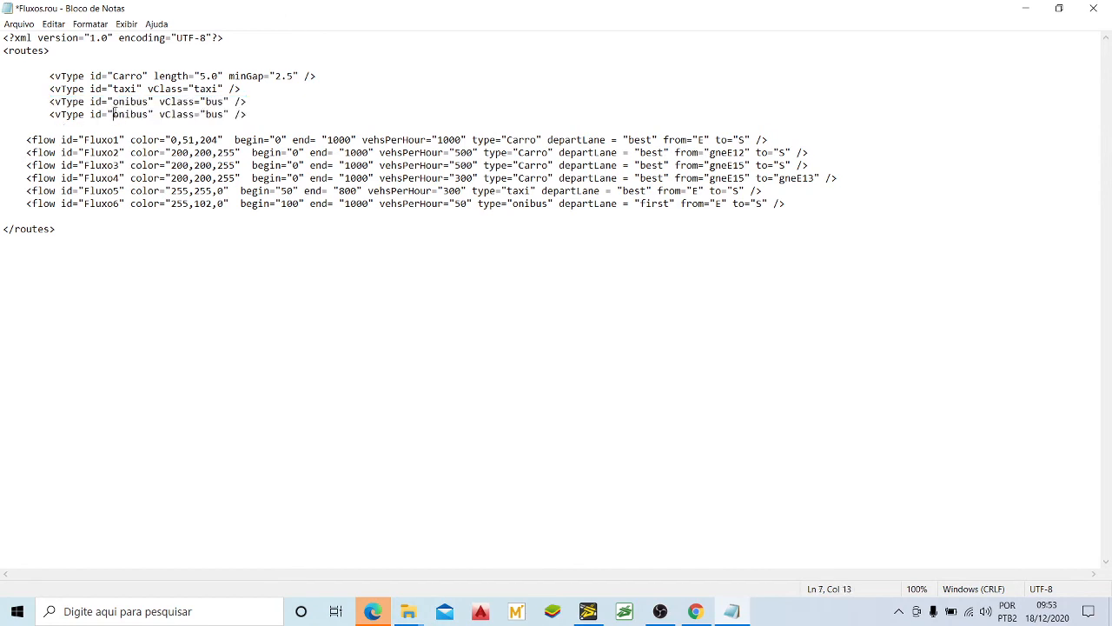
Change the copied vType line's id to "Moto" and its vClass to "motorcycle"
left_click_drag(113, 114, 146, 116)
type("Moto")
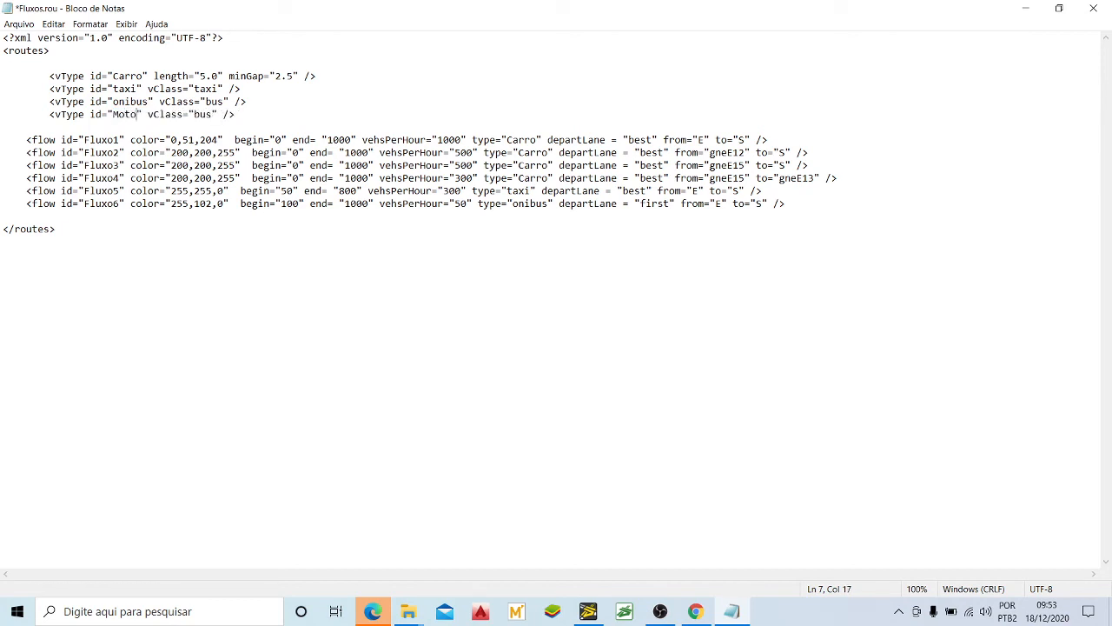
left_click_drag(195, 114, 210, 117)
type("motorcycle")
Switch to NETEDIT and open the allowed vClasses list of the network's northwestern vertical edge to check the motorcycle class
left_click(588, 611)
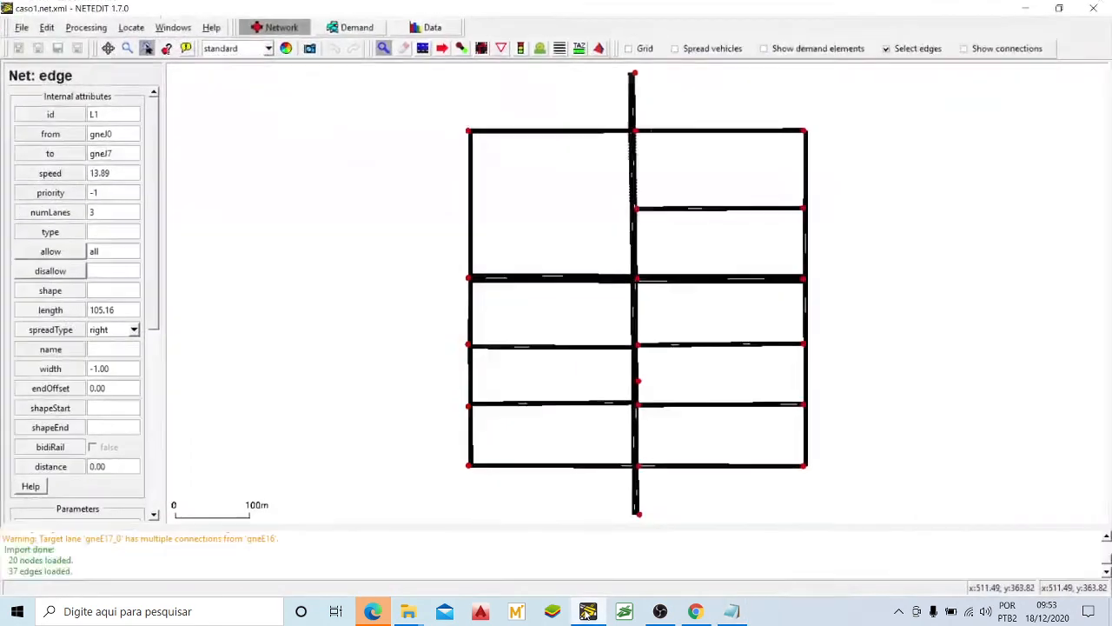
left_click(468, 217)
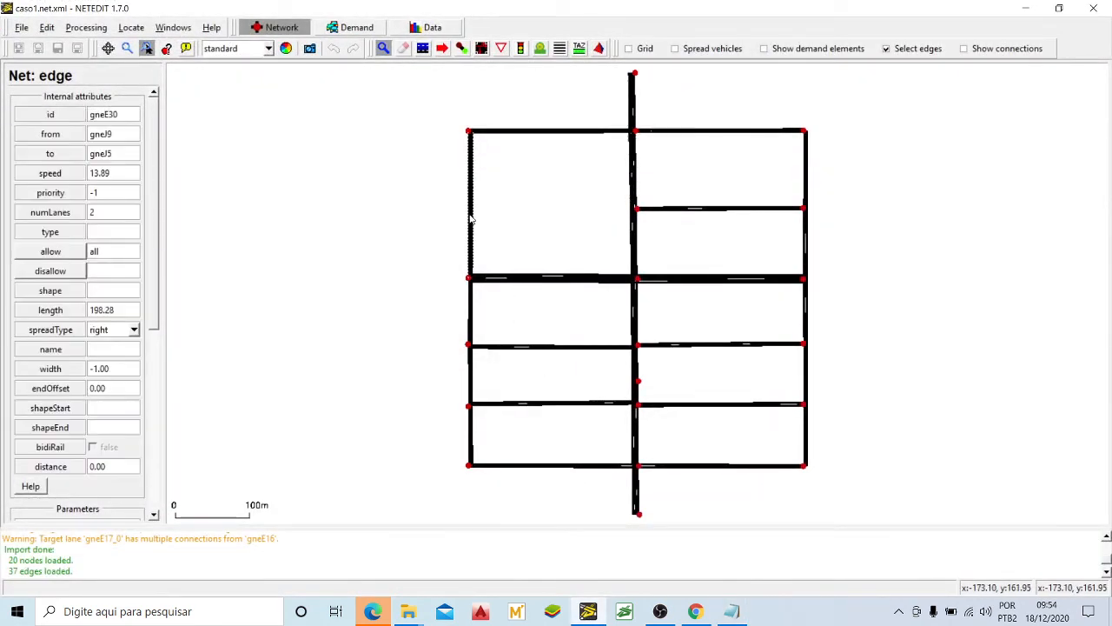
left_click(75, 252)
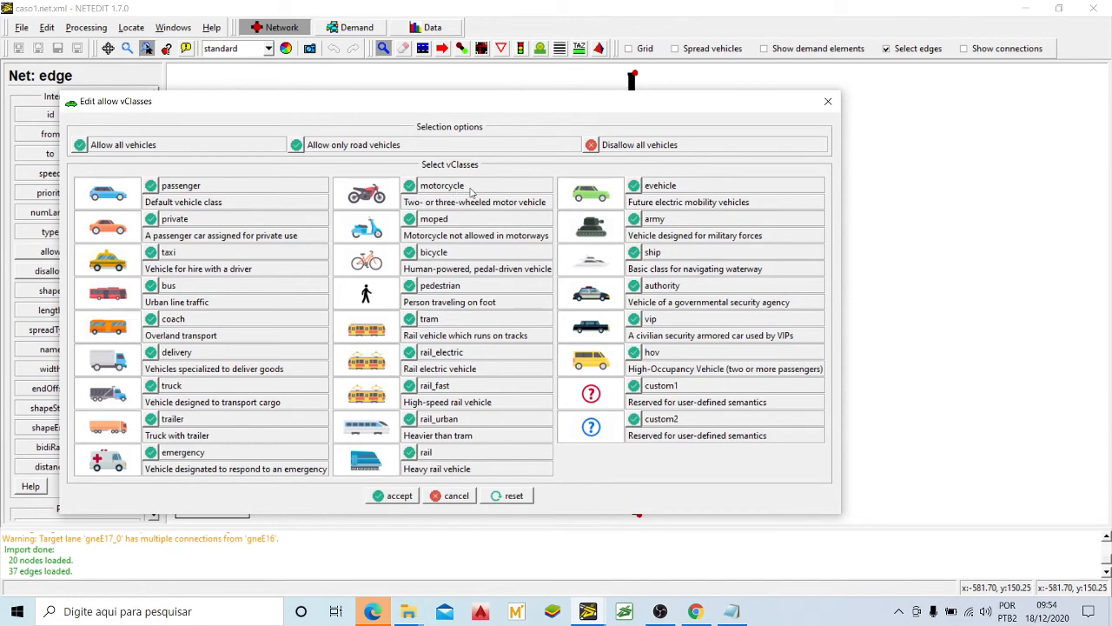
Close the allowed vClasses list without changes and return to the end of the Moto vType line in Fluxos.rou in Notepad
left_click(828, 103)
left_click(1026, 11)
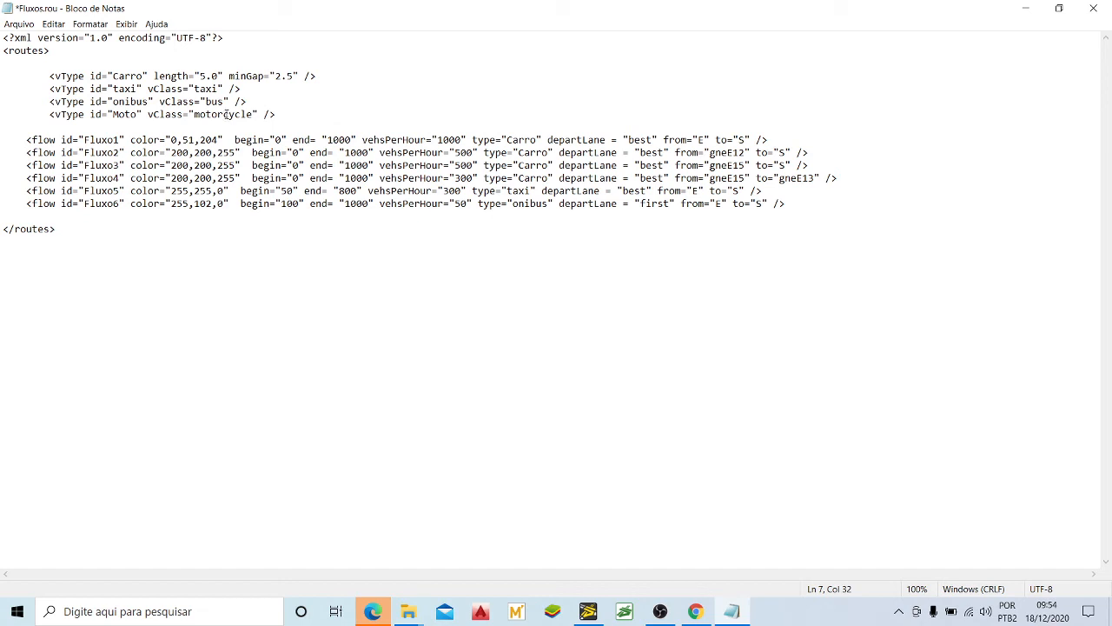
left_click_drag(193, 114, 252, 109)
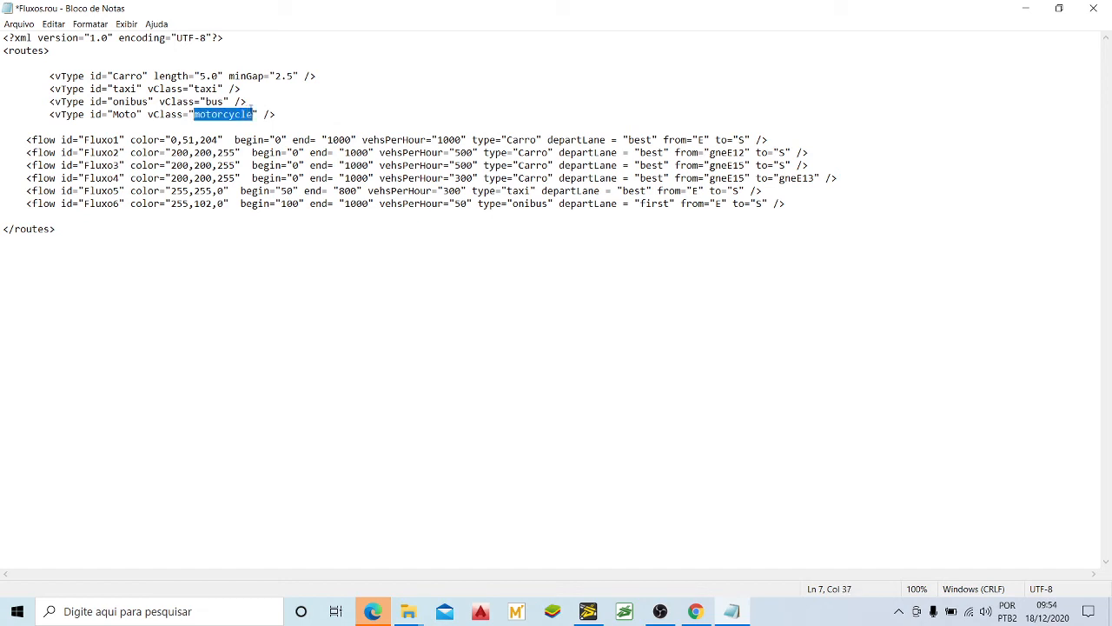
left_click(332, 109)
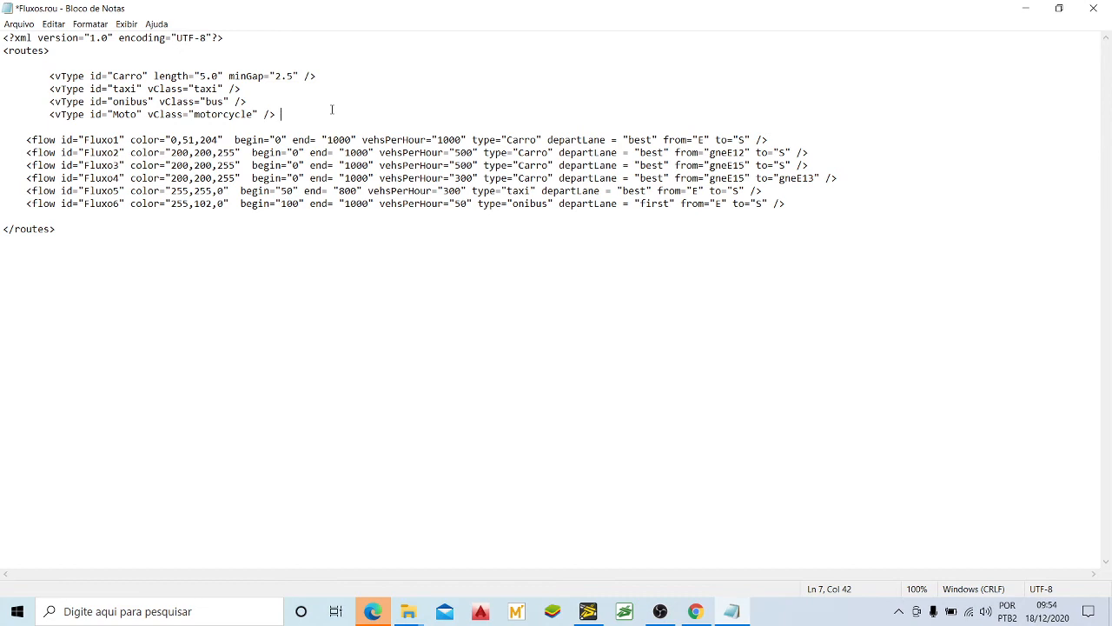
Append length ="2" to the Moto vType line, plus the minGap attribute copied from the Carro line with its value set to 2.0
key("ctrl+v")
left_click_drag(487, 118, 283, 115)
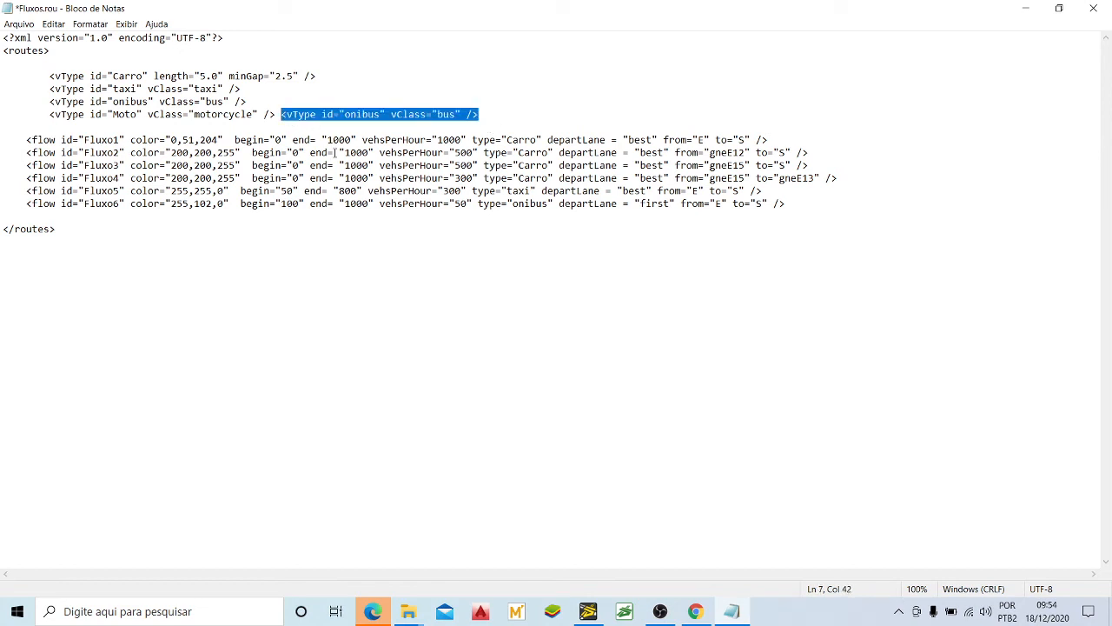
type("length")
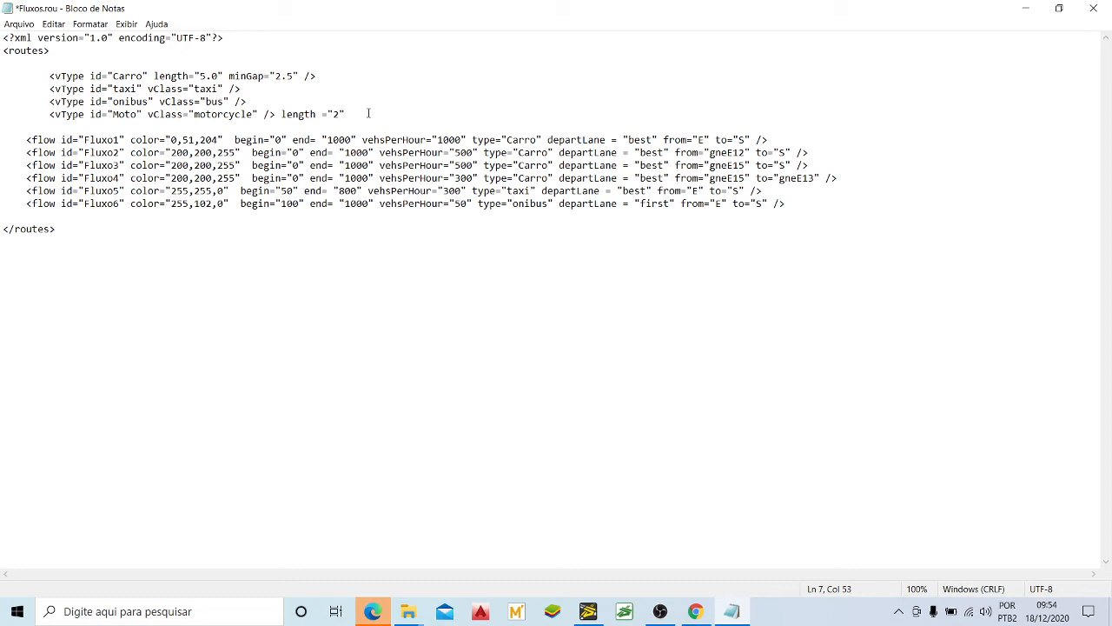
left_click_drag(228, 76, 320, 72)
key("ctrl+c")
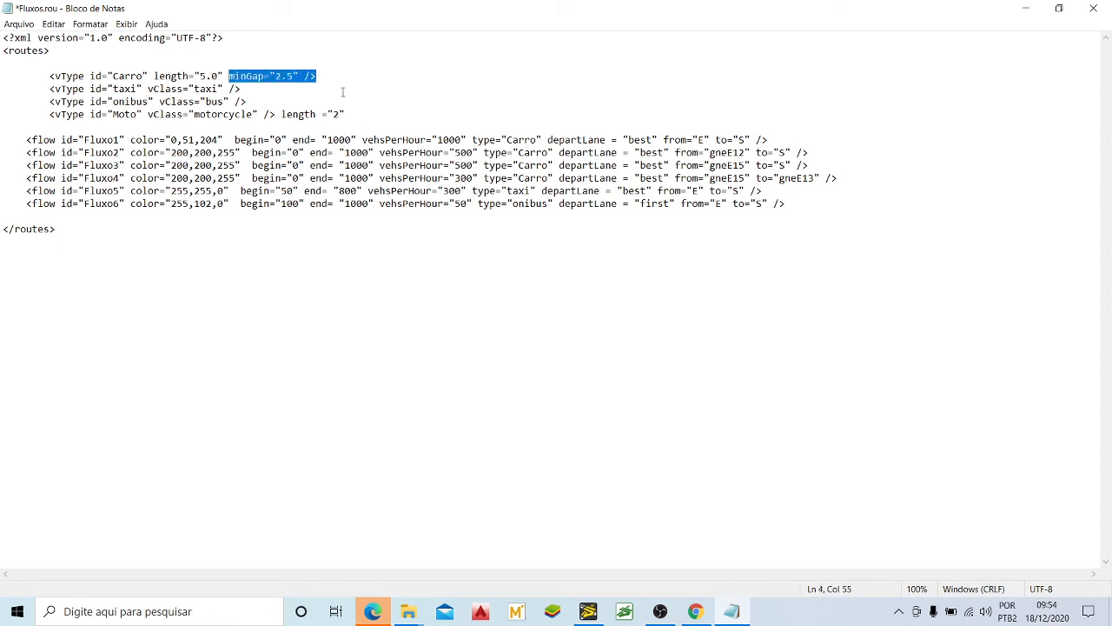
left_click(376, 113)
key("ctrl+v")
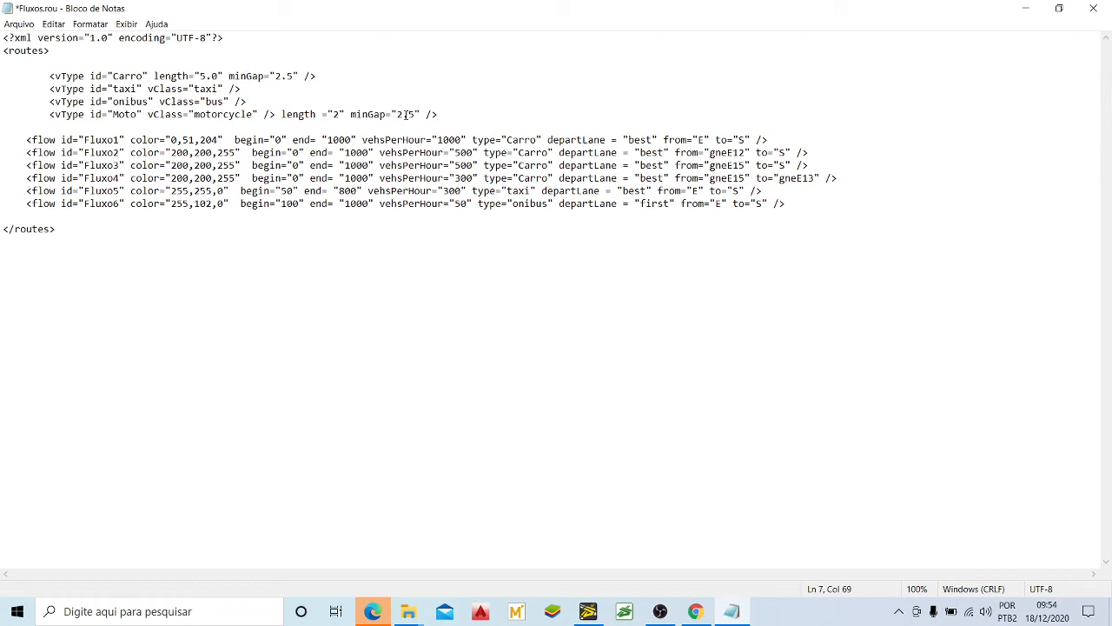
left_click_drag(408, 114, 416, 113)
Switch to File Explorer, open the Attributes vehicles workbook from the Aula 5 folder in Excel, and maximize it
left_click(413, 613)
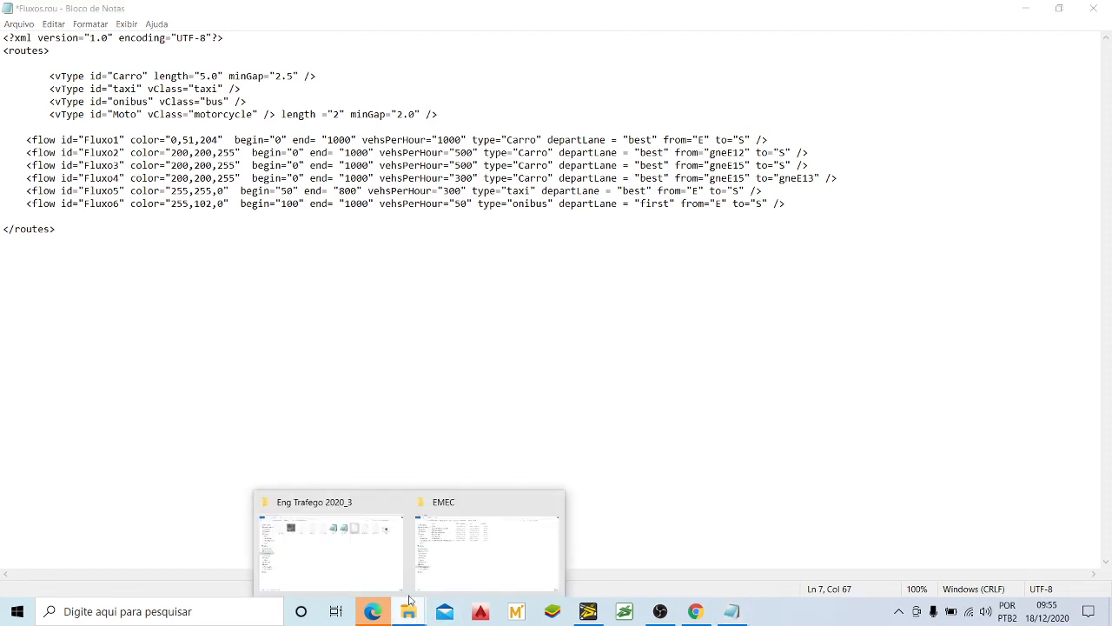
left_click(365, 544)
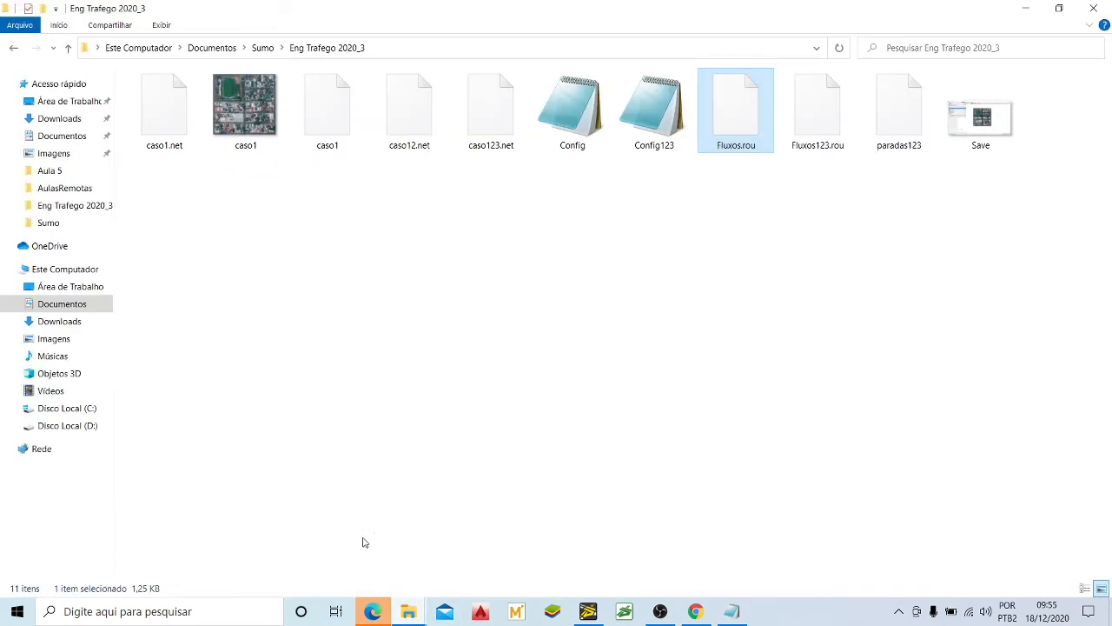
left_click(49, 172)
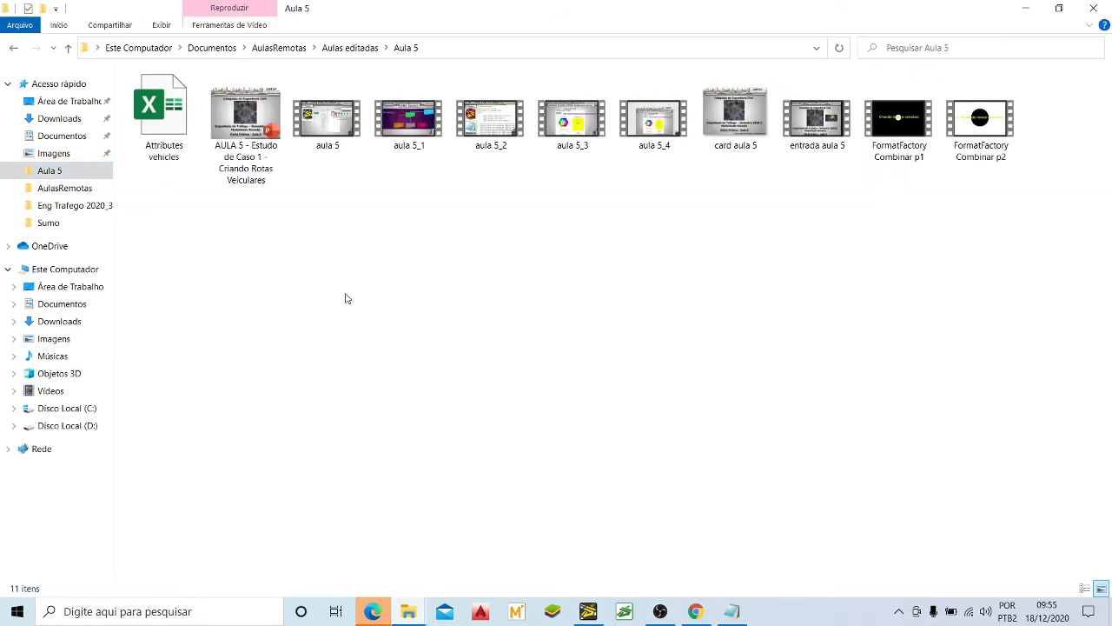
double_click(181, 142)
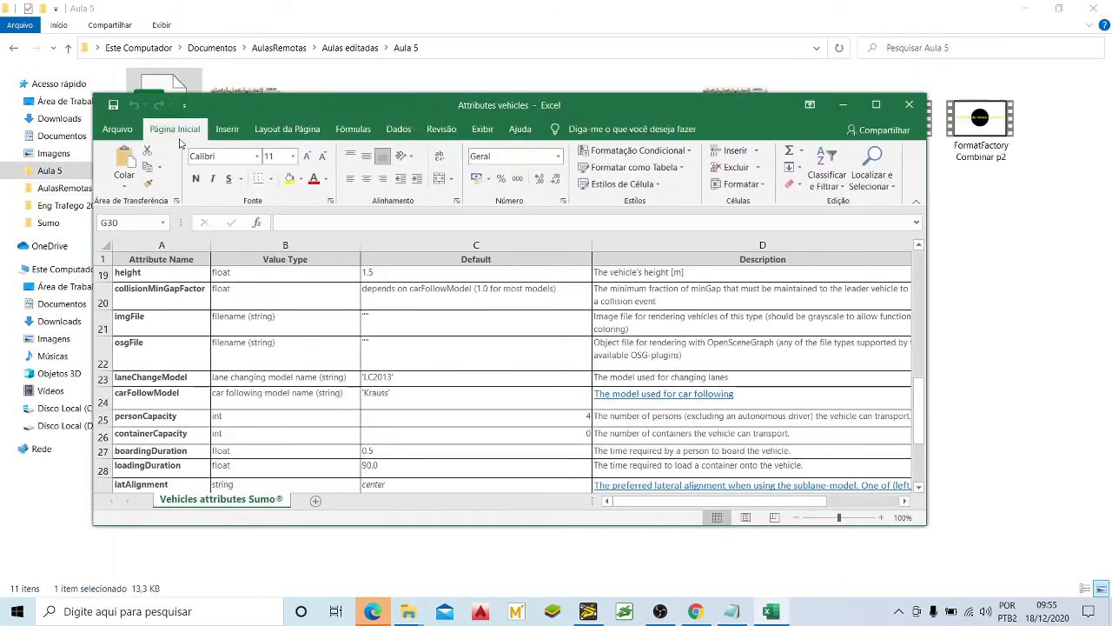
left_click(876, 105)
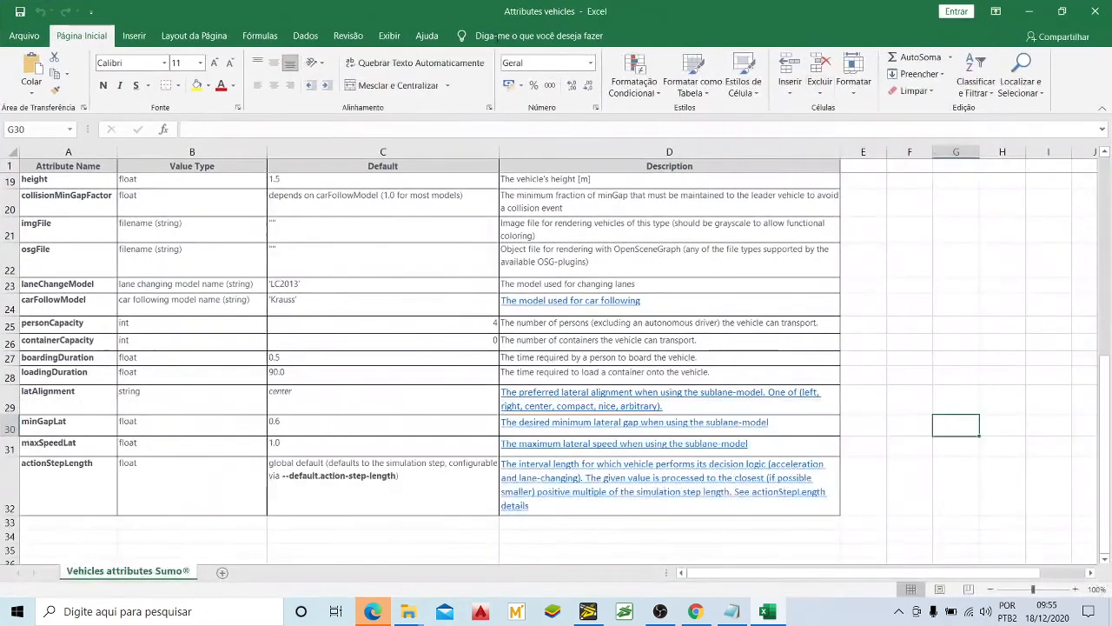
scroll(78, 194, "up", 6)
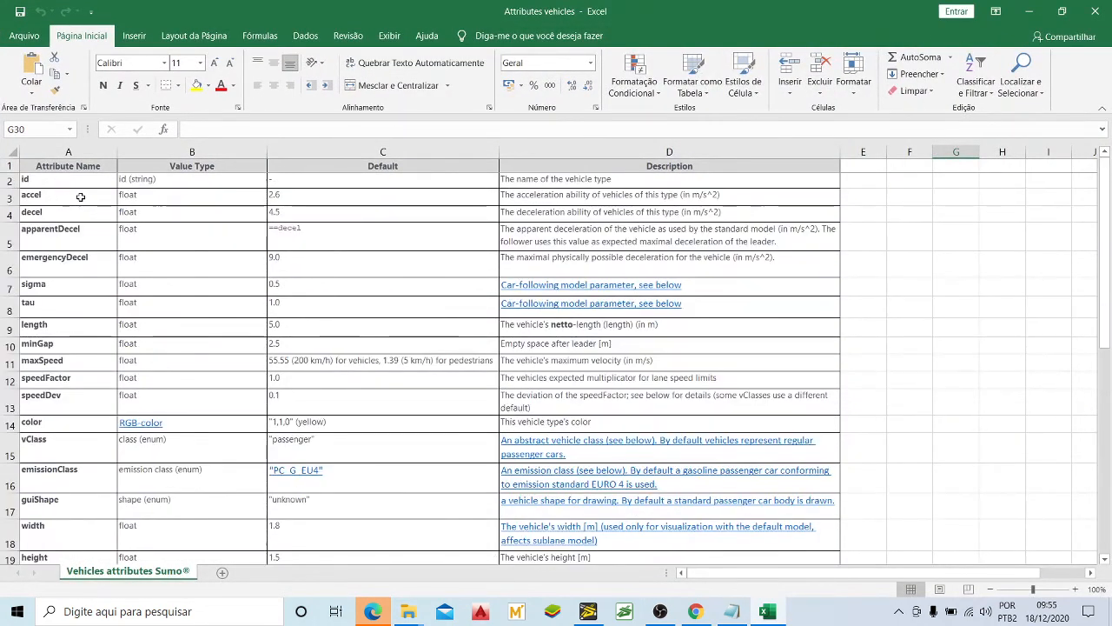
Examine the id, accel and decel attributes in the vehicle attributes table, including their default values
left_click(77, 180)
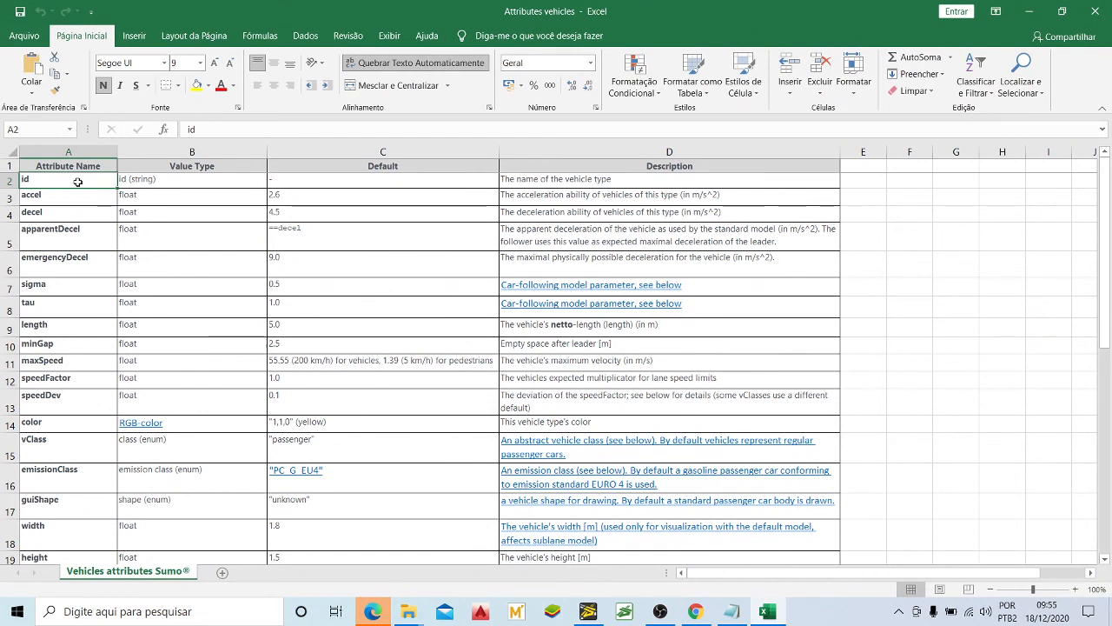
left_click(79, 197)
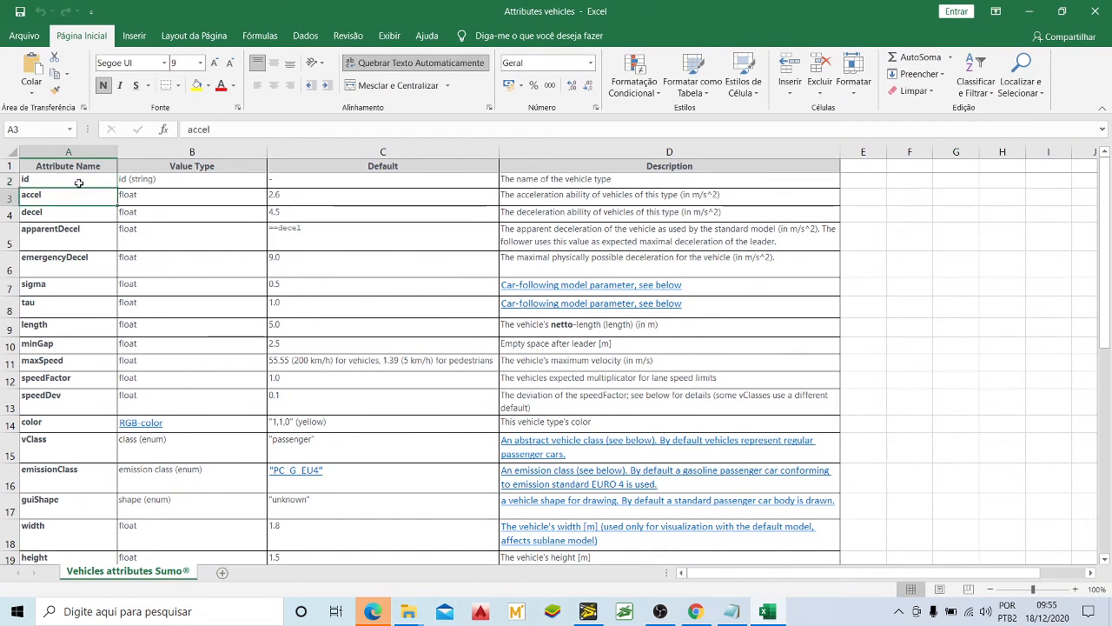
left_click(78, 182)
left_click(72, 197)
left_click(70, 213)
left_click(71, 201)
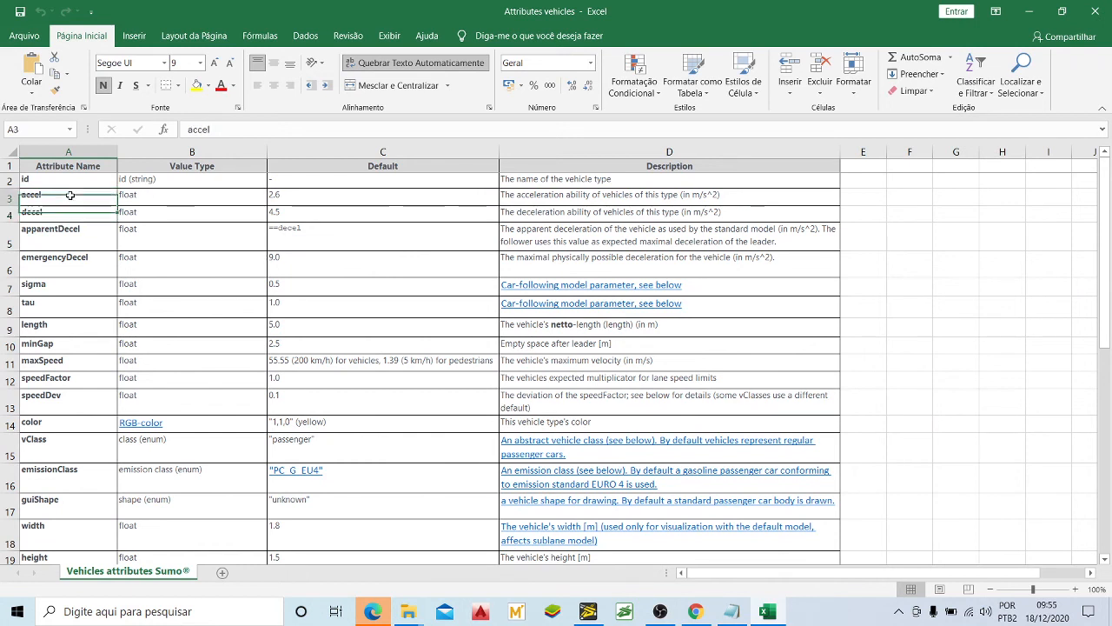
left_click(305, 195)
left_click(302, 218)
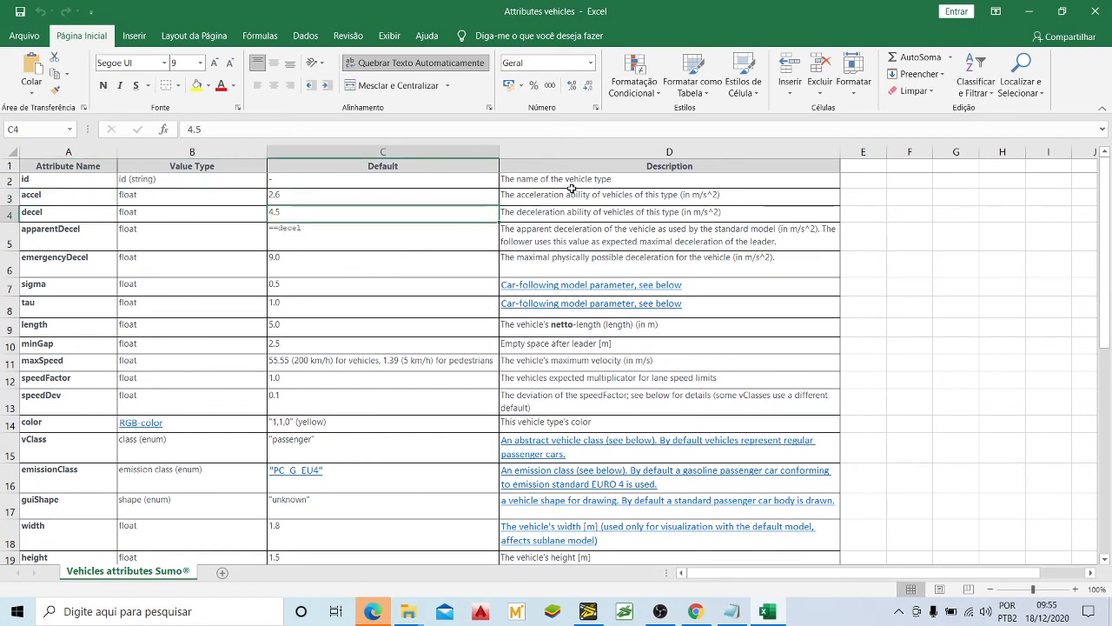
left_click(77, 200)
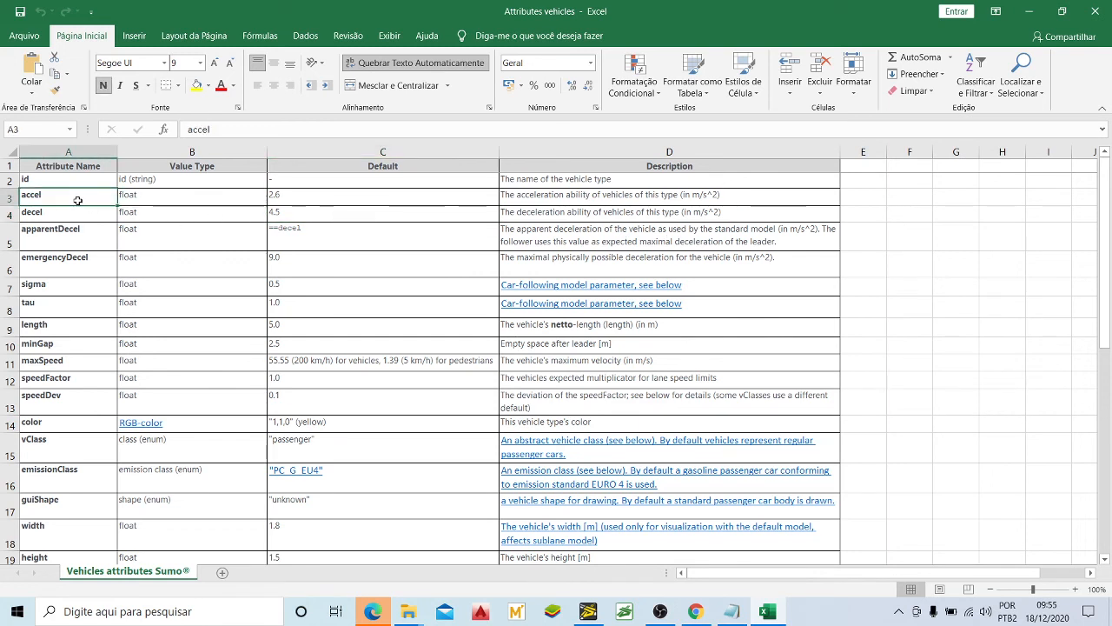
left_click(75, 214)
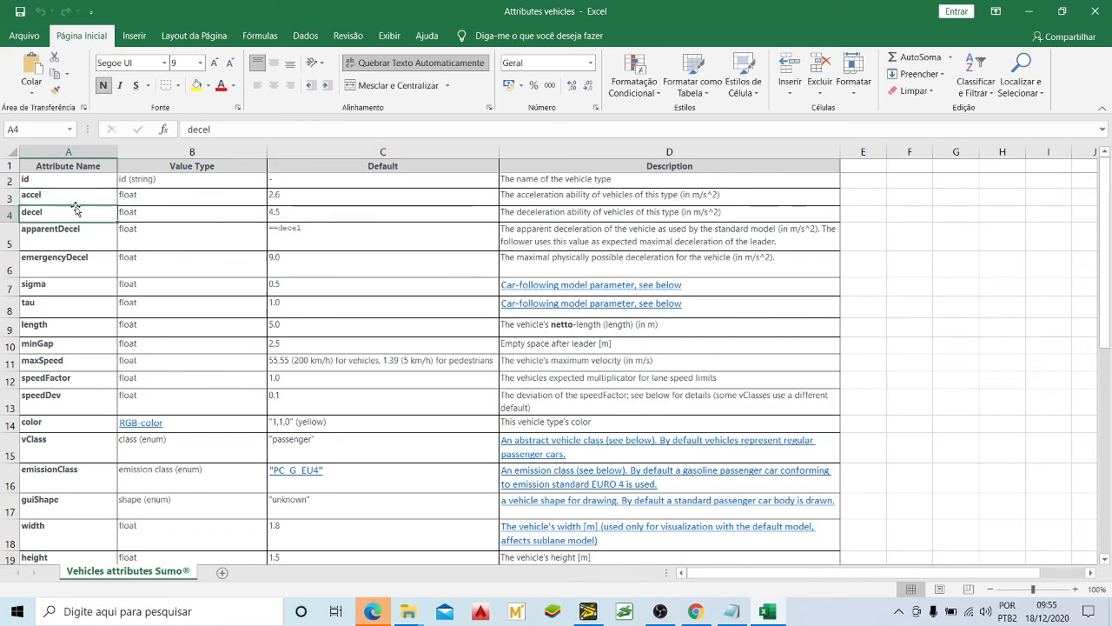
left_click(83, 198)
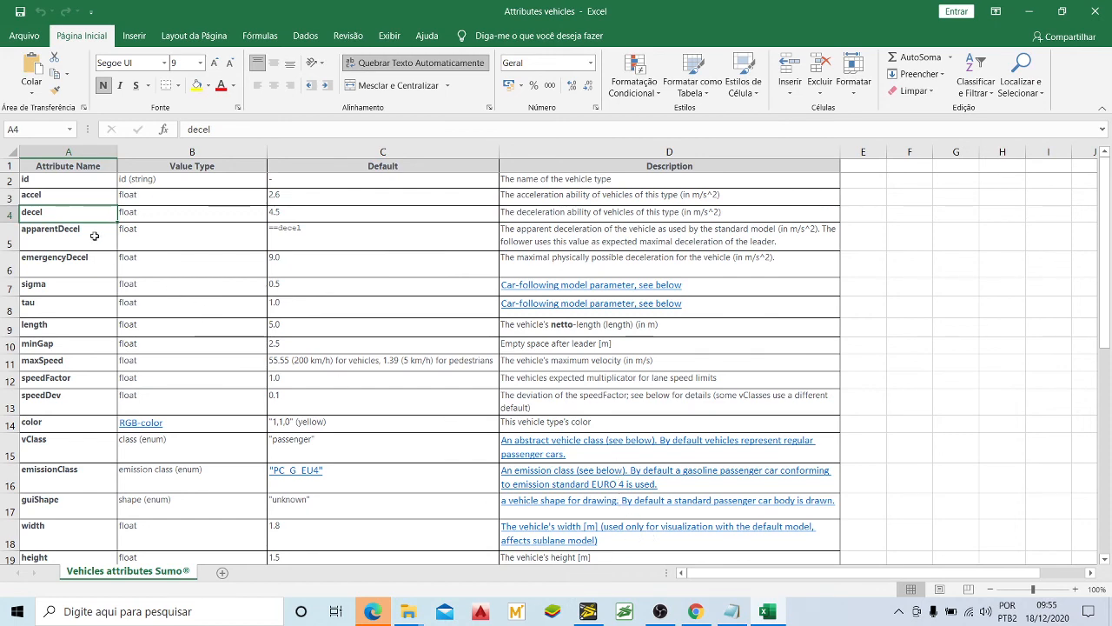
Switch back to Notepad and append accel="5" and decel="8" to the Moto vType line
left_click(732, 611)
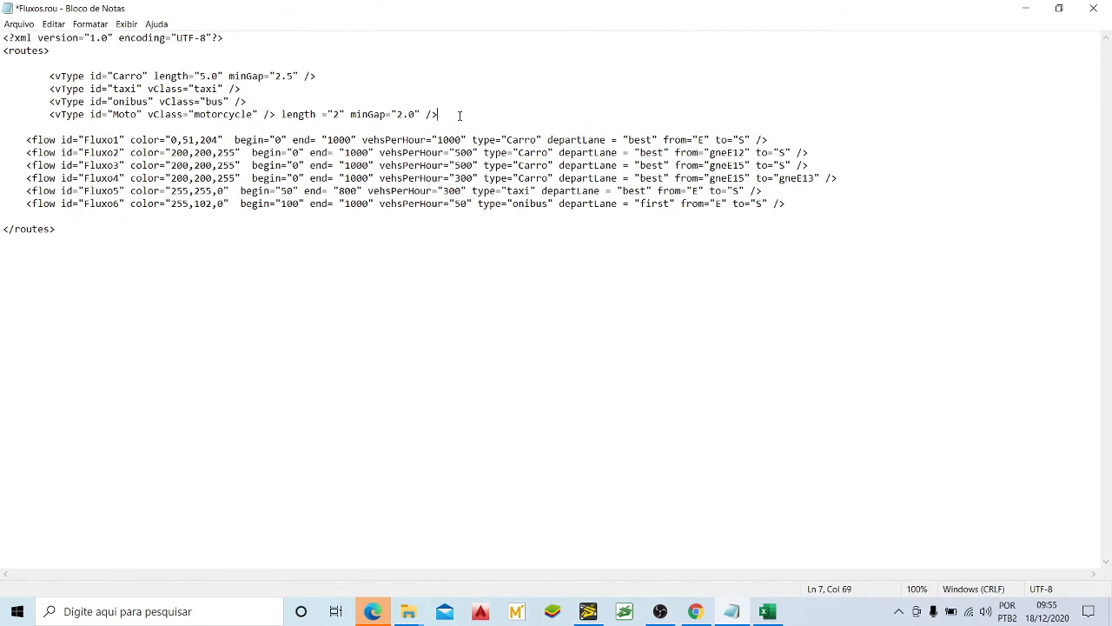
left_click(456, 117)
type("accel=\"5\" decel=8")
key("BackSpace")
type("\"*")
key("BackSpace")
type("8\"")
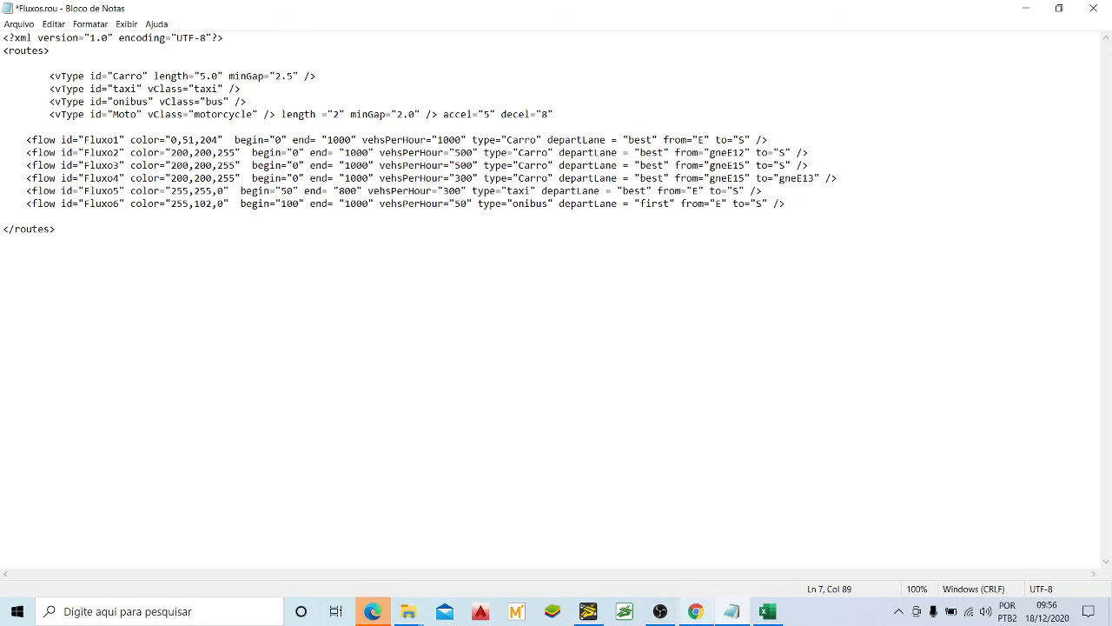
Look up the maxSpeed attribute in the Excel workbook and append maxSpeed="10" to the Moto vType line in Notepad
left_click(767, 611)
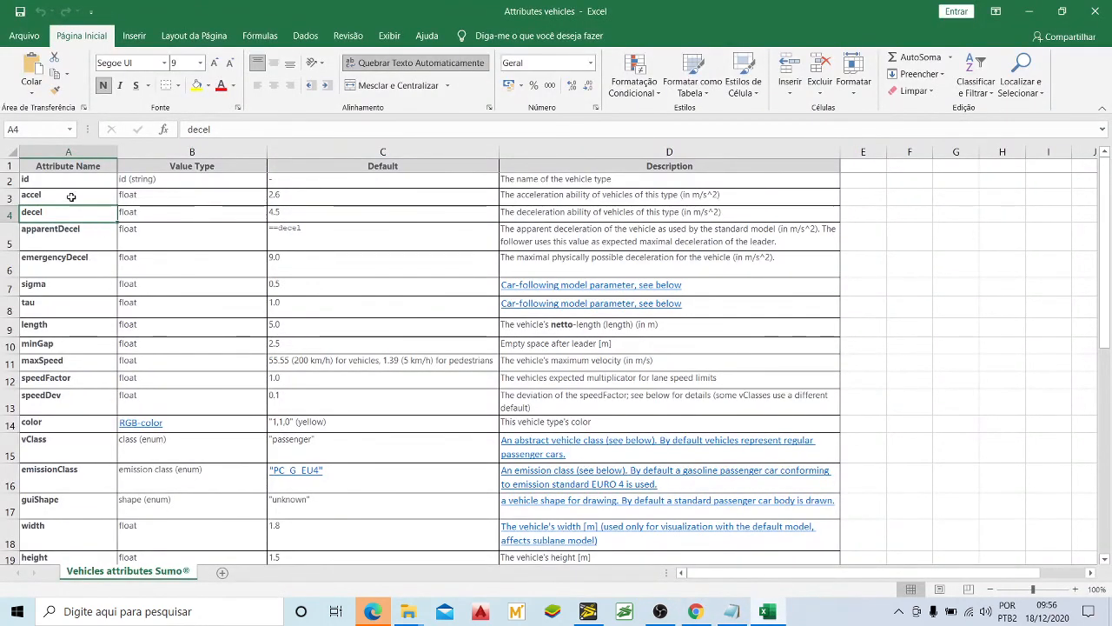
left_click(61, 331)
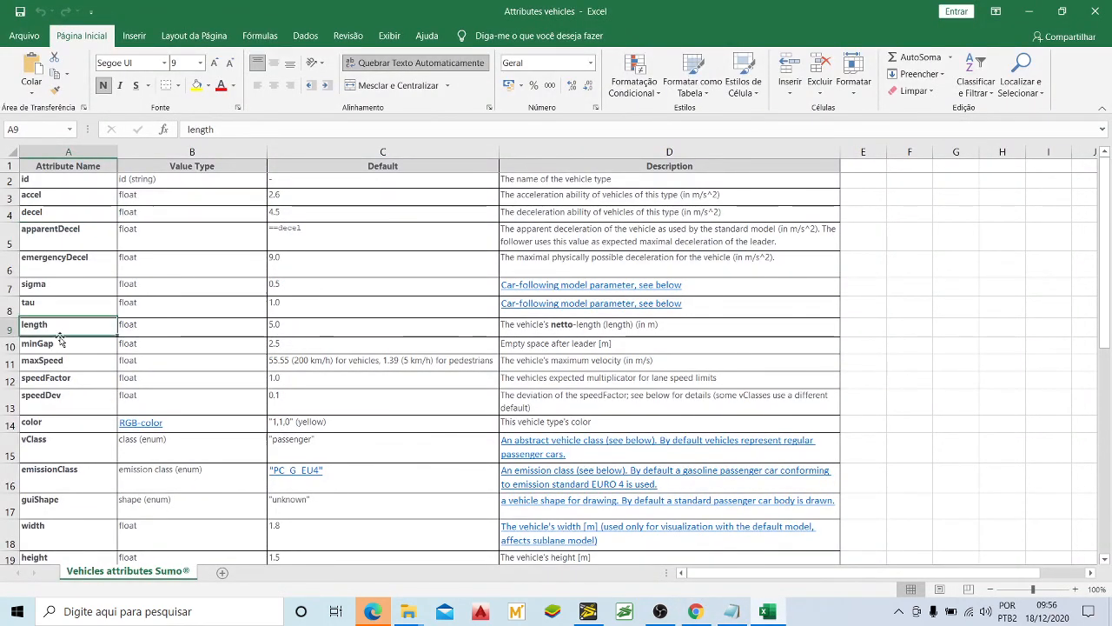
left_click(61, 362)
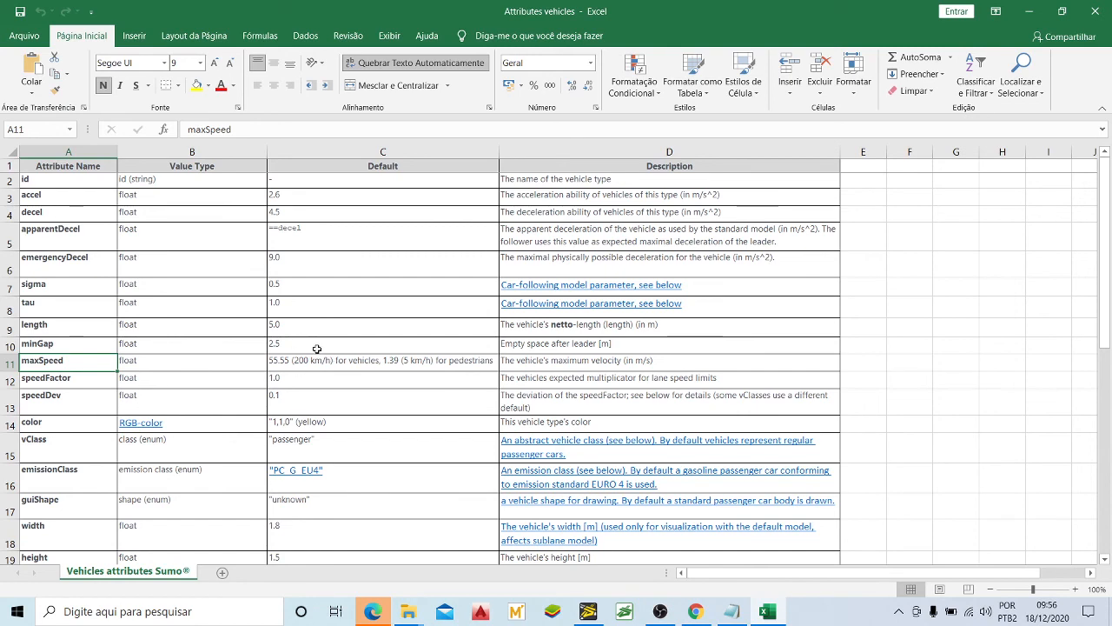
left_click(1026, 11)
type("m")
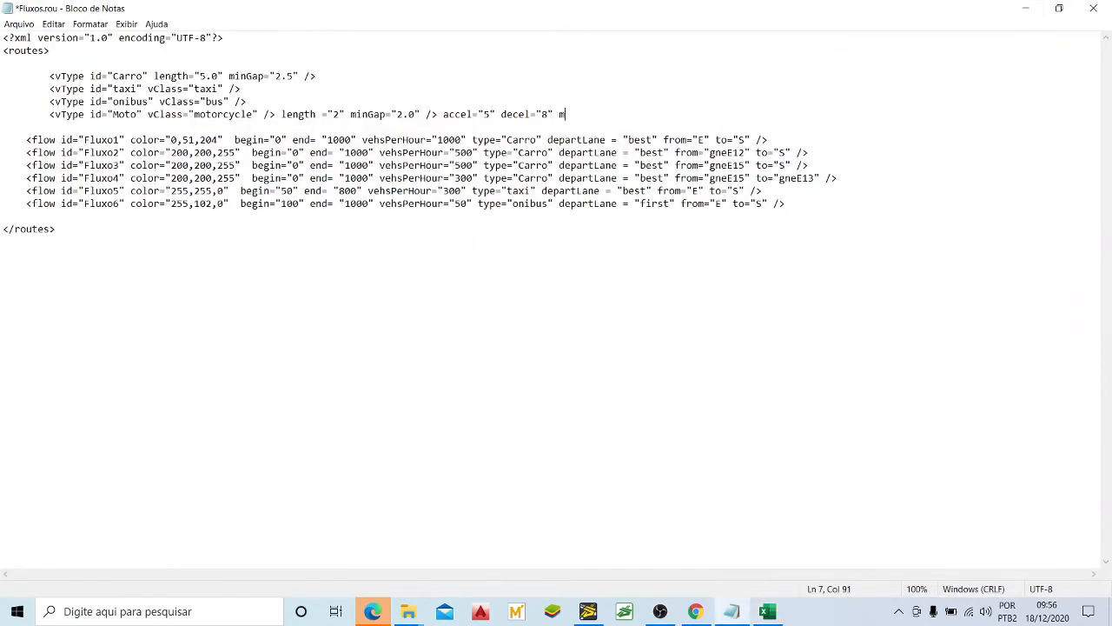
type("axSpeed=\"10\"")
Remove the stray "/>" marks after minGap and vClass in the Moto vType line and close the line's end with "/>"
left_click_drag(439, 114, 426, 113)
key("BackSpace")
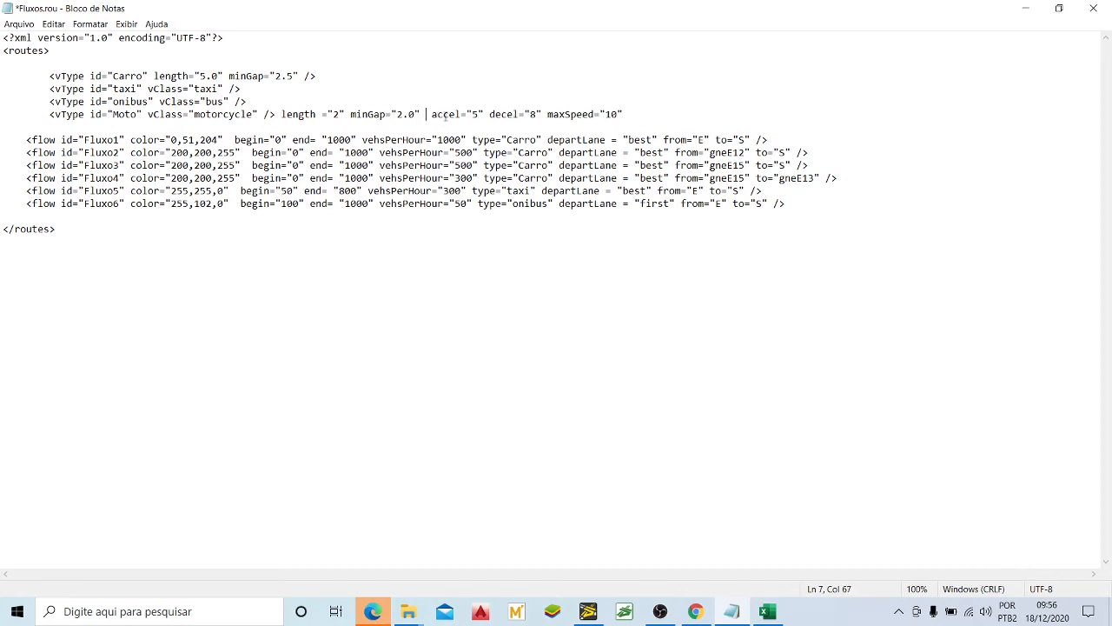
left_click(653, 113)
type("/>")
left_click(530, 113)
left_click(381, 113)
left_click_drag(264, 114, 282, 115)
key("Delete")
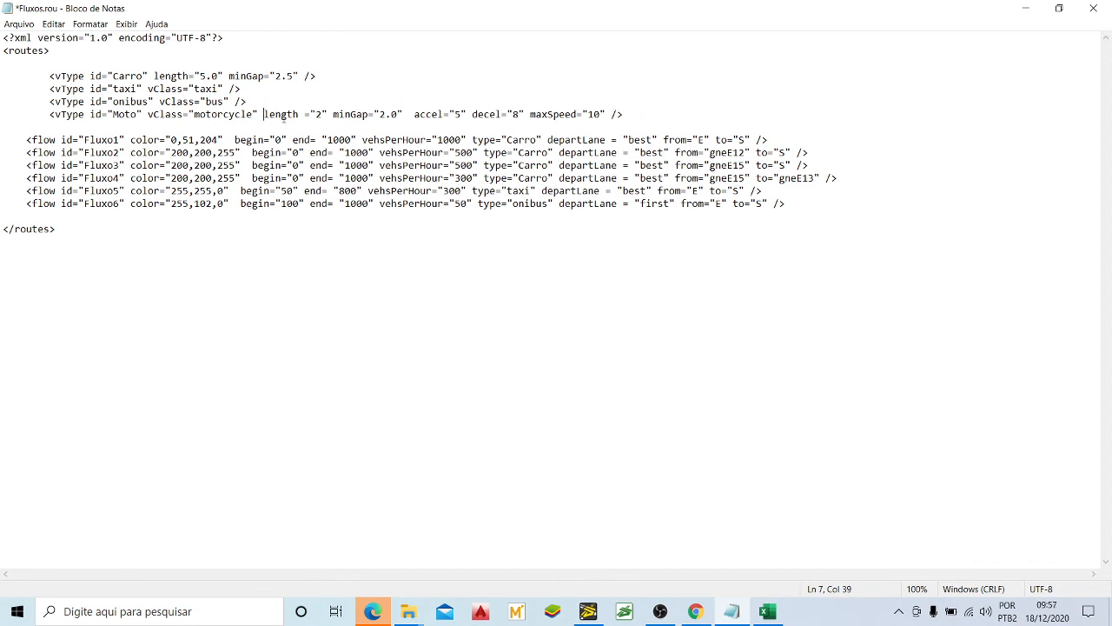
Review the Moto vType line's attributes from id and vClass through length, minGap, accel, decel and maxSpeed
left_click(122, 114)
left_click_drag(174, 115, 170, 115)
key("ctrl+Left")
left_click(318, 113)
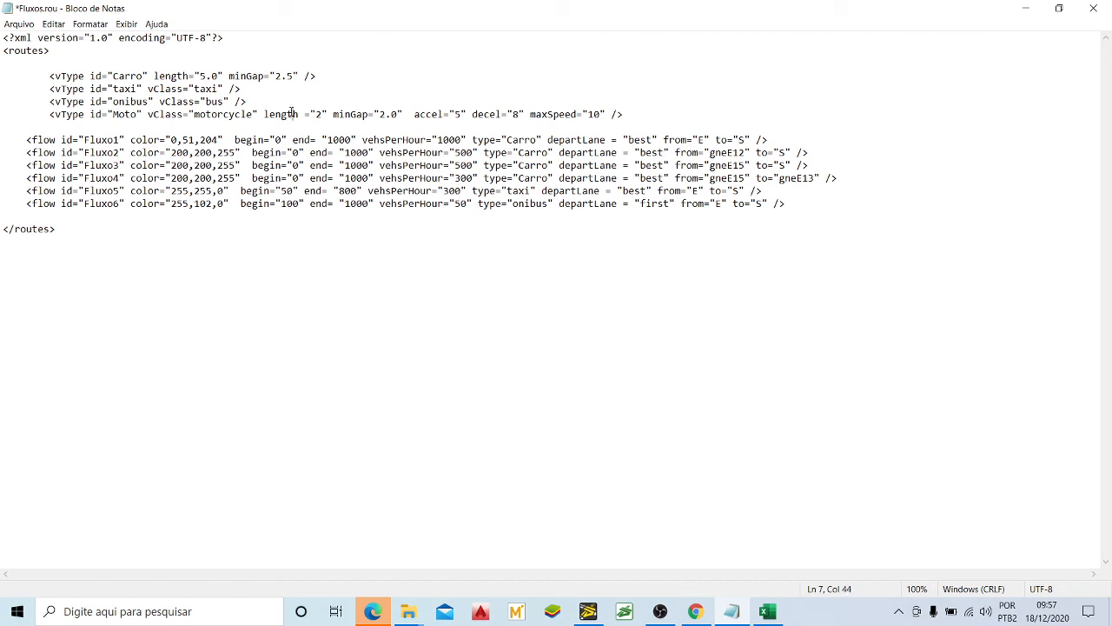
left_click(383, 114)
left_click(461, 114)
left_click(581, 117)
double_click(597, 112)
left_click(593, 114)
left_click(635, 114)
Duplicate the Fluxo6 flow line directly below the original and align its indentation with the other flow lines
left_click(792, 204)
key("Return")
left_click_drag(27, 204, 801, 200)
key("ctrl+c")
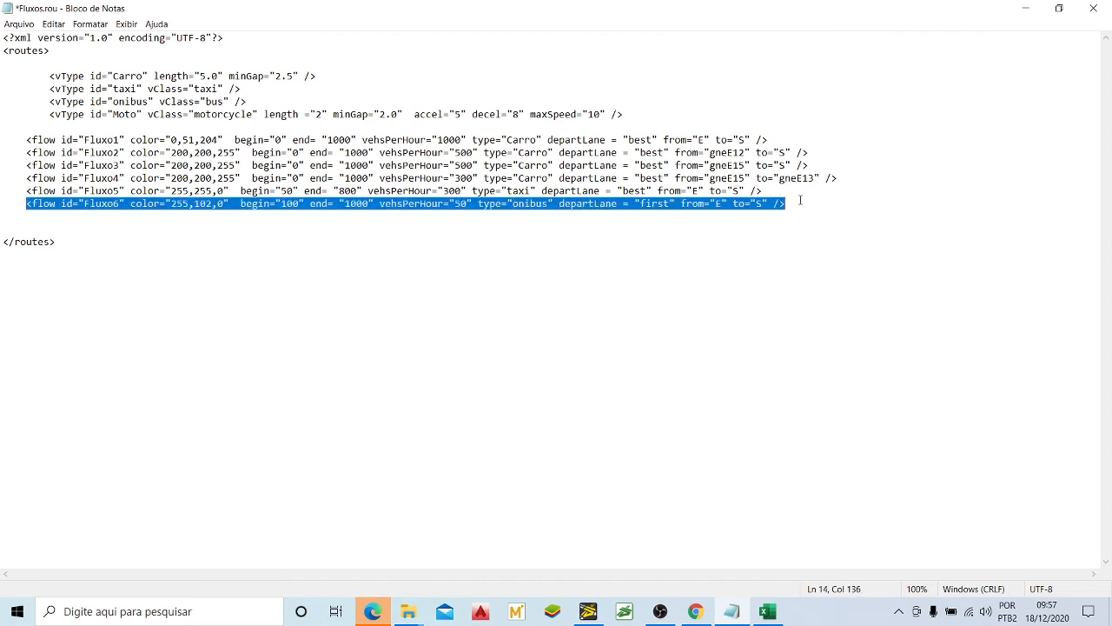
left_click(446, 221)
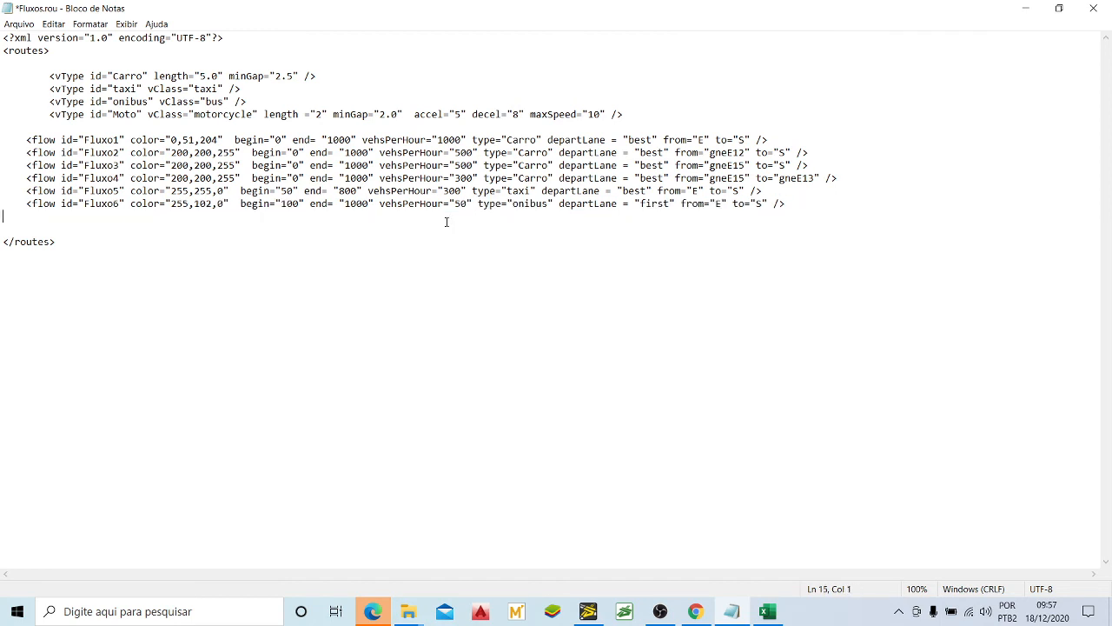
key("ctrl+v")
left_click(5, 216)
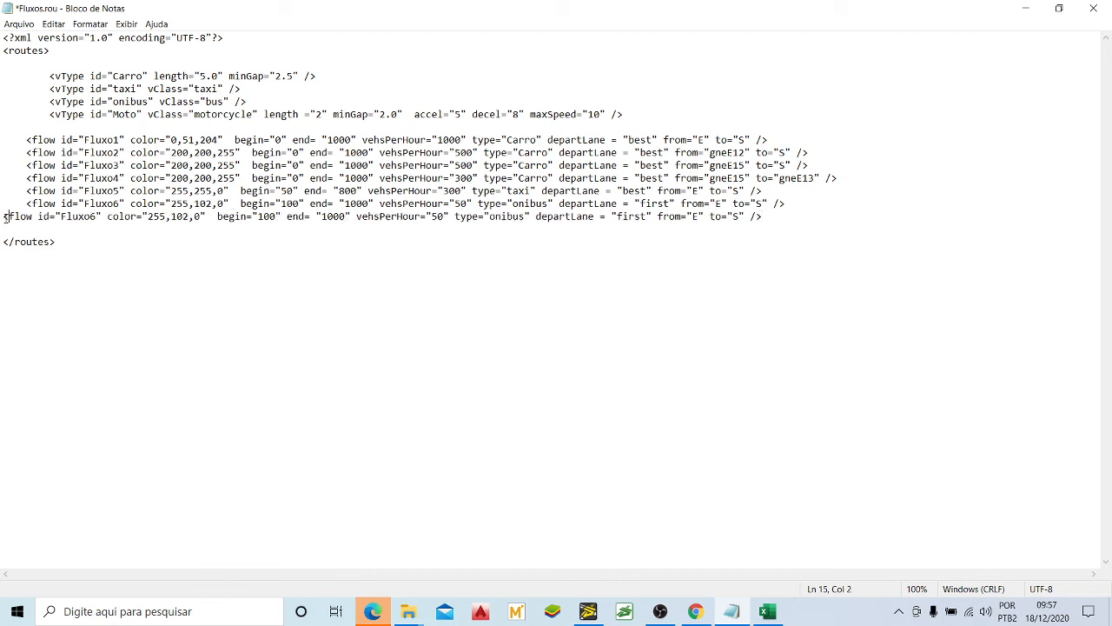
key("Tab")
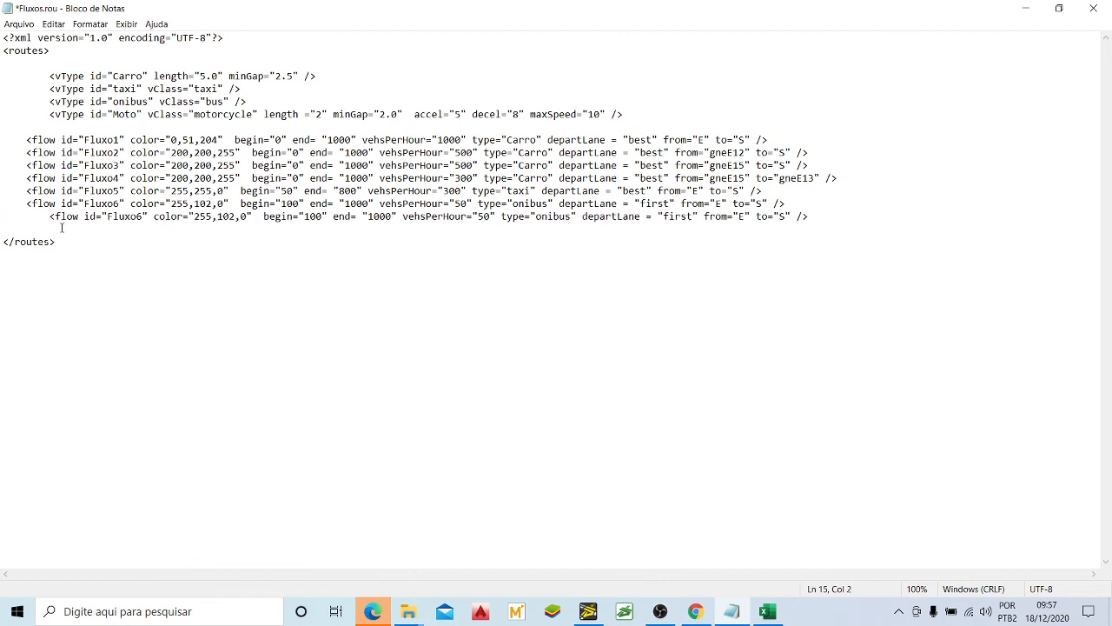
key("BackSpace")
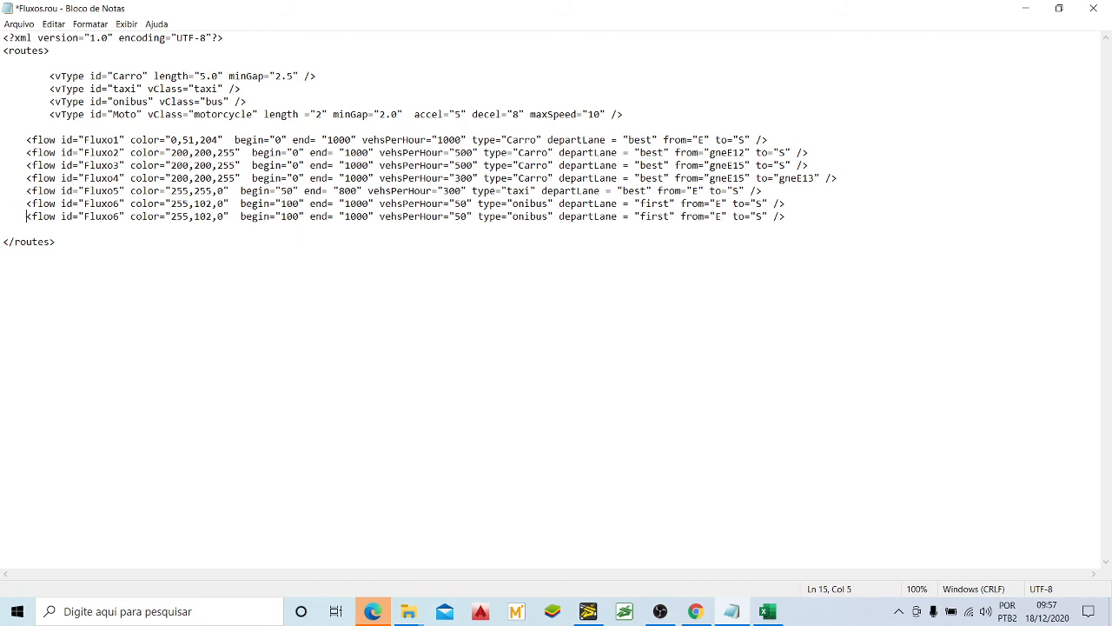
Set the copied flow line's id to "Fluxo7" and its color to "200,200,255"
left_click_drag(112, 217, 120, 217)
type("7")
left_click_drag(172, 217, 190, 217)
type("200")
left_click_drag(194, 217, 223, 217)
type("200,255")
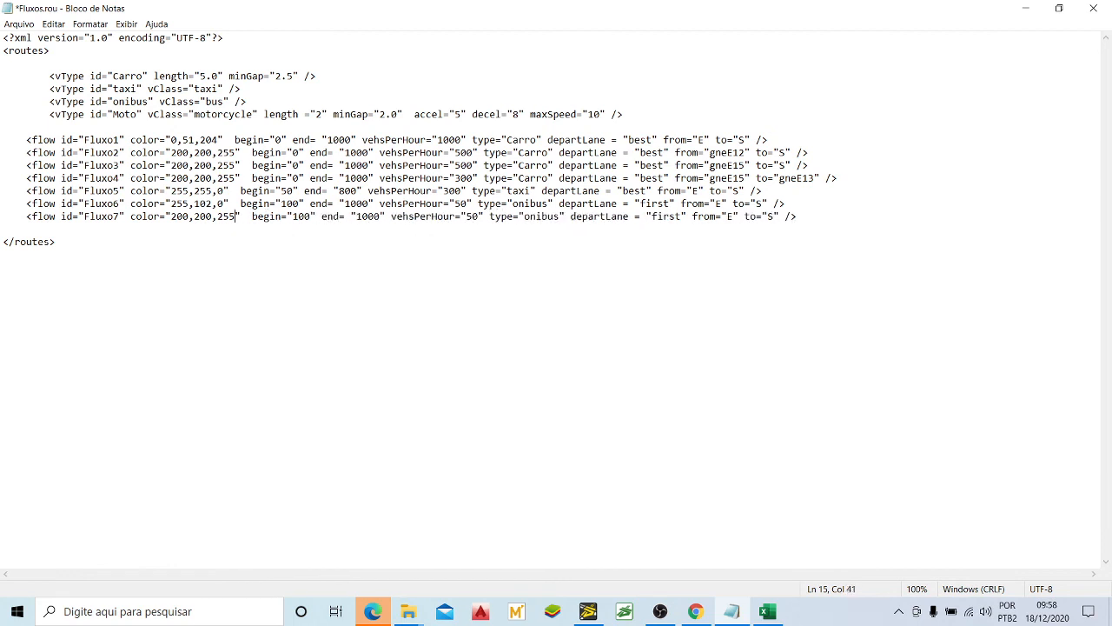
Set the begin time of the Fluxo7 flow to "20"
left_click(273, 239)
left_click_drag(293, 217, 312, 217)
left_click(288, 139)
double_click(296, 216)
type("20")
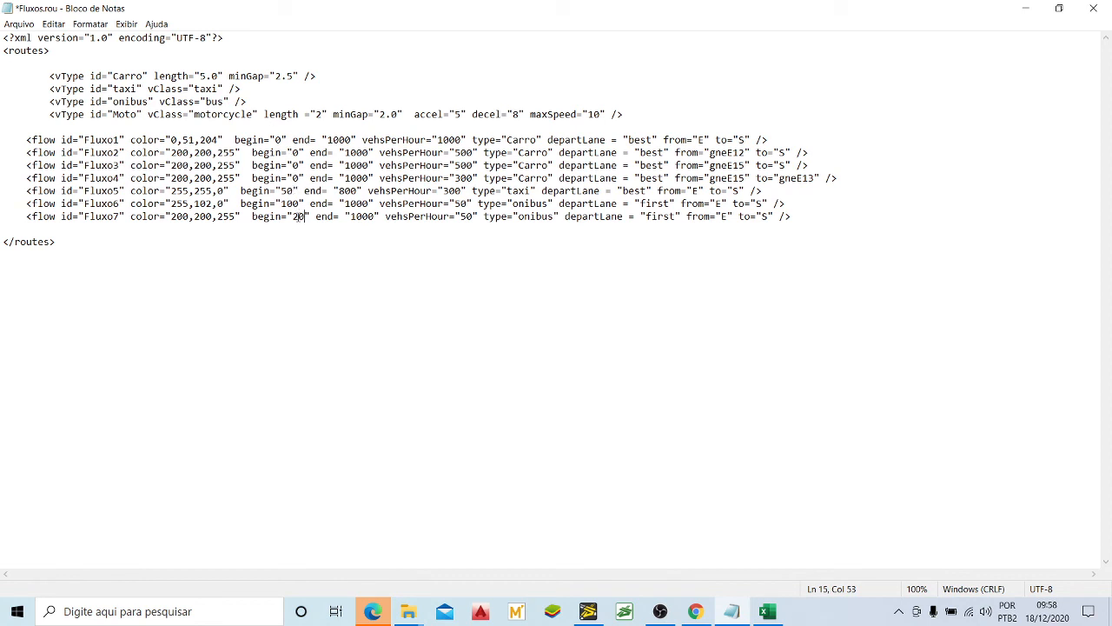
Set the begin value in the Fluxo7 flow line to "120", using the Fluxo6 line as reference
left_click_drag(113, 217, 123, 216)
left_click(298, 216)
double_click(294, 202)
left_click(288, 203)
left_click(299, 217)
left_click_drag(292, 218, 307, 217)
type("120")
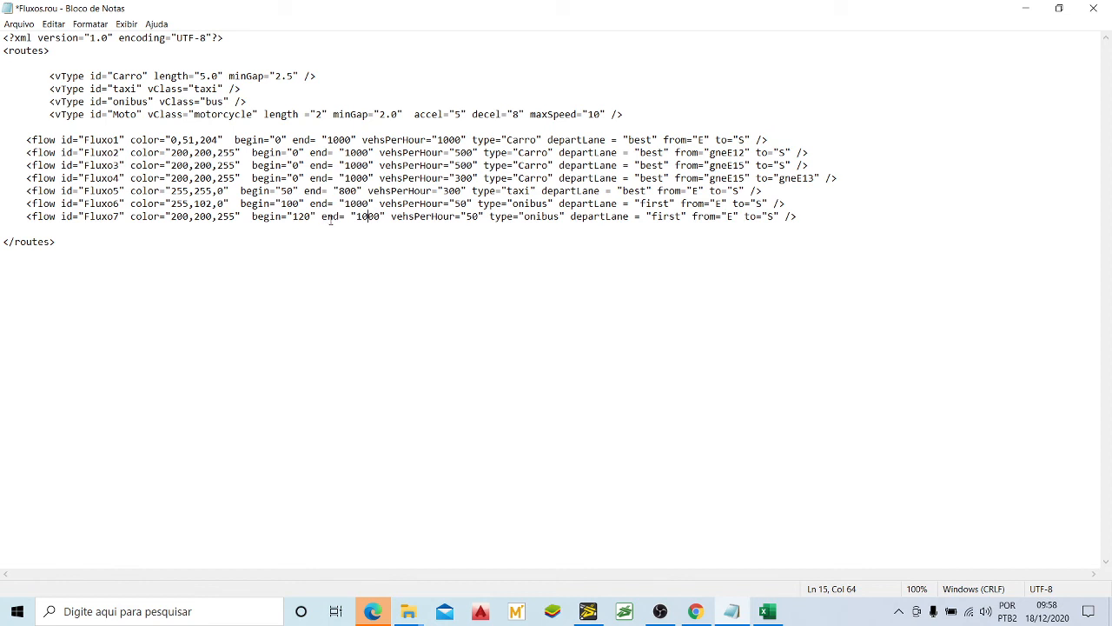
Set the Fluxo7 flow's vehsPerHour to "200", its type to "Moto" and its departLane to "free"
left_click(381, 217)
double_click(474, 216)
type("2")
type("0")
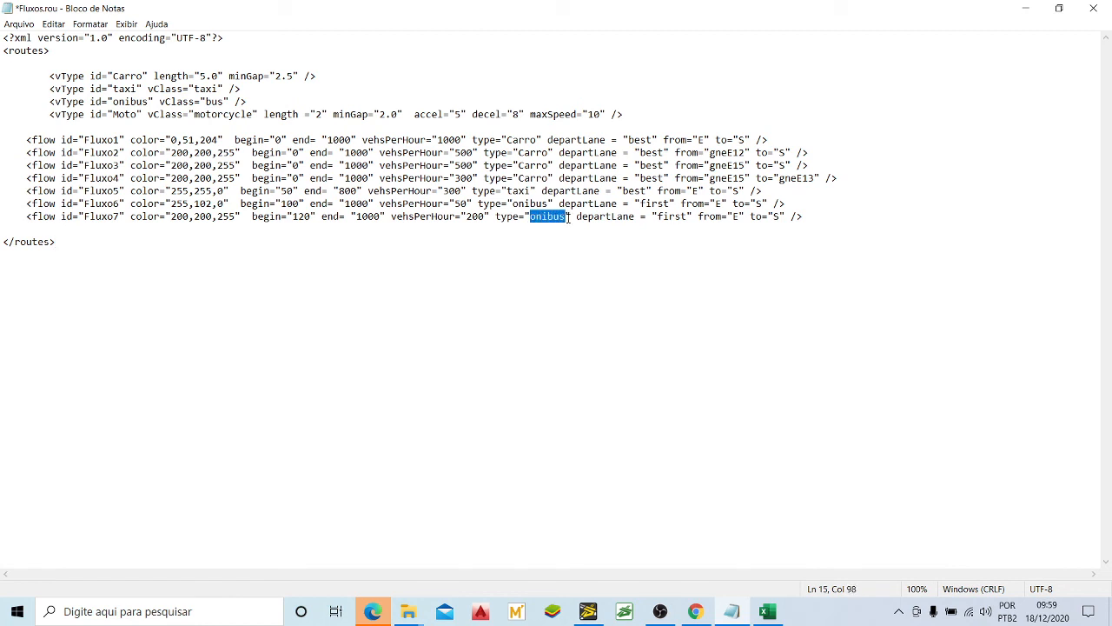
type("Moto")
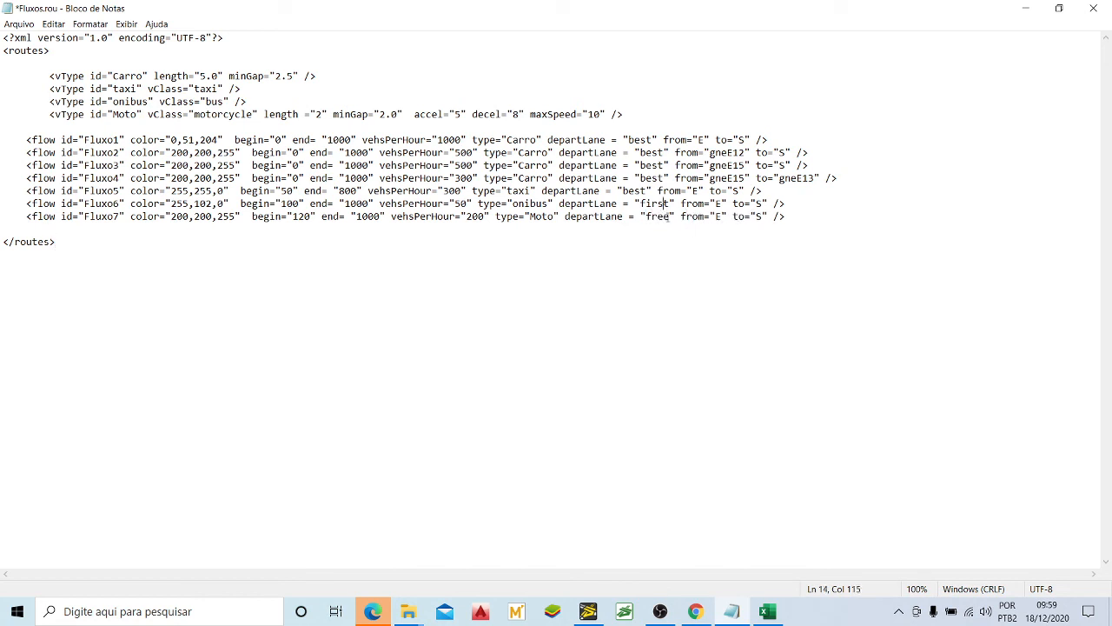
Switch to the Attributes vehicles workbook in Excel and look through the vehicle attributes from speedFactor down, then return to the route file
left_click(767, 611)
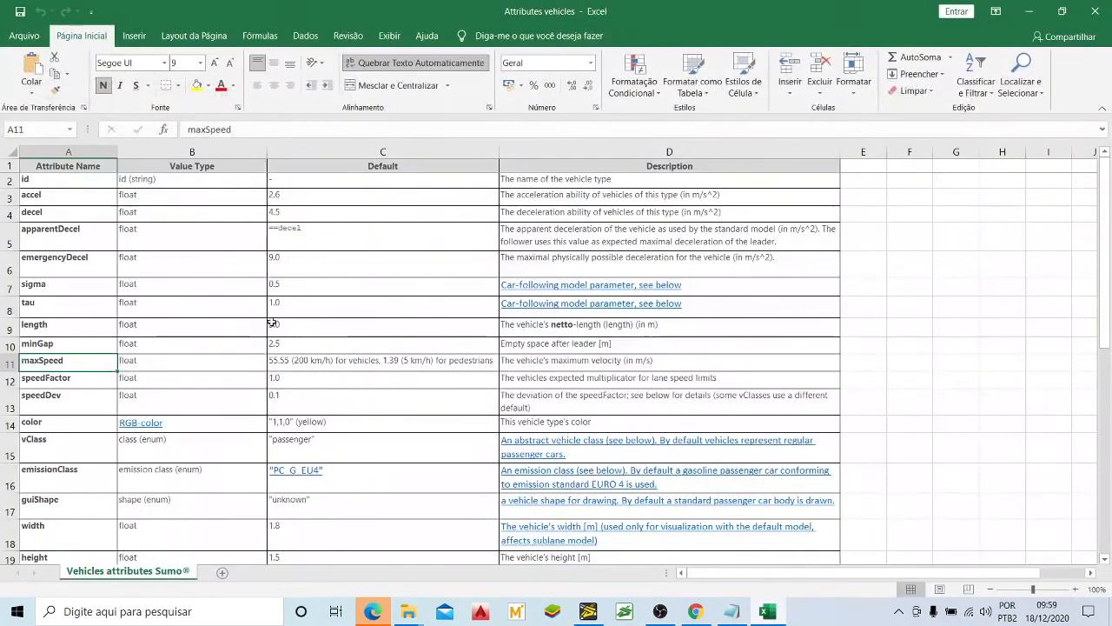
left_click(80, 378)
scroll(81, 378, "down", 6)
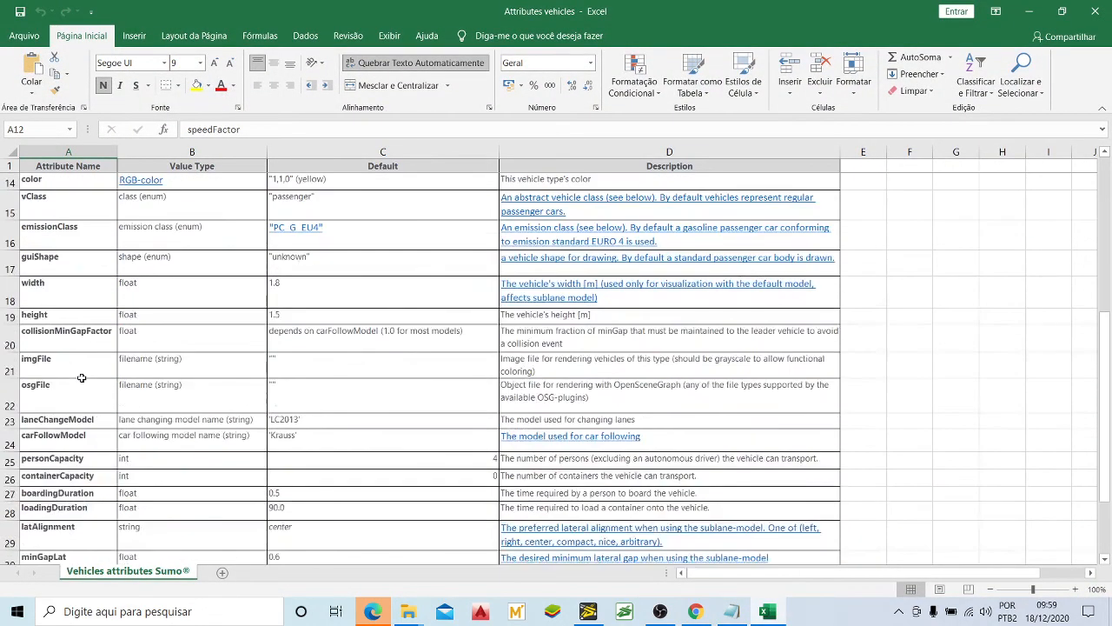
scroll(81, 377, "up", 6)
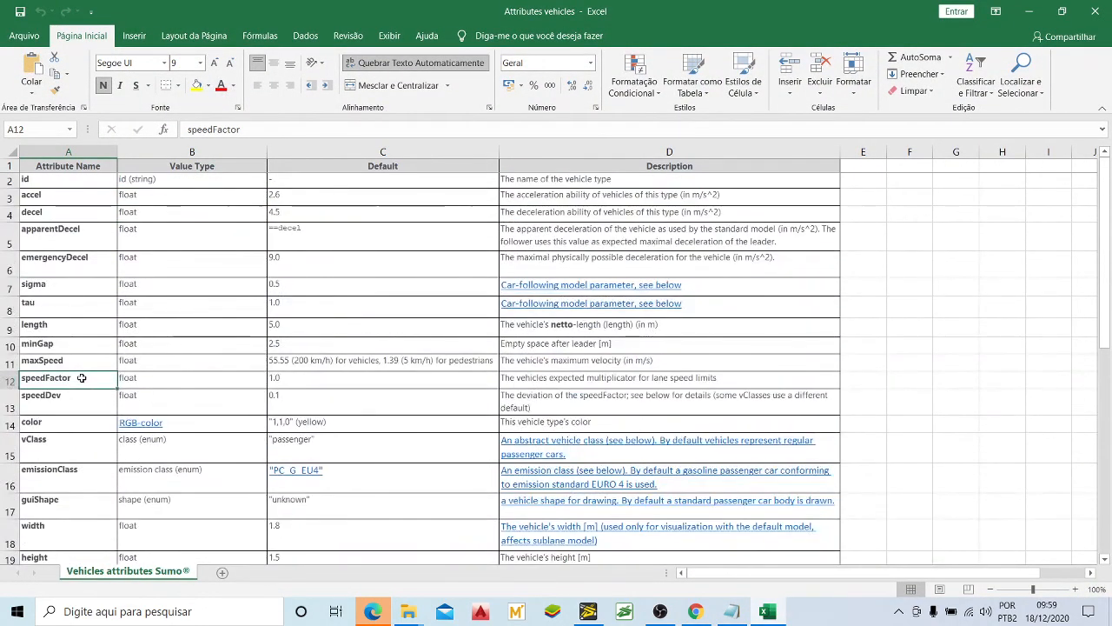
left_click(1033, 11)
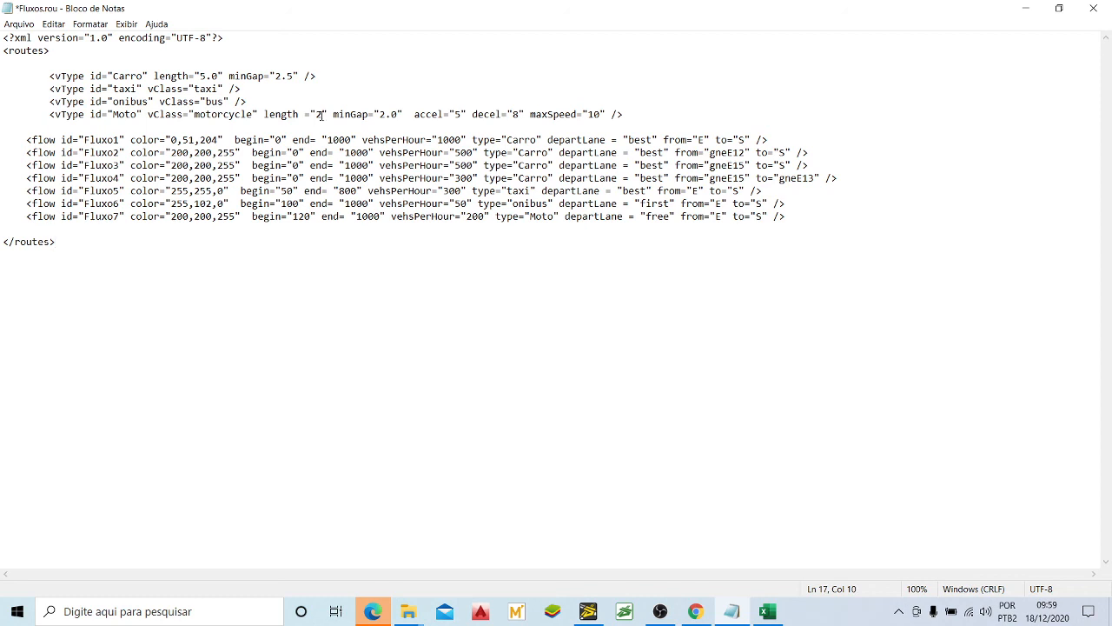
Save the Fluxos.rou route file and close it
left_click(21, 24)
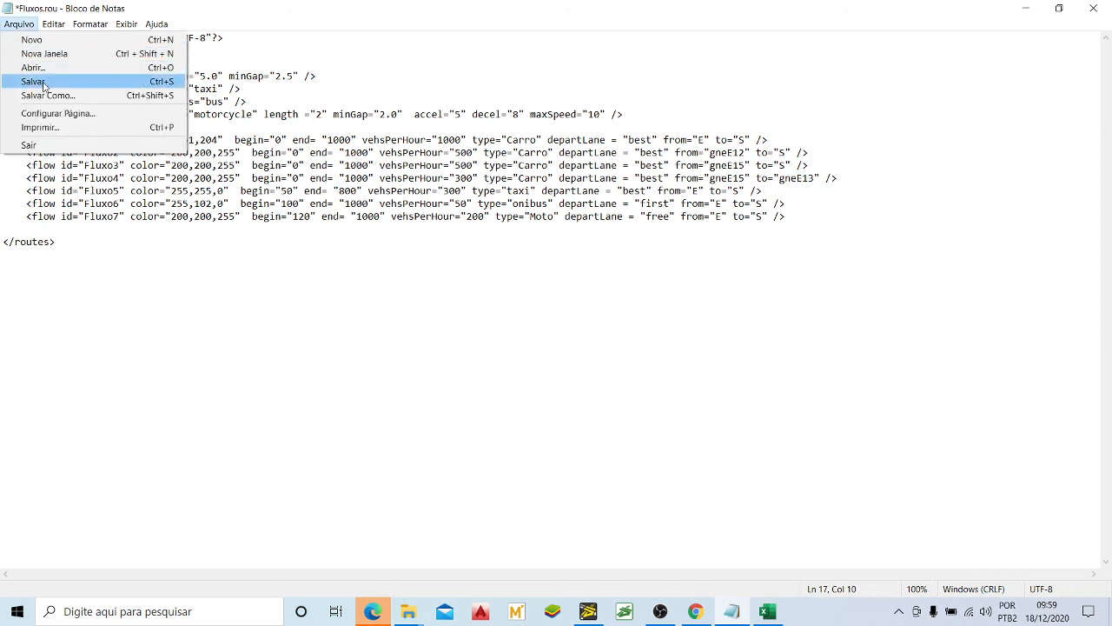
left_click(34, 79)
left_click(1092, 7)
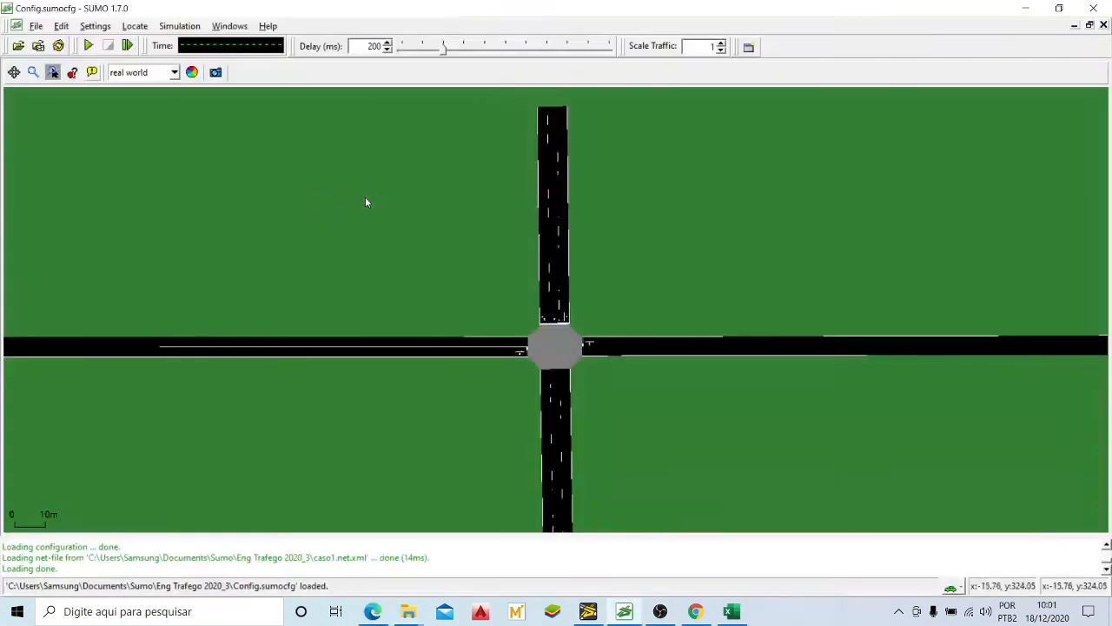
key("F1")
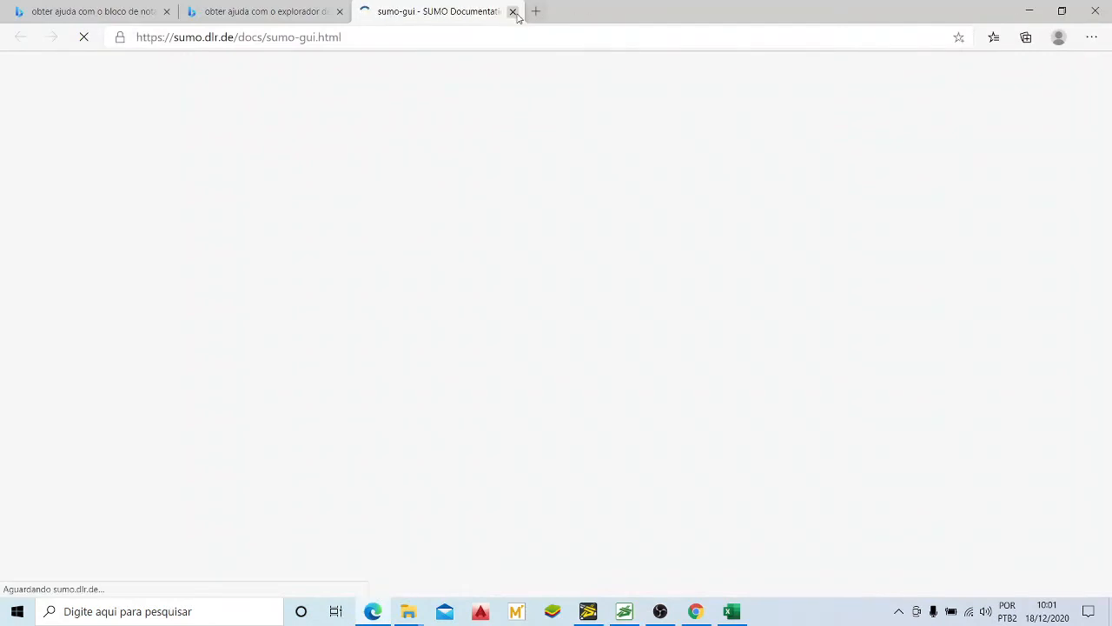
left_click(513, 11)
left_click(1029, 10)
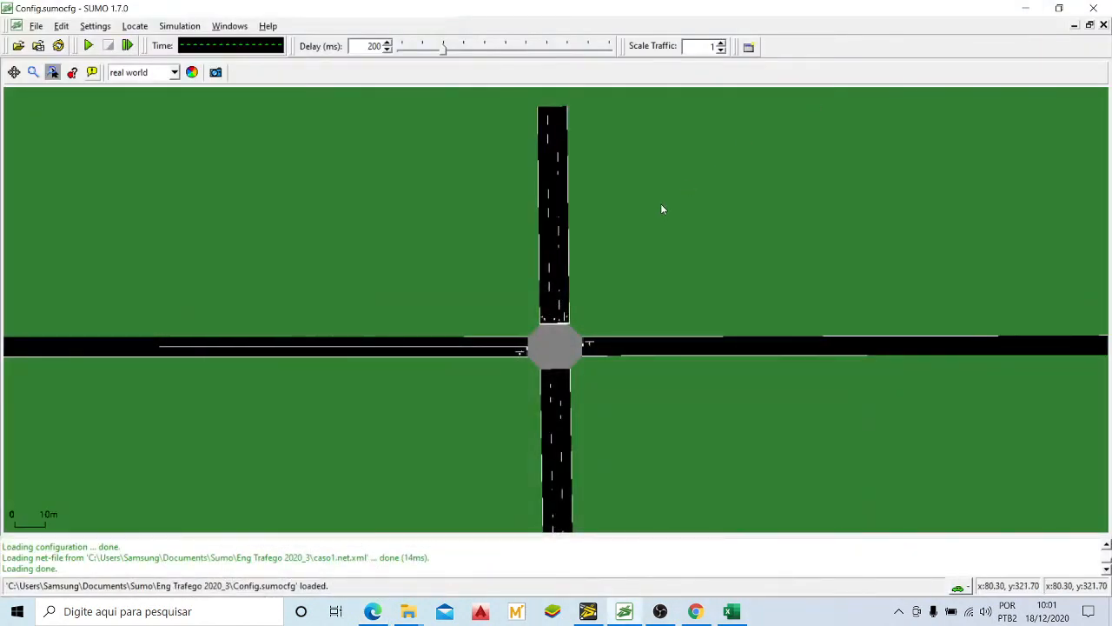
Load the satellite image decals from the Eng Trafego 2020_3 folder as the network's background and apply the view settings
left_click_drag(663, 209, 664, 201)
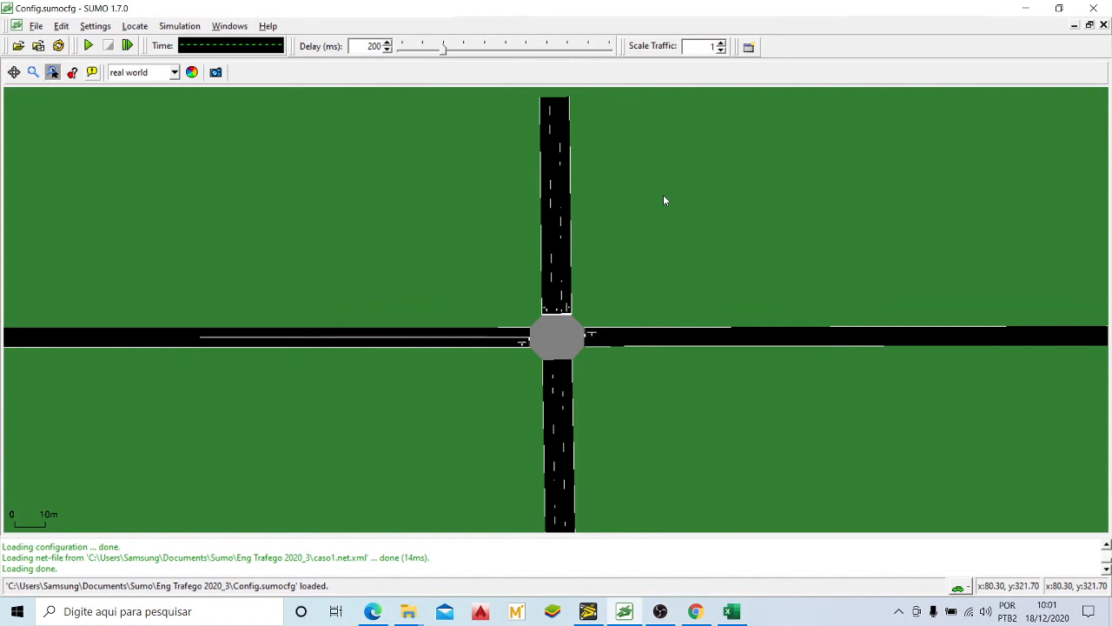
left_click_drag(664, 200, 636, 221)
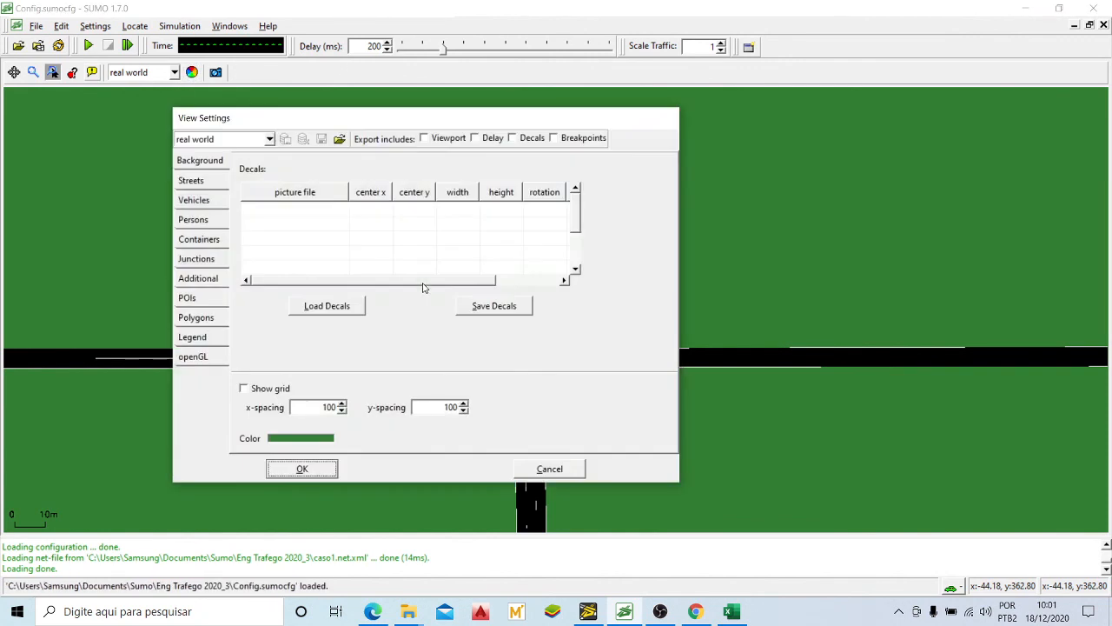
left_click(326, 309)
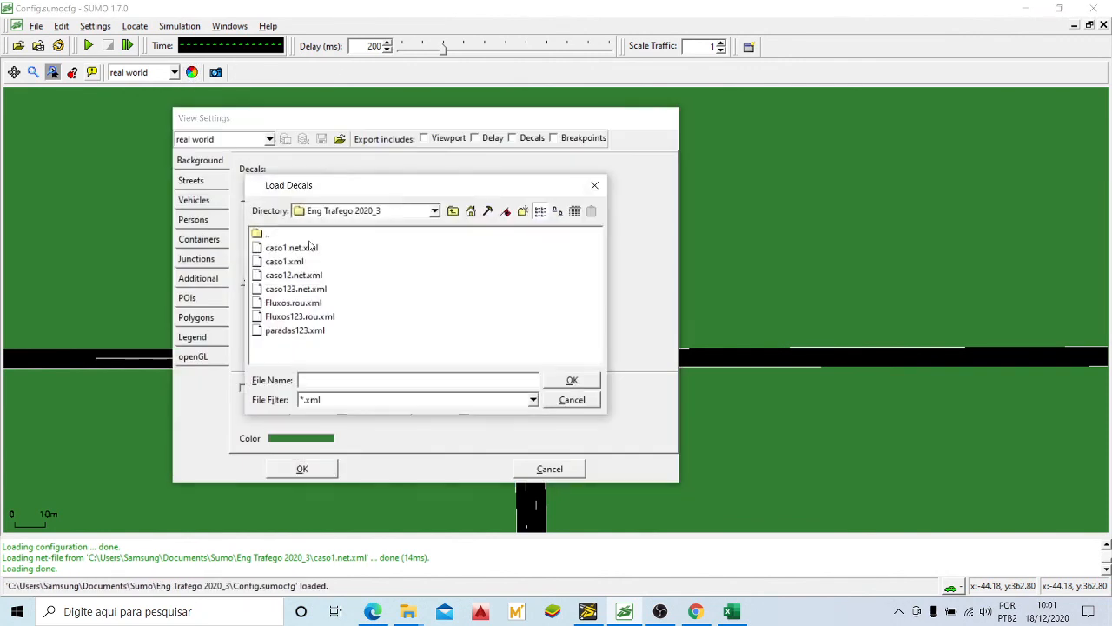
left_click(572, 381)
left_click(302, 469)
scroll(676, 268, "up", 3)
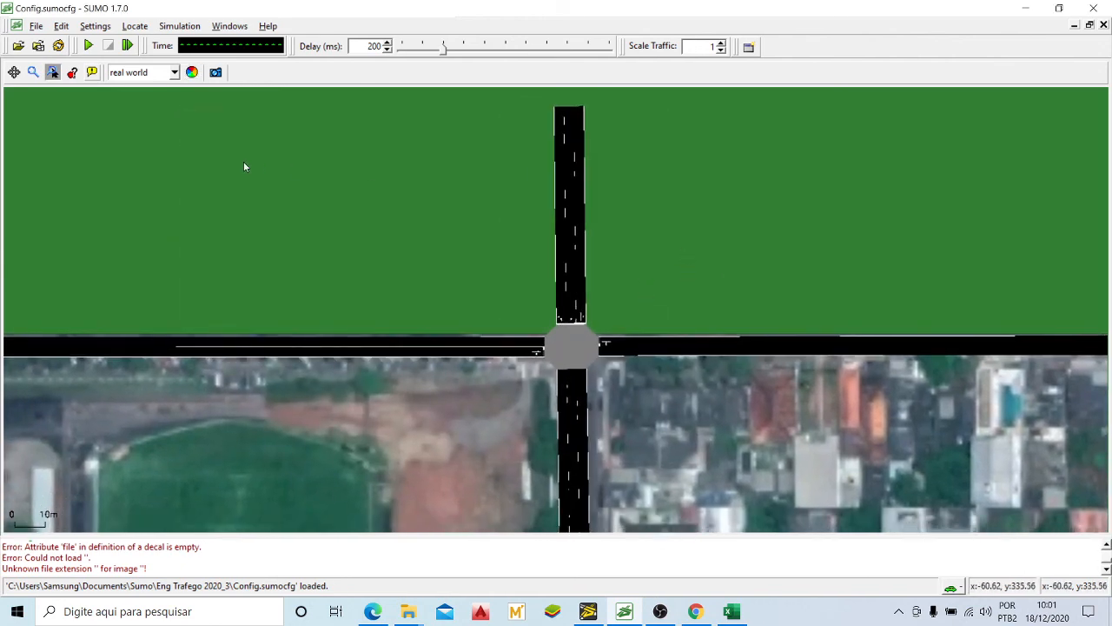
Start the simulation and watch the vehicles entering on the northern approach of the main road
left_click(88, 46)
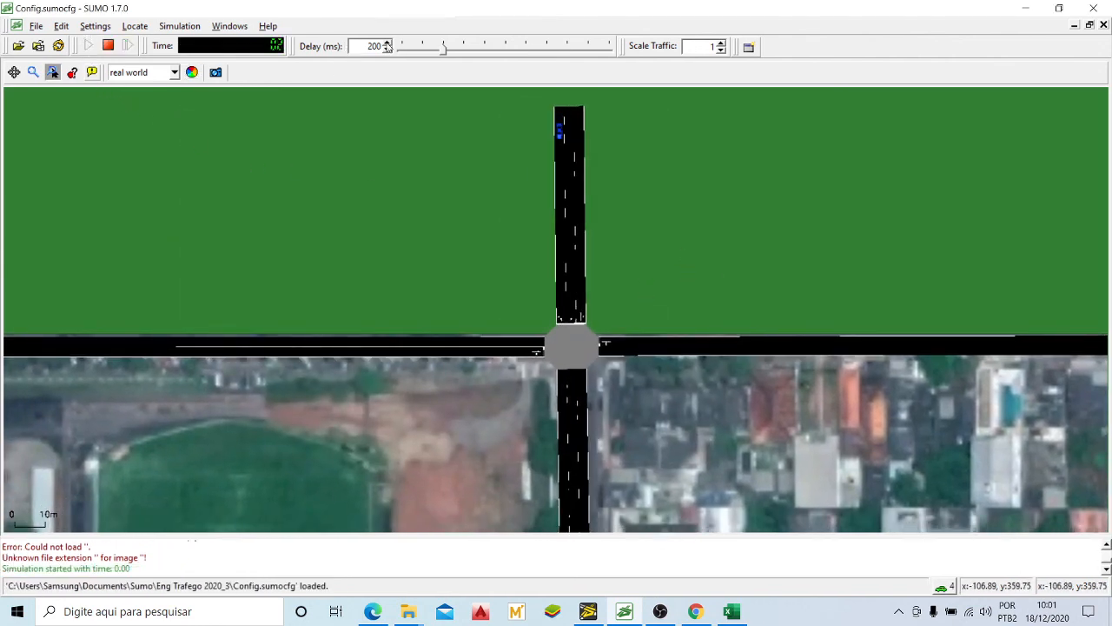
scroll(587, 261, "up", 1)
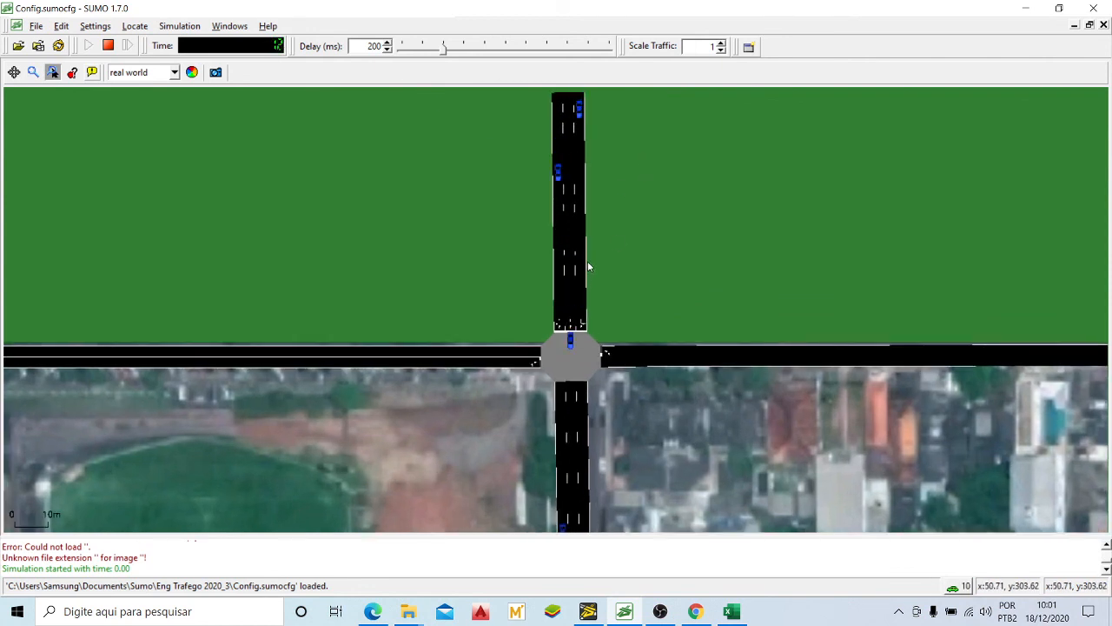
scroll(626, 268, "up", 1)
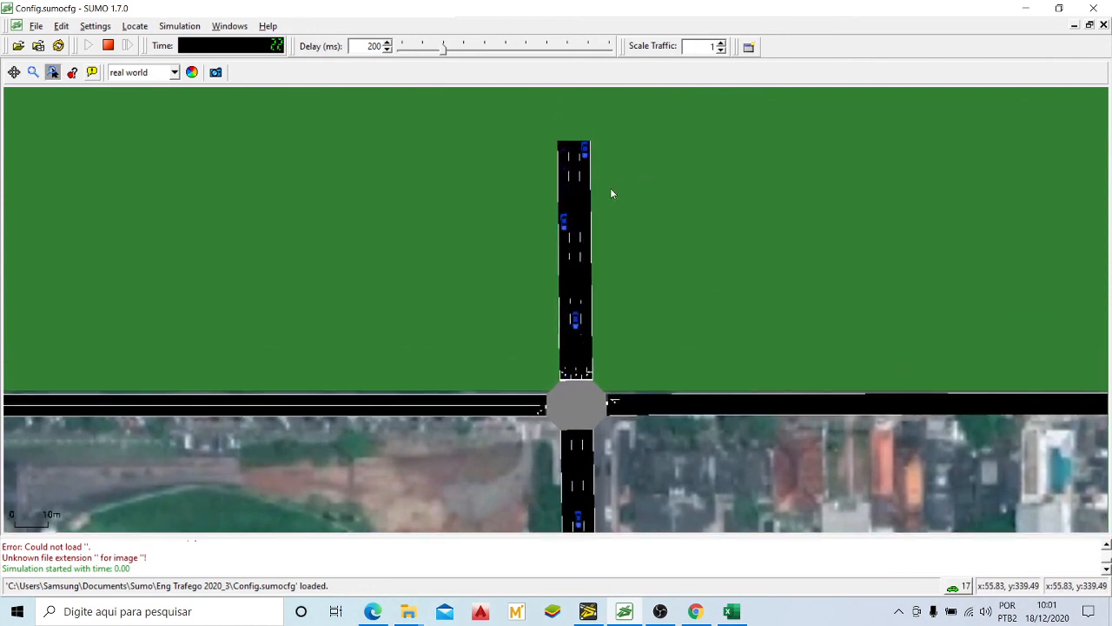
scroll(600, 183, "up", 1)
scroll(648, 196, "up", 1)
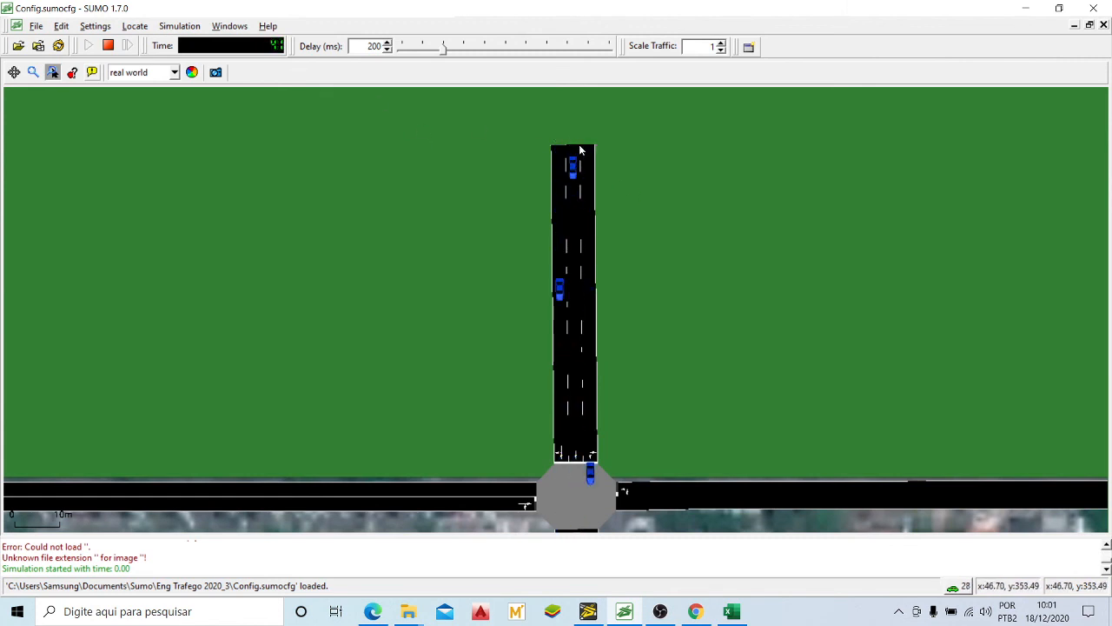
left_click_drag(710, 275, 711, 261)
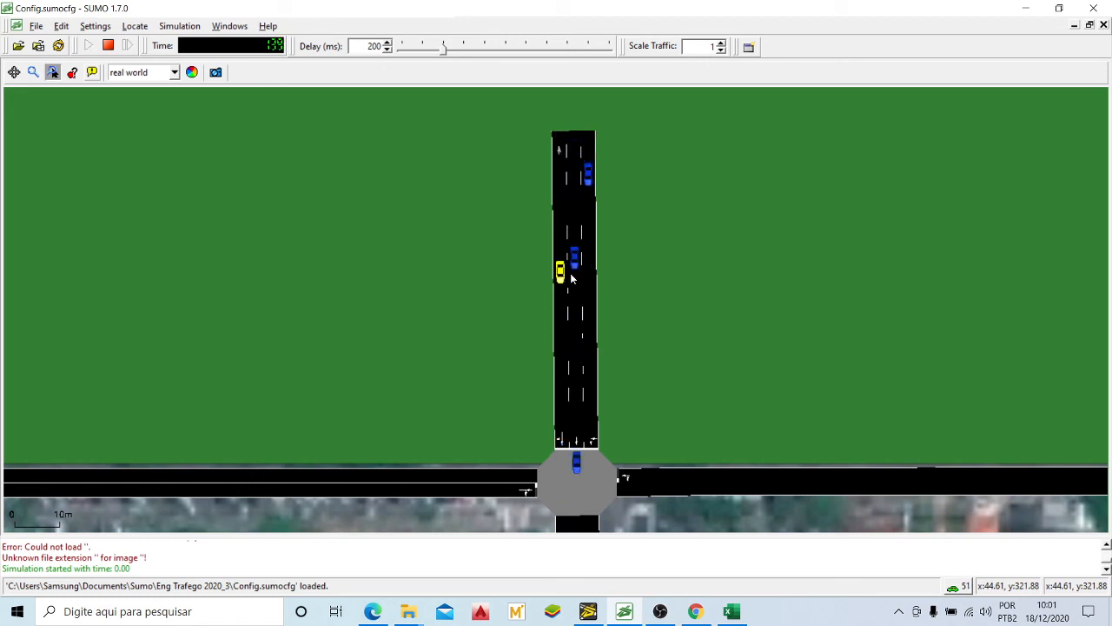
Follow the motorcycles south along the main road and examine them queuing and crossing at the signalised crosswalk intersection
left_click_drag(582, 391, 584, 174)
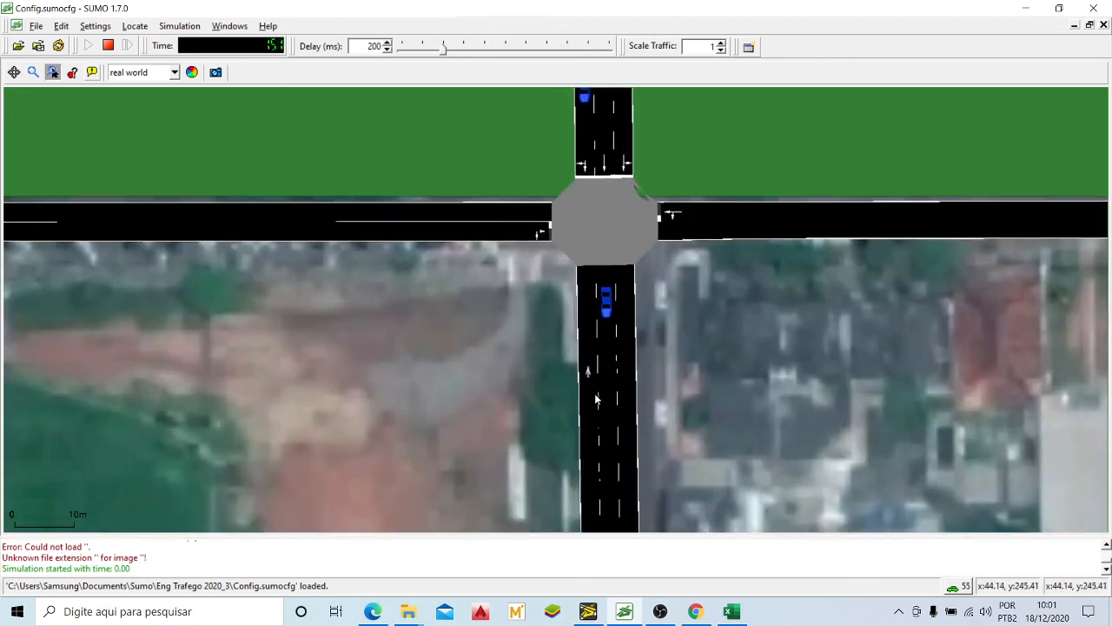
scroll(600, 413, "down", 2)
left_click_drag(600, 413, 616, 171)
scroll(616, 170, "down", 2)
left_click_drag(611, 445, 605, 224)
scroll(611, 297, "up", 2)
scroll(611, 296, "up", 1)
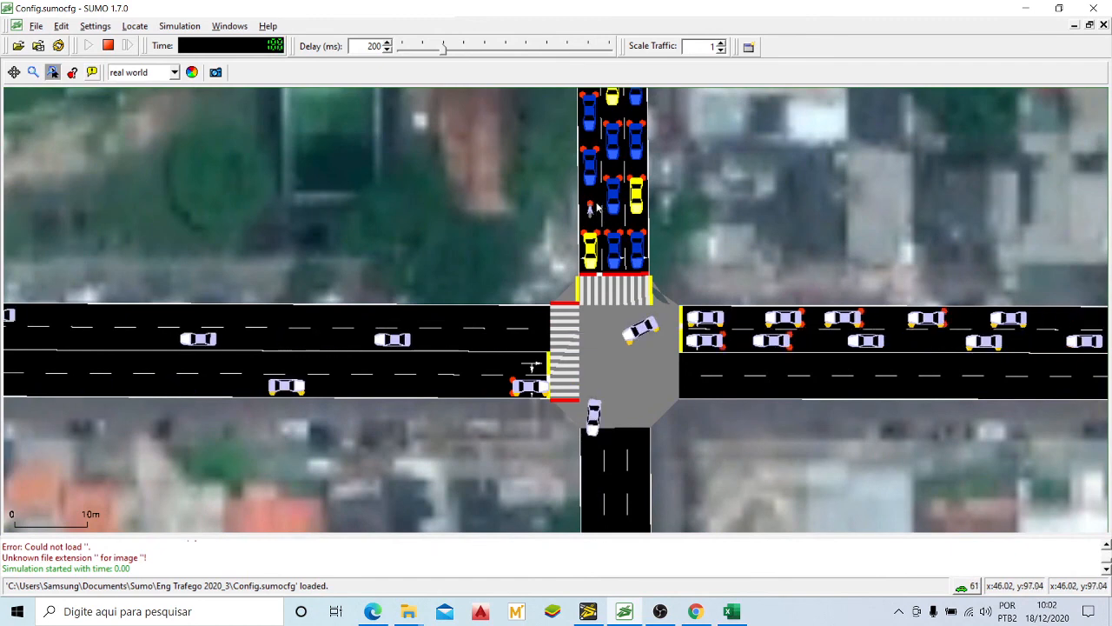
left_click_drag(598, 346, 608, 153)
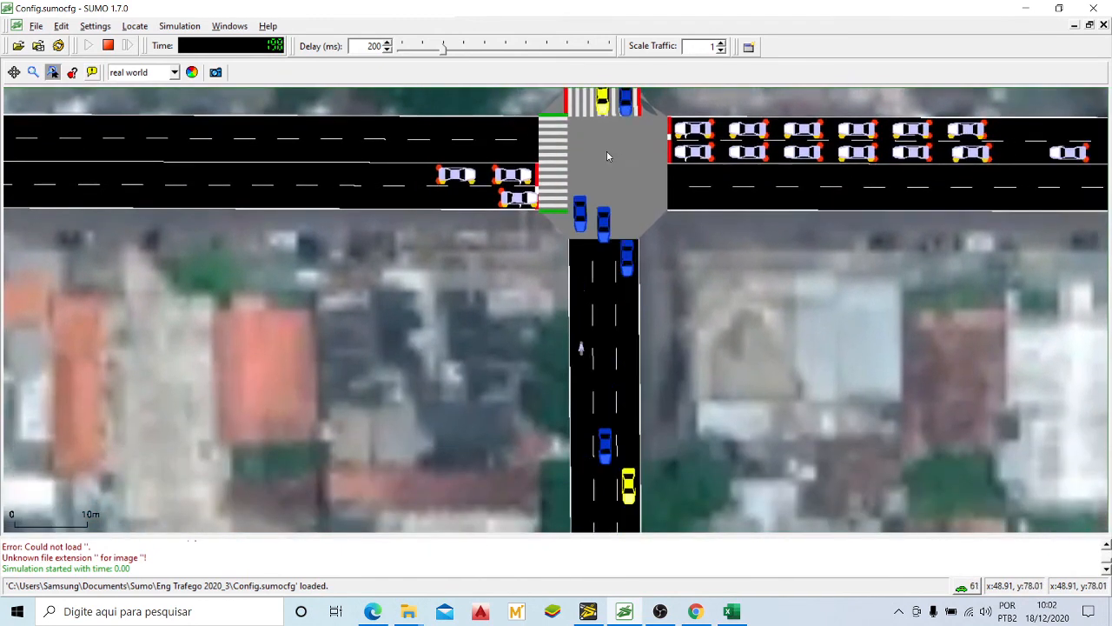
left_click_drag(601, 460, 607, 202)
left_click_drag(613, 348, 597, 369)
left_click_drag(619, 313, 597, 436)
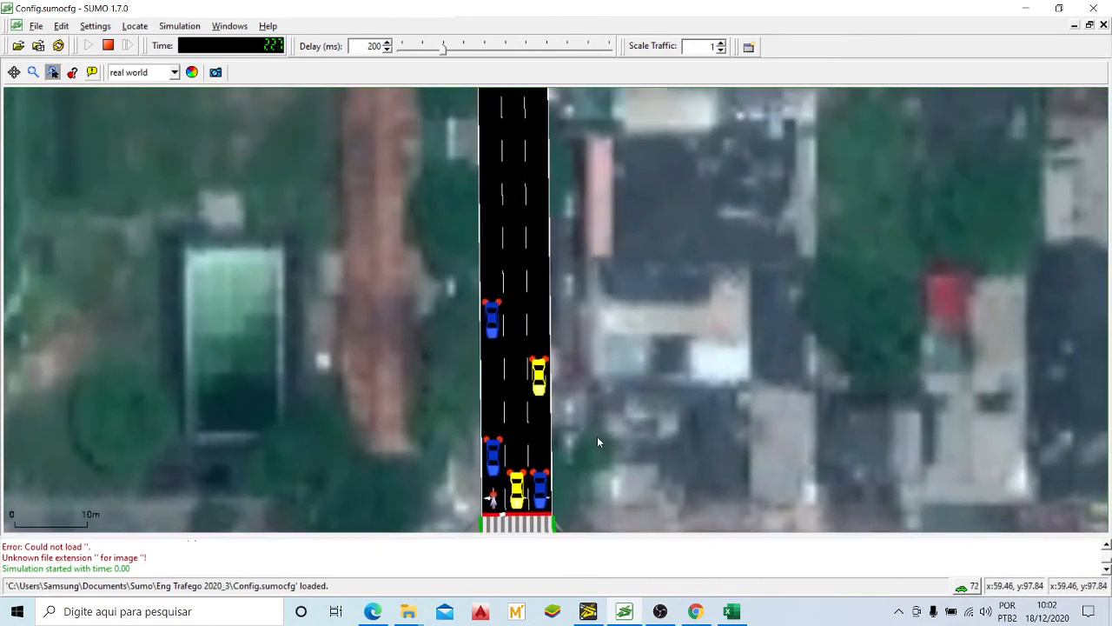
Examine the traffic of all vehicle types along the main road down to the southern junctions and back to the northern entry
left_click_drag(584, 241, 617, 491)
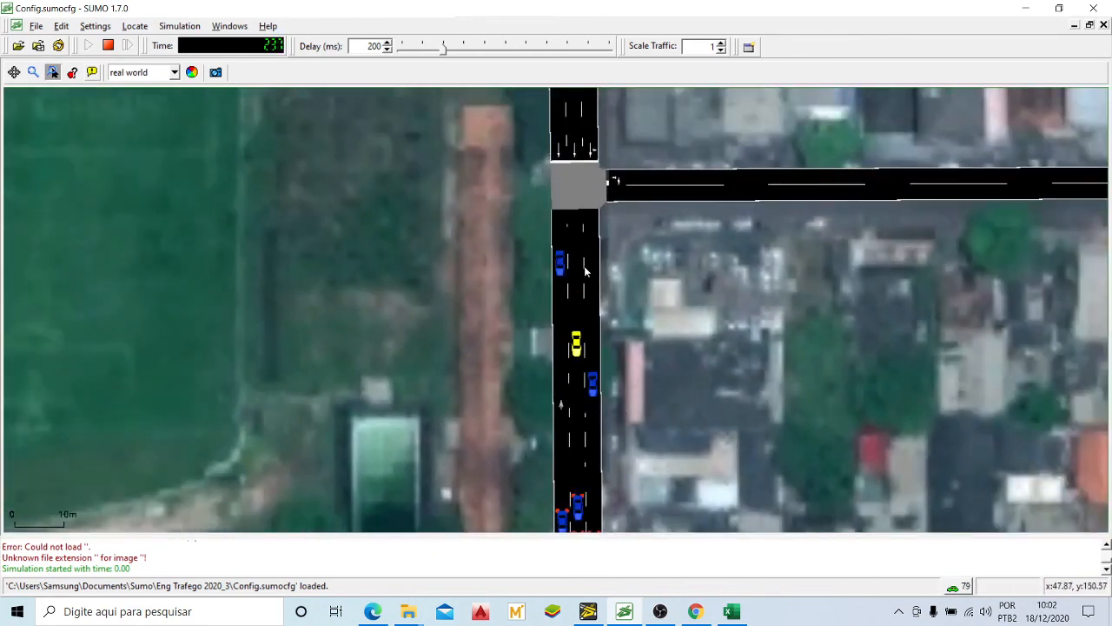
left_click_drag(600, 178, 595, 103)
left_click_drag(586, 427, 577, 137)
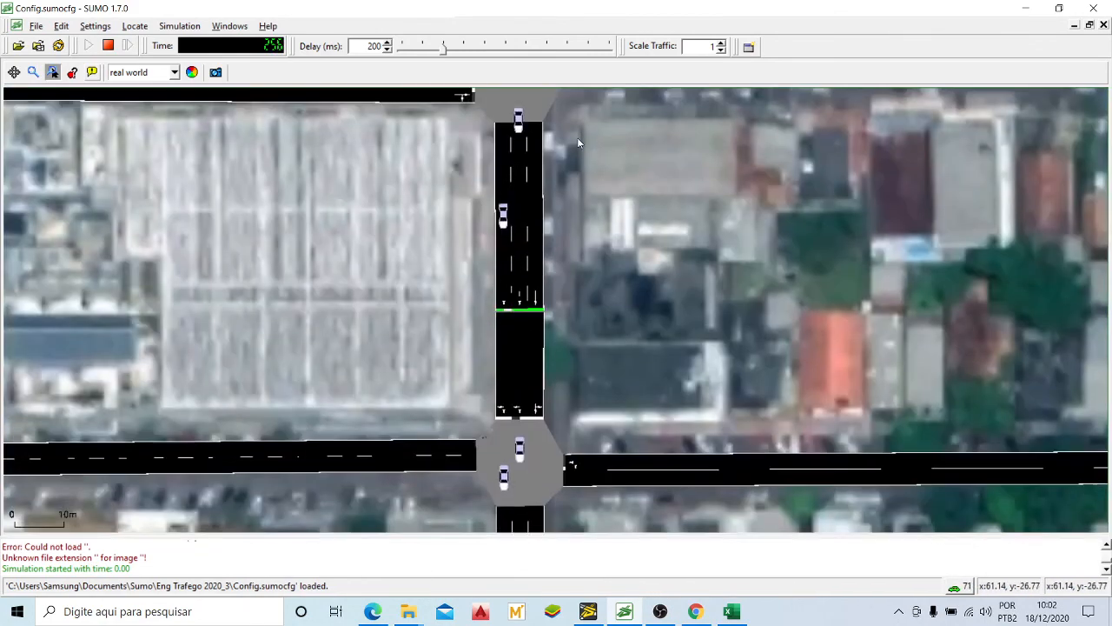
left_click_drag(585, 412, 630, 122)
left_click_drag(586, 405, 562, 460)
left_click_drag(574, 266, 581, 522)
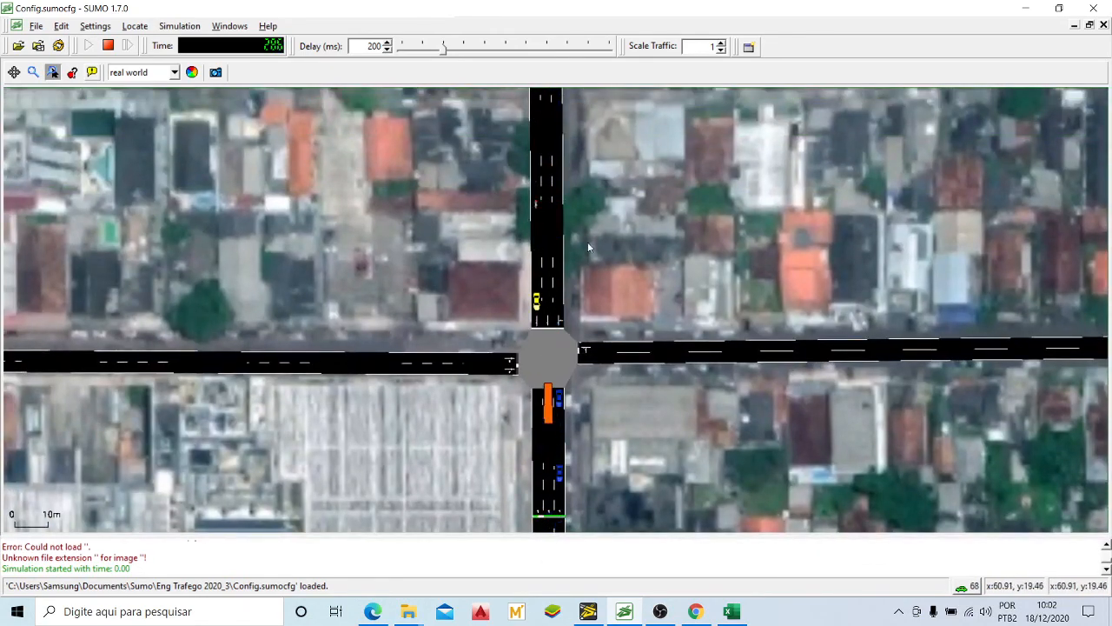
left_click_drag(571, 327, 600, 530)
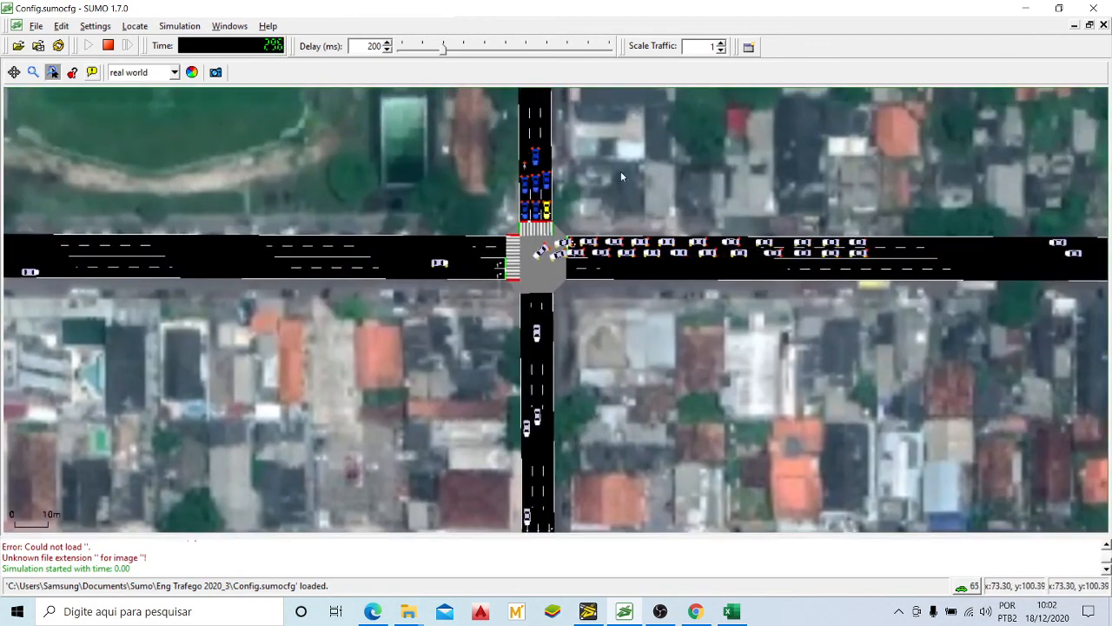
left_click_drag(621, 171, 625, 306)
left_click_drag(621, 194, 591, 432)
left_click_drag(570, 269, 622, 420)
left_click_drag(653, 238, 657, 338)
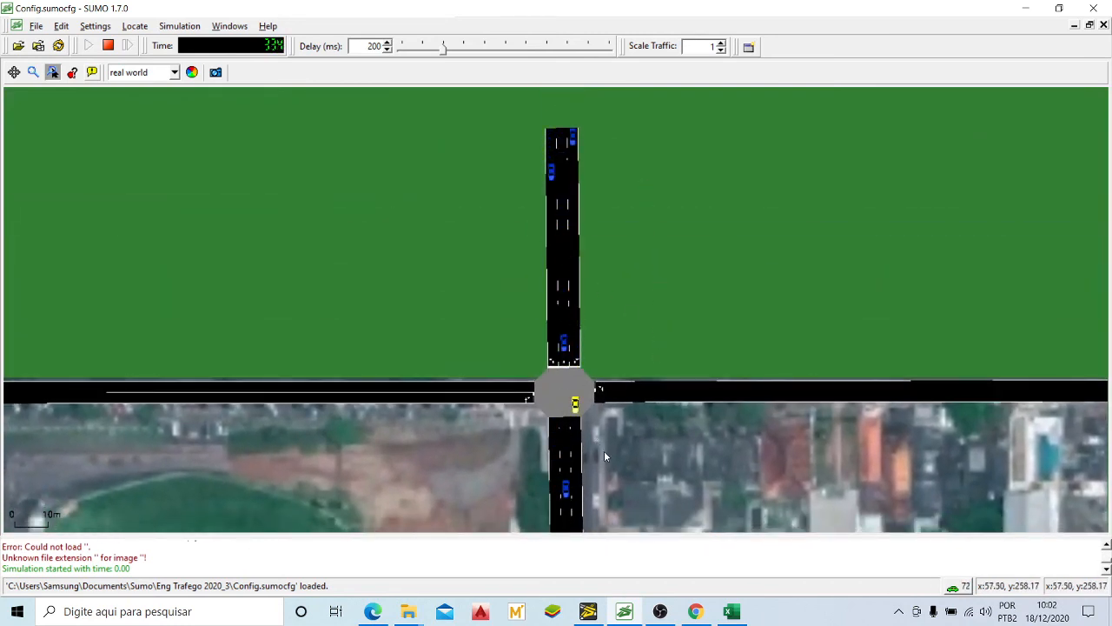
Examine up close how motorcycles, cars, taxis and the bus queue at the crosswalk intersection's traffic light
left_click_drag(604, 450, 604, 327)
scroll(615, 408, "up", 5)
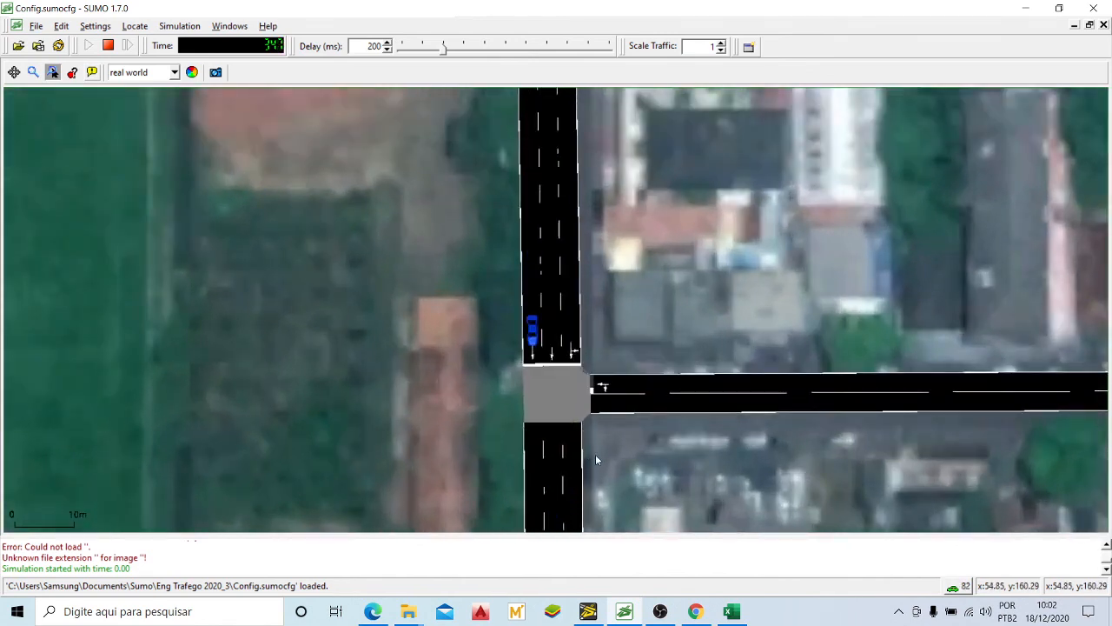
left_click_drag(595, 454, 608, 193)
scroll(609, 196, "down", 5)
left_click_drag(634, 351, 628, 233)
scroll(548, 375, "up", 4)
scroll(548, 375, "up", 5)
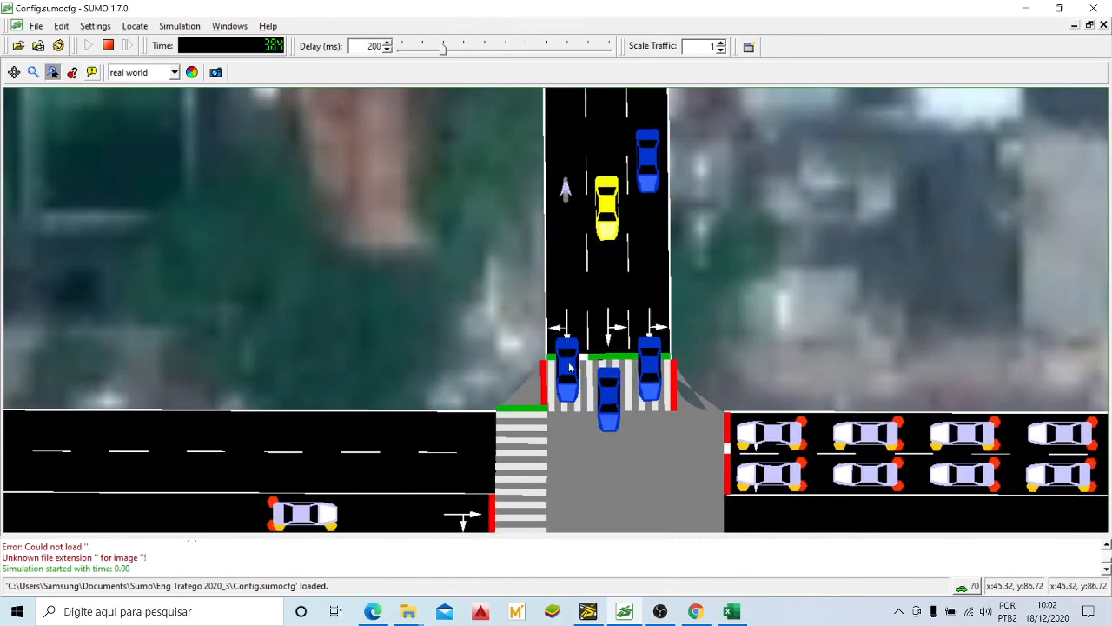
left_click_drag(570, 367, 586, 202)
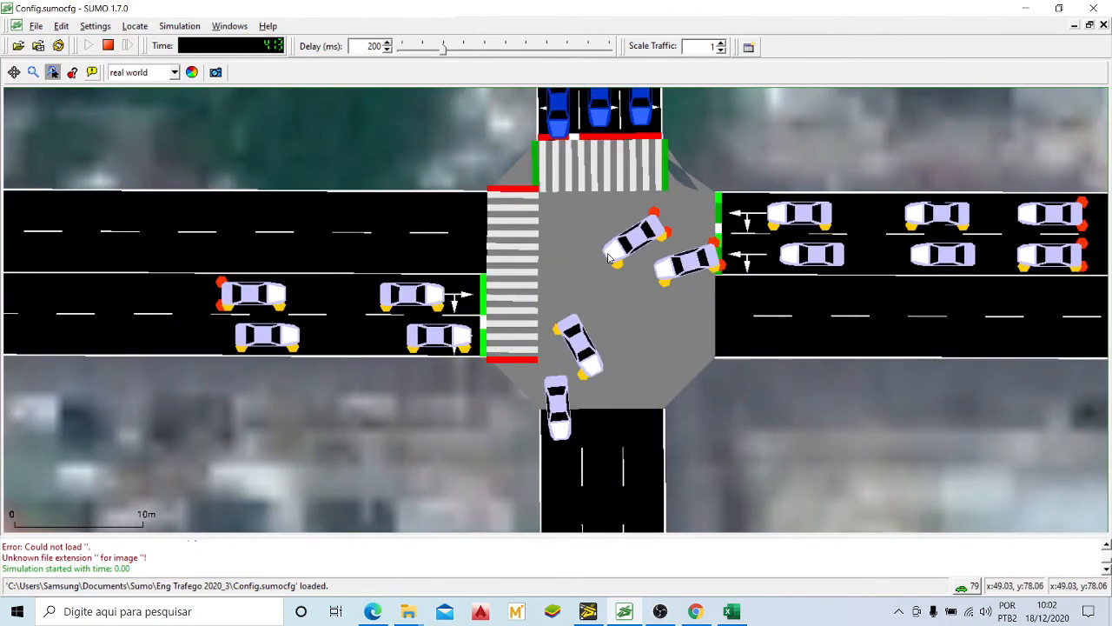
scroll(689, 219, "down", 3)
left_click_drag(711, 207, 688, 433)
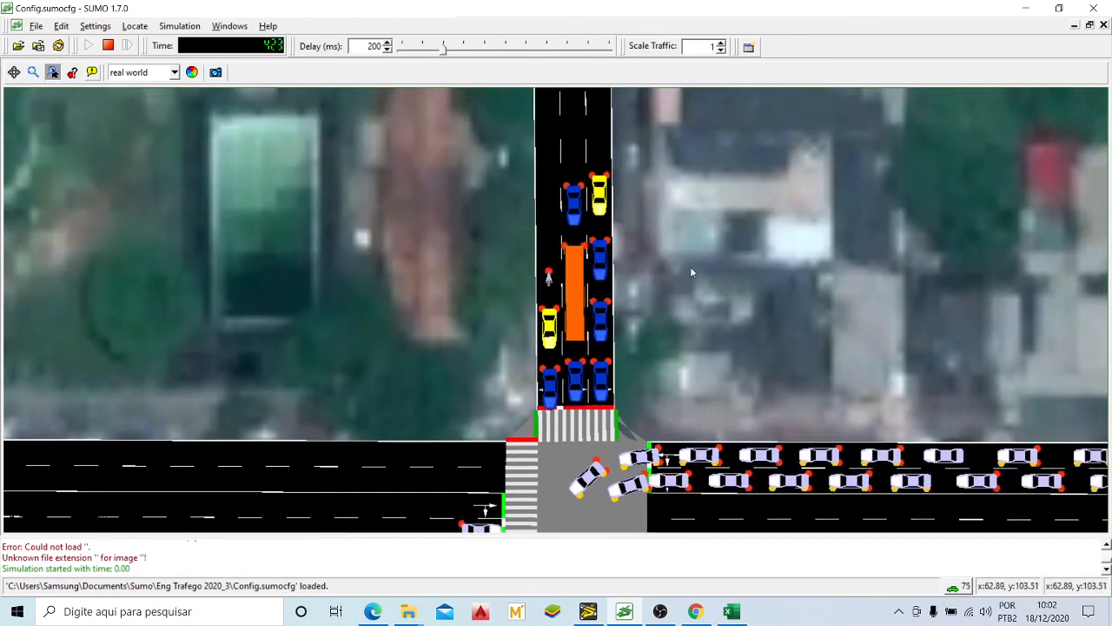
left_click_drag(683, 247, 695, 283)
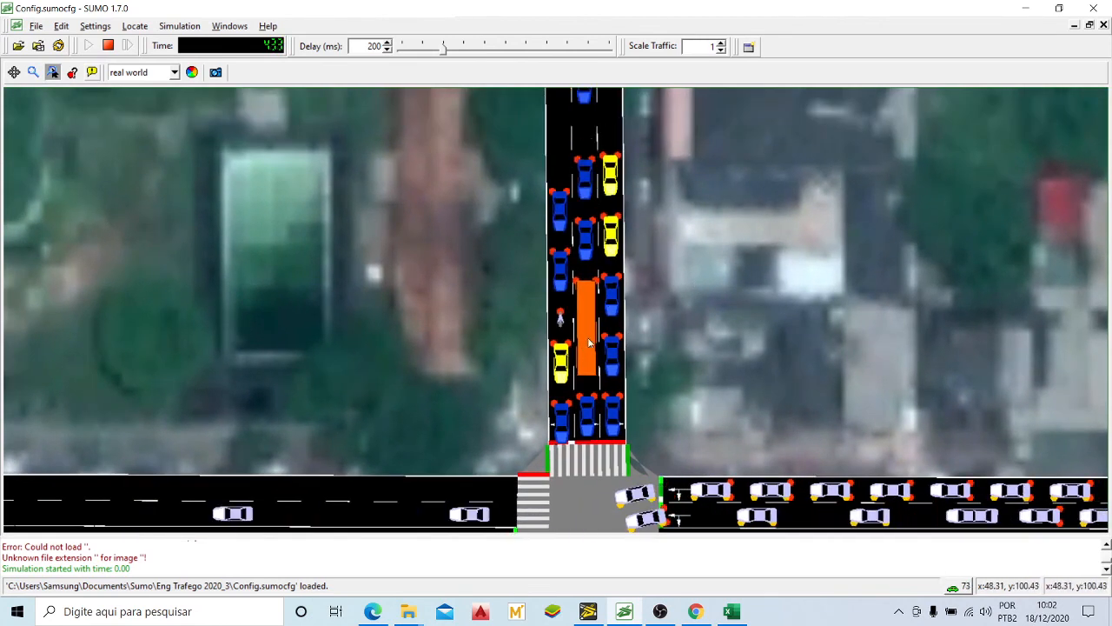
Examine how the main road's vehicles and the cross-street queues alternate at the crosswalk intersection over several signal phases
left_click_drag(621, 333, 628, 318)
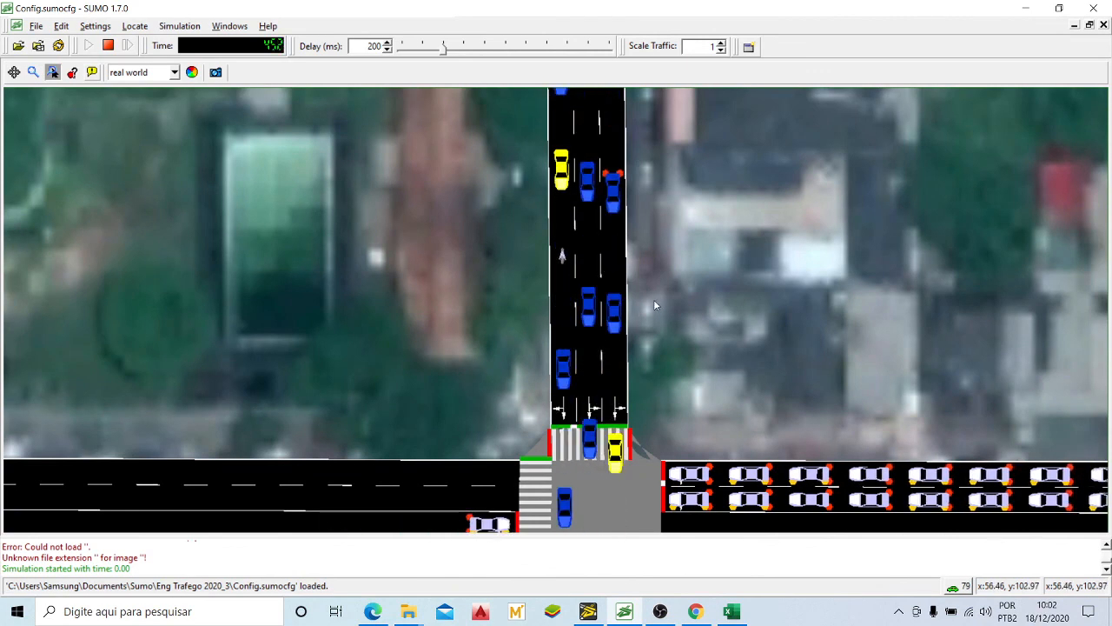
left_click_drag(654, 299, 656, 253)
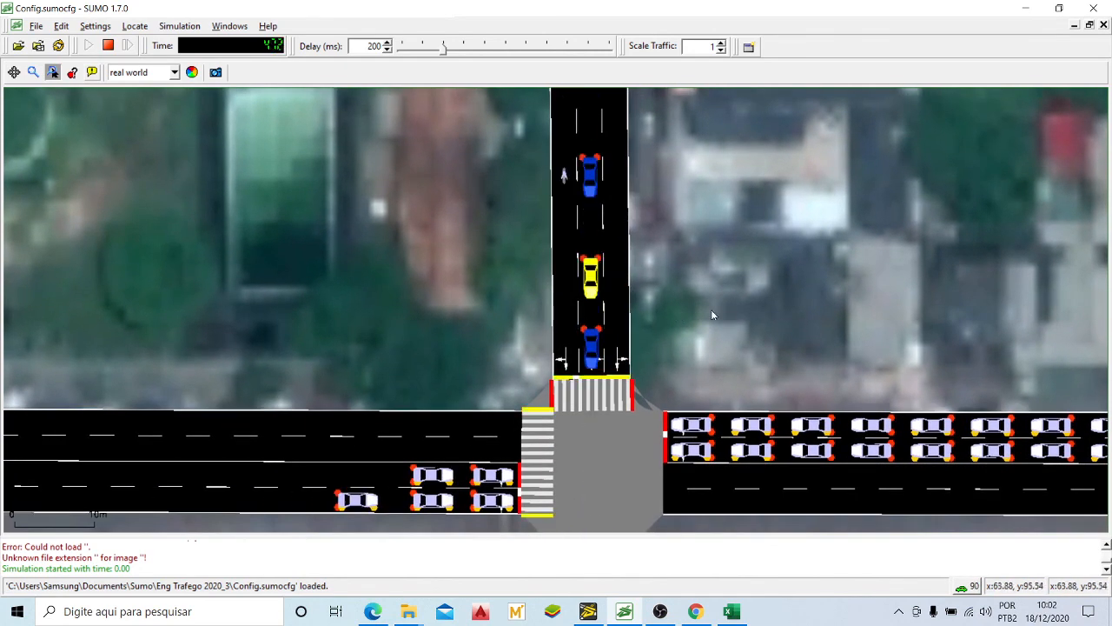
scroll(656, 300, "down", 2)
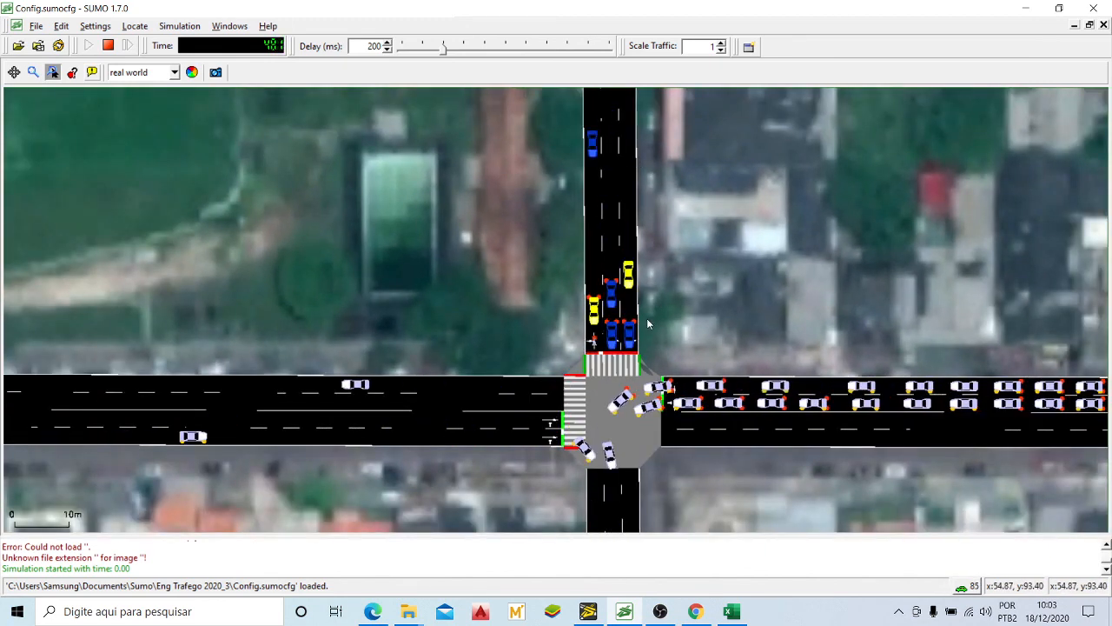
left_click_drag(720, 309, 671, 231)
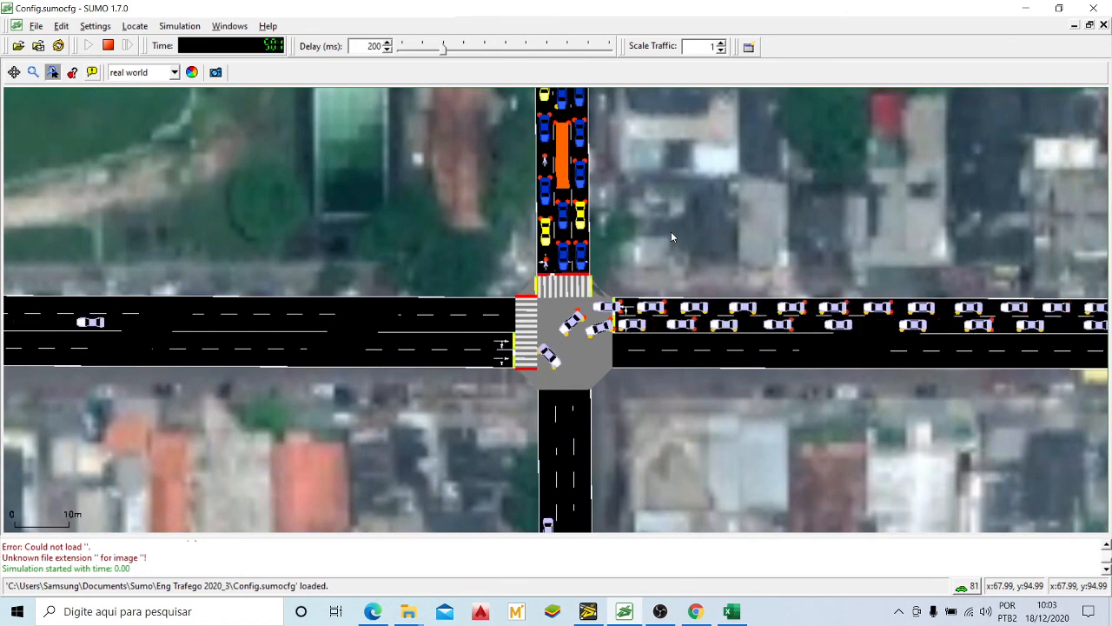
left_click_drag(671, 233, 672, 219)
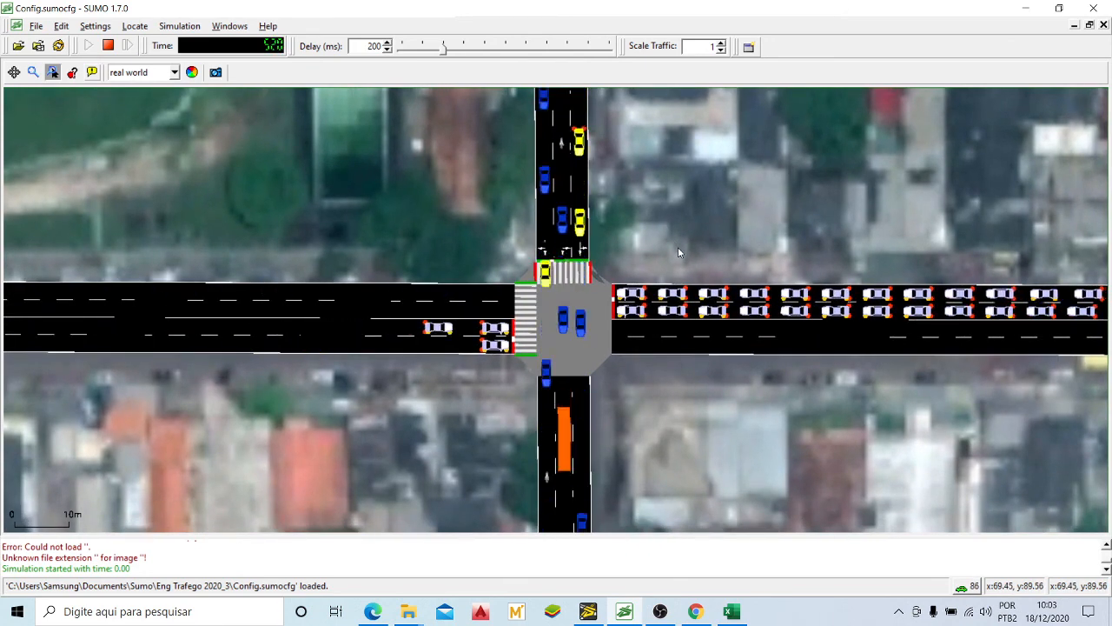
scroll(678, 247, "down", 2)
scroll(651, 368, "down", 3)
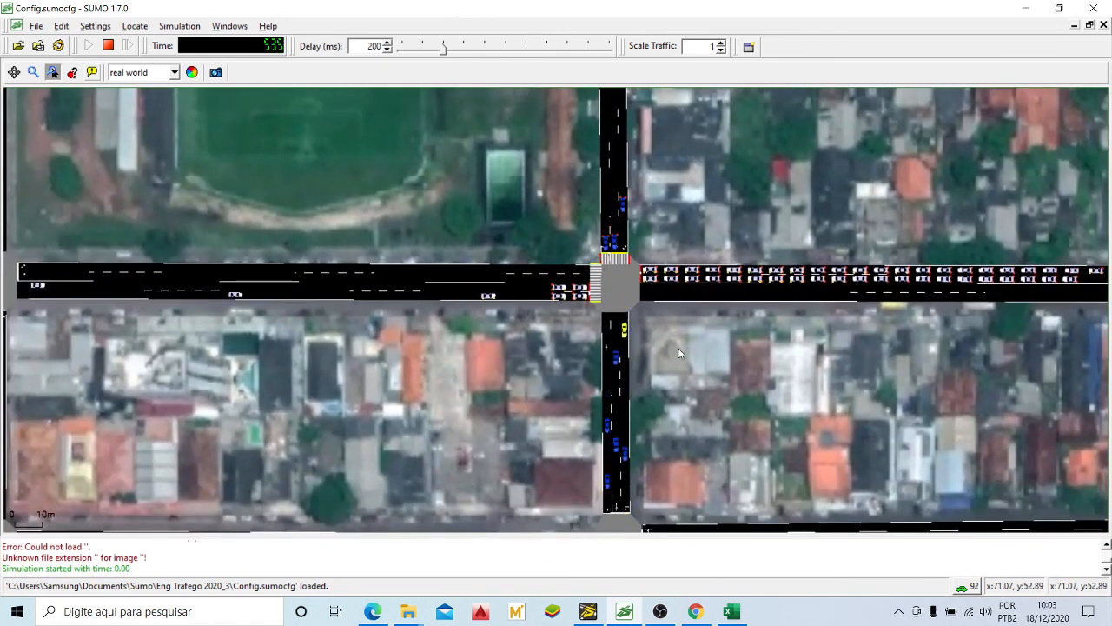
left_click_drag(680, 353, 679, 289)
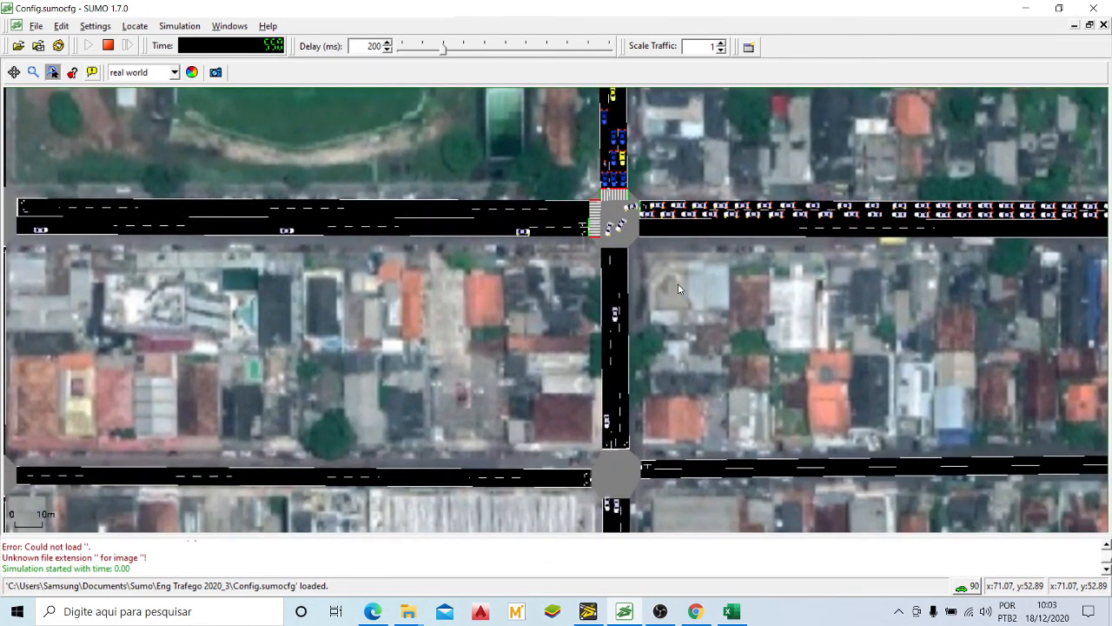
scroll(684, 293, "down", 1)
left_click_drag(683, 293, 605, 267)
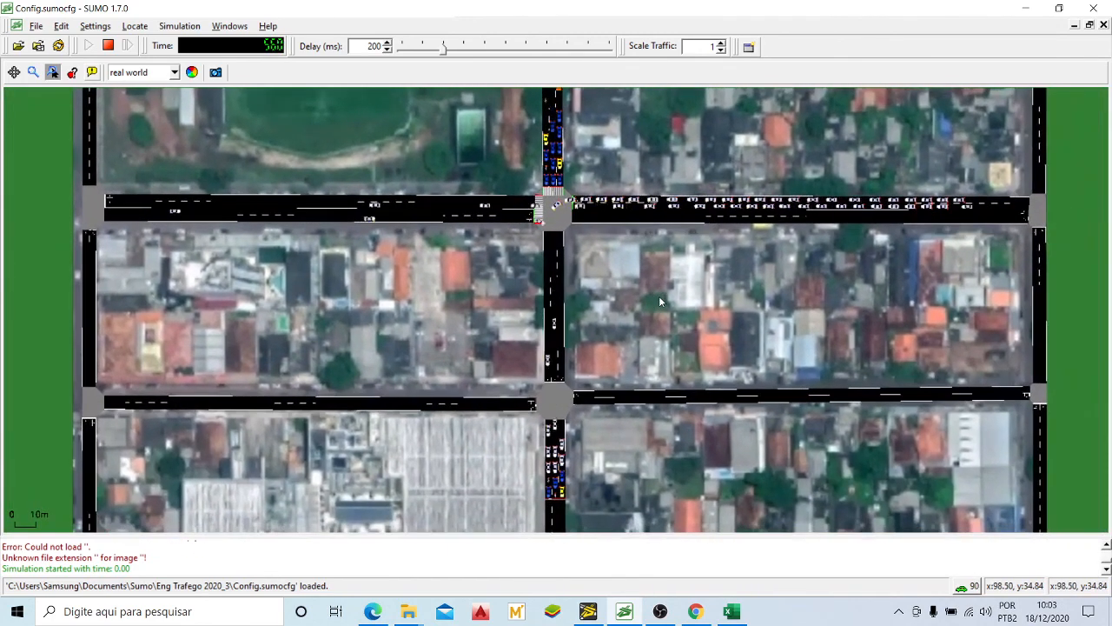
Examine the traffic through the main road's southern junctions down to the network's southern exit and across the surrounding blocks
scroll(526, 328, "down", 2)
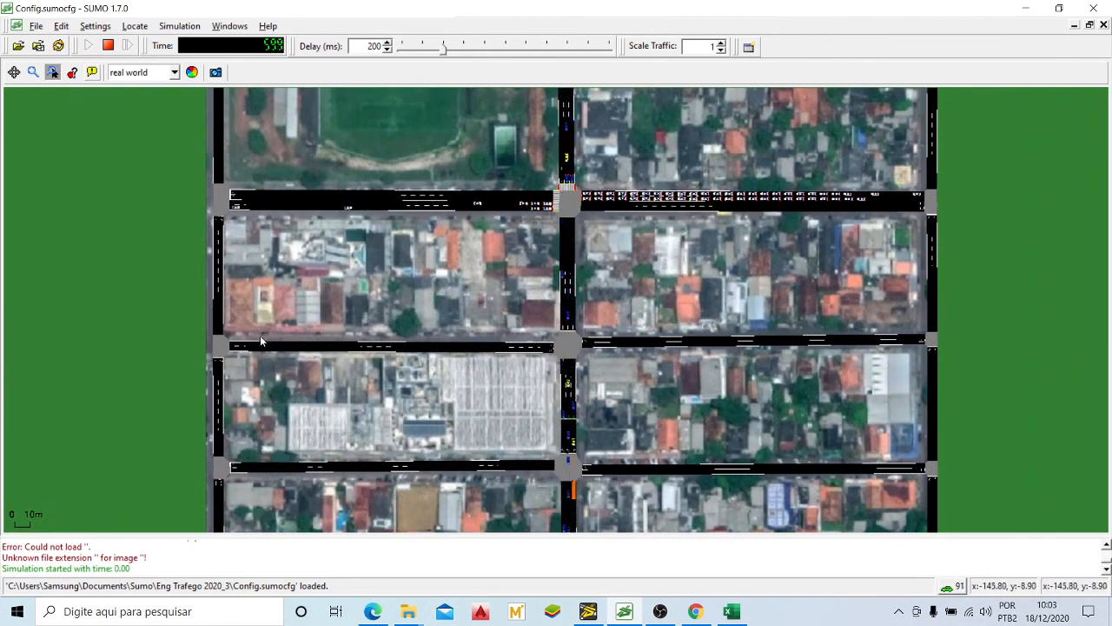
left_click_drag(465, 486, 471, 348)
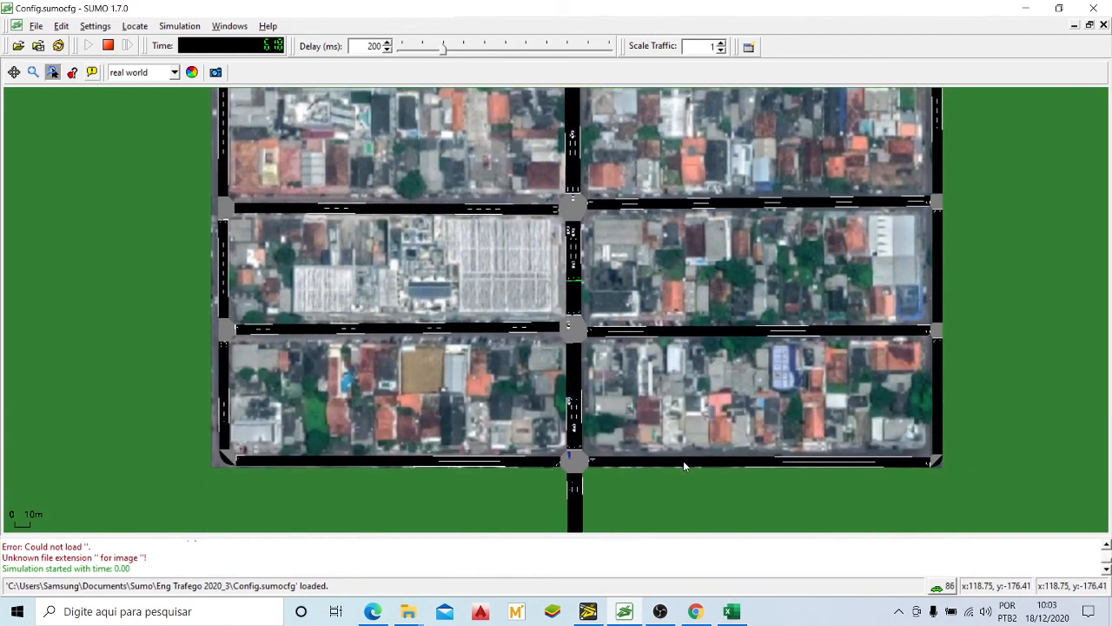
left_click_drag(660, 297, 670, 189)
scroll(588, 383, "up", 2)
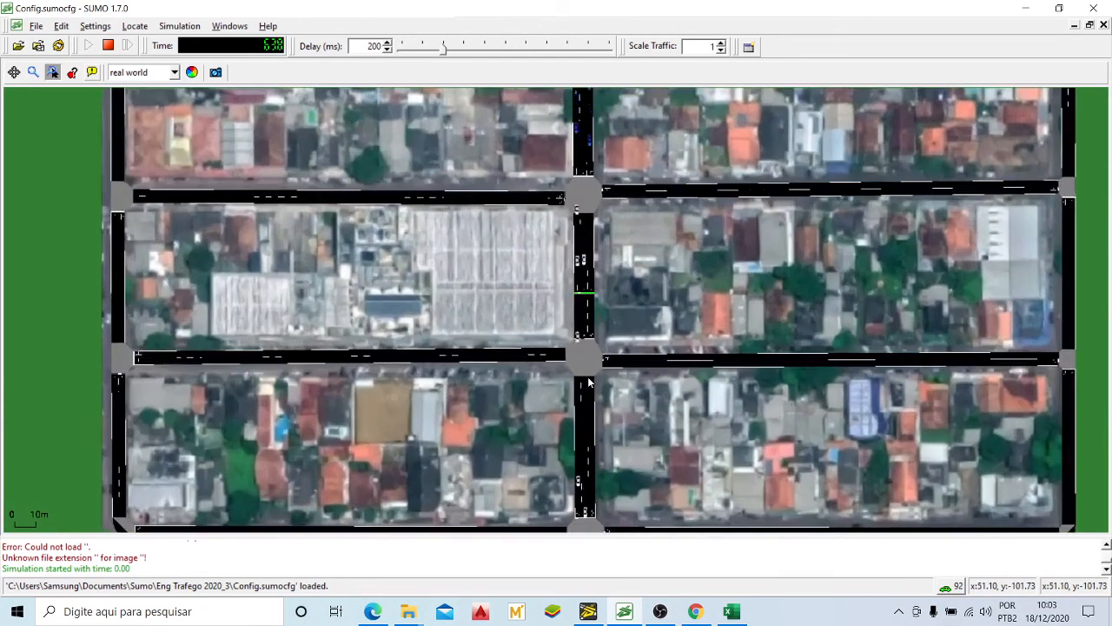
scroll(588, 382, "up", 1)
left_click_drag(577, 486, 589, 351)
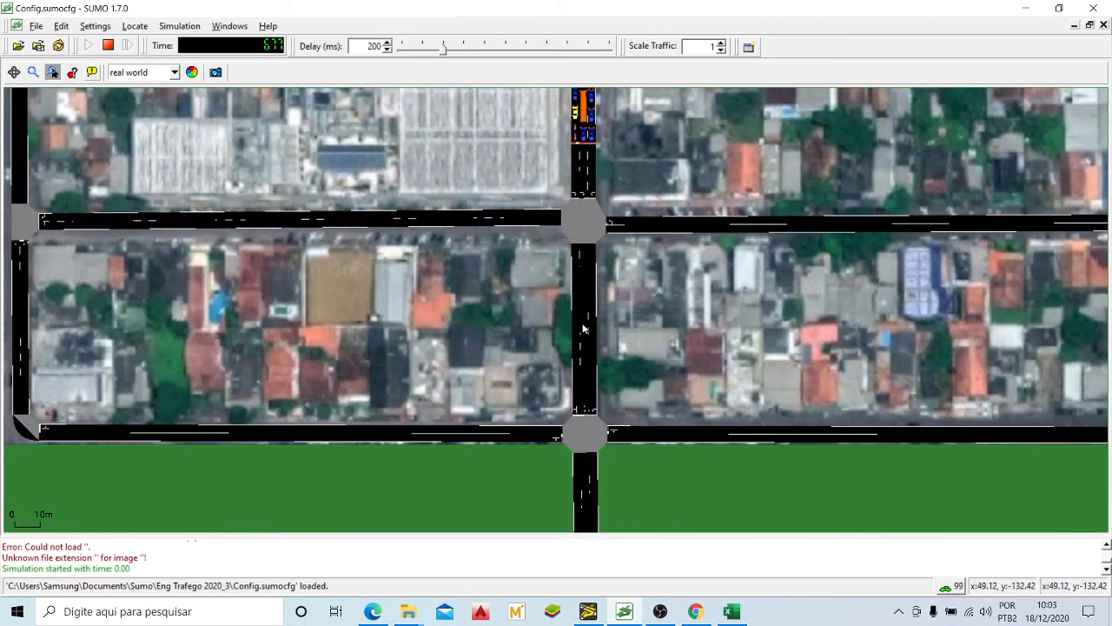
left_click_drag(602, 320, 600, 352)
left_click_drag(622, 144, 628, 369)
left_click_drag(677, 175, 656, 227)
scroll(656, 228, "down", 5)
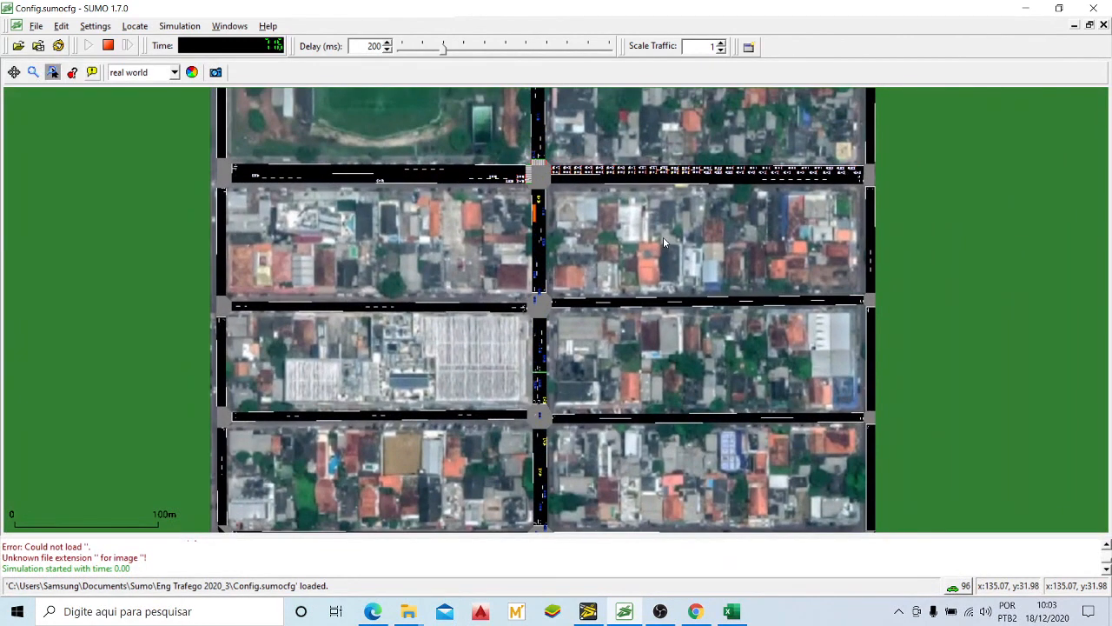
mouse_move(664, 237)
left_mouse_down()
mouse_move(710, 263)
mouse_move(681, 239)
left_mouse_up()
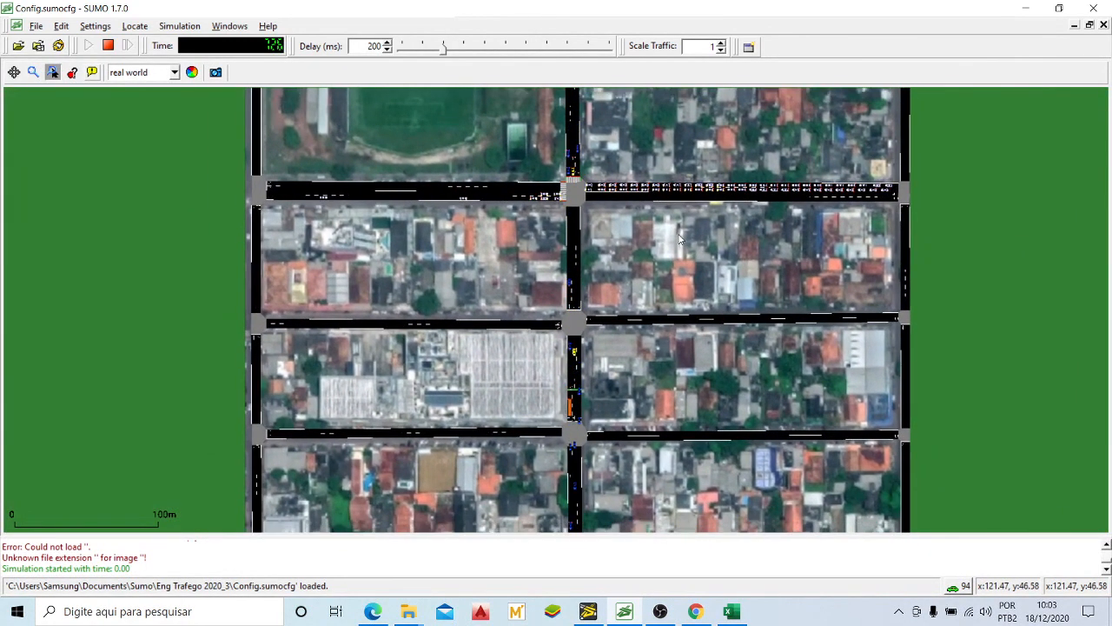